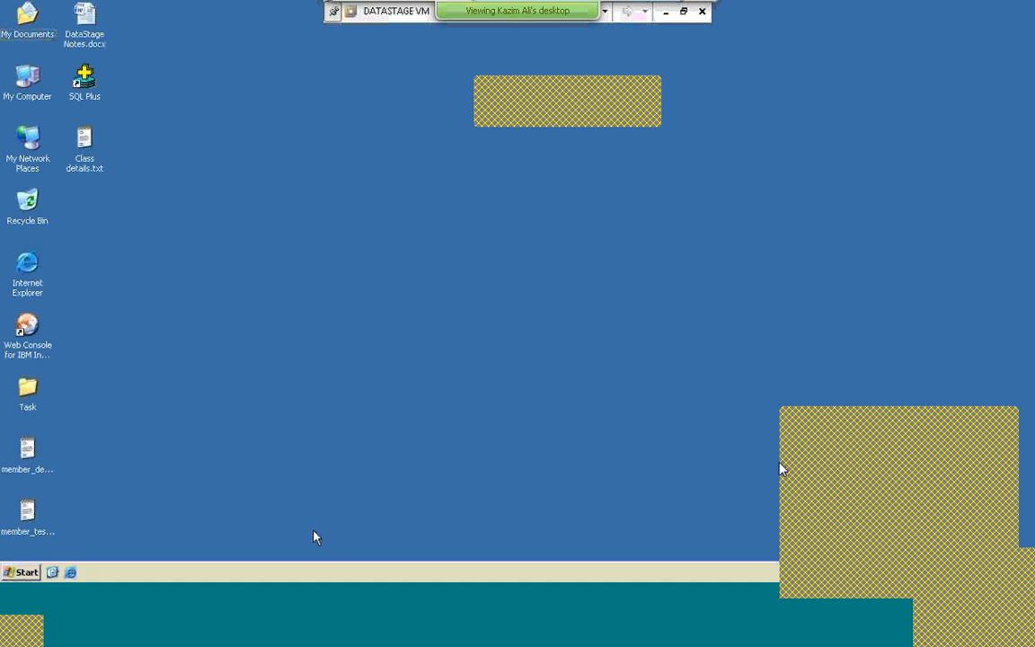
Step: Launch IBM WebSphere DataStage and QualityStage Designer from the IBM Information Server programs
{"action": "left_click", "coordinate": [14, 575]}
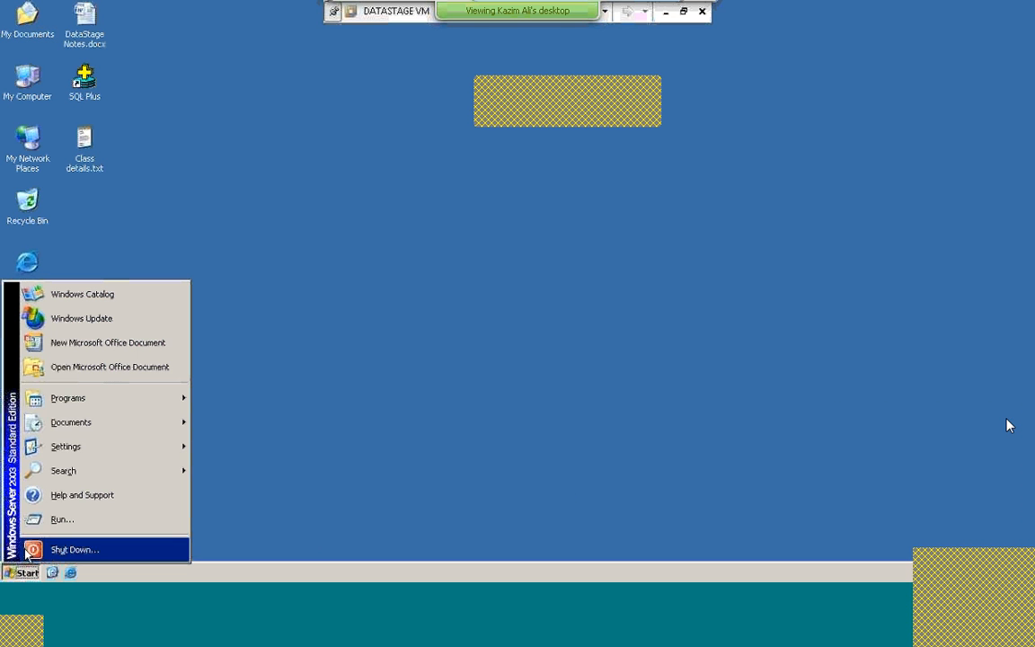
{"action": "mouse_move", "coordinate": [178, 398]}
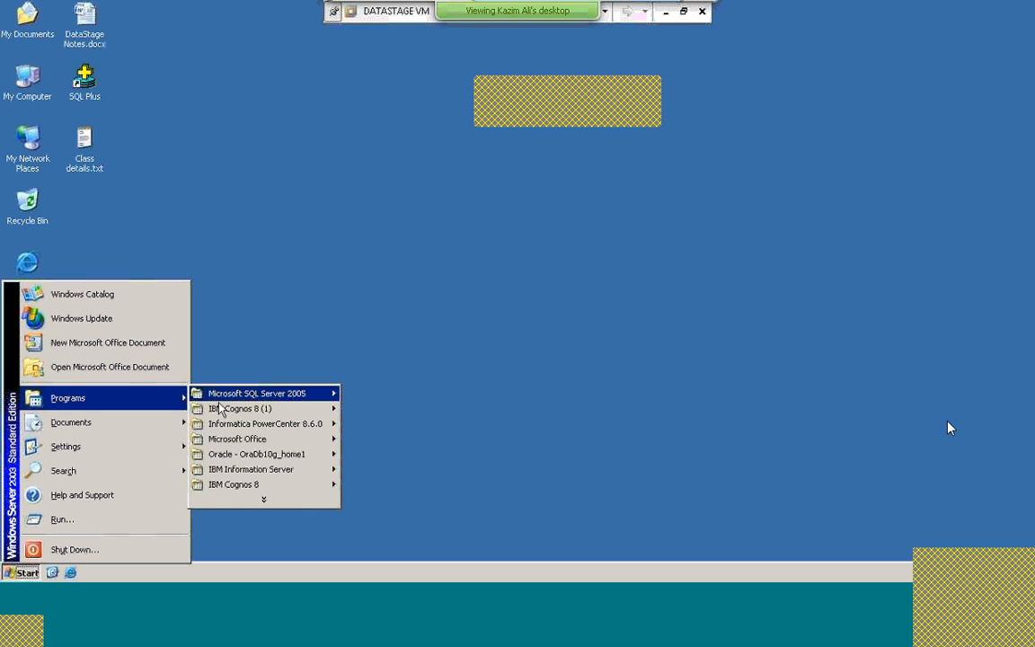
{"action": "mouse_move", "coordinate": [252, 471]}
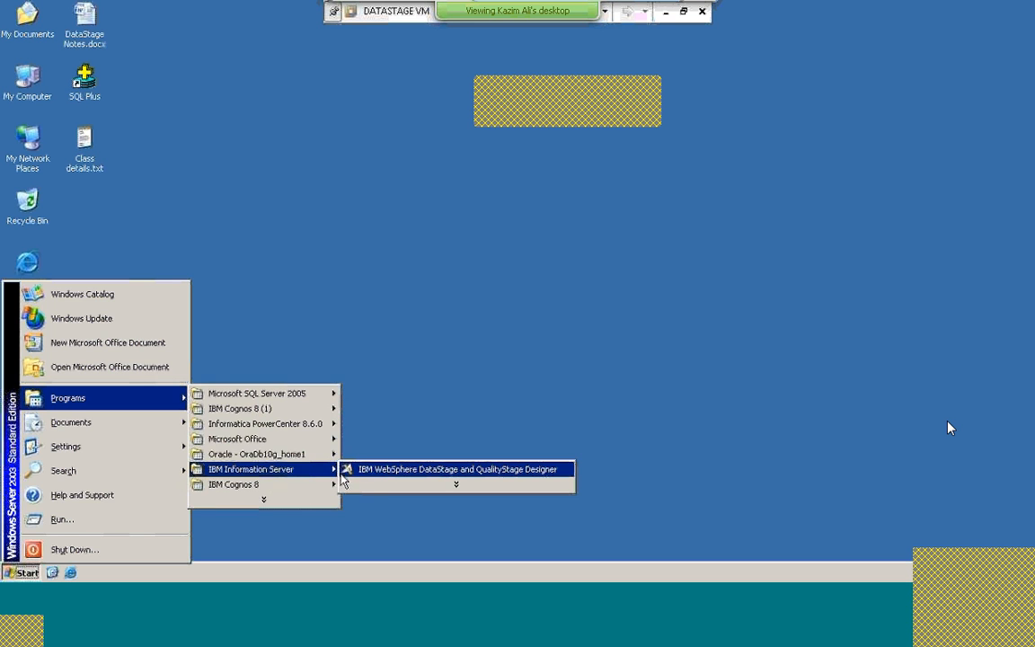
{"action": "left_click", "coordinate": [367, 470]}
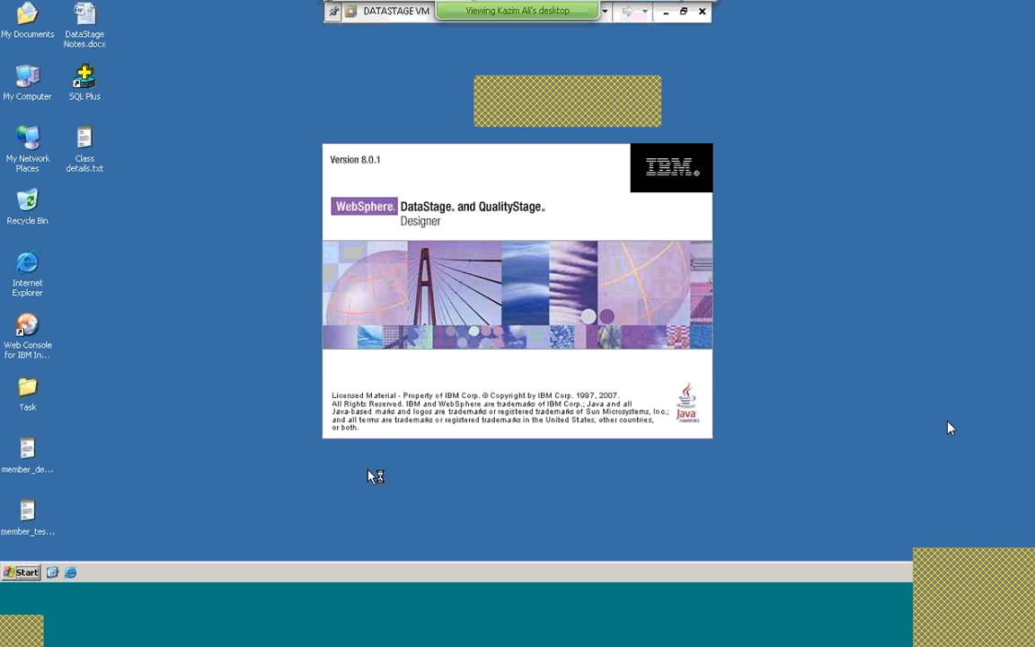
Step: Try to attach to the RTN/ANALYZERPROJECT project on domain rtn:9080 by entering the account password
{"action": "type", "text": "***"}
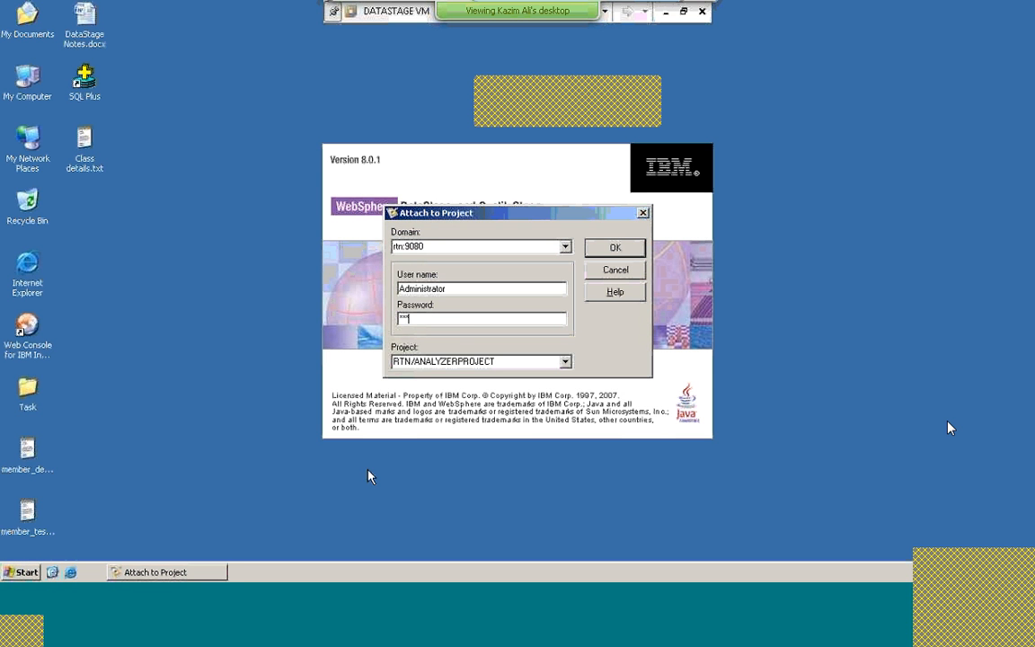
{"action": "type", "text": "******"}
{"action": "key", "text": "Return"}
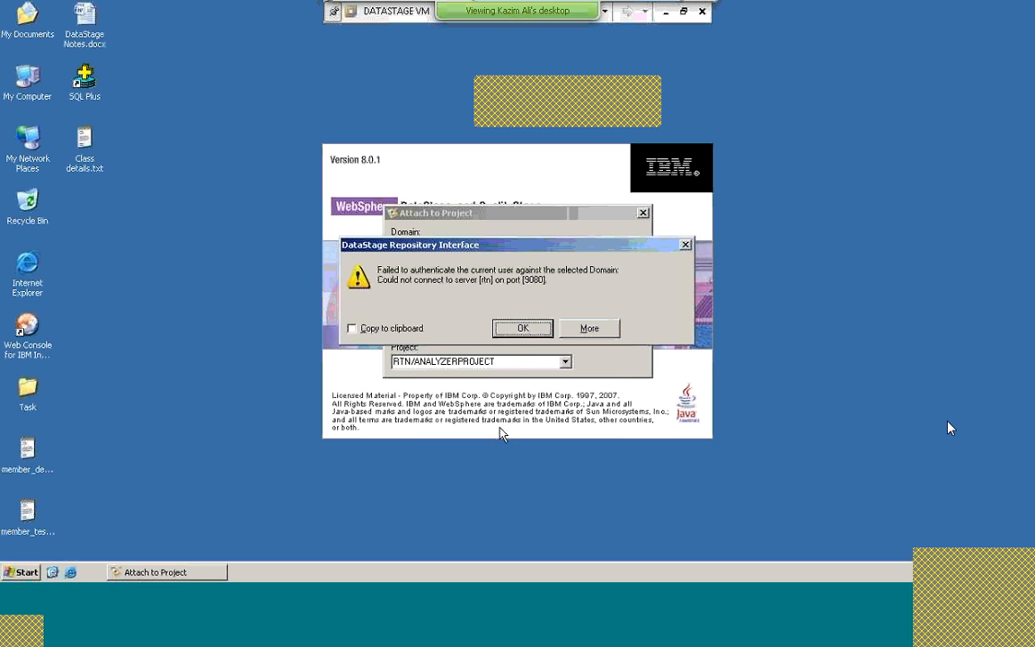
{"action": "left_click", "coordinate": [539, 331]}
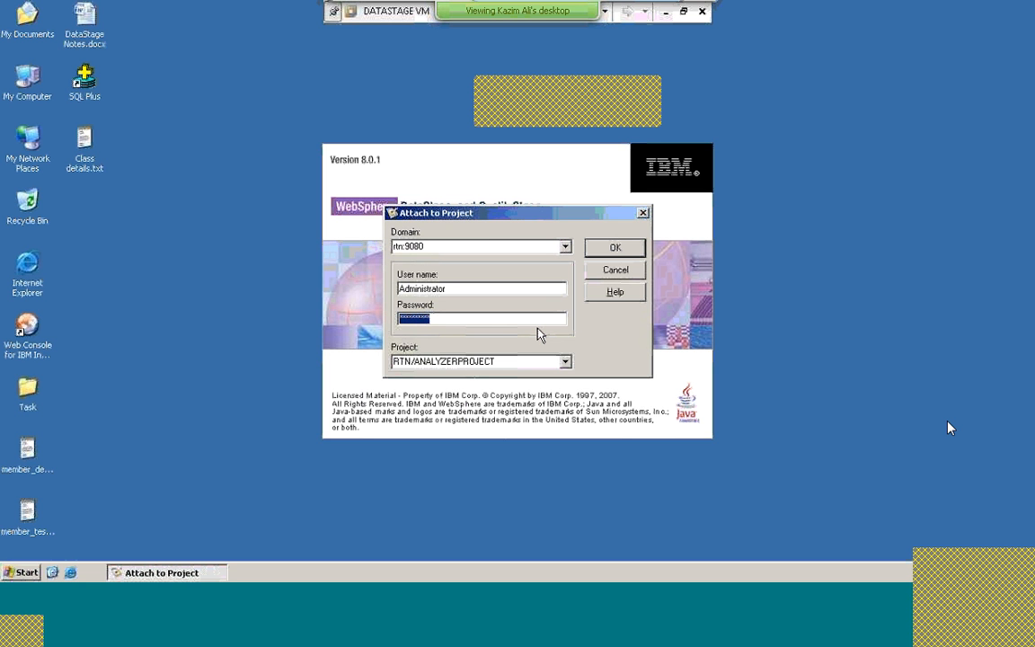
Step: Replace the account password with a freshly entered one for attaching to the RTN/ANALYZERPROJECT project
{"action": "key", "text": "BackSpace"}
{"action": "type", "text": "**********"}
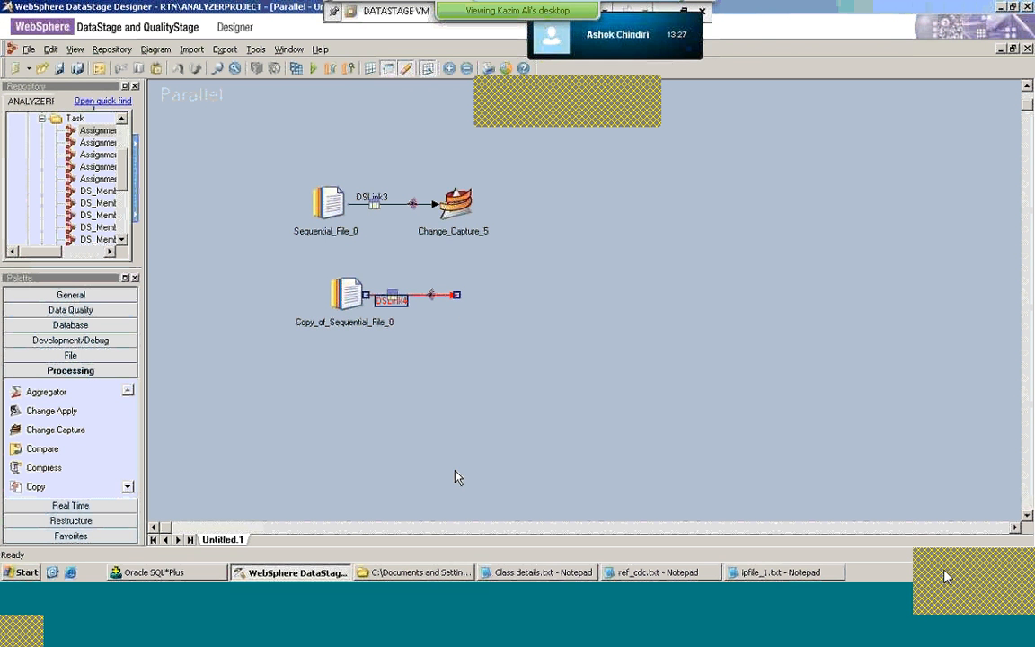
Step: Connect the loose end of DSLink4 from Copy_of_Sequential_File_0 to the Change_Capture_5 stage
{"action": "left_click", "coordinate": [457, 478]}
{"action": "left_click", "coordinate": [457, 294]}
{"action": "left_click_drag", "start_coordinate": [457, 294], "coordinate": [454, 222]}
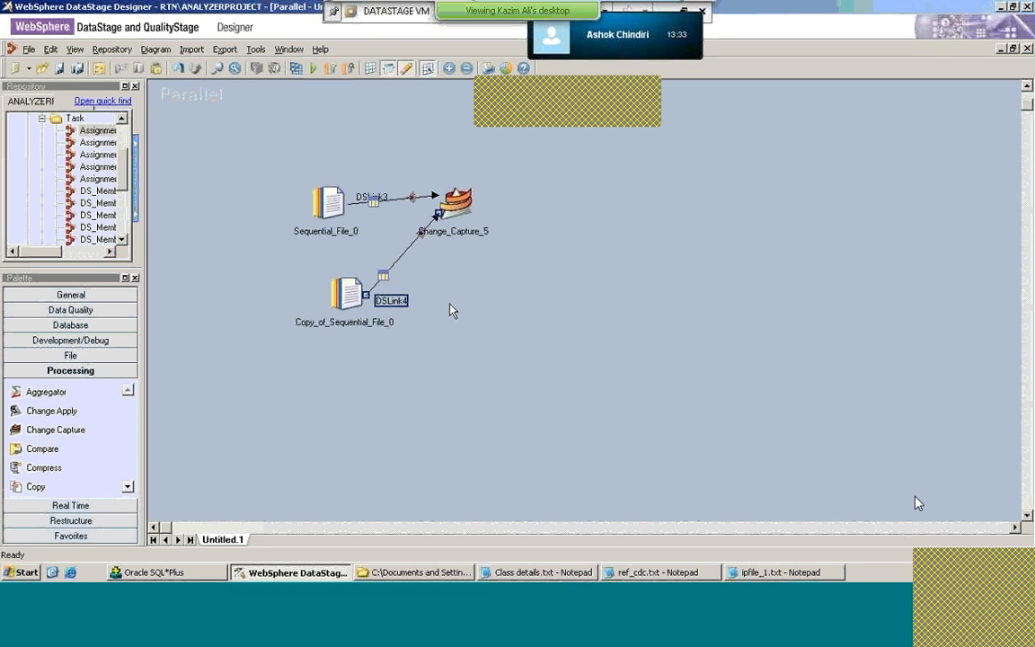
{"action": "left_click", "coordinate": [447, 257]}
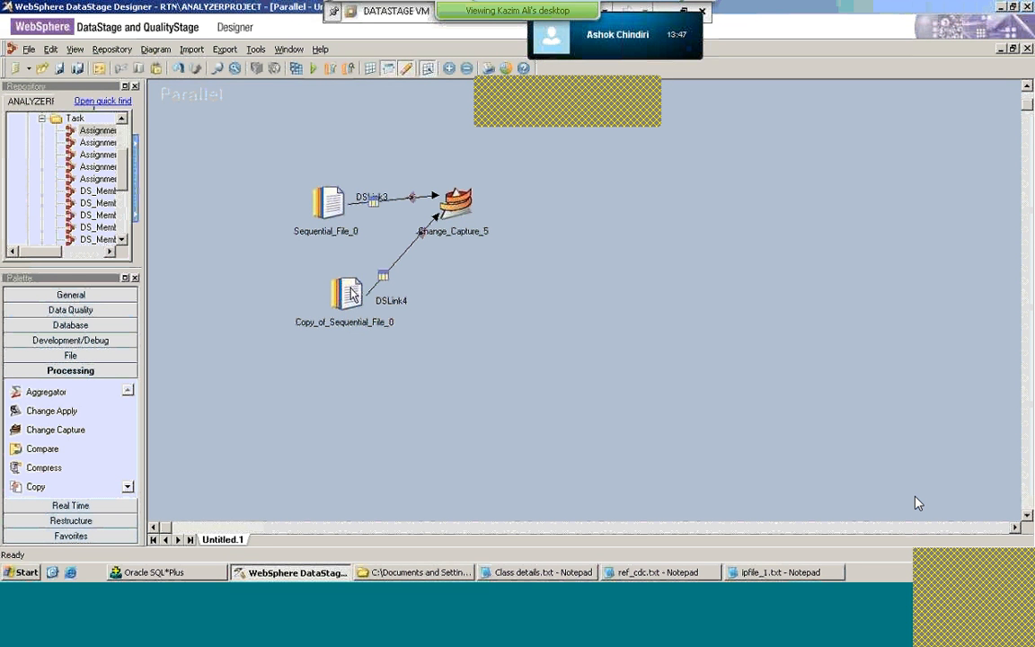
Step: Set the source file of Copy_of_Sequential_File_0 to ref_cdc.txt in the Administrator's Desktop\Task folder and accept the stage properties
{"action": "double_click", "coordinate": [348, 292]}
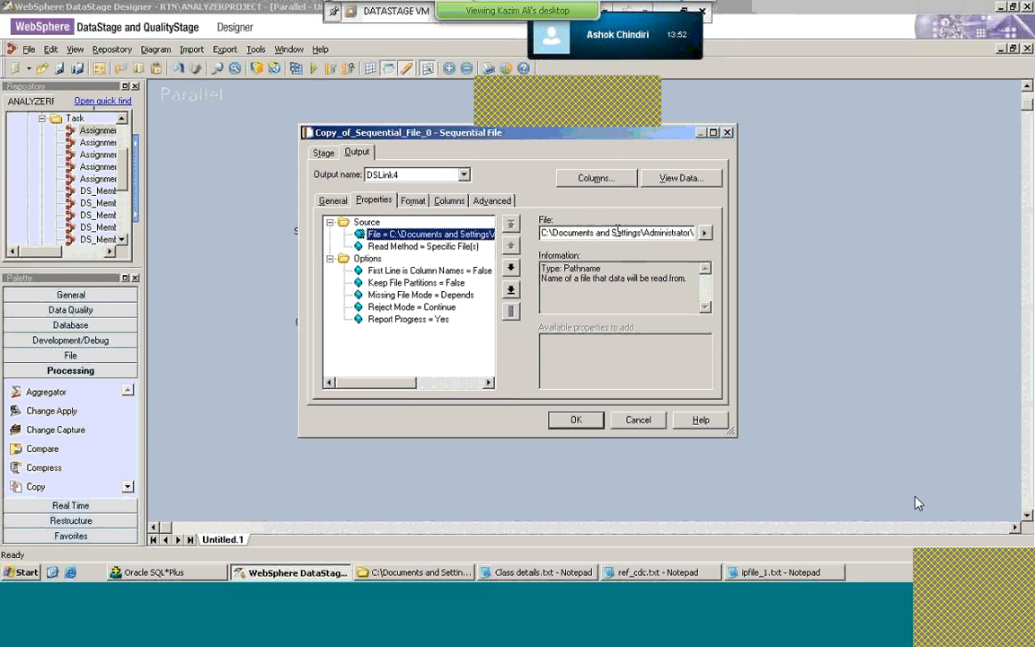
{"action": "left_click", "coordinate": [618, 232]}
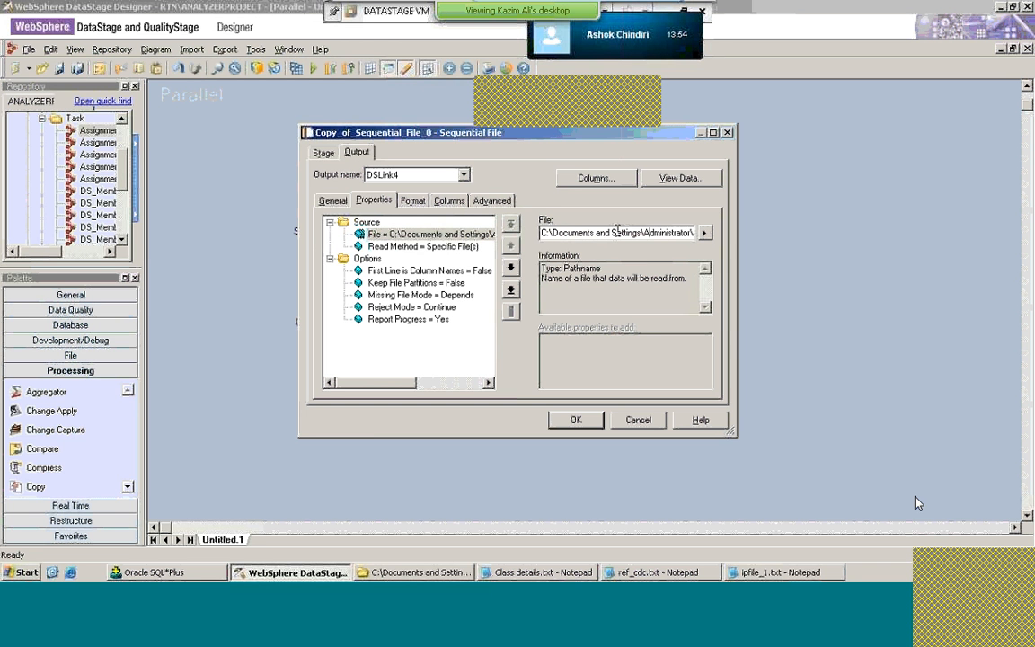
{"action": "key", "text": "End"}
{"action": "type", "text": "\\ipfile_1.txt"}
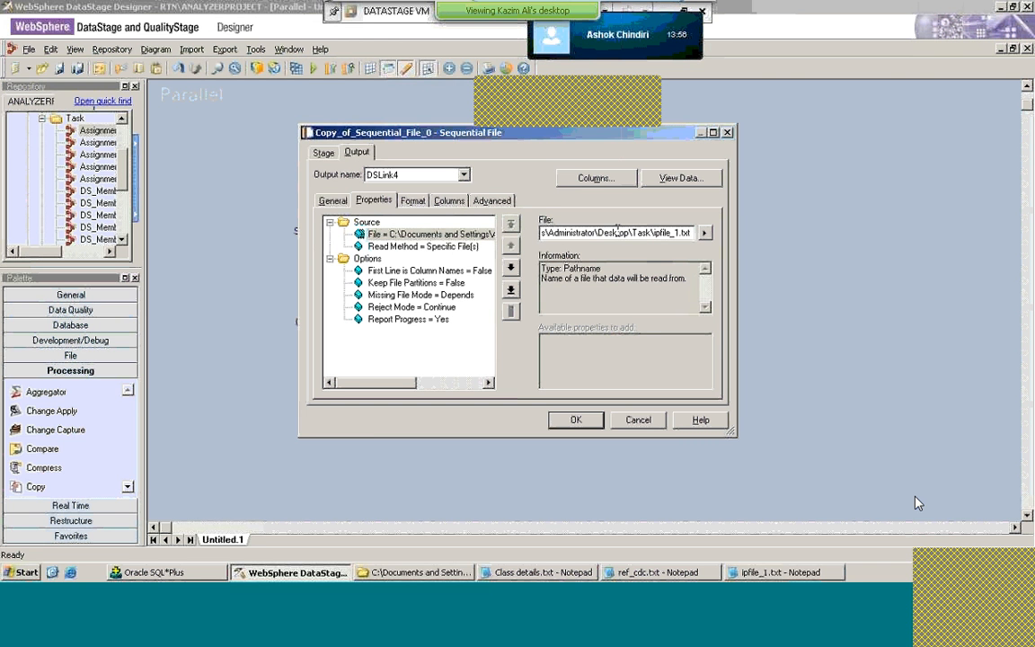
{"action": "key", "text": "Left"}
{"action": "key", "text": "Left"}
{"action": "key", "text": "Left"}
{"action": "key", "text": "BackSpace"}
{"action": "key", "text": "BackSpace"}
{"action": "key", "text": "BackSpace"}
{"action": "key", "text": "BackSpace"}
{"action": "key", "text": "BackSpace"}
{"action": "key", "text": "BackSpace"}
{"action": "key", "text": "BackSpace"}
{"action": "key", "text": "BackSpace"}
{"action": "type", "text": "trg"}
{"action": "key", "text": "BackSpace"}
{"action": "key", "text": "BackSpace"}
{"action": "key", "text": "BackSpace"}
{"action": "type", "text": "ref_cdc"}
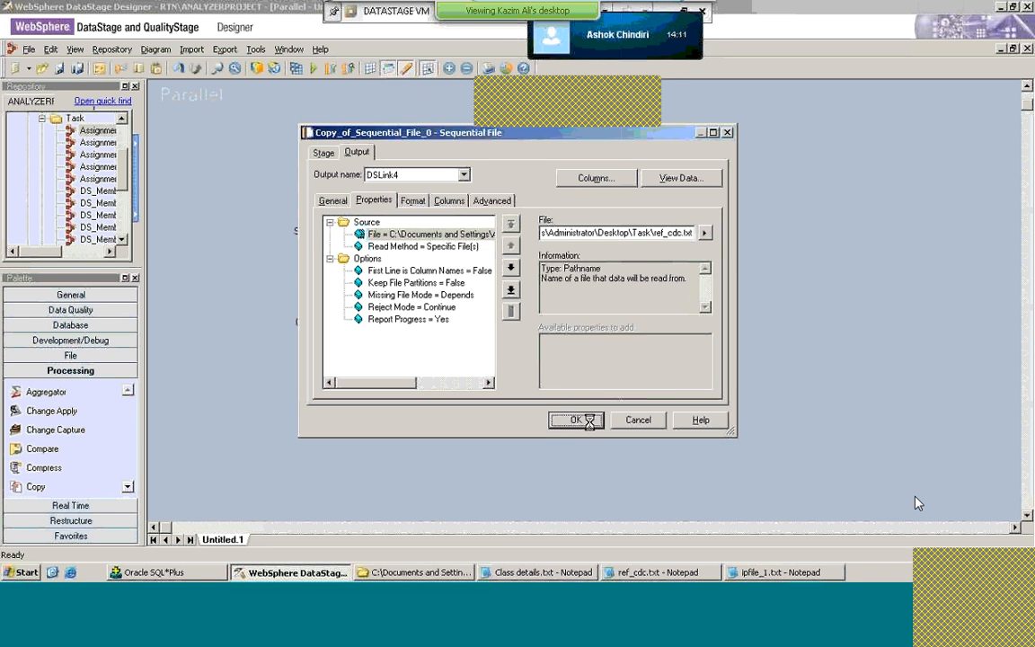
{"action": "left_click", "coordinate": [588, 421]}
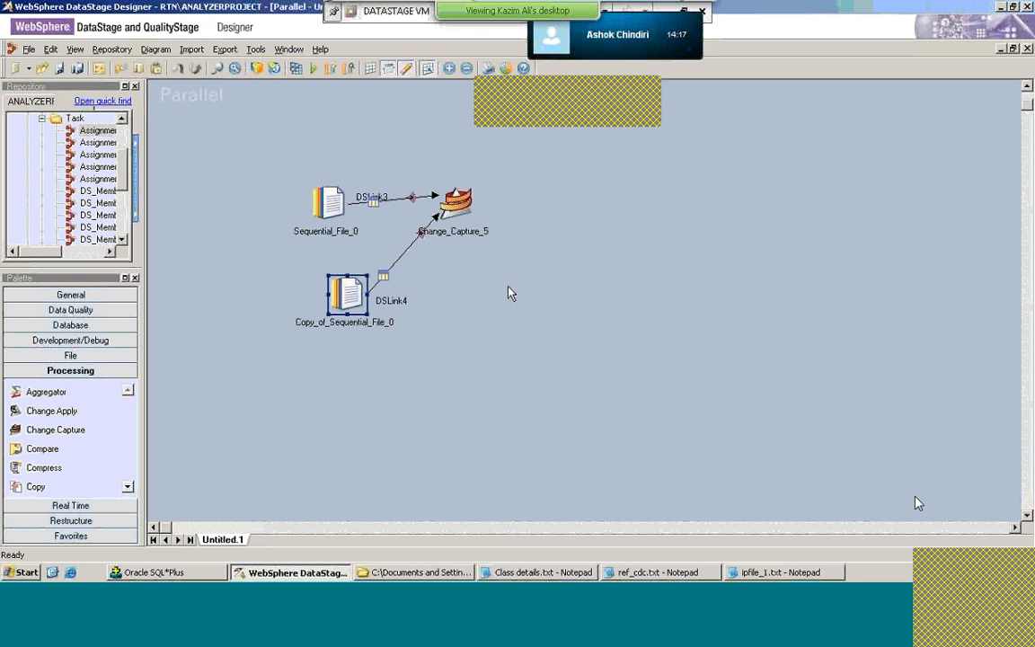
Step: Draw an output link from Change_Capture_5 and place a Sequential File stage at its open end
{"action": "left_click", "coordinate": [468, 213]}
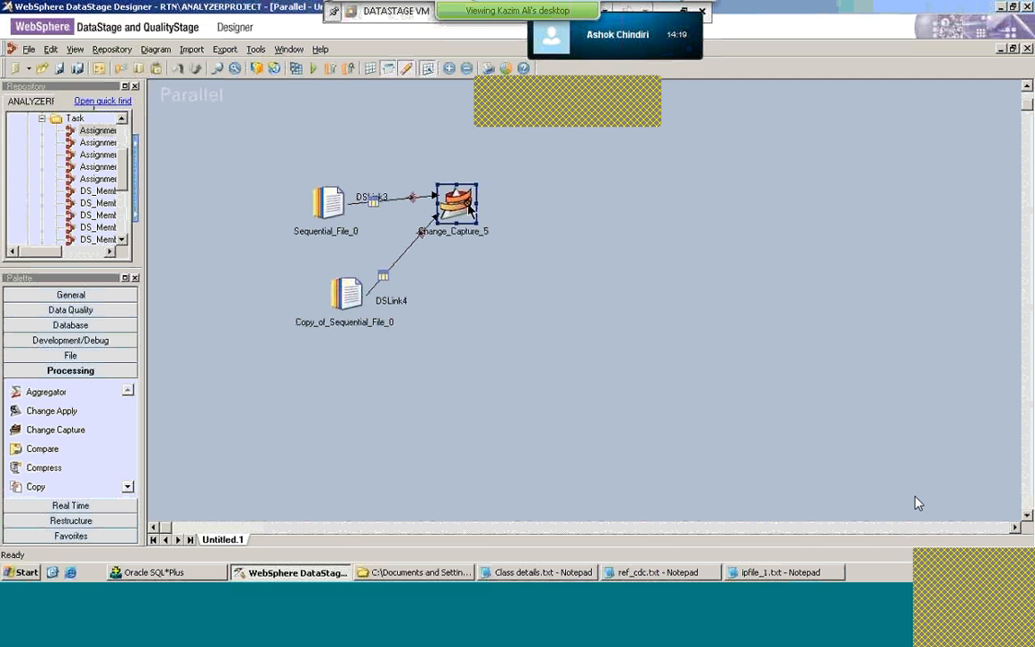
{"action": "left_click_drag", "start_coordinate": [468, 209], "coordinate": [565, 207]}
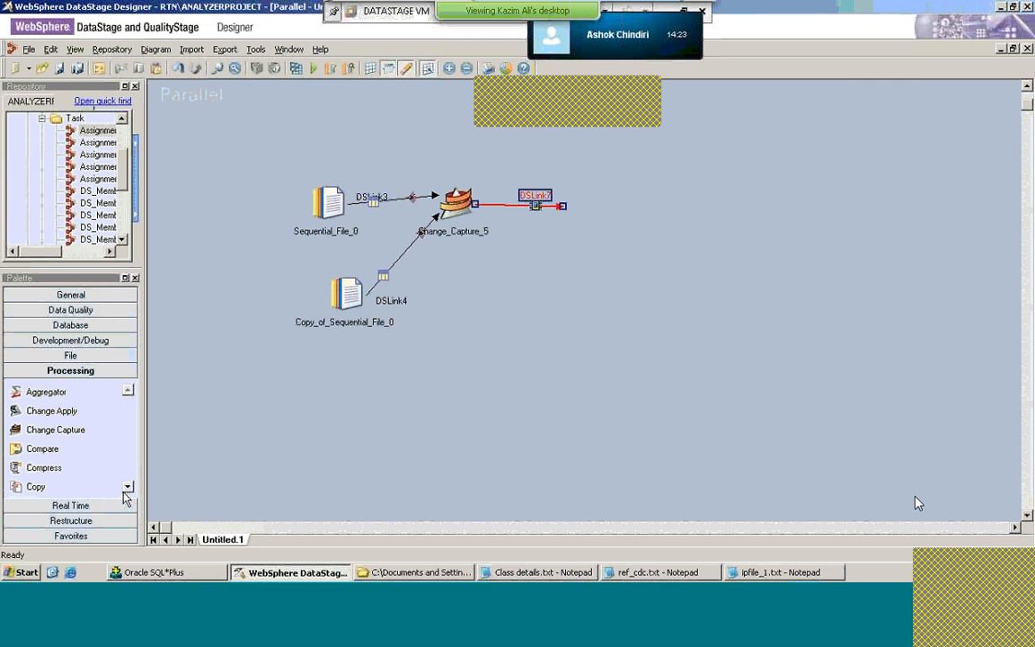
{"action": "left_click", "coordinate": [93, 356]}
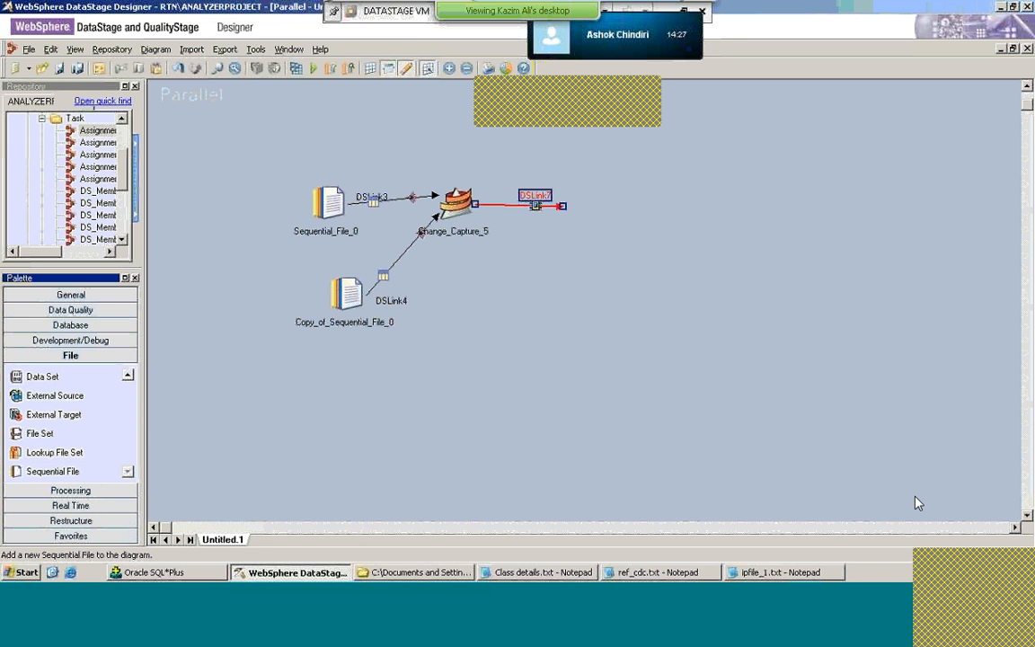
{"action": "left_click", "coordinate": [608, 211]}
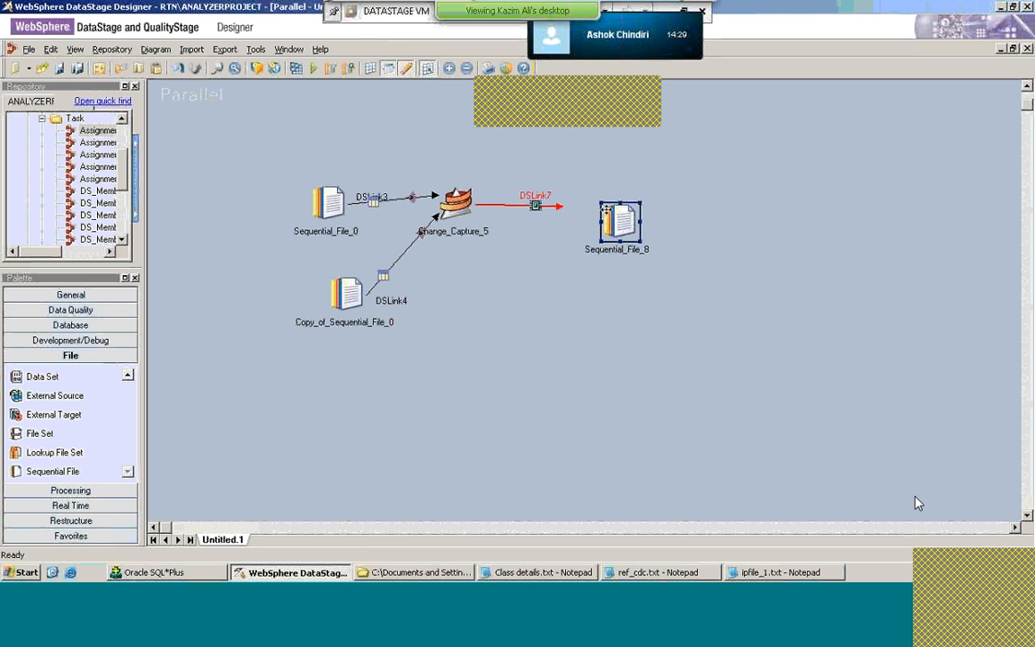
{"action": "left_click_drag", "start_coordinate": [606, 208], "coordinate": [583, 206]}
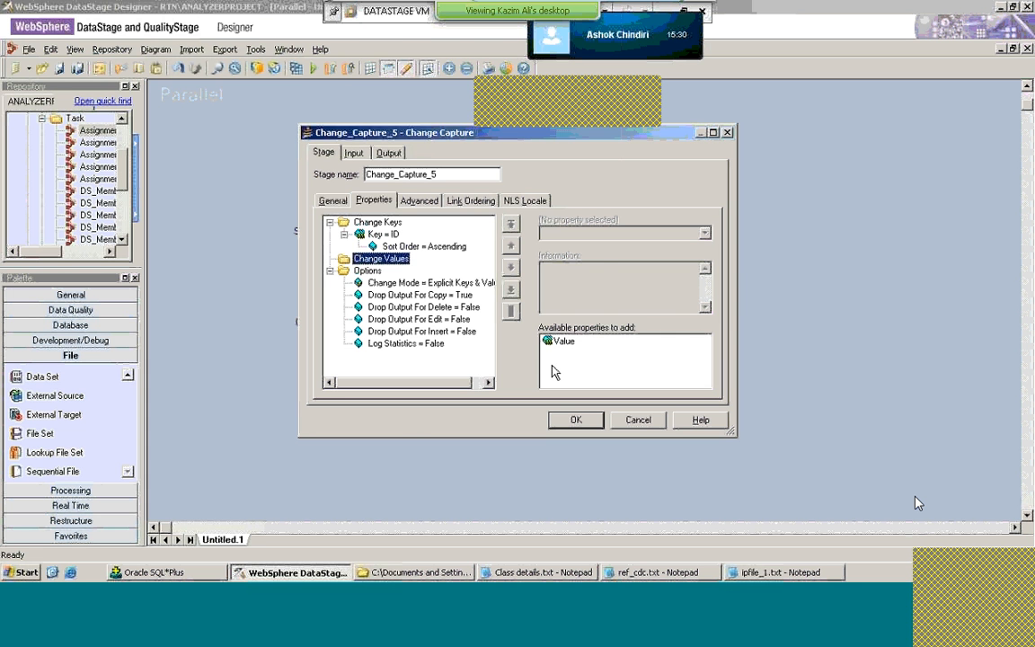
Step: Add two change values to the Change_Capture_5 properties, using the columns Cost and EFF_DT
{"action": "left_click", "coordinate": [567, 349]}
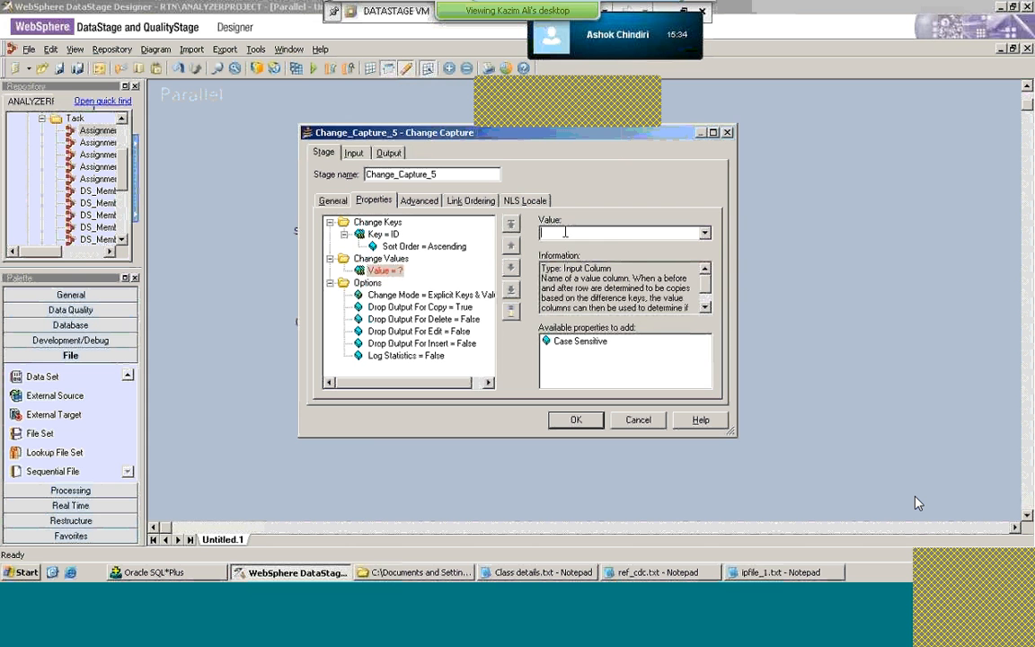
{"action": "left_click", "coordinate": [705, 233]}
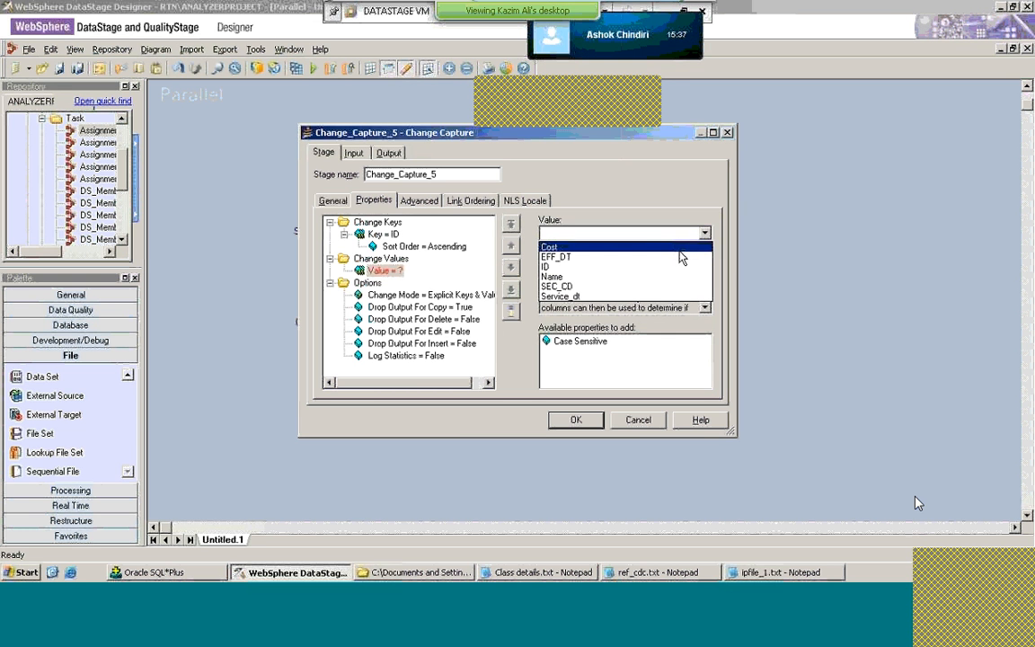
{"action": "left_click", "coordinate": [681, 248]}
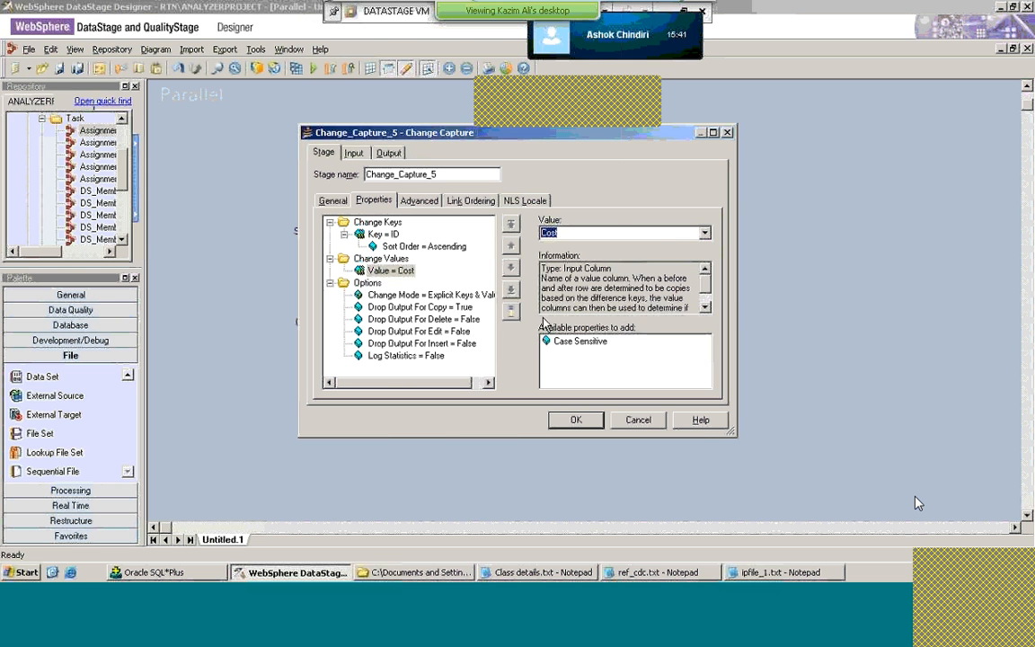
{"action": "left_click", "coordinate": [386, 259]}
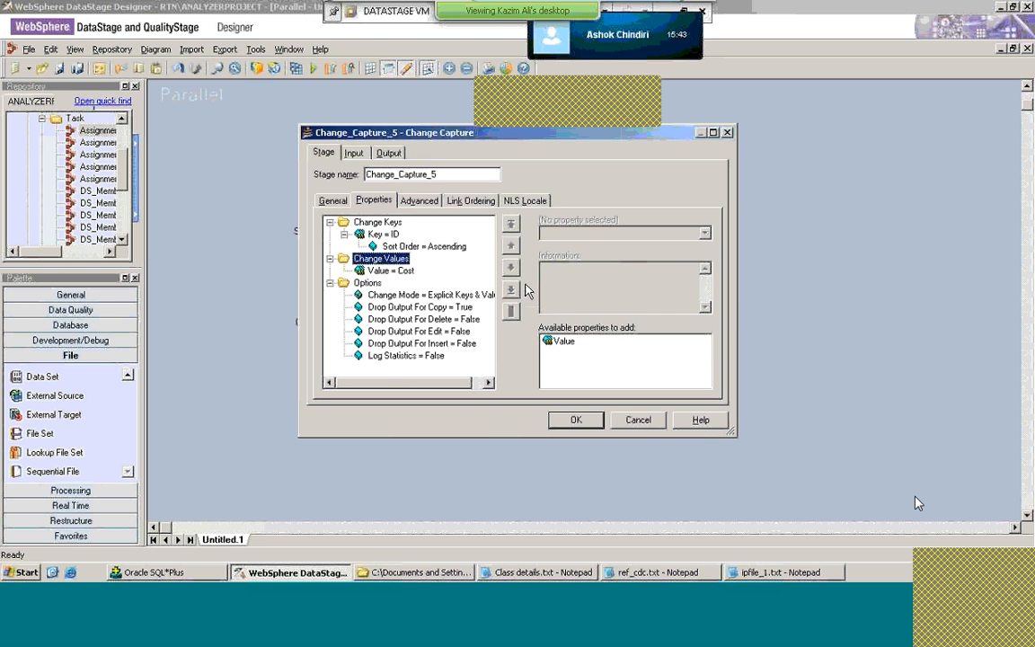
{"action": "left_click", "coordinate": [567, 349]}
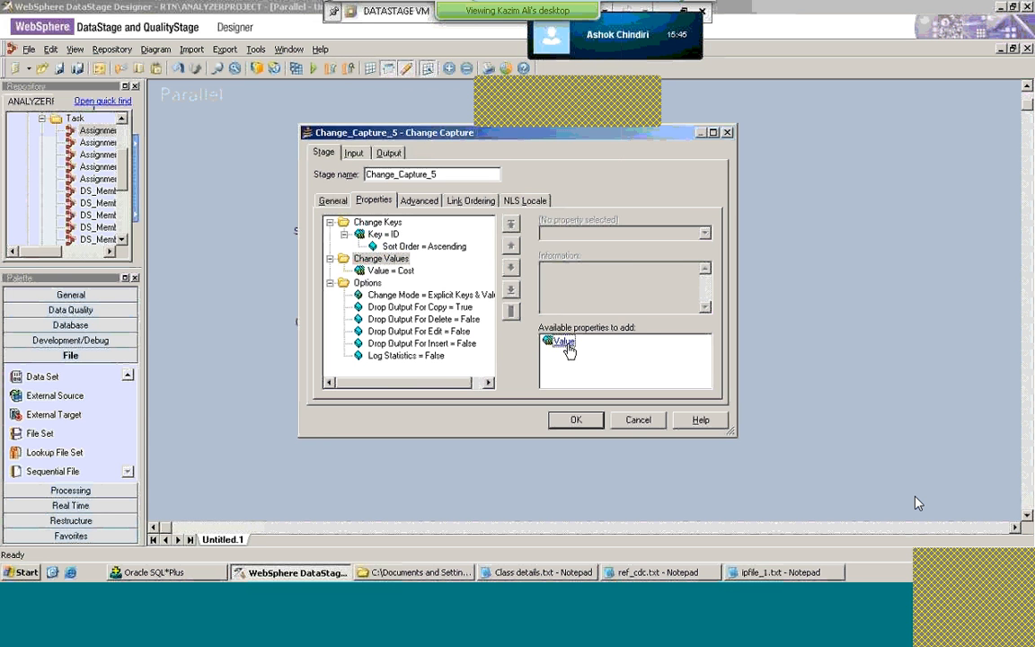
{"action": "double_click", "coordinate": [567, 349]}
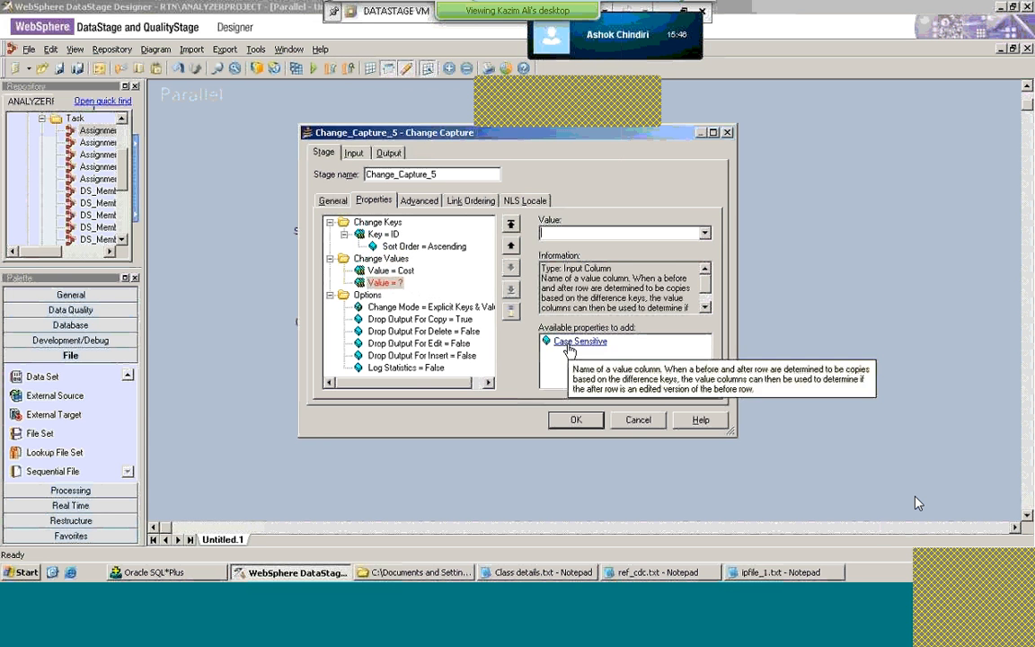
{"action": "left_click", "coordinate": [706, 235]}
{"action": "left_click", "coordinate": [681, 257]}
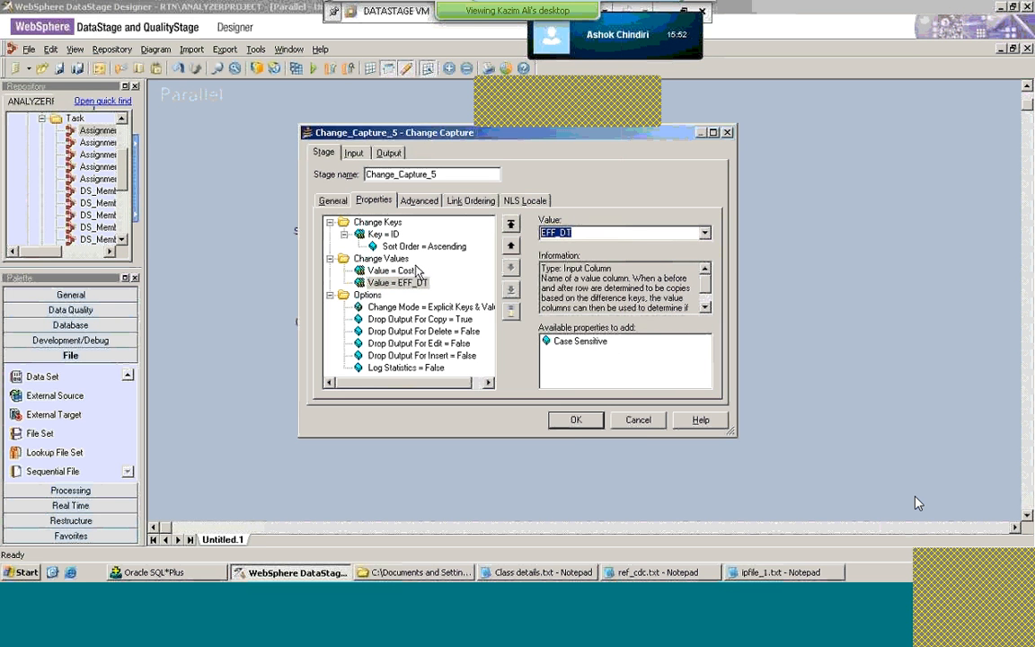
Step: Add a third change value to Change_Capture_5 and set its column to Name
{"action": "left_click", "coordinate": [381, 258]}
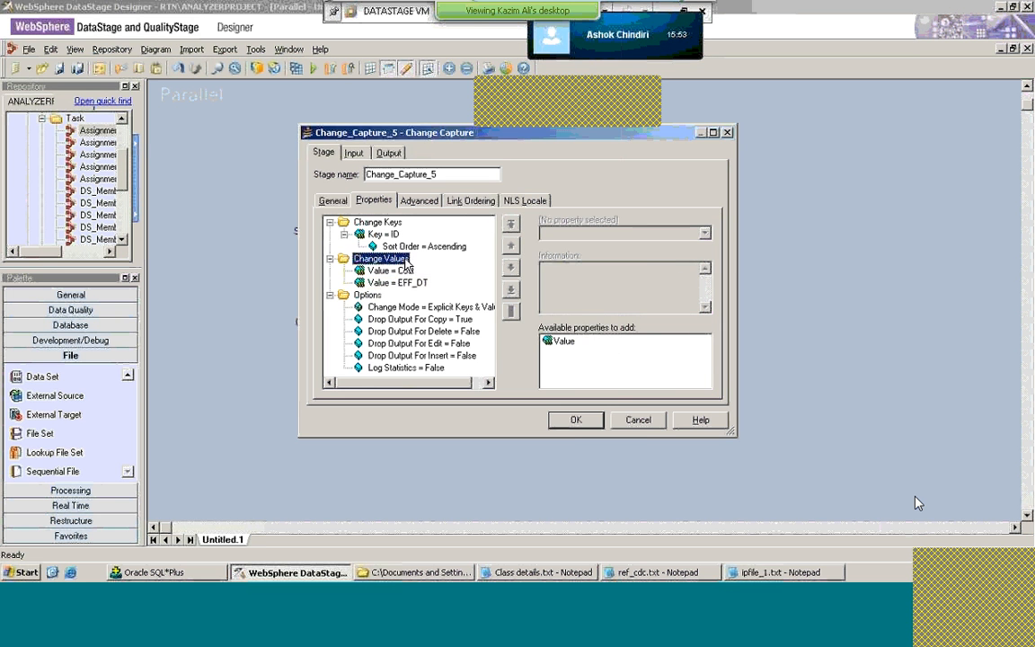
{"action": "left_click", "coordinate": [561, 345]}
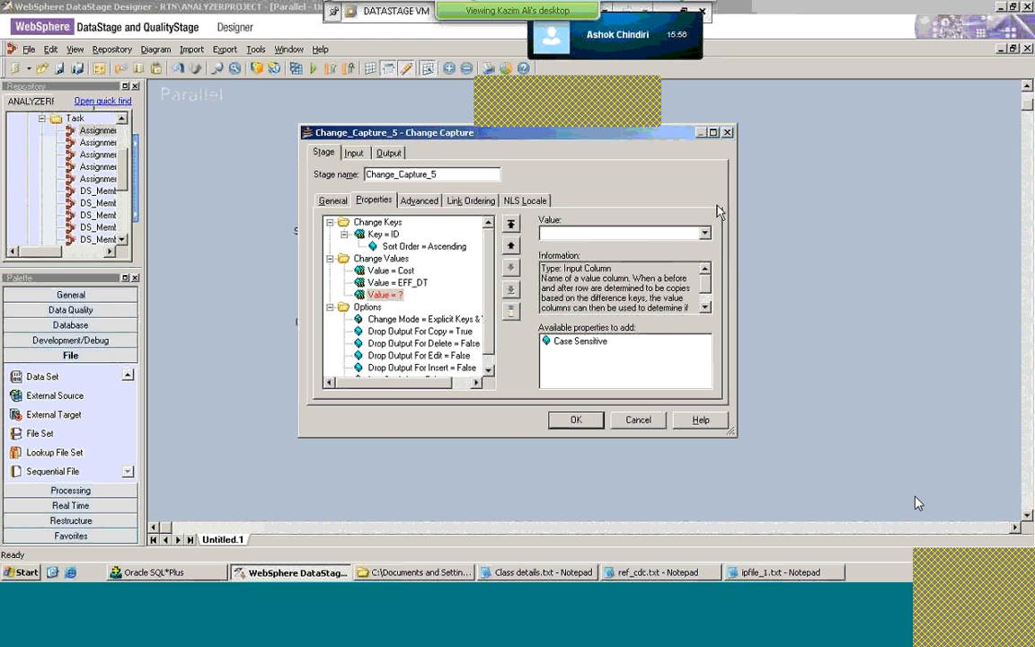
{"action": "left_click", "coordinate": [703, 234]}
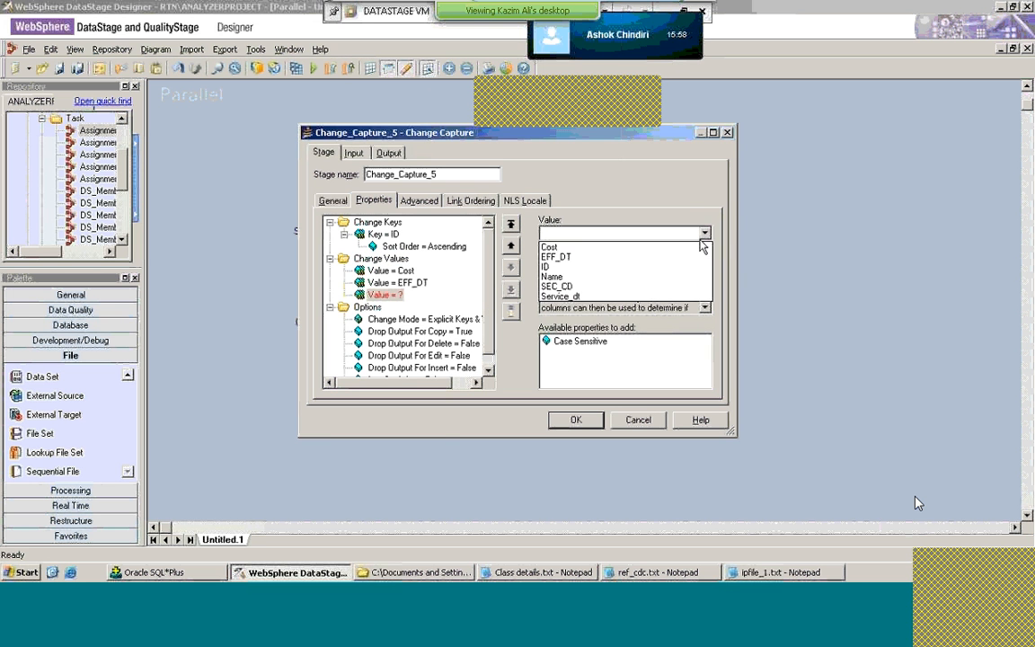
{"action": "left_click", "coordinate": [620, 267]}
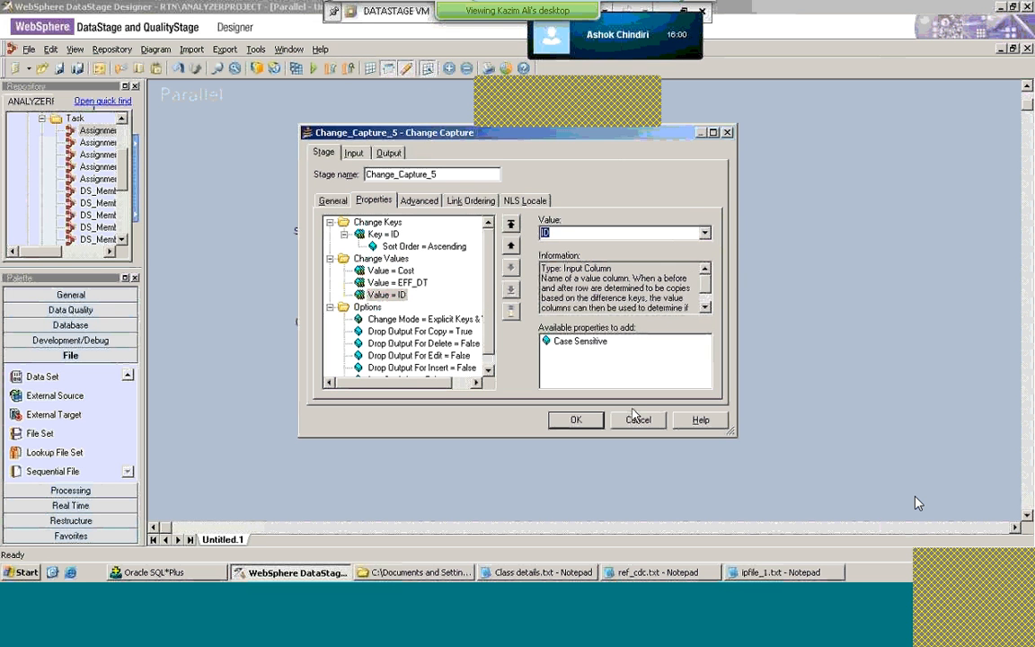
{"action": "left_click", "coordinate": [705, 234]}
{"action": "left_click", "coordinate": [705, 234]}
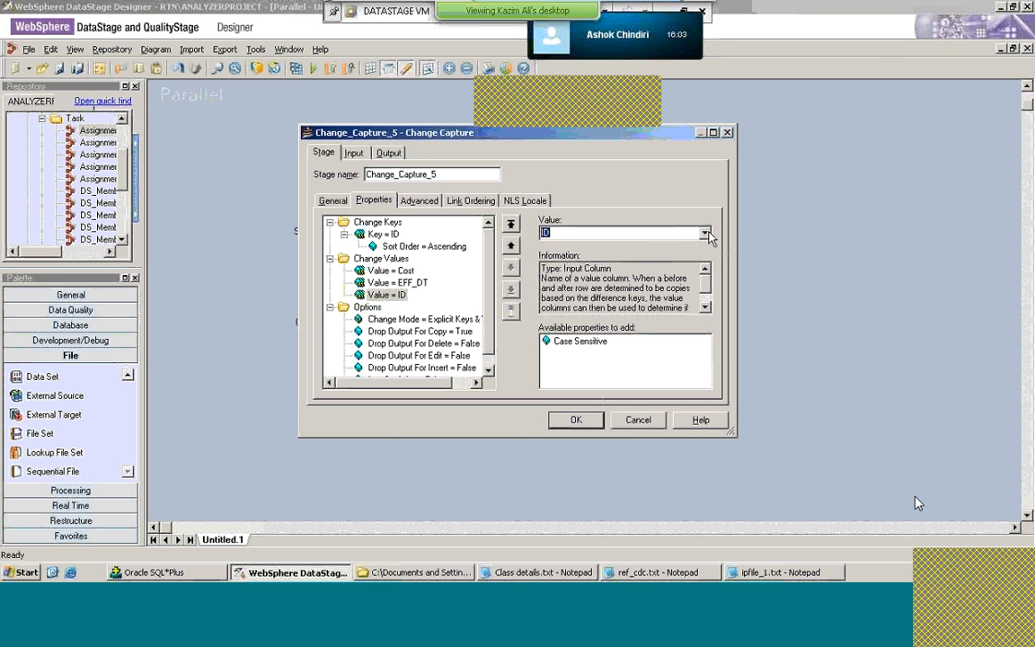
{"action": "left_click", "coordinate": [705, 234]}
{"action": "left_click", "coordinate": [629, 273]}
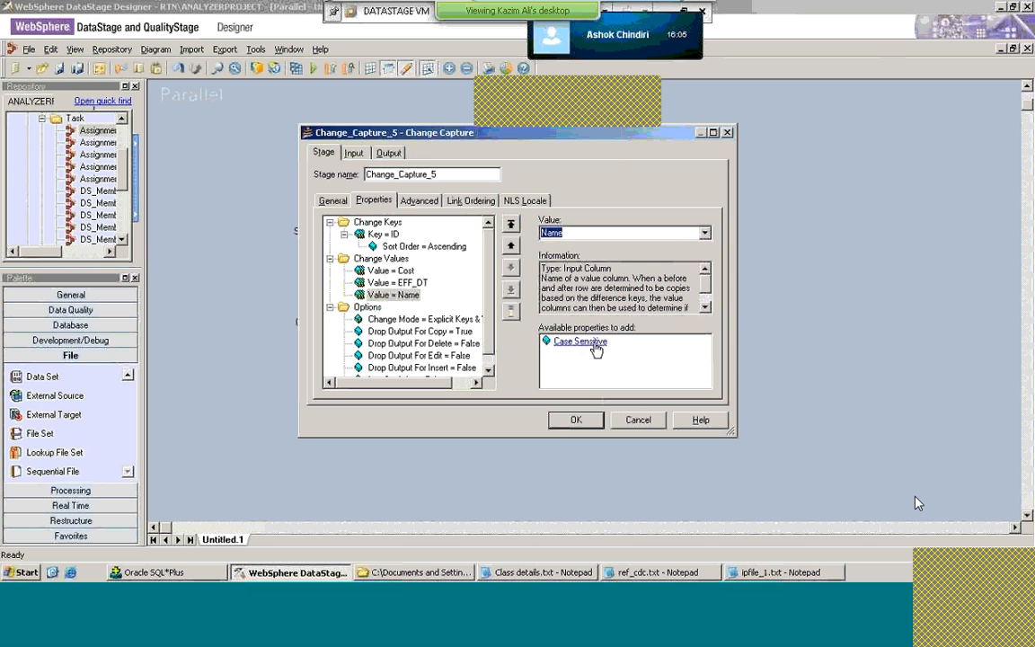
Step: Add two more change values to the Change_Capture_5 properties, using the columns SEC_CD and Service_dt
{"action": "left_click", "coordinate": [383, 260]}
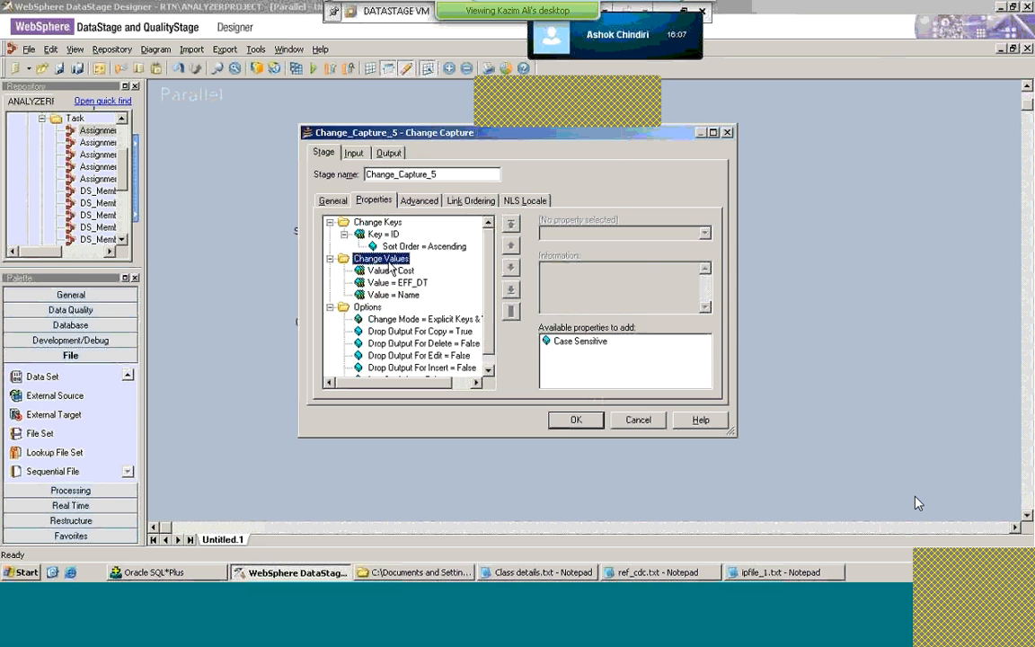
{"action": "left_click", "coordinate": [554, 343]}
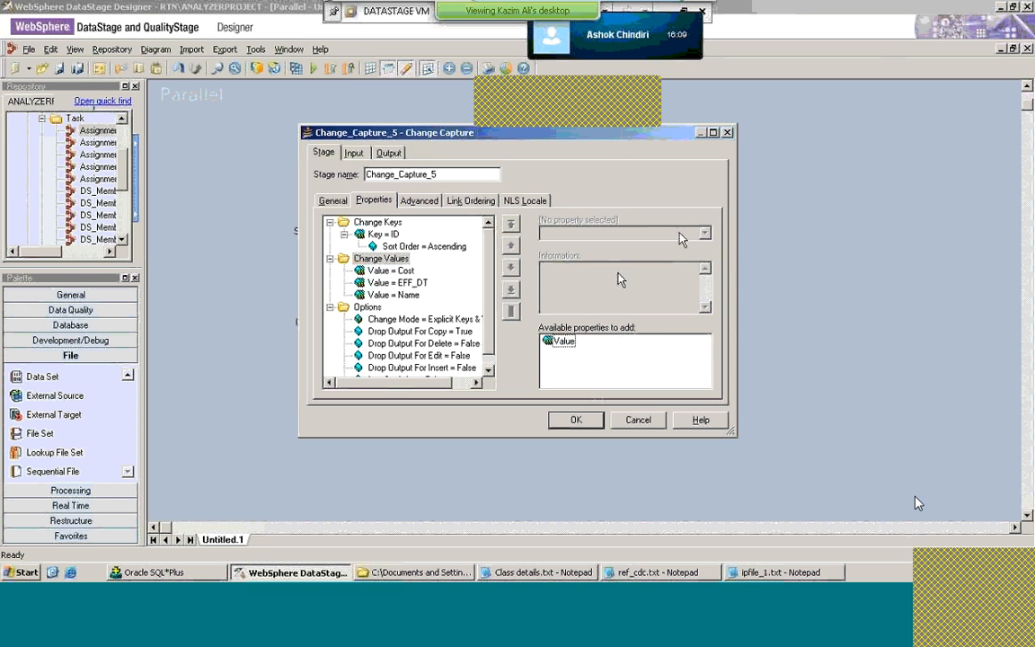
{"action": "left_click", "coordinate": [706, 234]}
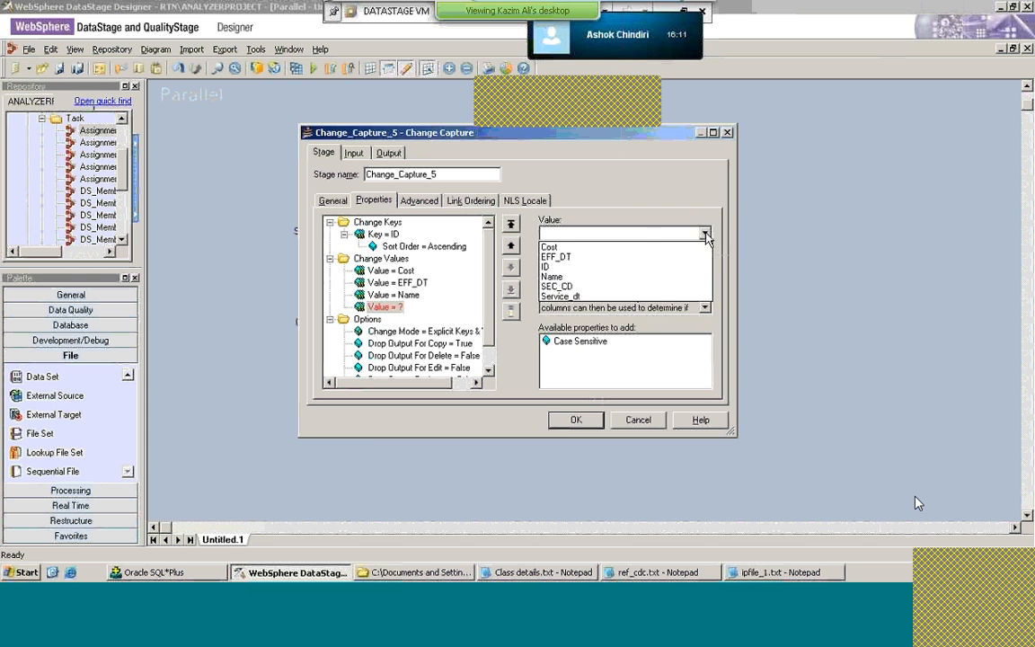
{"action": "left_click", "coordinate": [673, 287]}
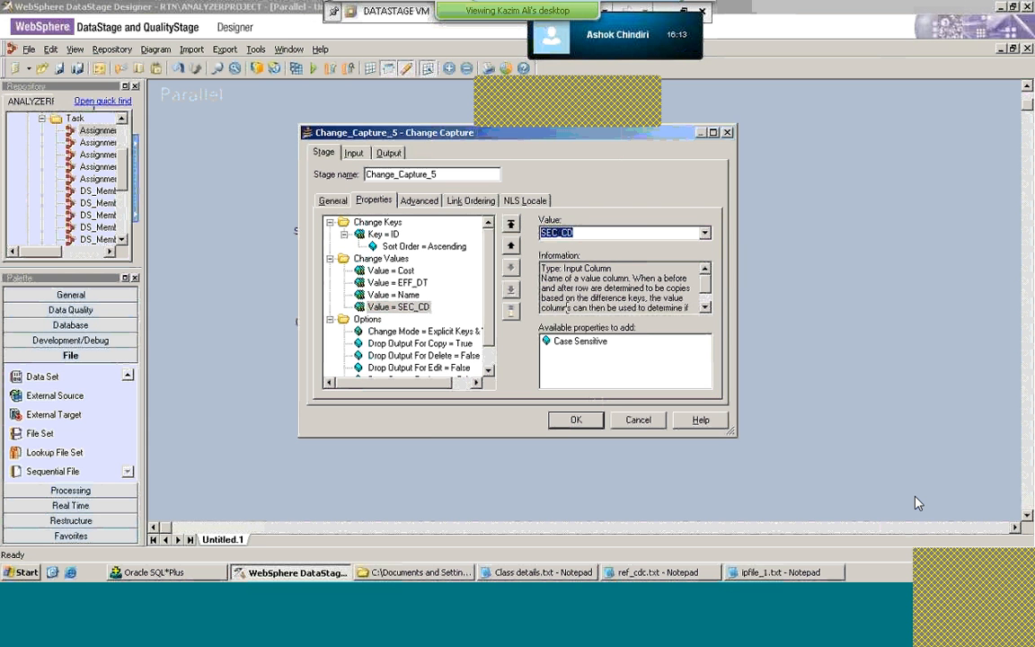
{"action": "left_click", "coordinate": [381, 258]}
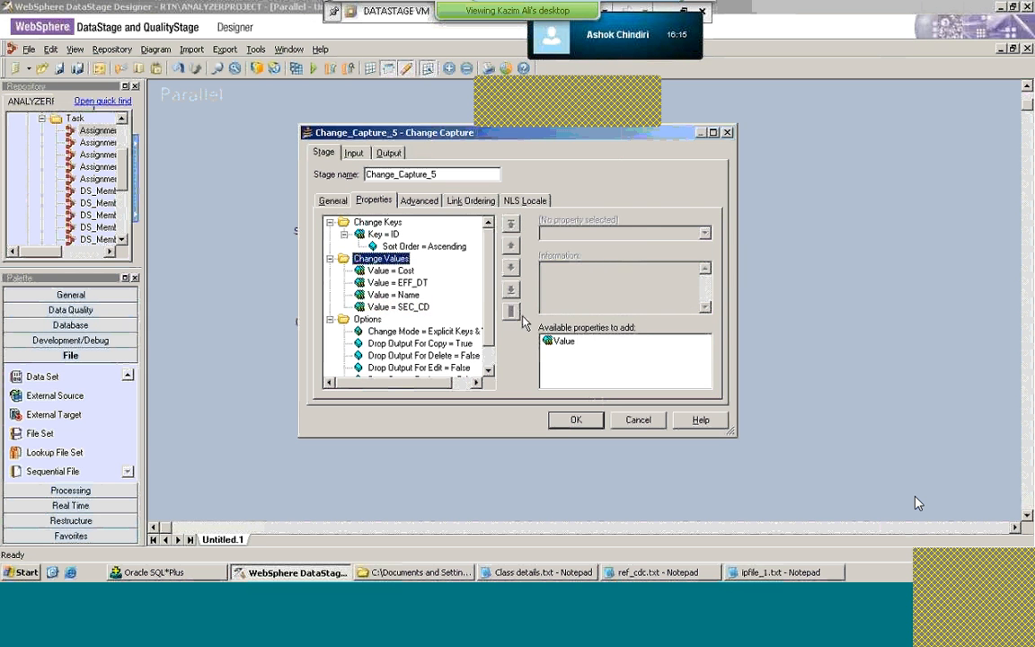
{"action": "double_click", "coordinate": [565, 341]}
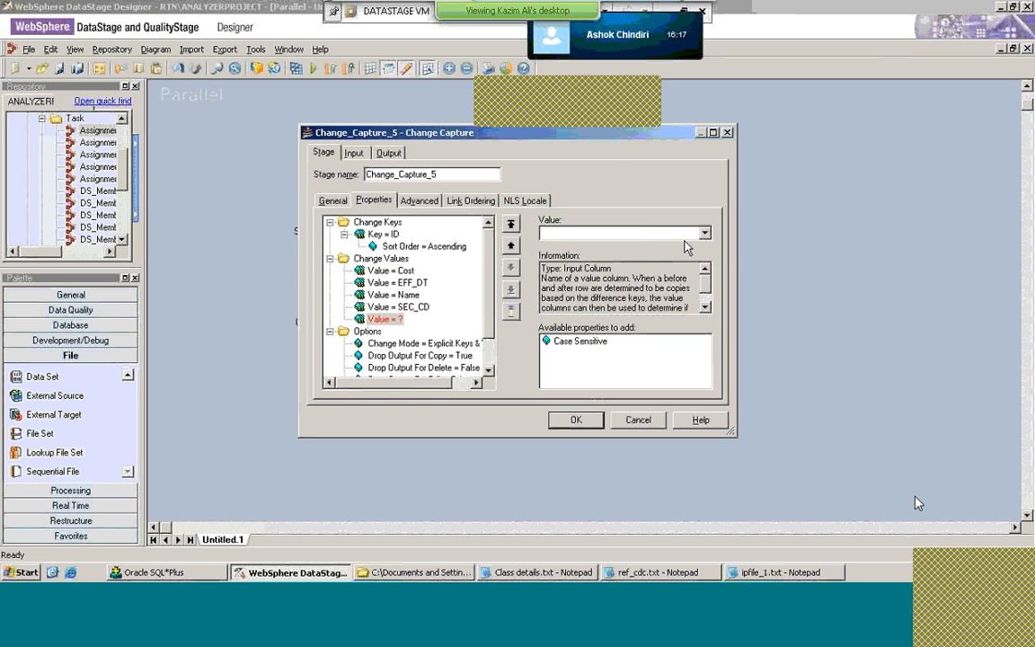
{"action": "left_click", "coordinate": [689, 234]}
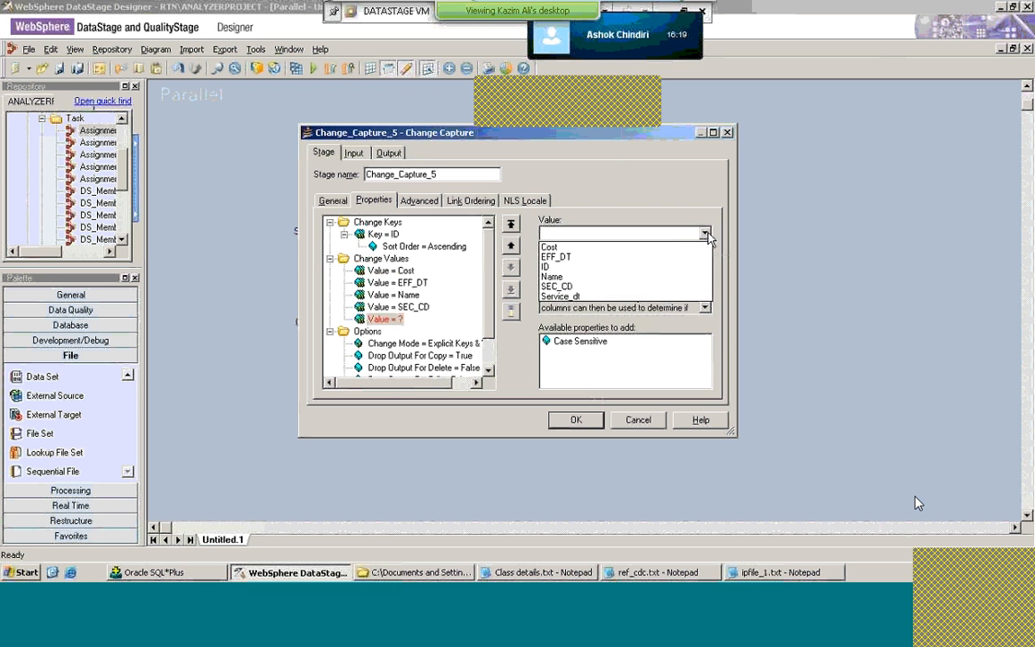
{"action": "left_click", "coordinate": [660, 298]}
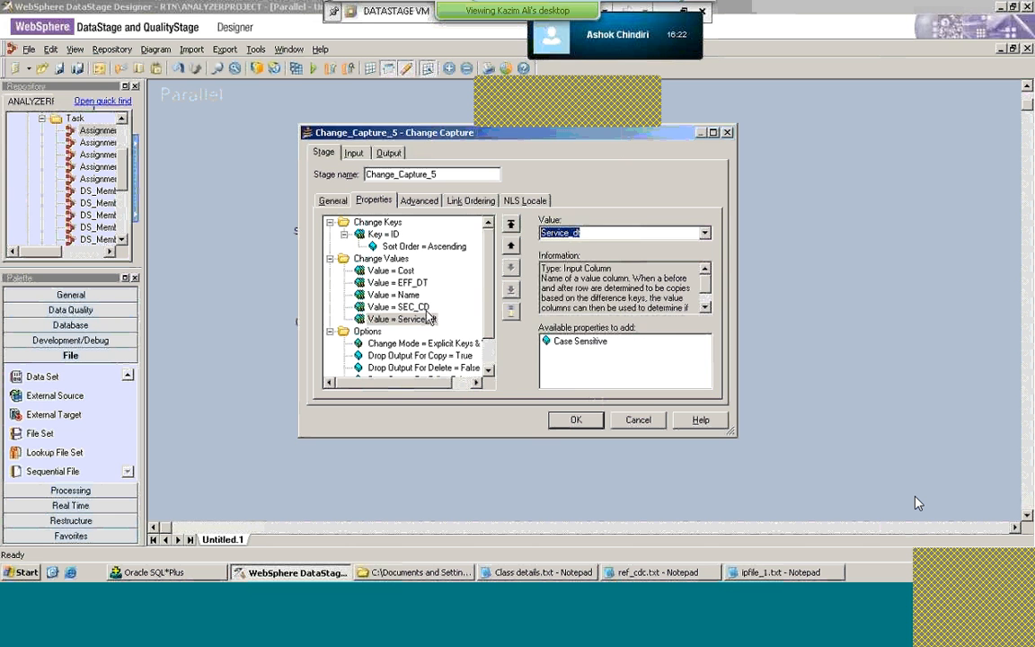
{"action": "left_click", "coordinate": [381, 260]}
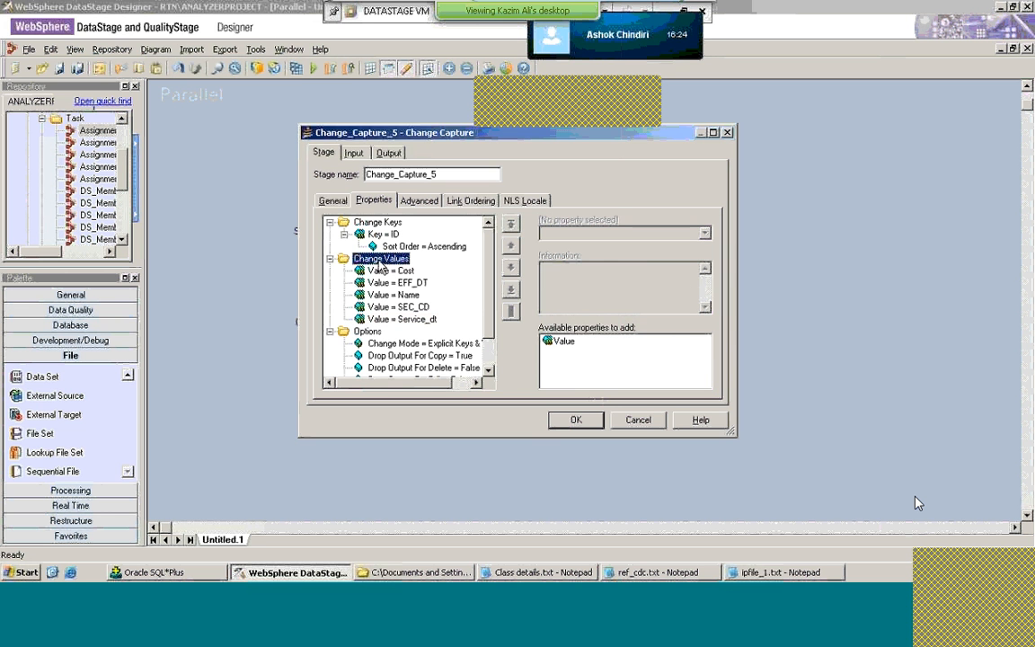
Step: Set the Drop Output For Copy option of Change_Capture_5 to False
{"action": "left_click", "coordinate": [367, 332]}
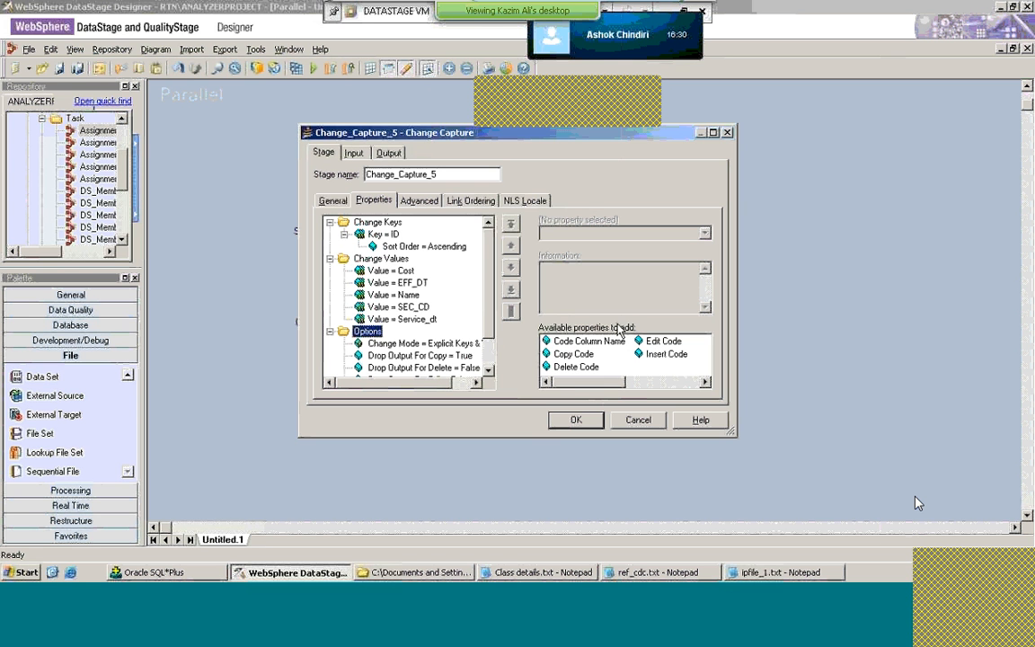
{"action": "left_click", "coordinate": [488, 371]}
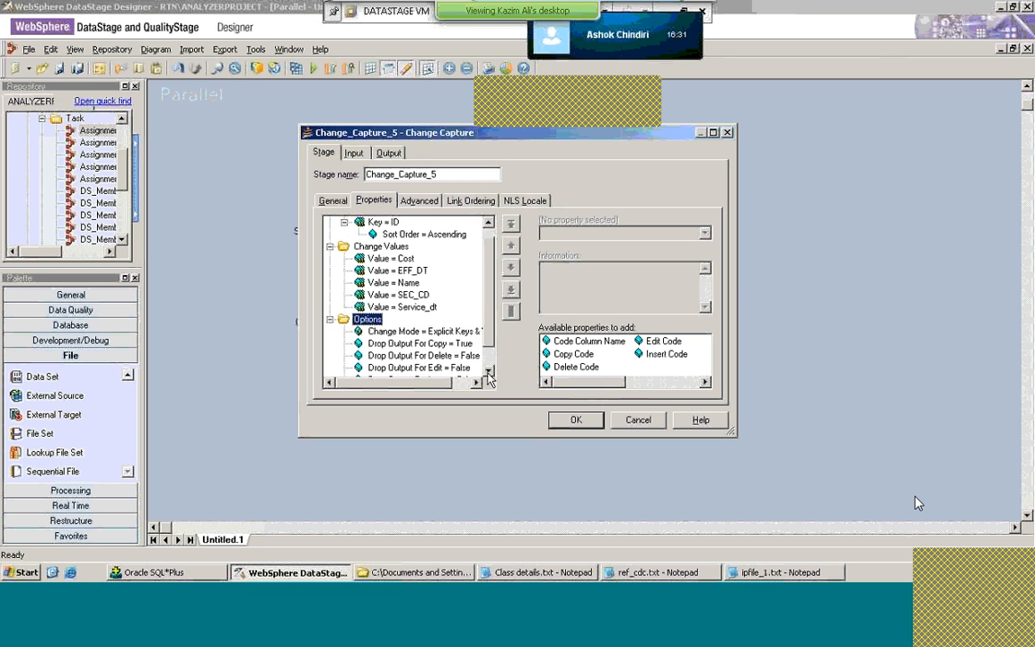
{"action": "left_click", "coordinate": [488, 371]}
{"action": "left_click", "coordinate": [489, 371]}
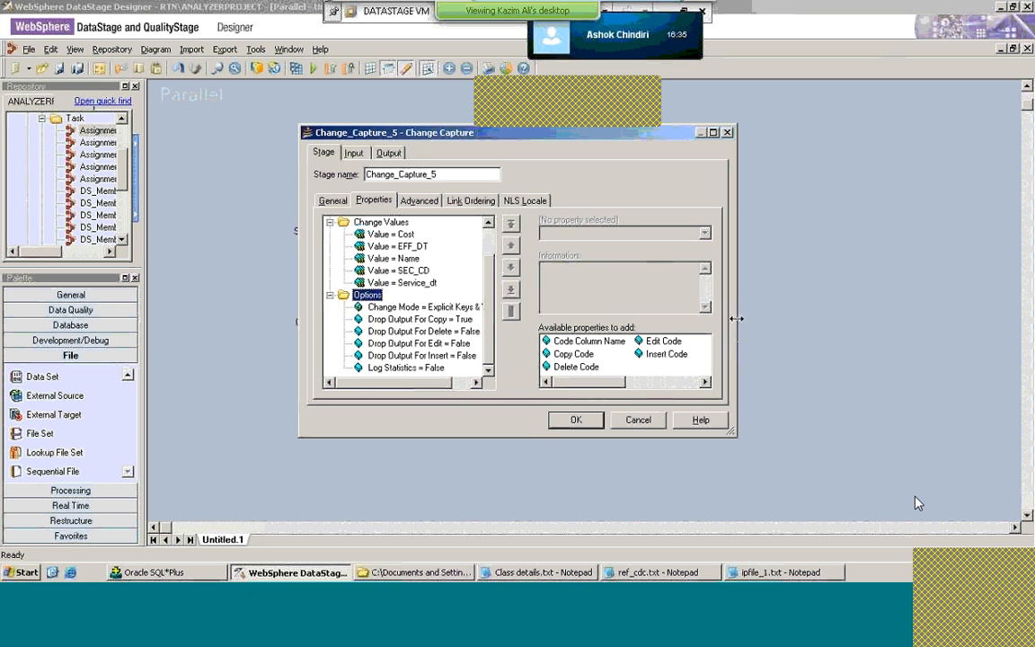
{"action": "left_click_drag", "start_coordinate": [736, 308], "coordinate": [800, 308]}
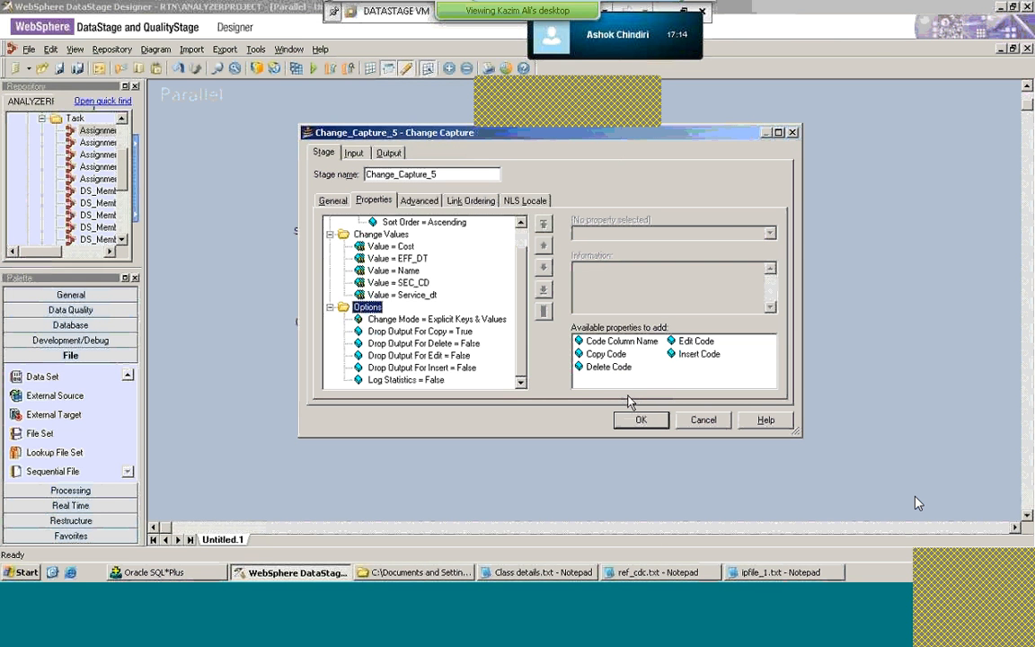
{"action": "left_click", "coordinate": [453, 333]}
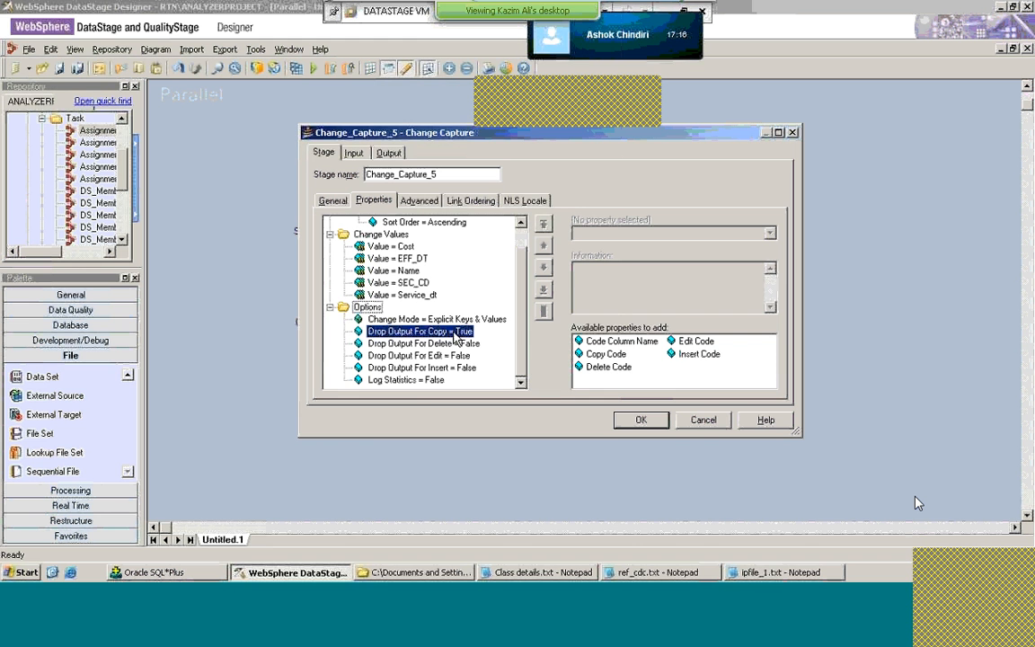
{"action": "left_click", "coordinate": [770, 233]}
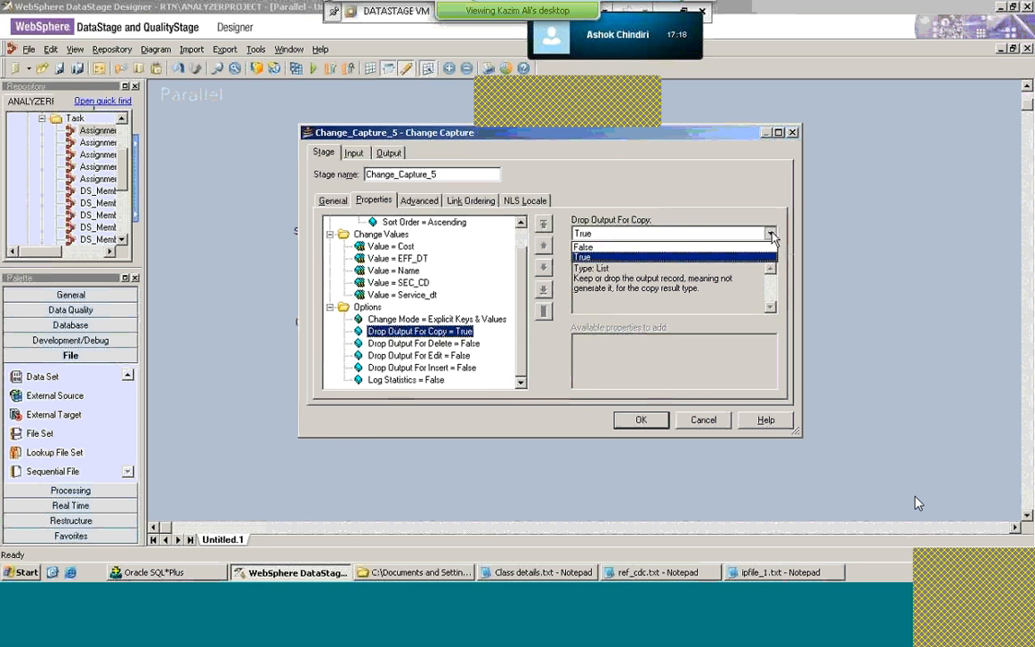
{"action": "left_click", "coordinate": [755, 254]}
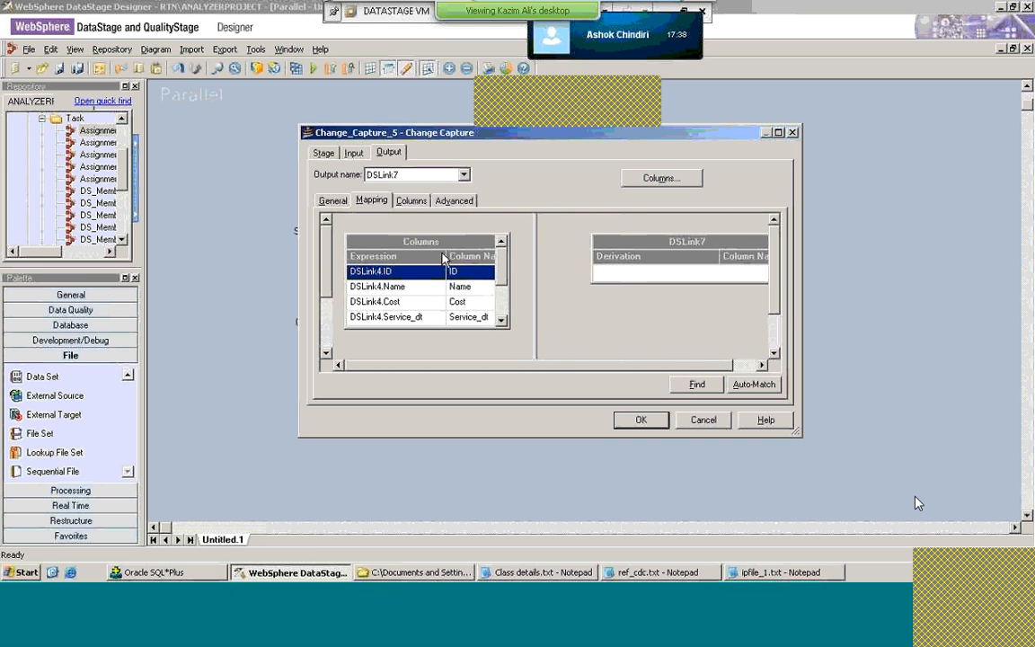
Step: Map all source columns and the ChangeCode() column of Change_Capture_5 to the output link DSLink7 and accept the stage
{"action": "mouse_move", "coordinate": [447, 256]}
{"action": "left_mouse_down"}
{"action": "mouse_move", "coordinate": [473, 244]}
{"action": "mouse_move", "coordinate": [408, 244]}
{"action": "mouse_move", "coordinate": [493, 246]}
{"action": "mouse_move", "coordinate": [620, 283]}
{"action": "left_mouse_up"}
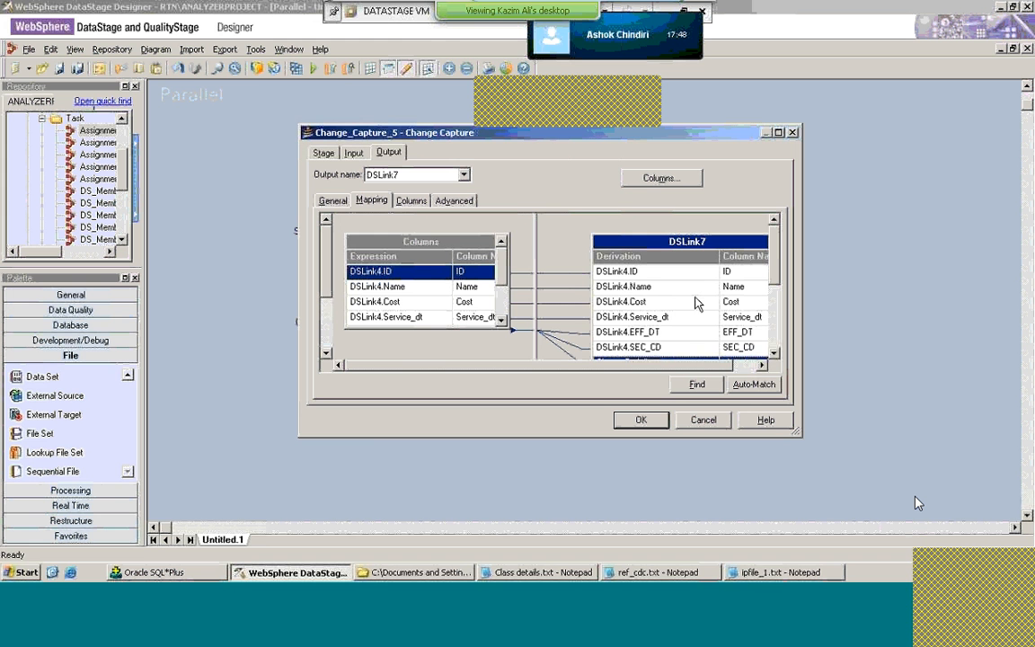
{"action": "left_click", "coordinate": [774, 353]}
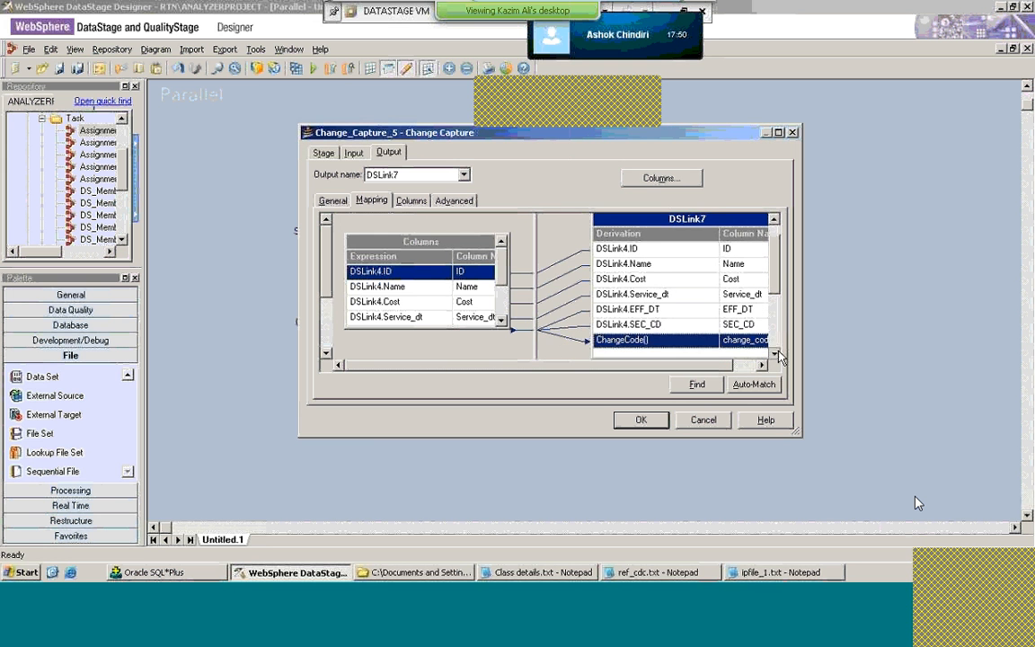
{"action": "left_click", "coordinate": [774, 353]}
{"action": "left_click", "coordinate": [775, 353]}
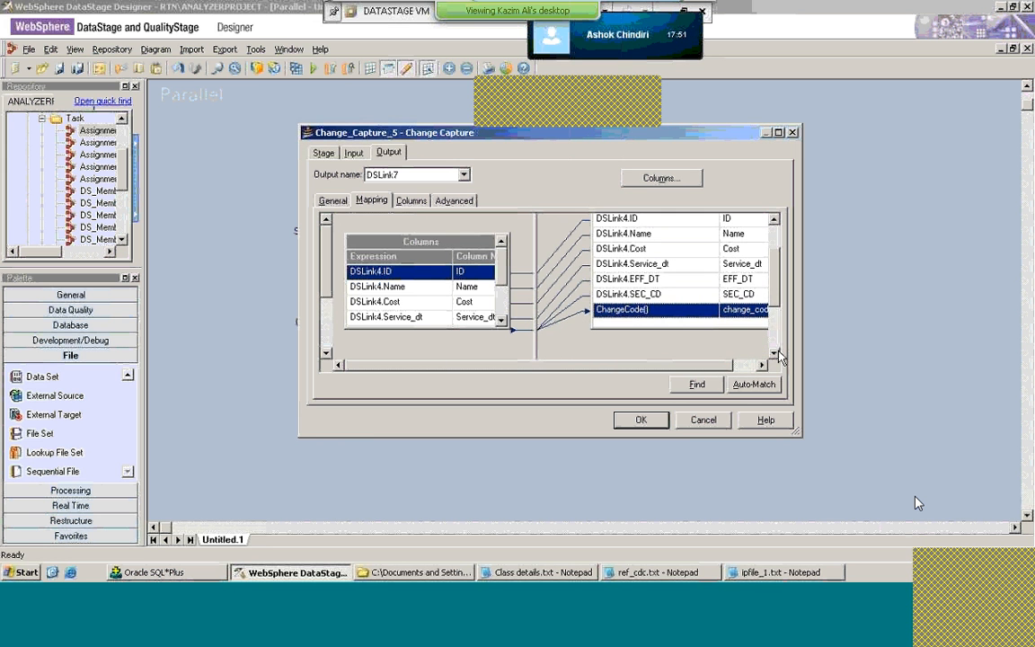
{"action": "left_click", "coordinate": [775, 220]}
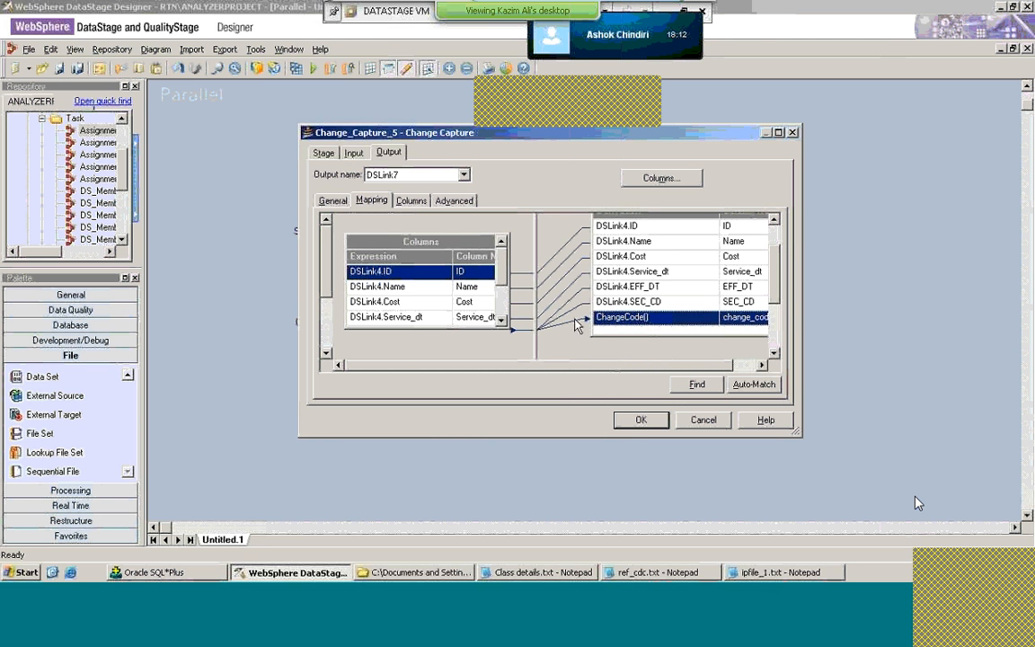
{"action": "left_click", "coordinate": [640, 419]}
Step: Set the target file of Sequential_File_8 to cdc_op.txt in the Administrator's Desktop\Task folder and accept the stage properties
{"action": "double_click", "coordinate": [583, 203]}
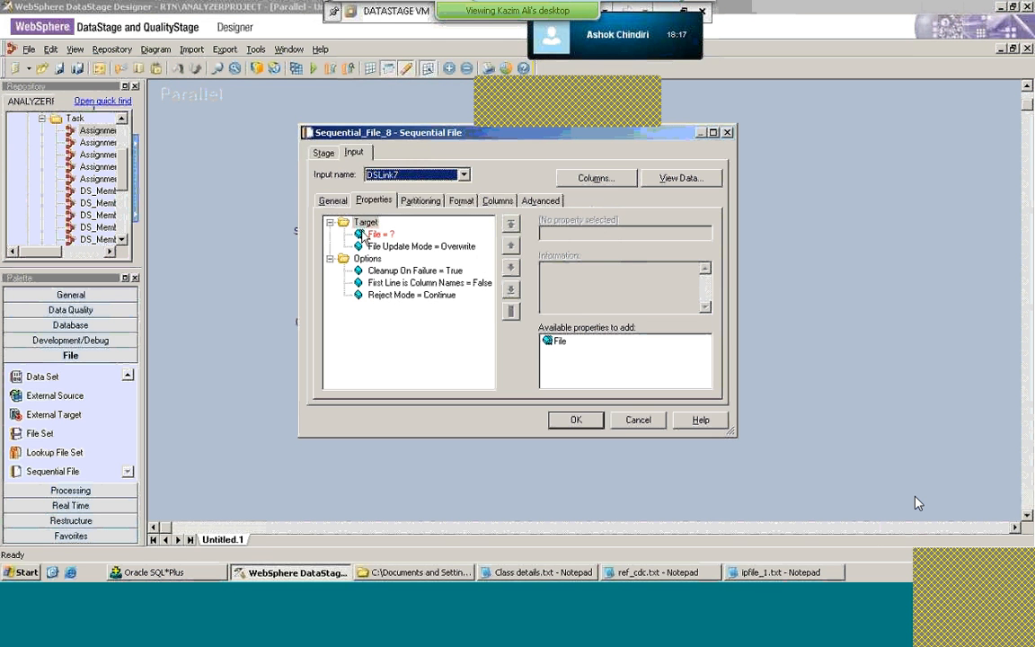
{"action": "left_click", "coordinate": [376, 235]}
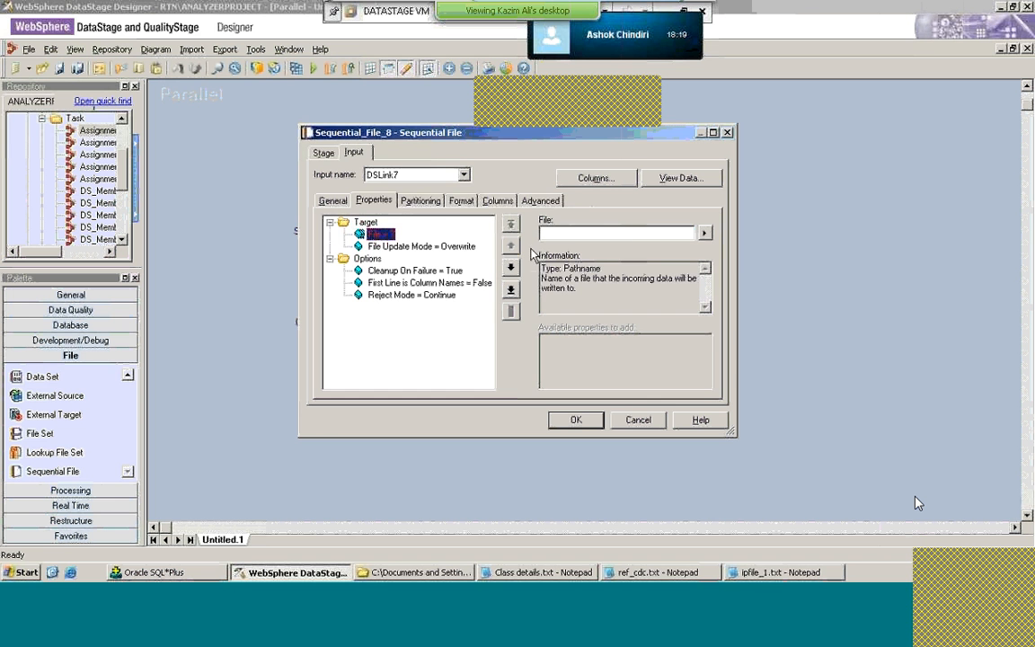
{"action": "left_click", "coordinate": [704, 233]}
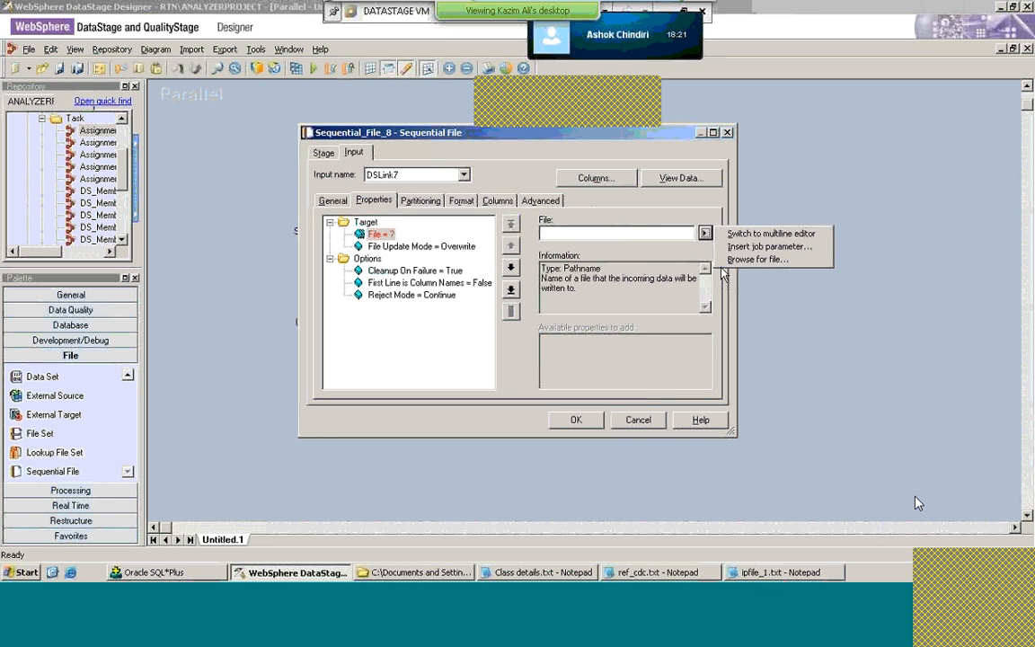
{"action": "left_click", "coordinate": [734, 261]}
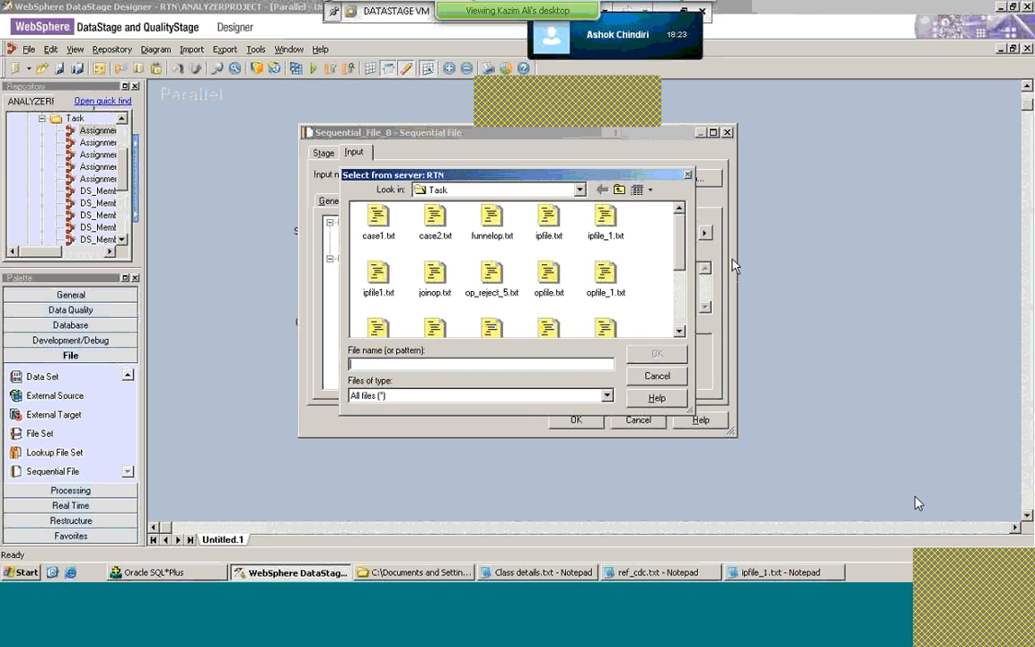
{"action": "type", "text": "cdc_"}
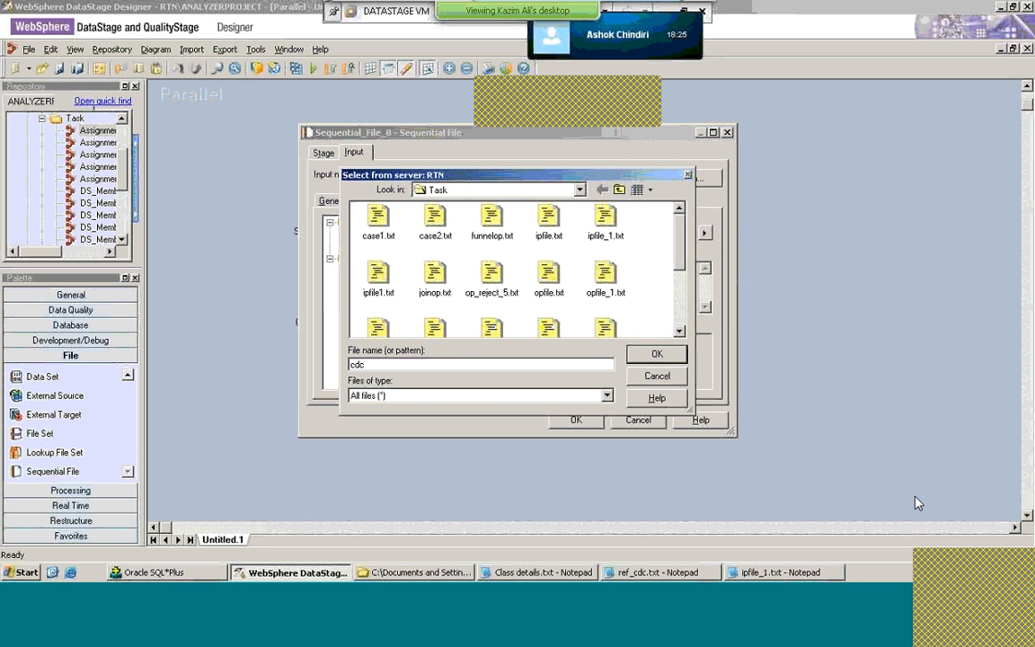
{"action": "type", "text": "op.txt"}
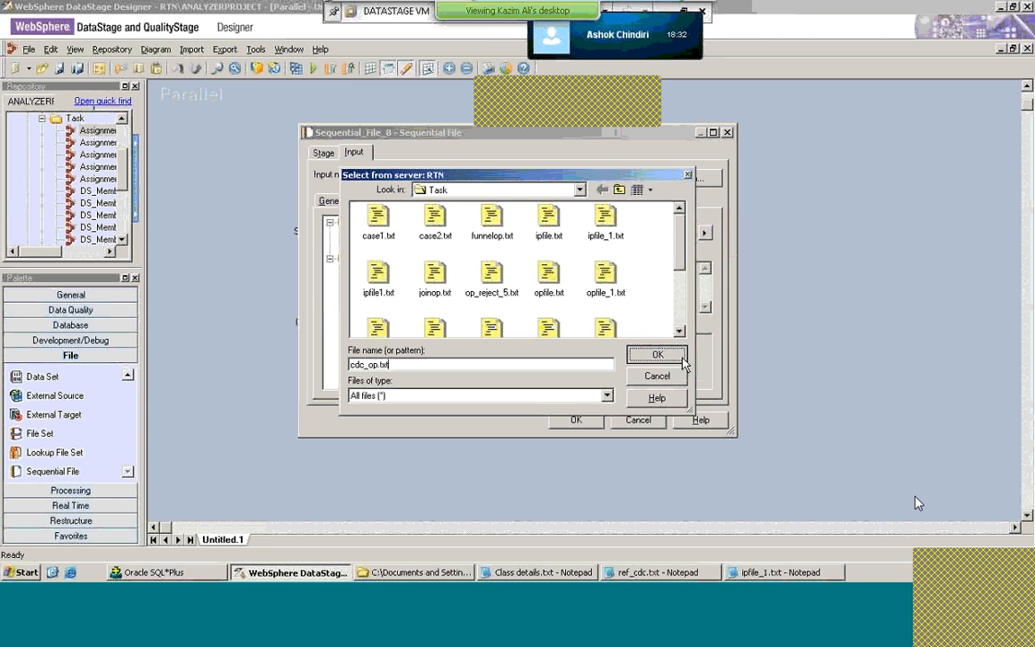
{"action": "left_click", "coordinate": [682, 358]}
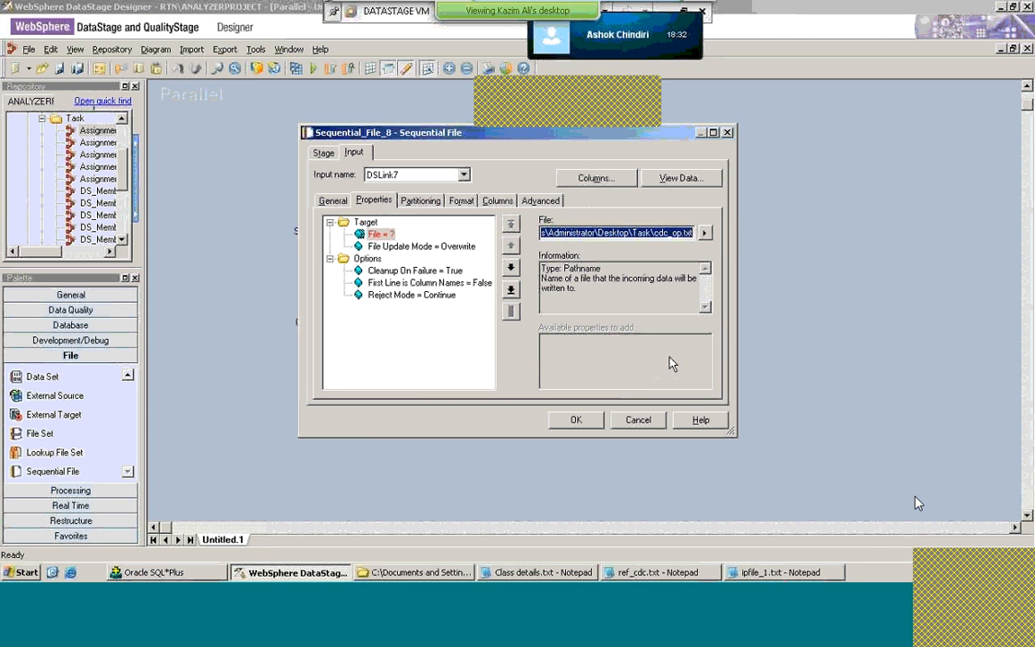
{"action": "left_click", "coordinate": [366, 223]}
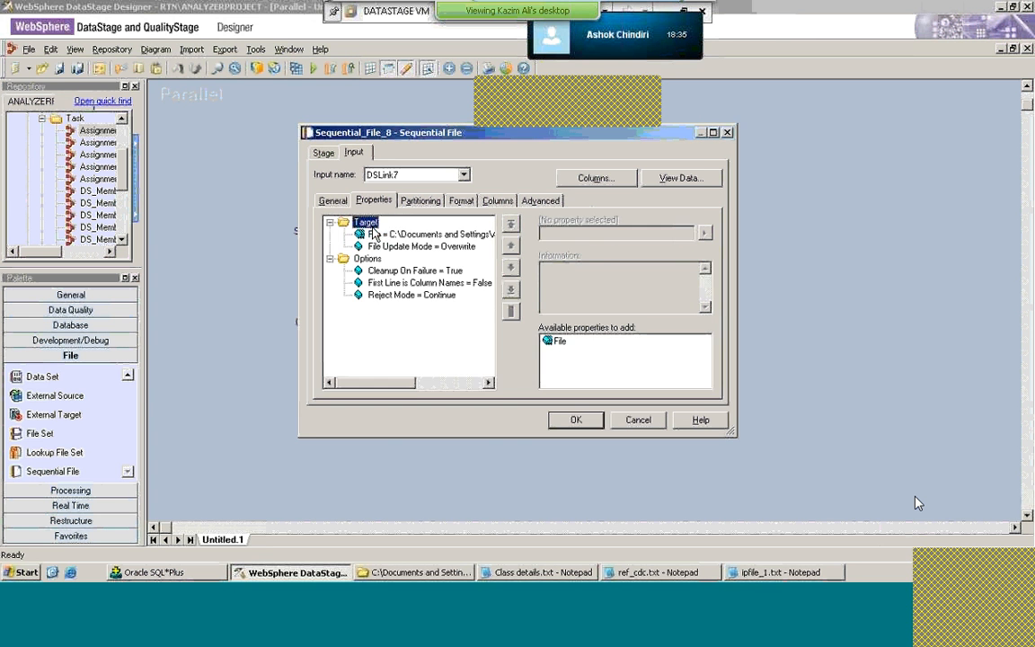
{"action": "left_click", "coordinate": [586, 425]}
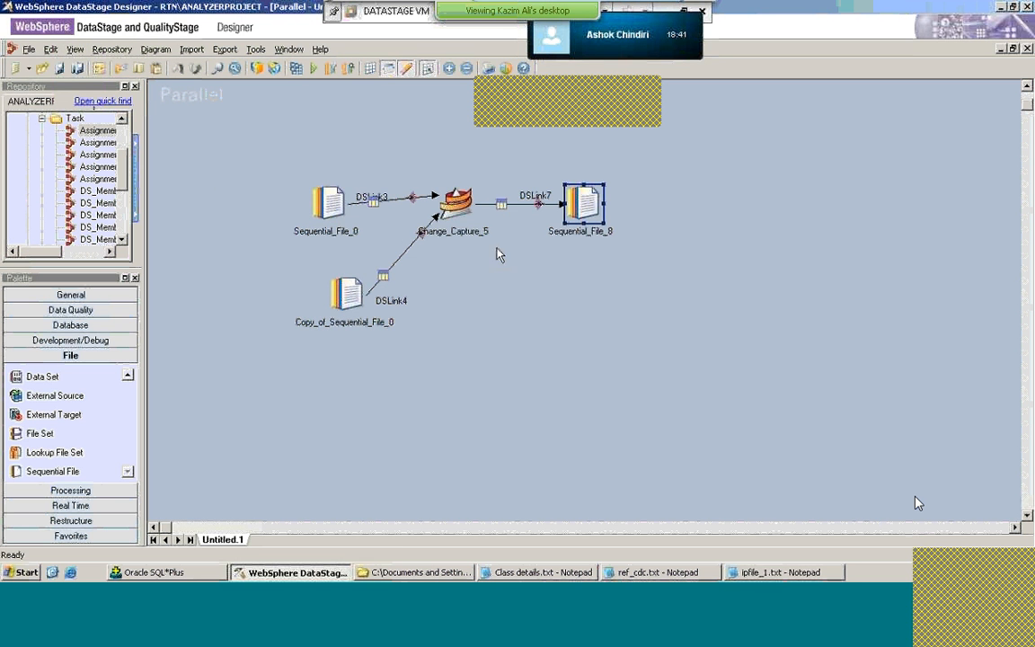
Step: Check which input links of Change_Capture_5 are ordered as Before and After, and close the stage properties
{"action": "left_click", "coordinate": [454, 205]}
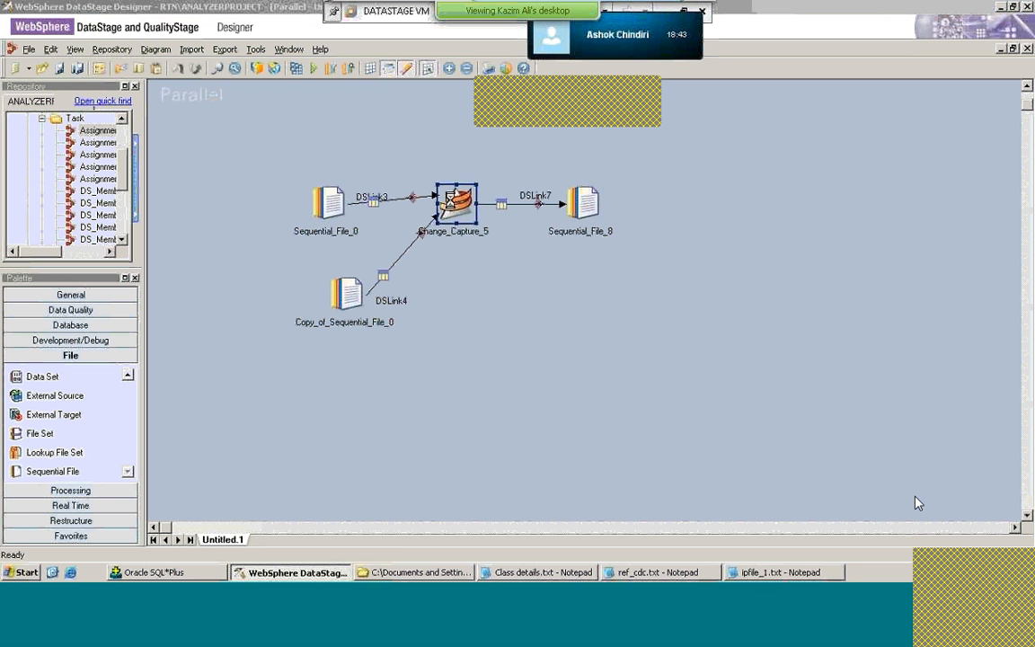
{"action": "double_click", "coordinate": [452, 205]}
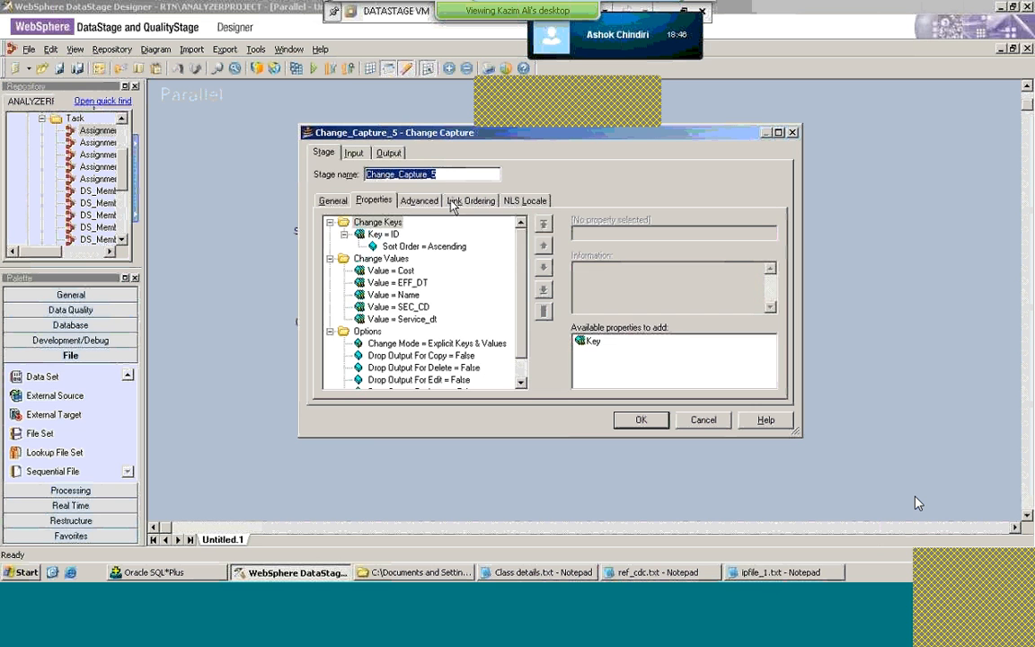
{"action": "left_click", "coordinate": [452, 203]}
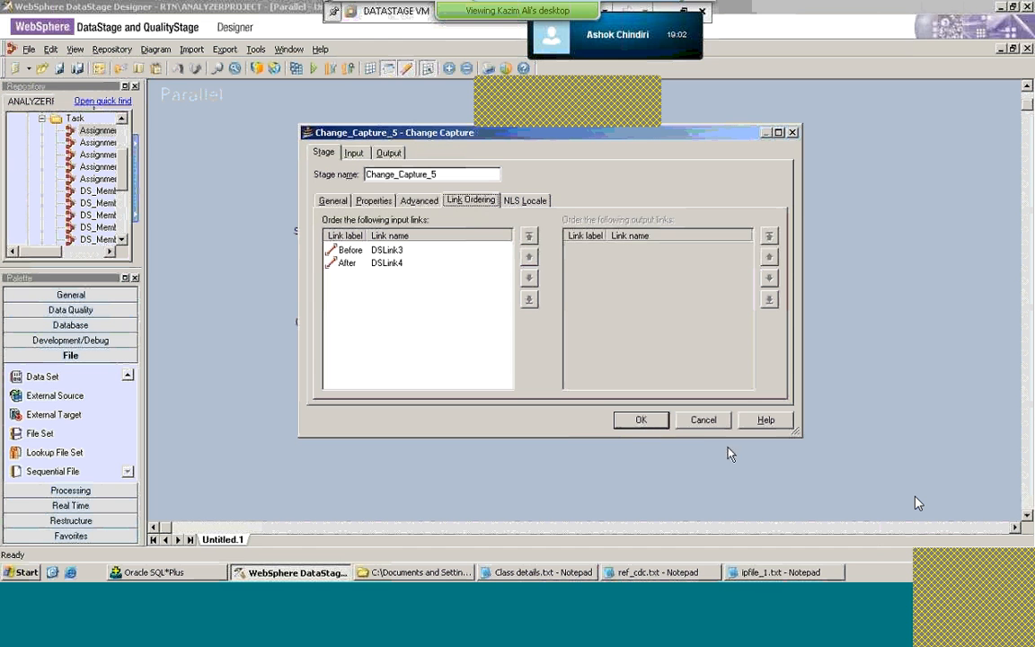
{"action": "left_click", "coordinate": [647, 422]}
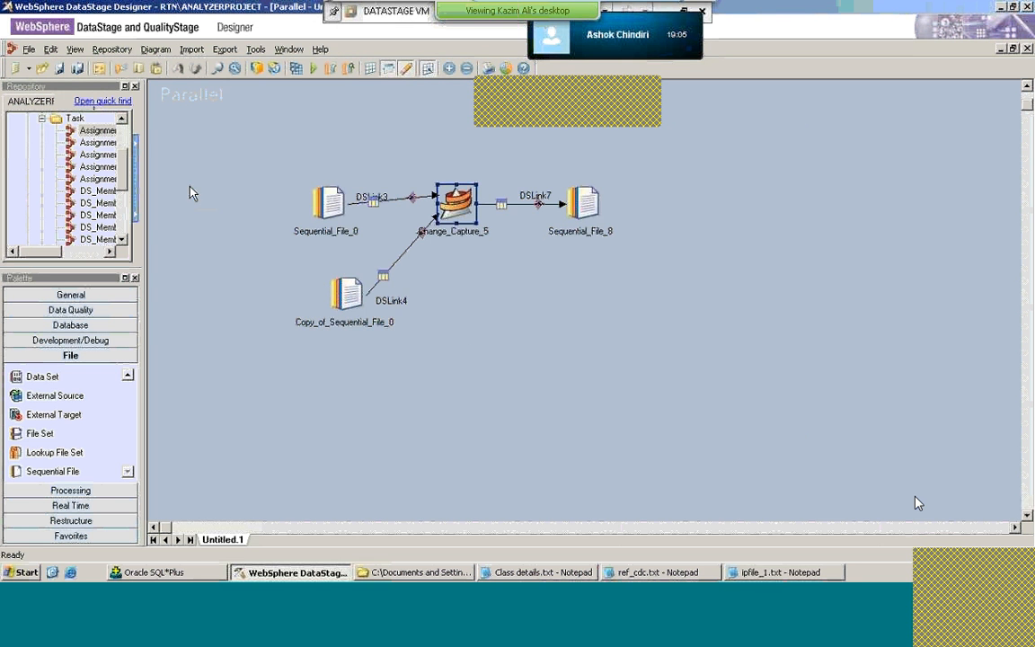
Step: Save the parallel job as cdc in the first folder under Jobs
{"action": "left_click", "coordinate": [59, 69]}
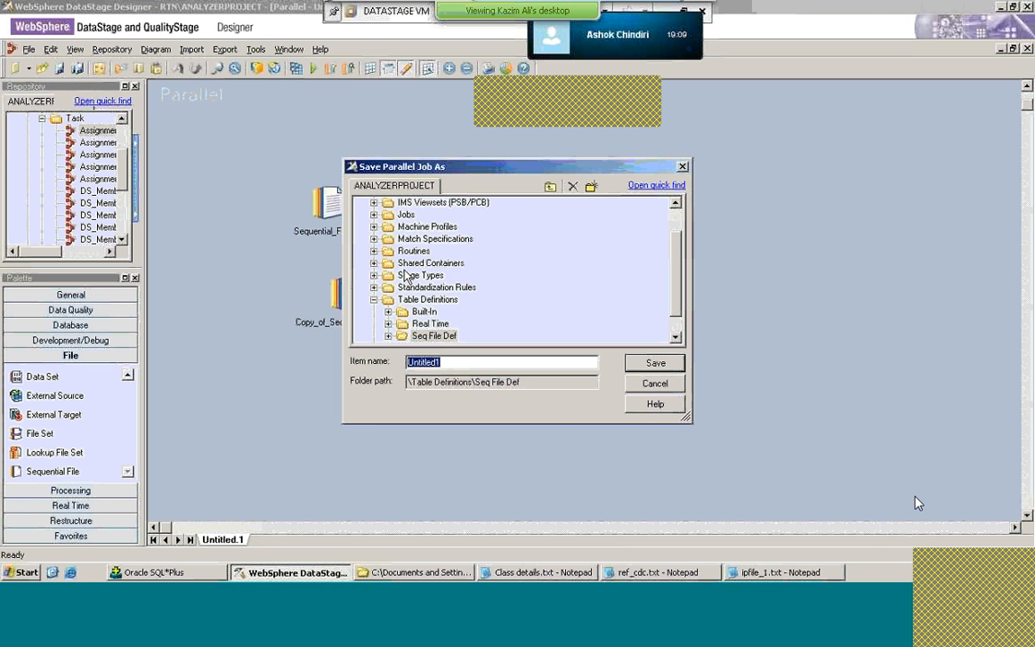
{"action": "left_click", "coordinate": [374, 214]}
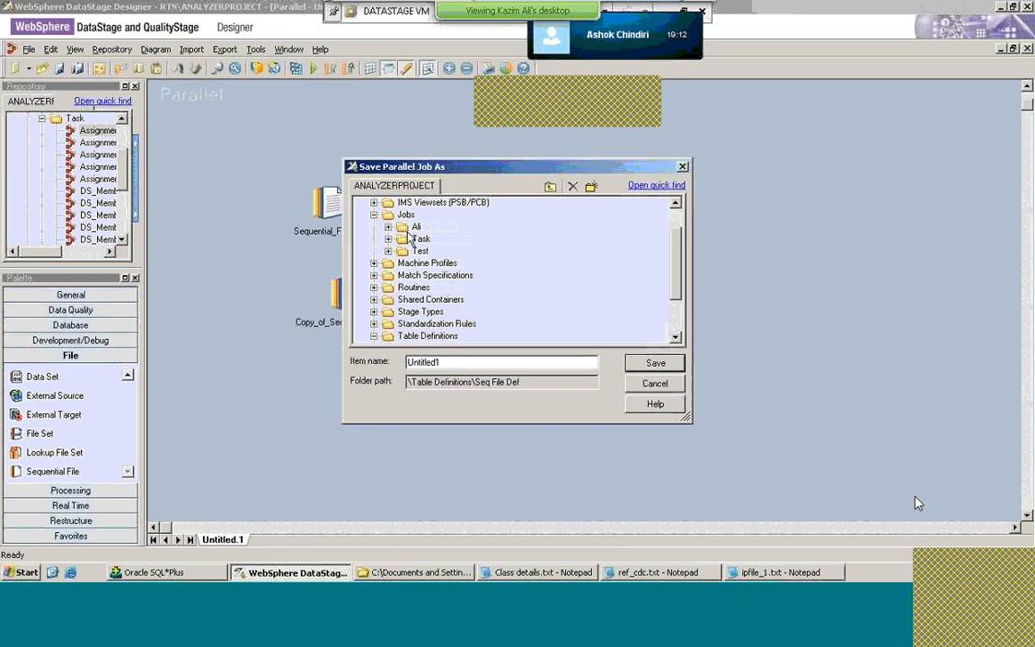
{"action": "left_click", "coordinate": [416, 226]}
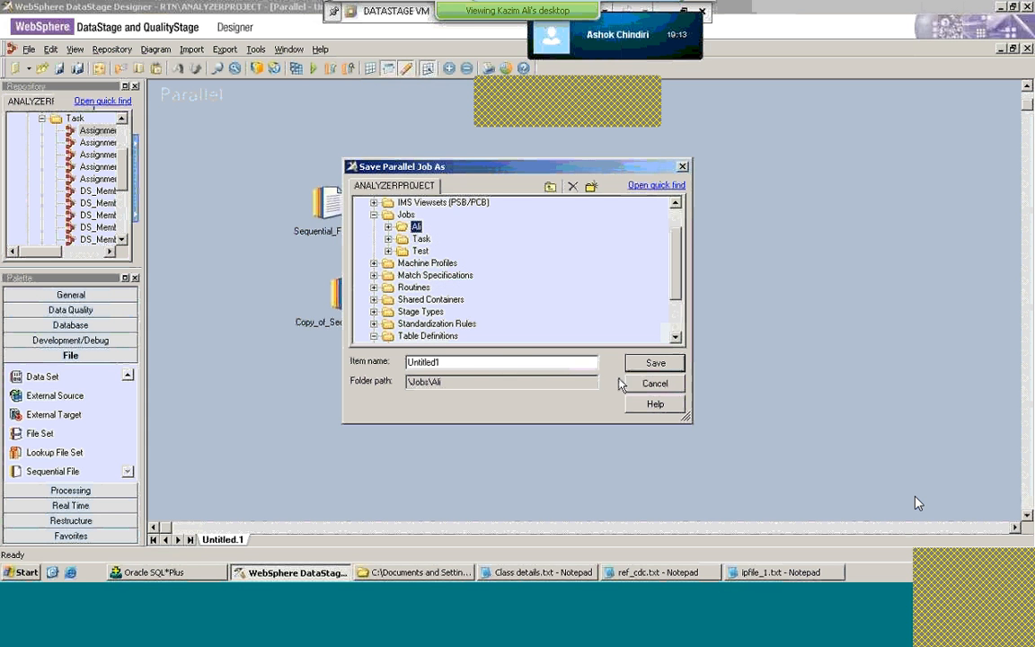
{"action": "left_click", "coordinate": [500, 361]}
{"action": "key", "text": "BackSpace"}
{"action": "key", "text": "BackSpace"}
{"action": "key", "text": "BackSpace"}
{"action": "key", "text": "BackSpace"}
{"action": "key", "text": "BackSpace"}
{"action": "key", "text": "BackSpace"}
{"action": "key", "text": "BackSpace"}
{"action": "key", "text": "BackSpace"}
{"action": "key", "text": "BackSpace"}
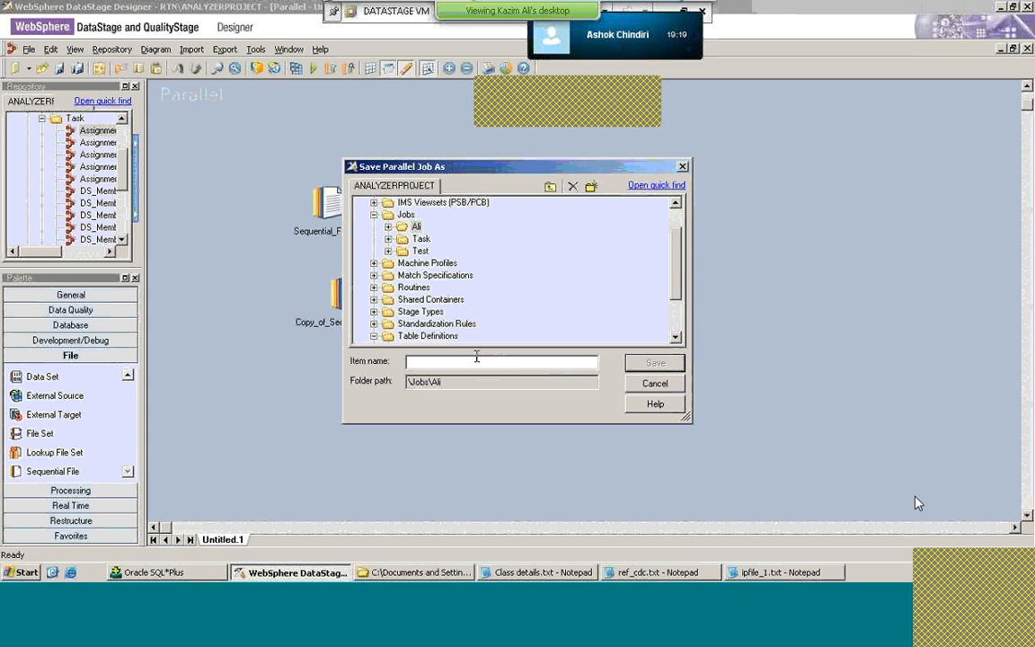
{"action": "type", "text": "Cdc"}
{"action": "left_click", "coordinate": [652, 365]}
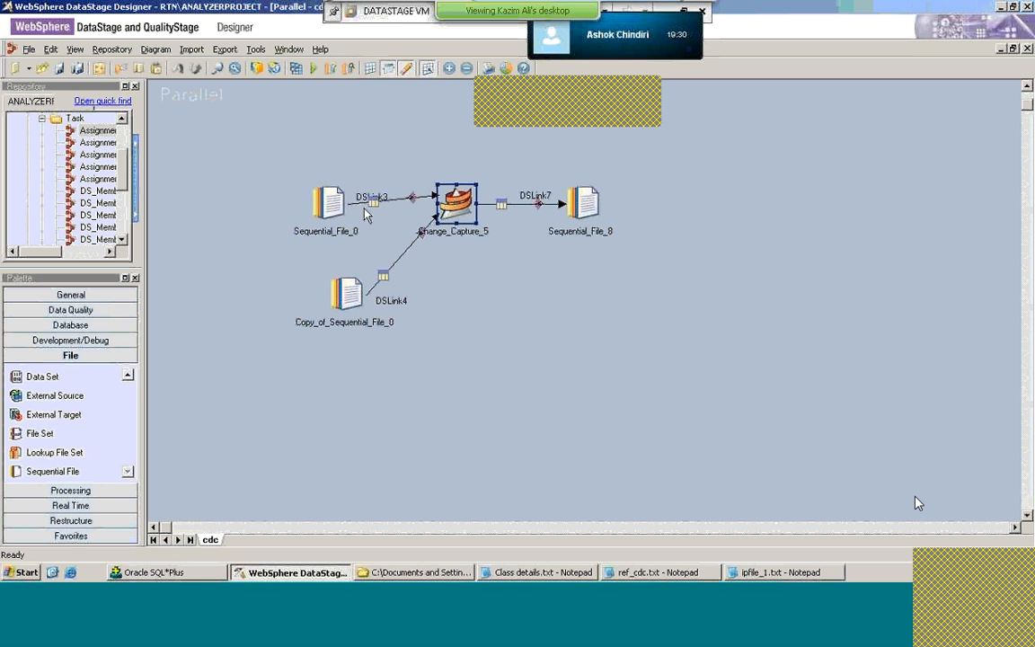
Step: Compile the cdc job and run it with the default run options
{"action": "left_click", "coordinate": [296, 68]}
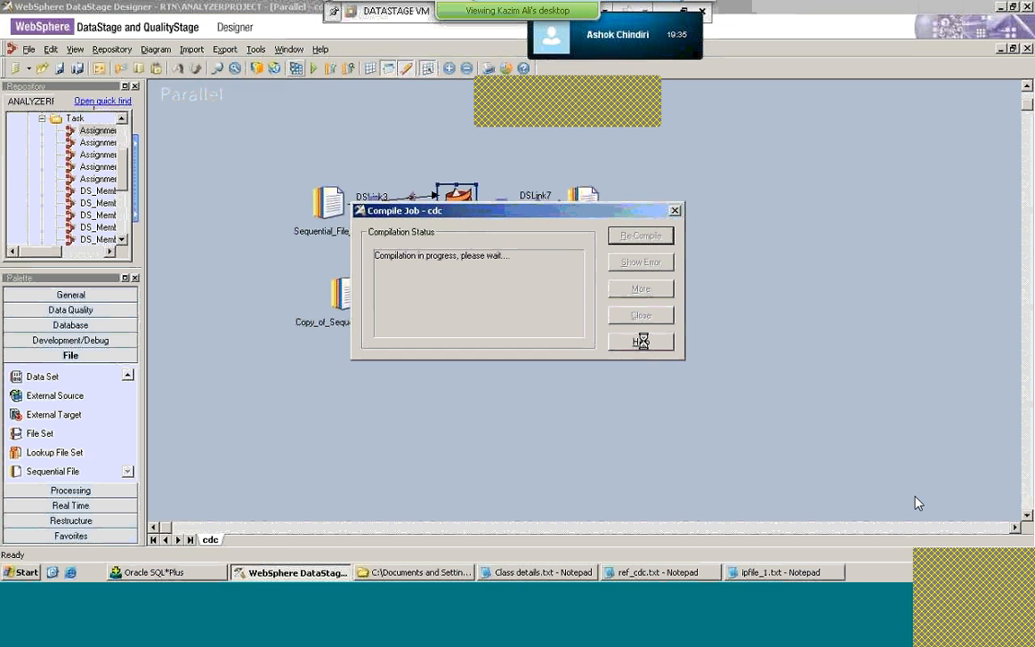
{"action": "left_click", "coordinate": [641, 314]}
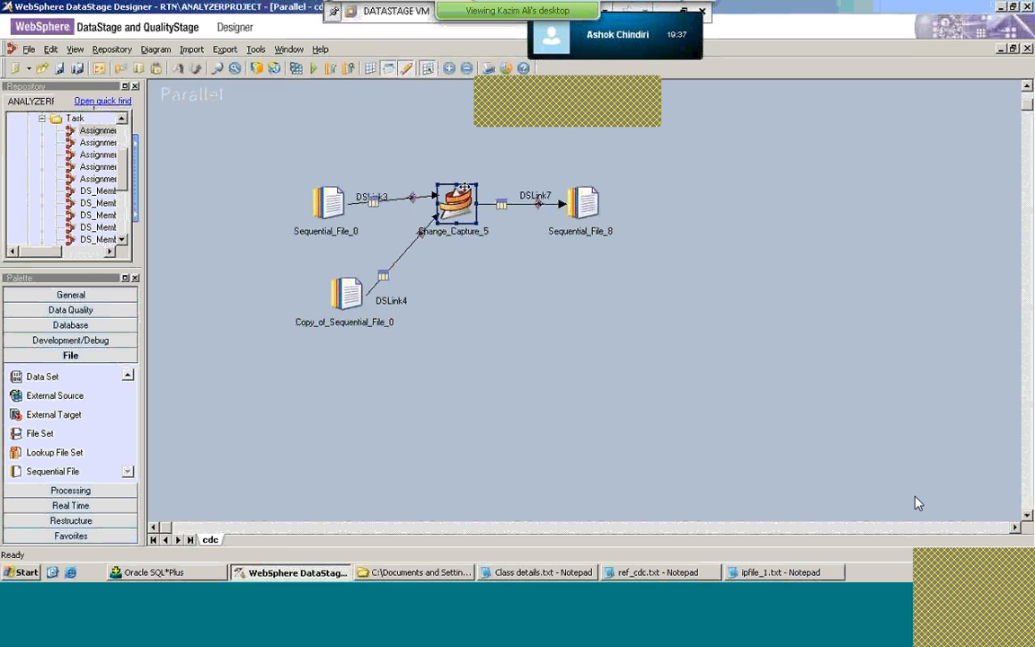
{"action": "left_click", "coordinate": [315, 69]}
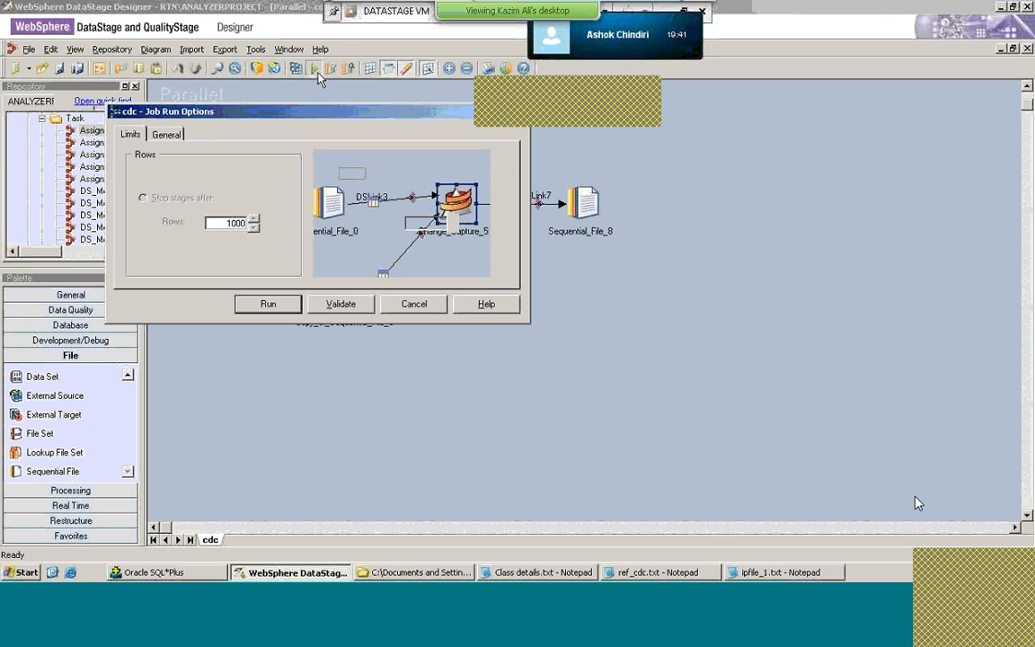
{"action": "left_click", "coordinate": [269, 304]}
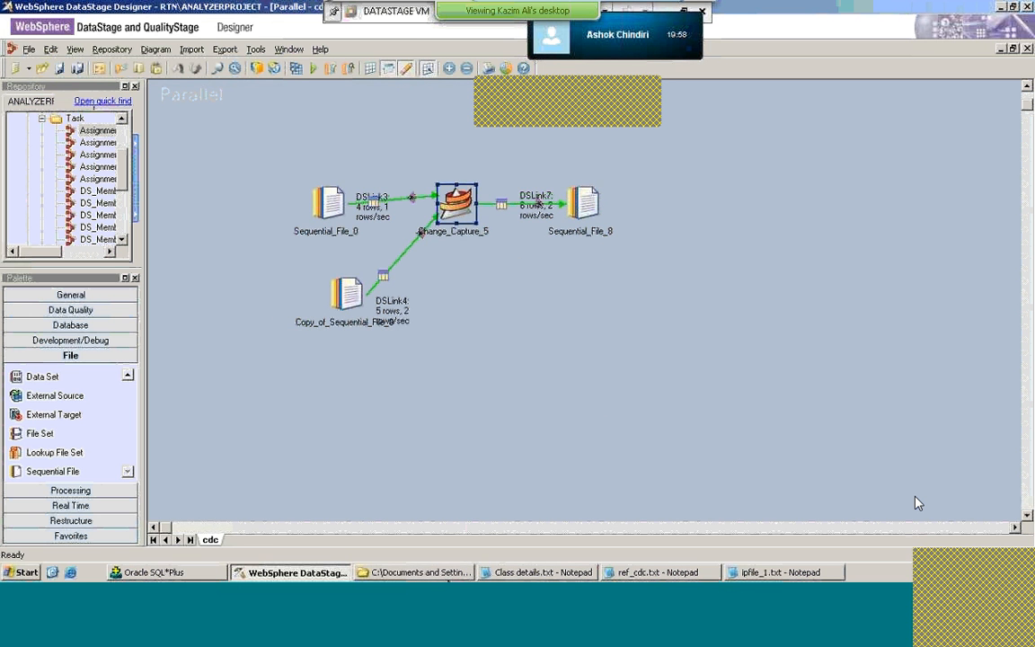
Step: Review the change codes written to cdc_op.txt in the Desktop\Task folder, close the file and return to the Designer
{"action": "left_click", "coordinate": [446, 577]}
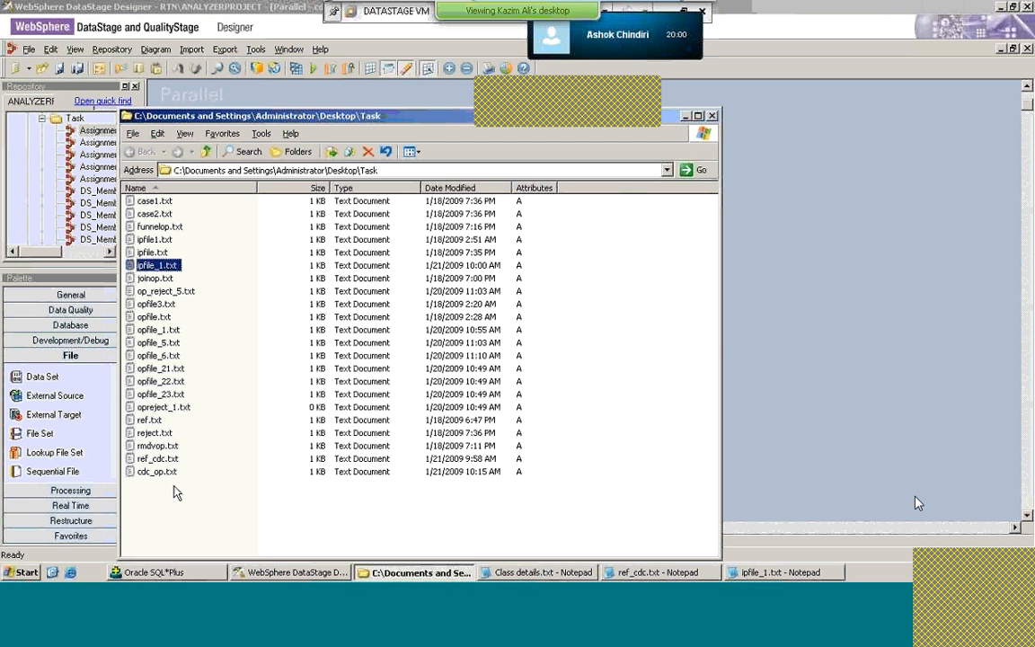
{"action": "left_click", "coordinate": [158, 473]}
{"action": "double_click", "coordinate": [159, 473]}
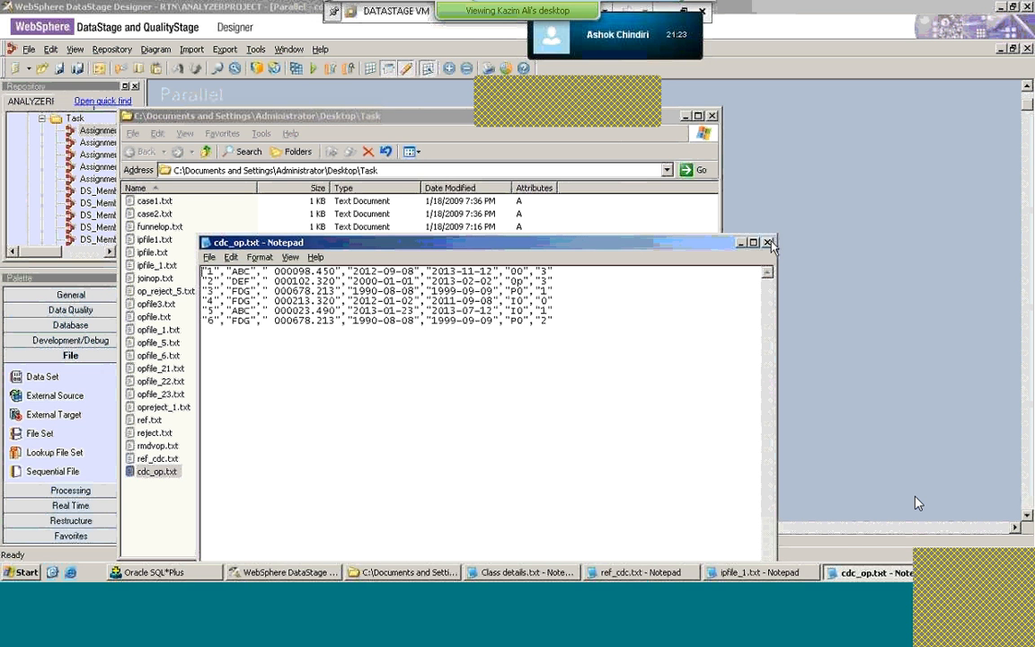
{"action": "left_click", "coordinate": [768, 243]}
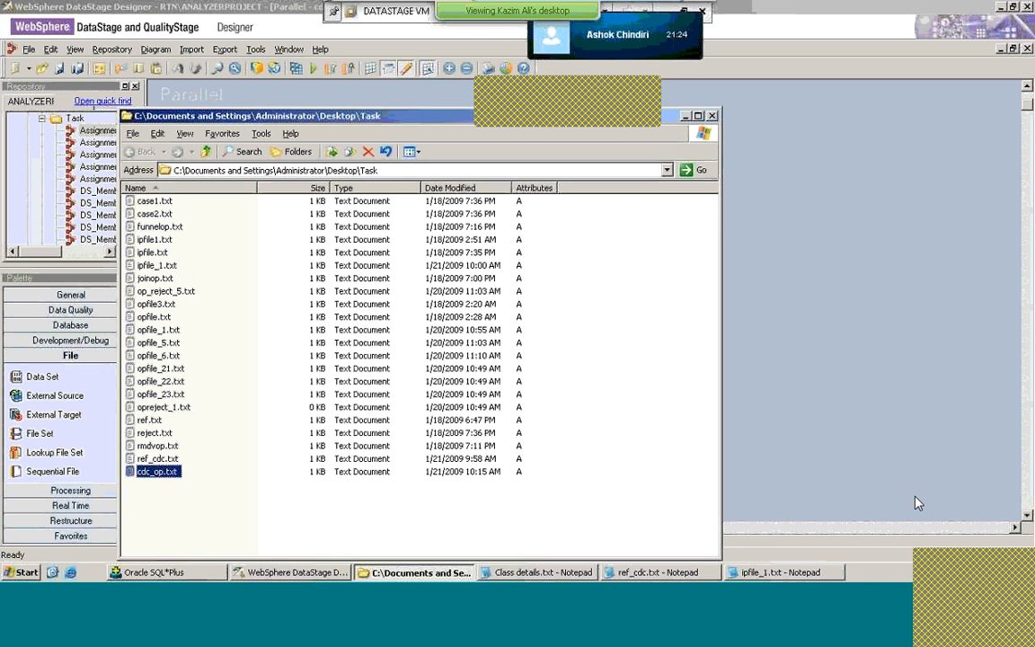
{"action": "left_click", "coordinate": [686, 117]}
{"action": "right_click", "coordinate": [529, 333]}
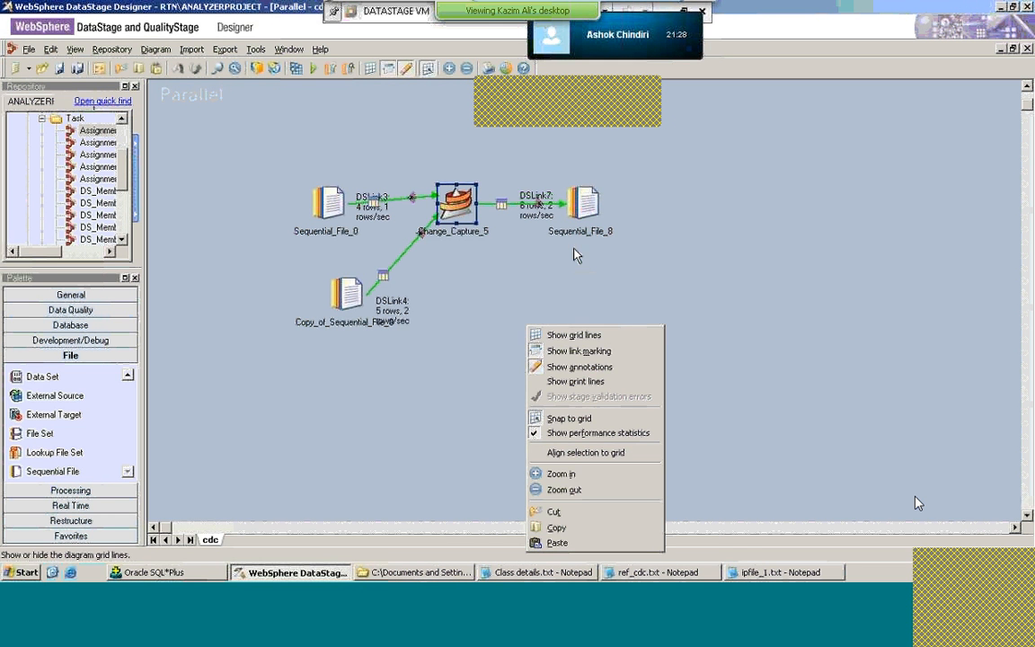
{"action": "left_click", "coordinate": [586, 284]}
{"action": "left_click", "coordinate": [585, 284]}
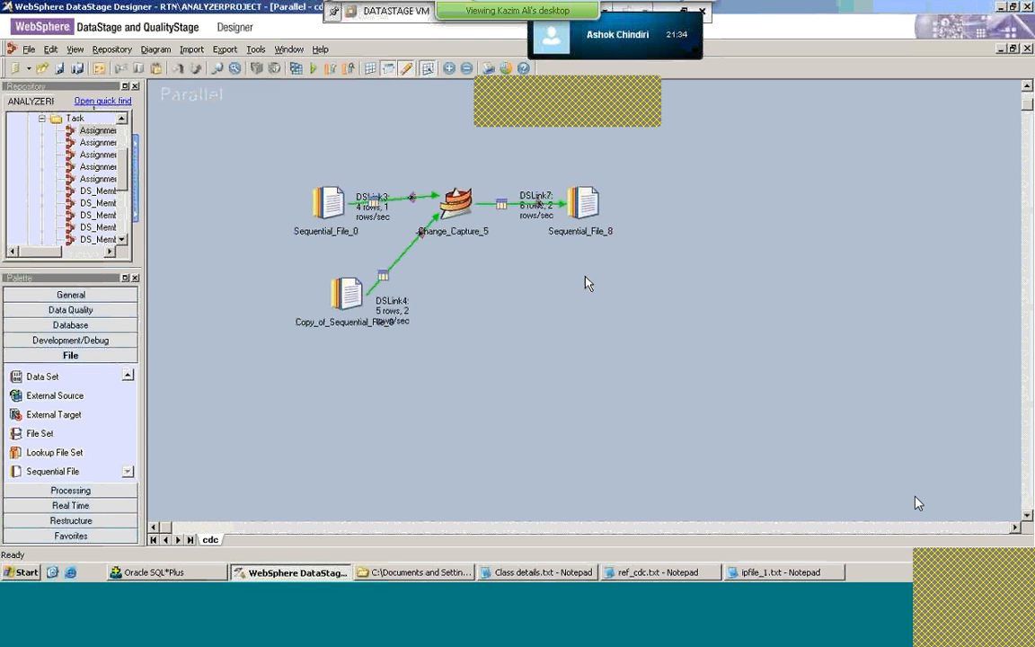
Step: Look through the stage types available in the Processing group of the palette
{"action": "left_click", "coordinate": [70, 491]}
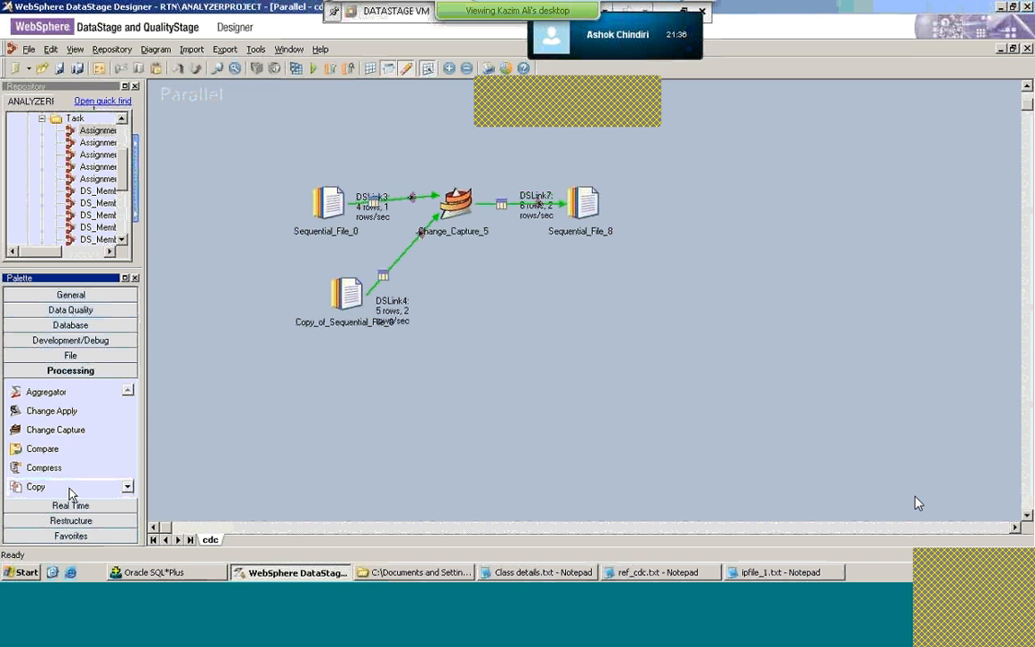
{"action": "left_click", "coordinate": [127, 488]}
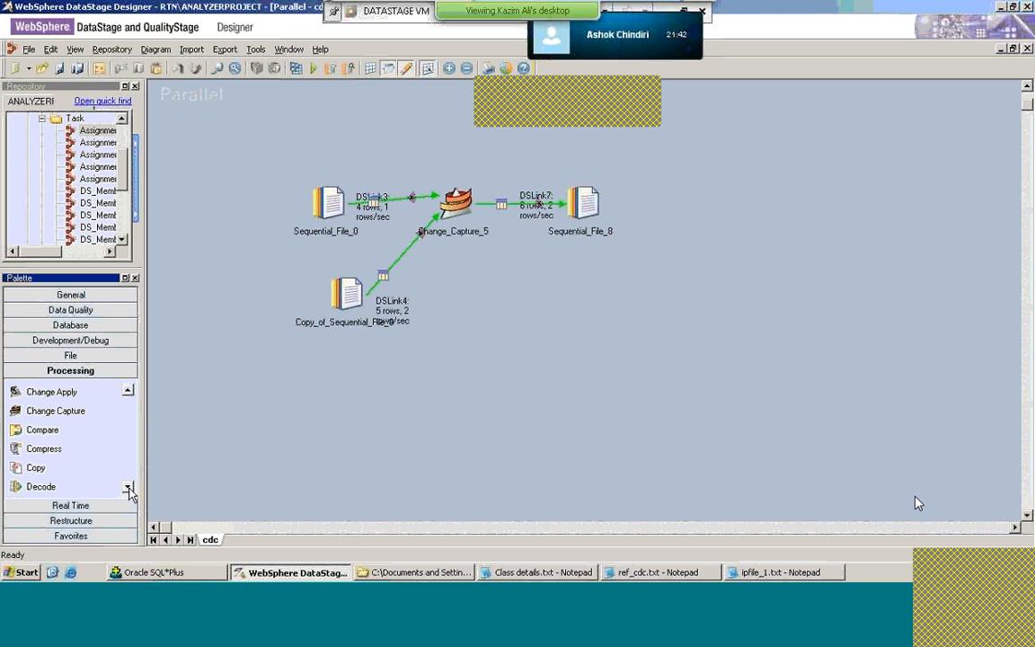
{"action": "left_click", "coordinate": [127, 488]}
{"action": "left_click", "coordinate": [127, 488]}
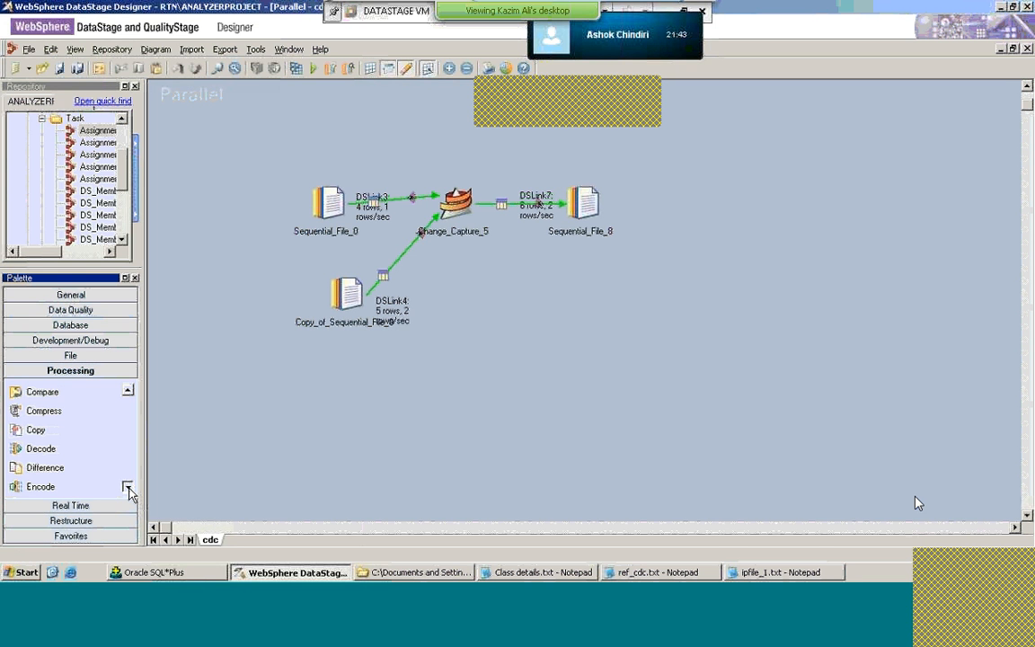
{"action": "left_click", "coordinate": [128, 488]}
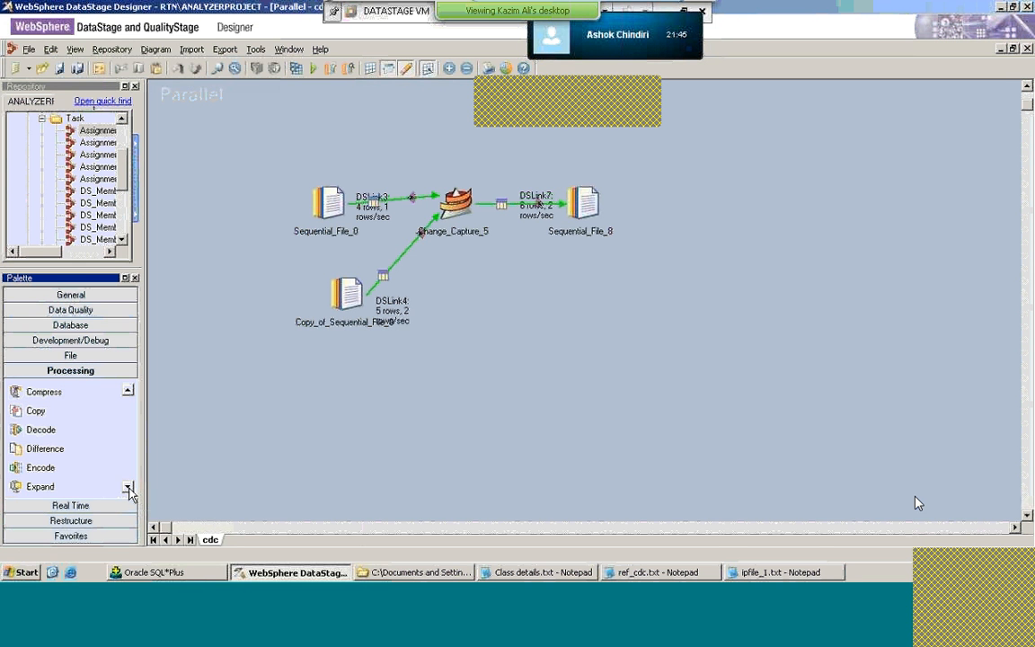
{"action": "left_click", "coordinate": [128, 488]}
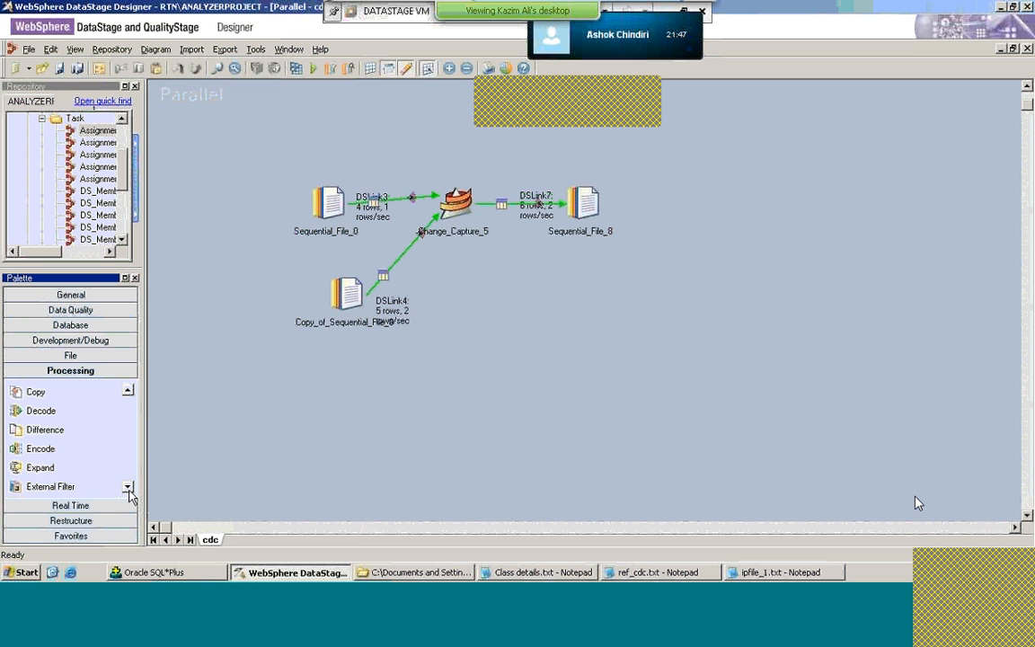
{"action": "left_click", "coordinate": [128, 488]}
{"action": "left_click", "coordinate": [127, 488]}
{"action": "left_click", "coordinate": [128, 488]}
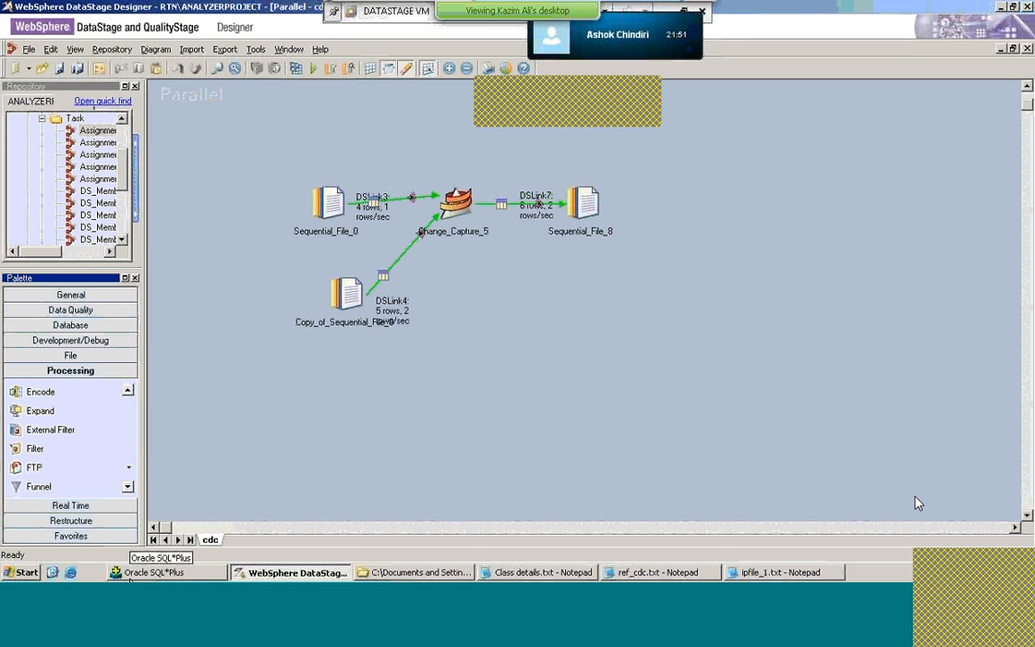
{"action": "left_click", "coordinate": [127, 488]}
{"action": "left_click", "coordinate": [128, 488]}
{"action": "left_click", "coordinate": [127, 488]}
{"action": "left_click", "coordinate": [128, 488]}
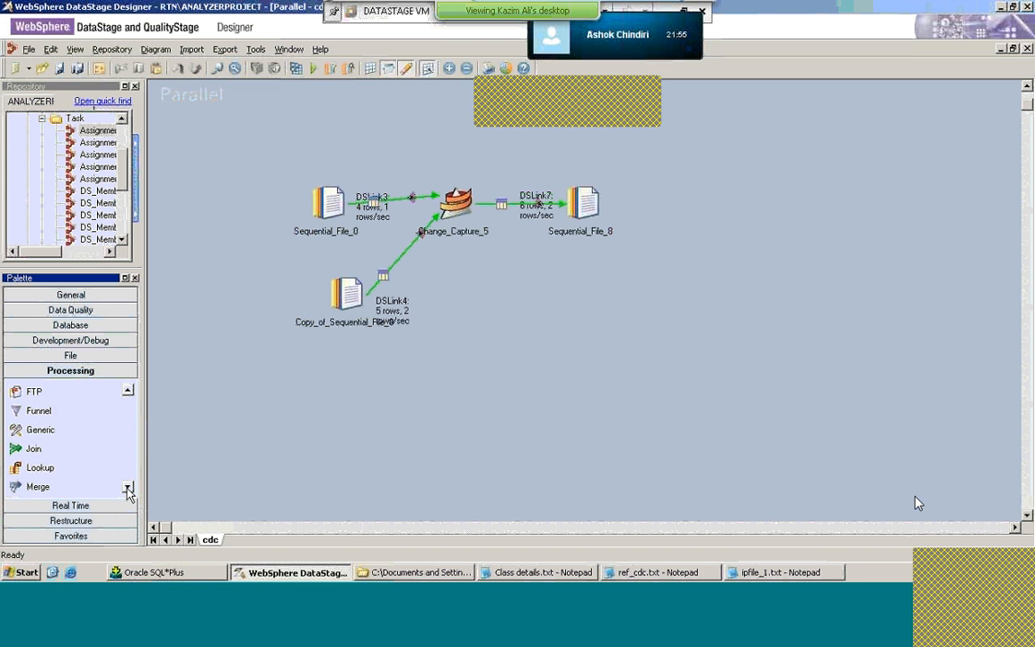
{"action": "left_click", "coordinate": [128, 488]}
{"action": "left_click", "coordinate": [128, 488]}
{"action": "left_click", "coordinate": [127, 488]}
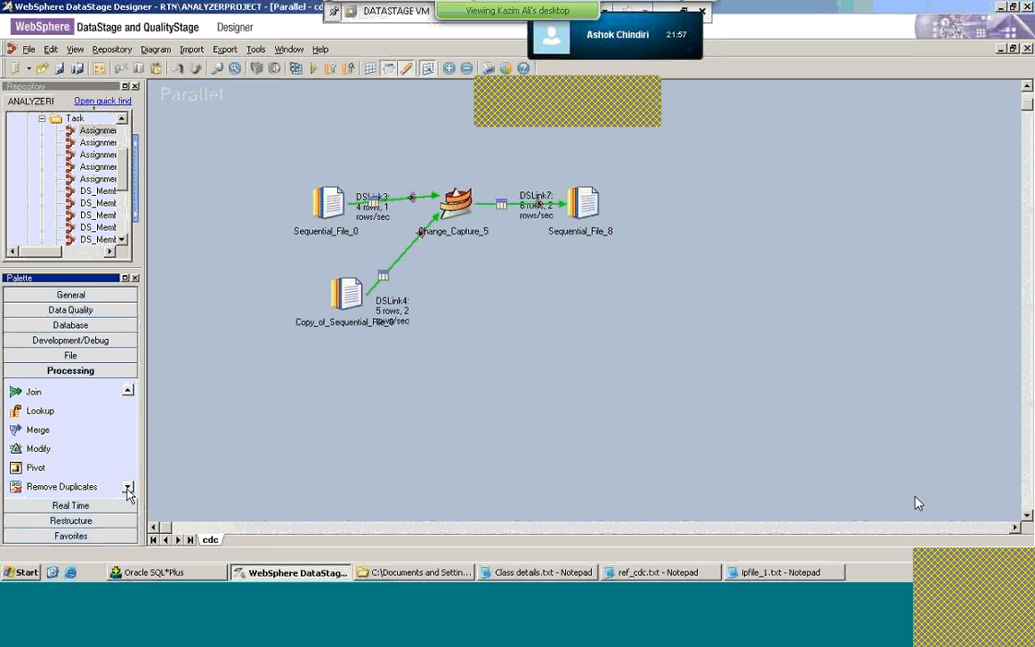
{"action": "left_click", "coordinate": [128, 488]}
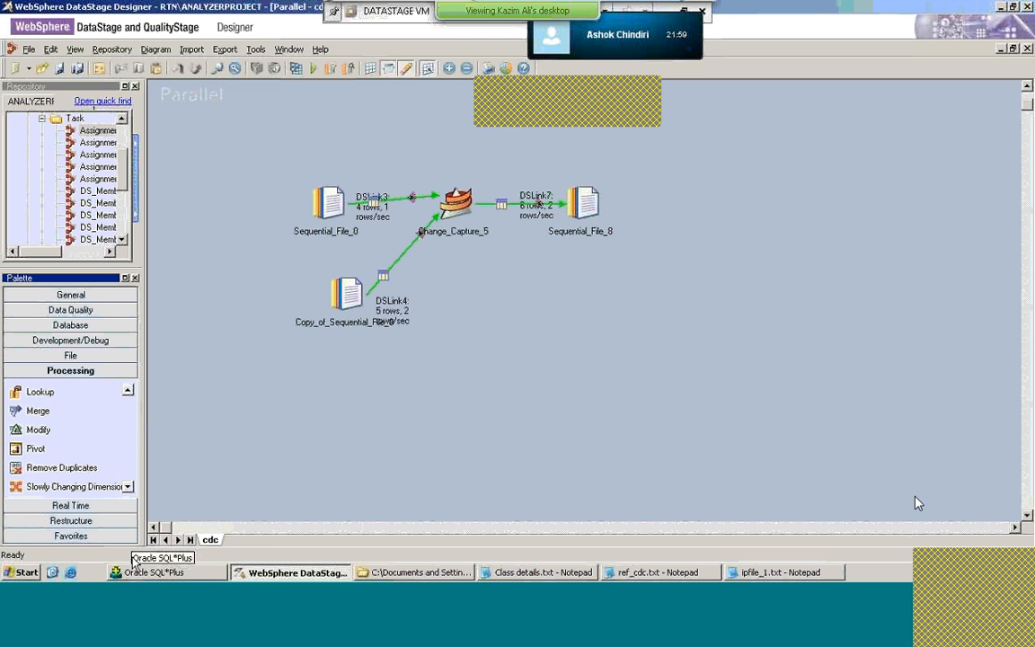
{"action": "left_click", "coordinate": [128, 488]}
{"action": "left_click", "coordinate": [128, 488]}
{"action": "left_click", "coordinate": [128, 488]}
{"action": "left_click", "coordinate": [128, 488]}
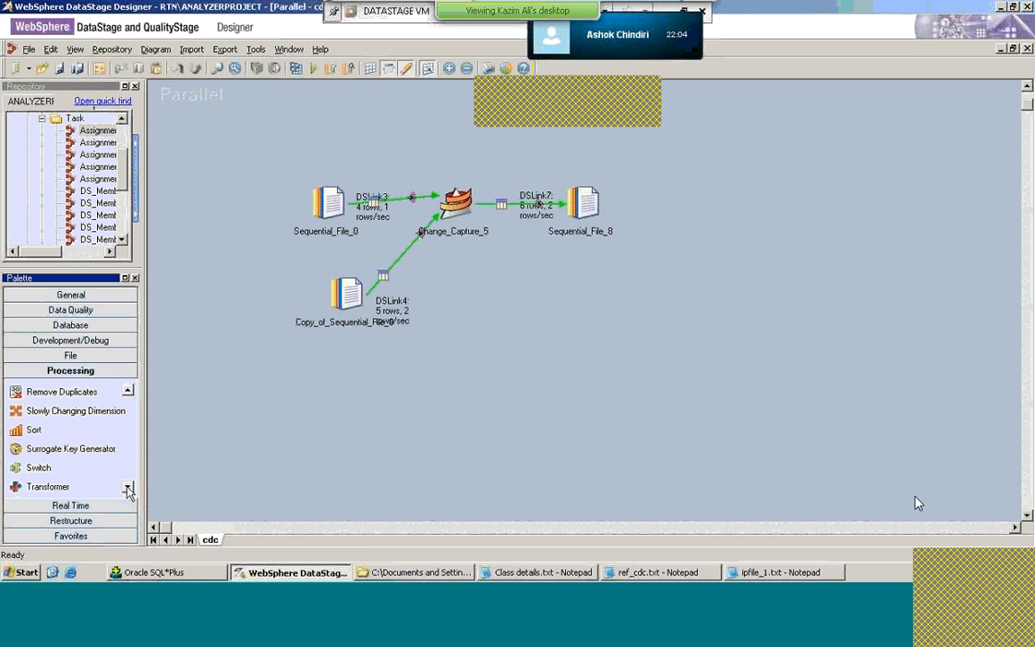
{"action": "left_click", "coordinate": [127, 488]}
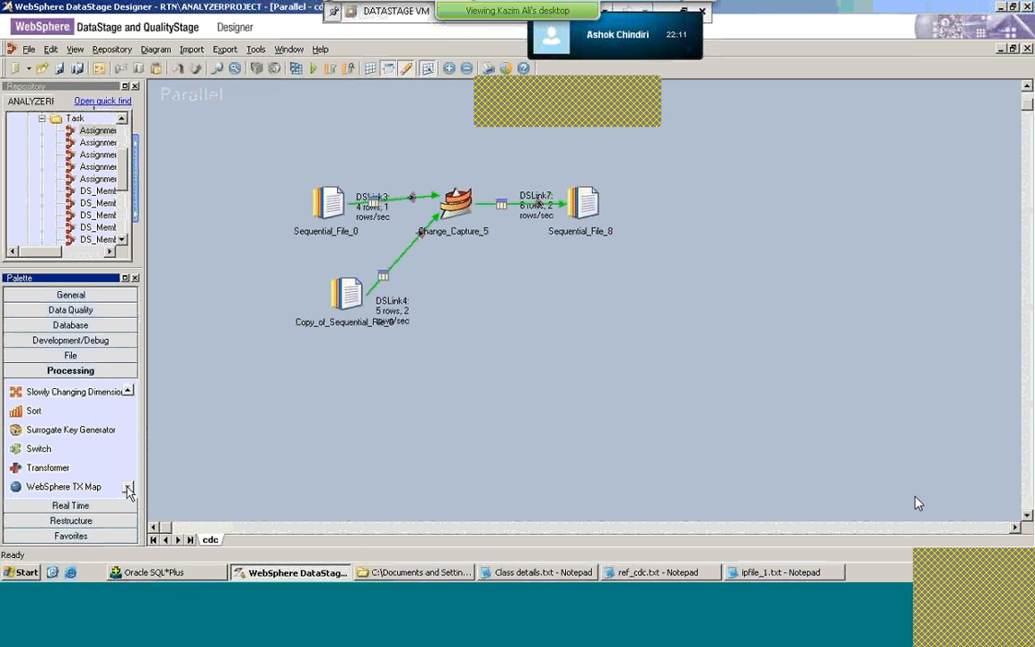
{"action": "left_click", "coordinate": [128, 392]}
{"action": "left_click", "coordinate": [129, 393]}
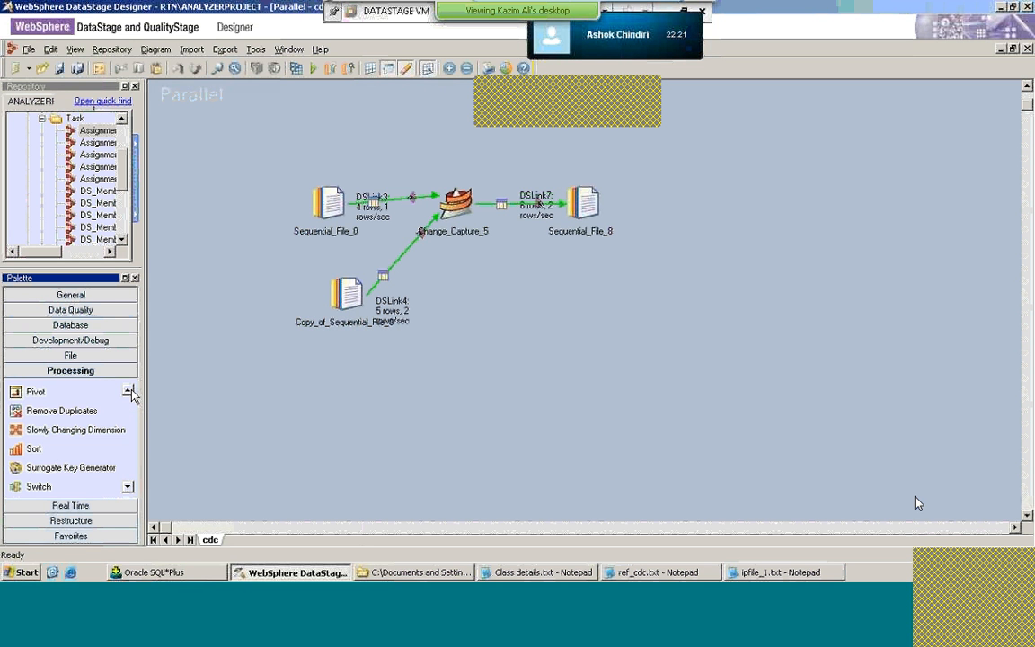
{"action": "left_click", "coordinate": [128, 392]}
{"action": "left_click", "coordinate": [128, 392]}
{"action": "left_click", "coordinate": [128, 391]}
{"action": "left_click", "coordinate": [127, 392]}
{"action": "left_click", "coordinate": [127, 392]}
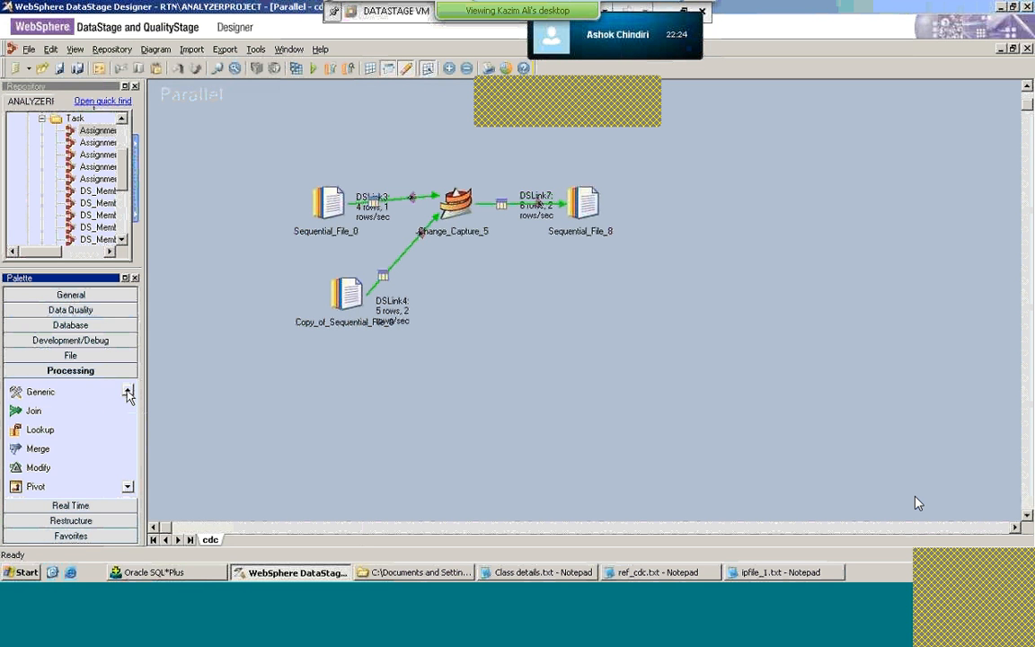
{"action": "left_click", "coordinate": [128, 392]}
{"action": "left_click", "coordinate": [128, 392]}
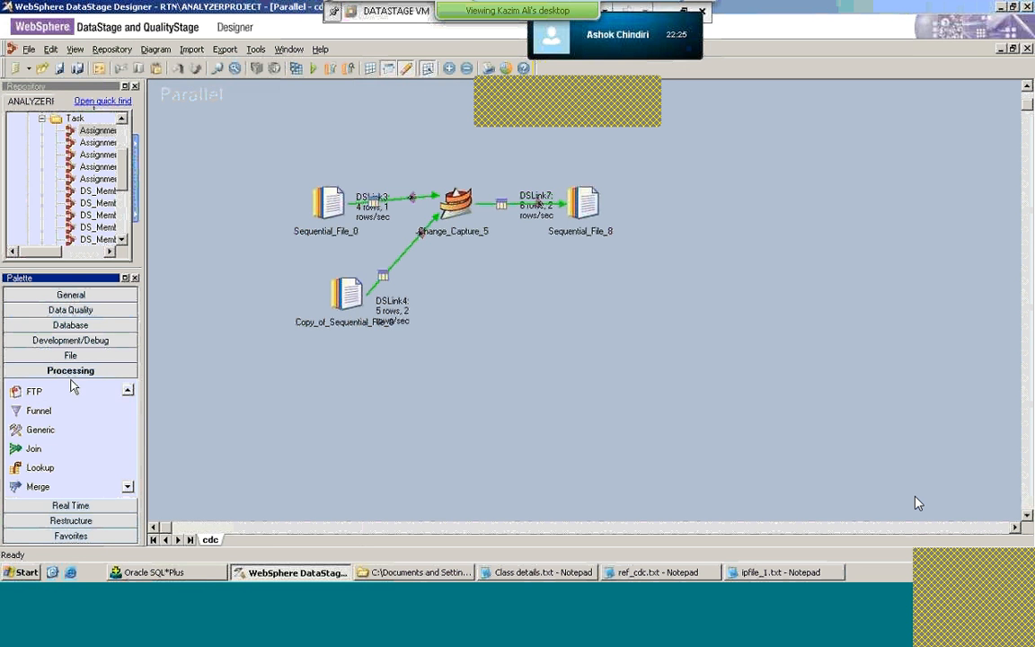
Step: Collapse the Task folder, expand the first folder under Jobs in the repository, and close the cdc job
{"action": "left_click", "coordinate": [41, 118]}
{"action": "left_click", "coordinate": [122, 119]}
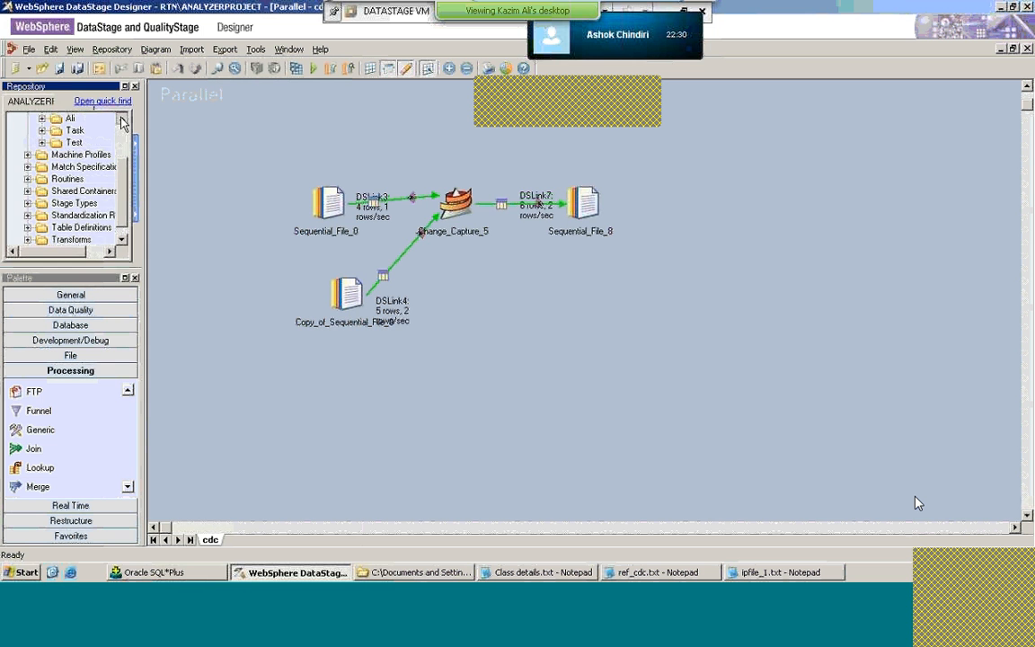
{"action": "left_click", "coordinate": [122, 119]}
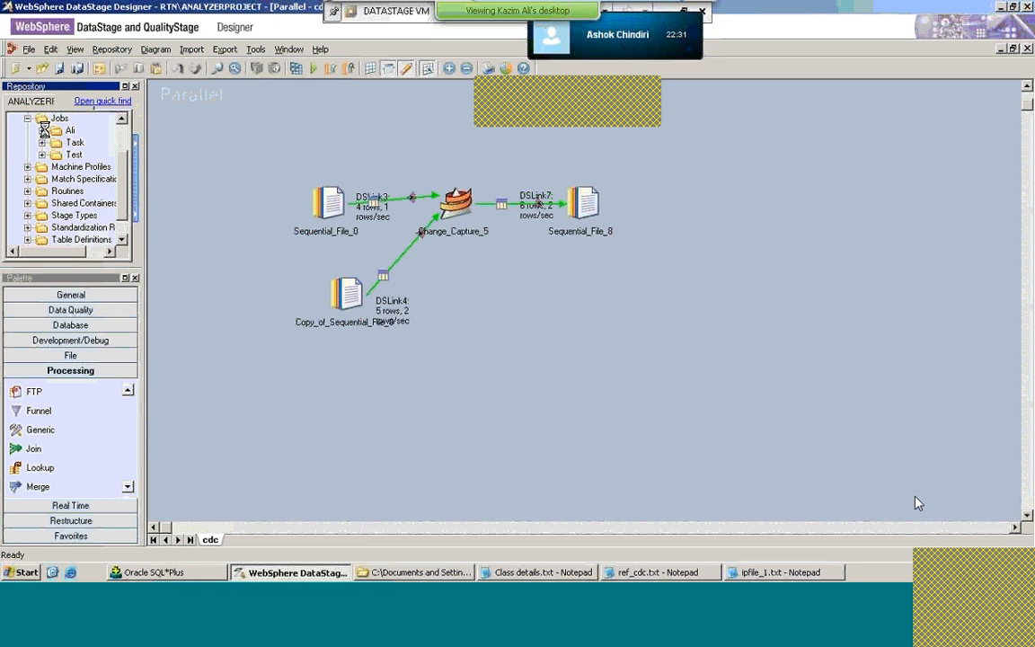
{"action": "left_click", "coordinate": [42, 130]}
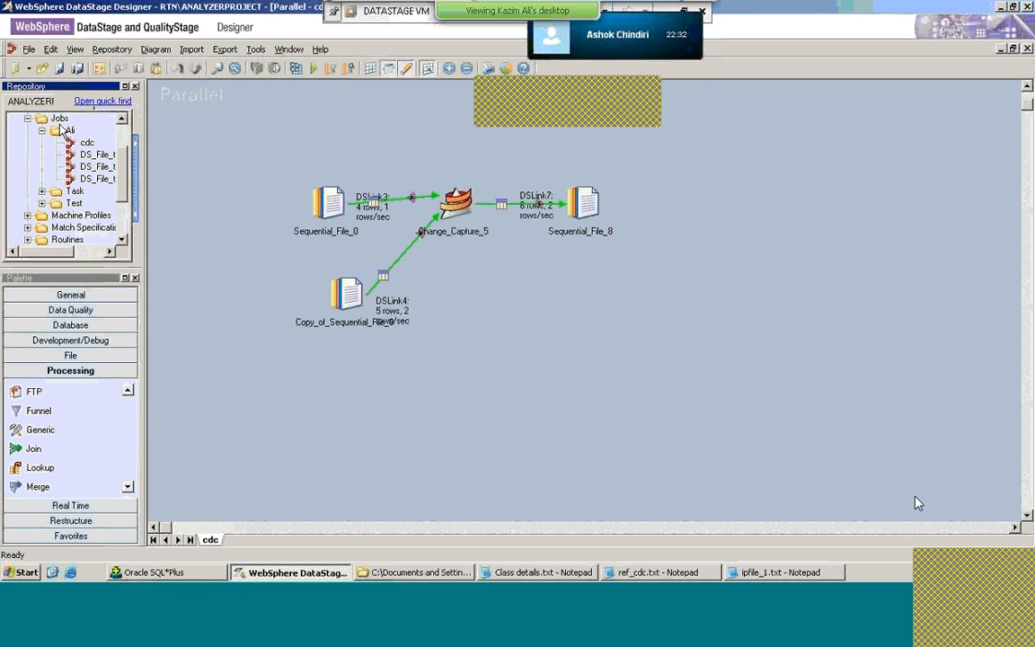
{"action": "left_click", "coordinate": [1028, 48]}
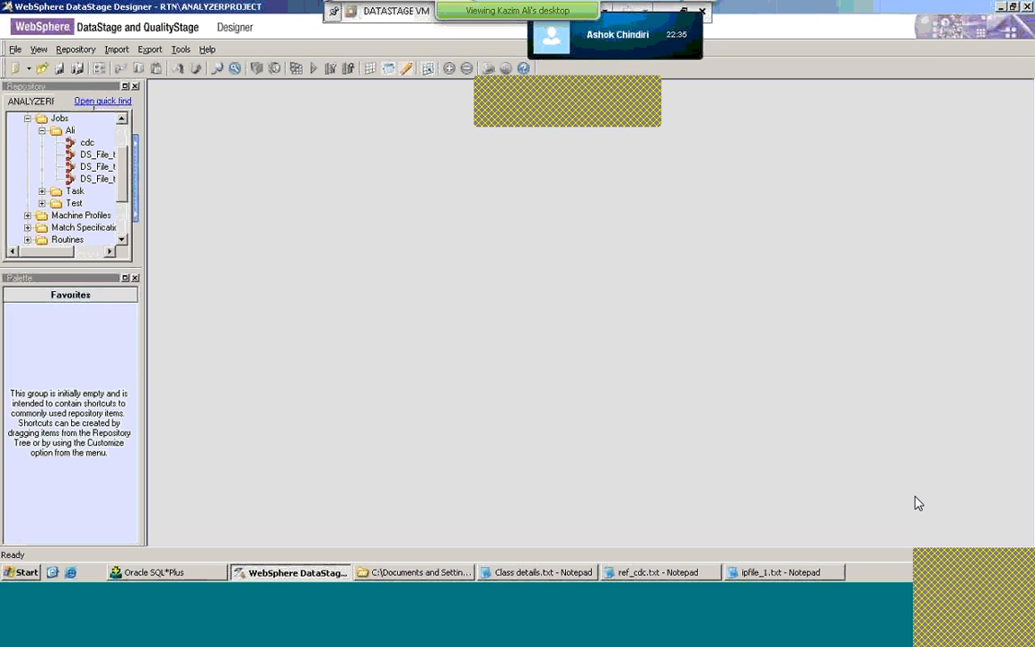
Step: Create a copy of the cdc job in its repository folder
{"action": "left_click", "coordinate": [75, 142]}
{"action": "right_click", "coordinate": [74, 142]}
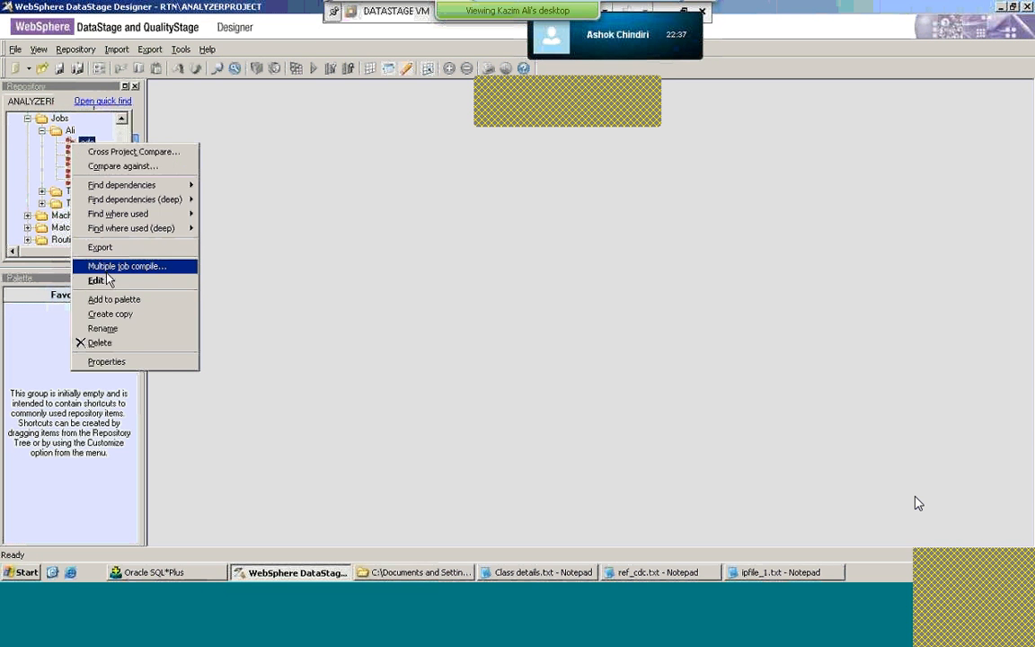
{"action": "left_click", "coordinate": [115, 316]}
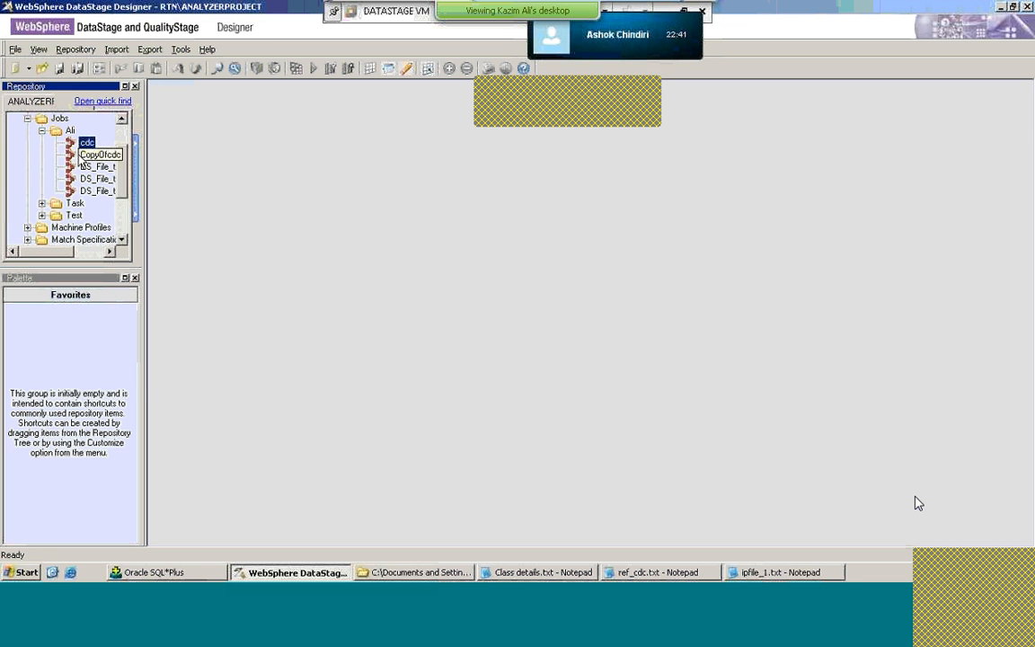
Step: Rename the copied cdc job as lookup and open it
{"action": "right_click", "coordinate": [80, 156]}
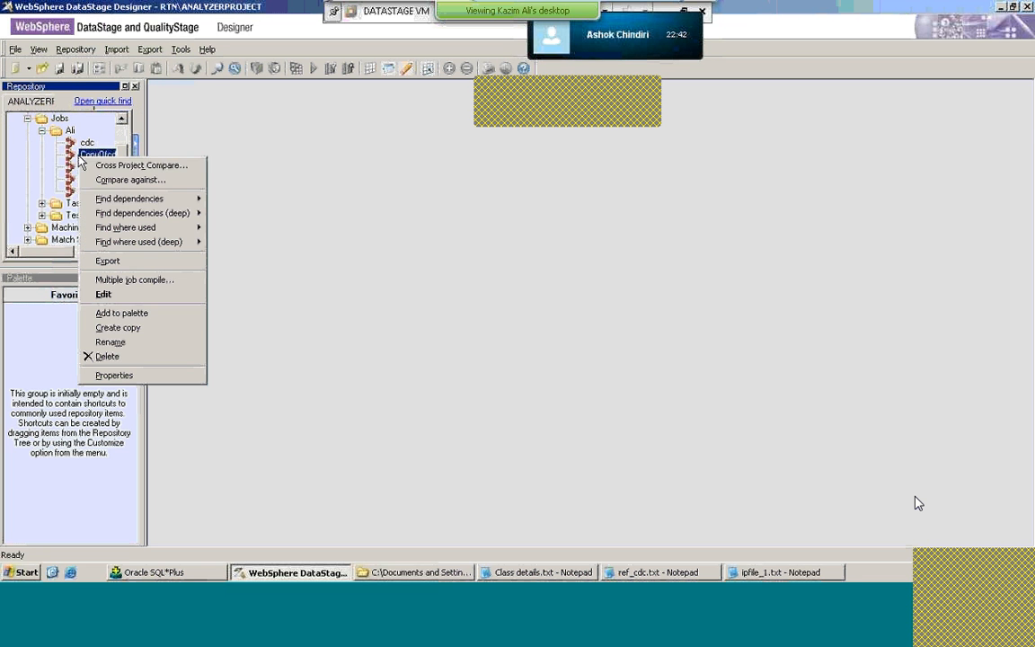
{"action": "left_click", "coordinate": [133, 342]}
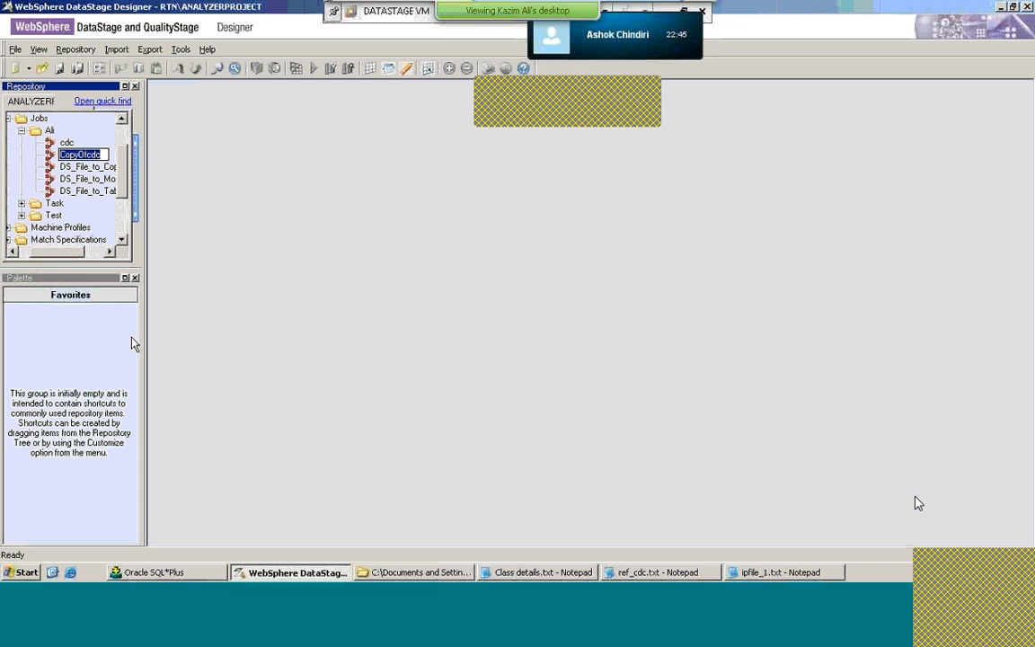
{"action": "type", "text": "lookup"}
{"action": "left_click", "coordinate": [50, 156]}
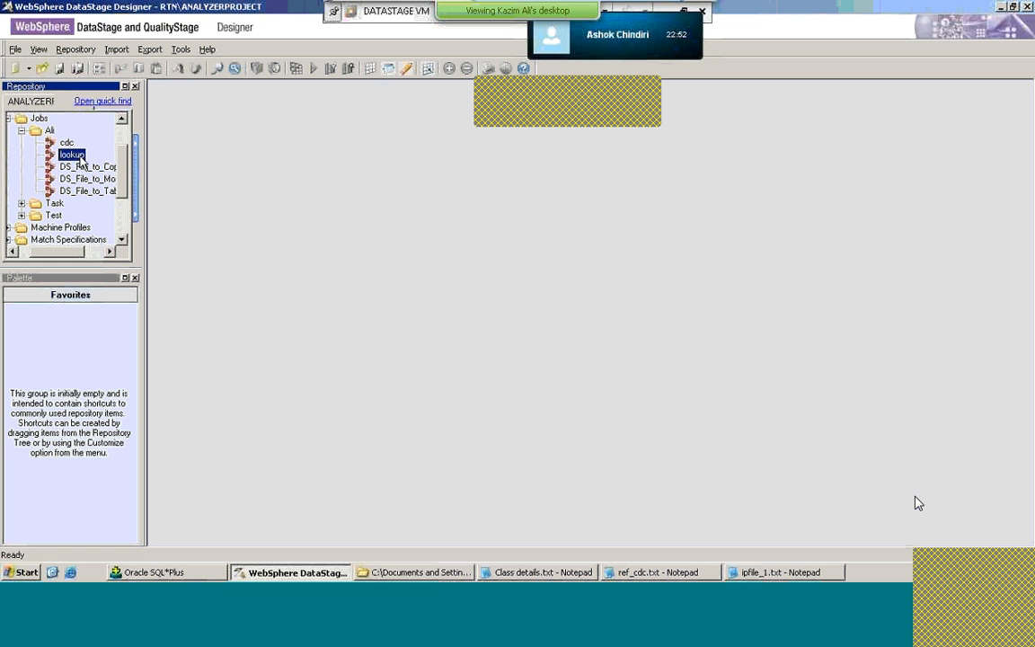
{"action": "left_click", "coordinate": [76, 155]}
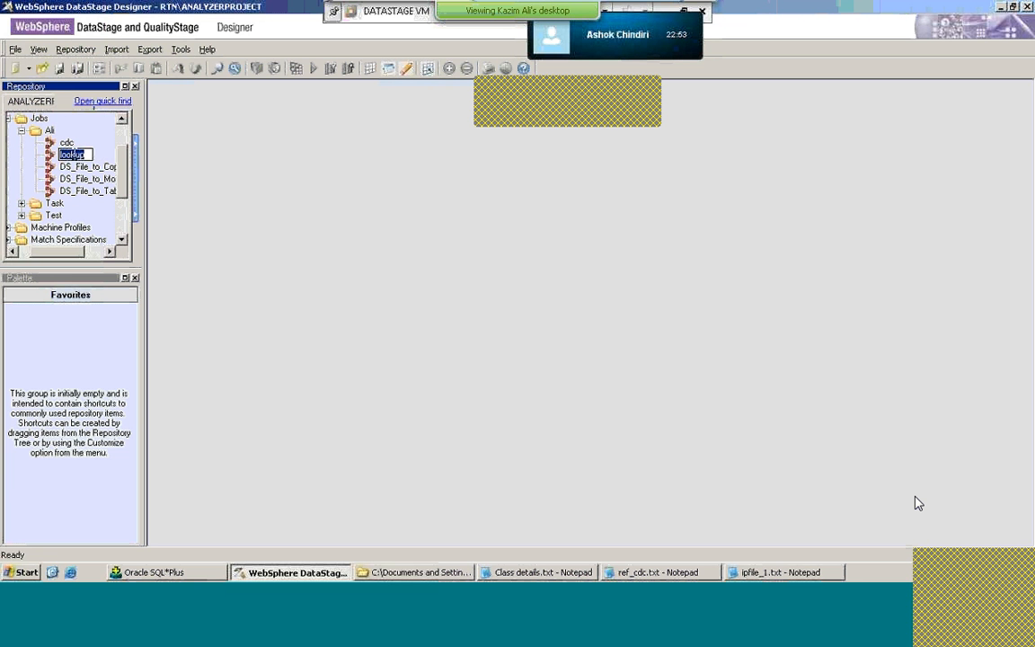
{"action": "double_click", "coordinate": [63, 154]}
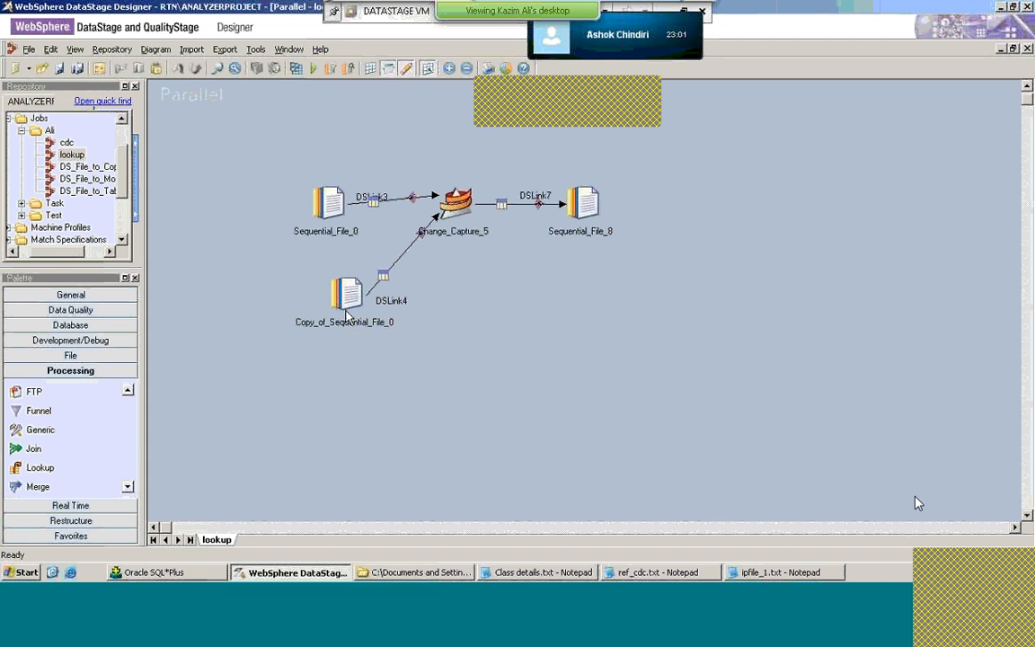
Step: Rename the Copy_of_Sequential_File_0 stage as ref
{"action": "right_click", "coordinate": [347, 315]}
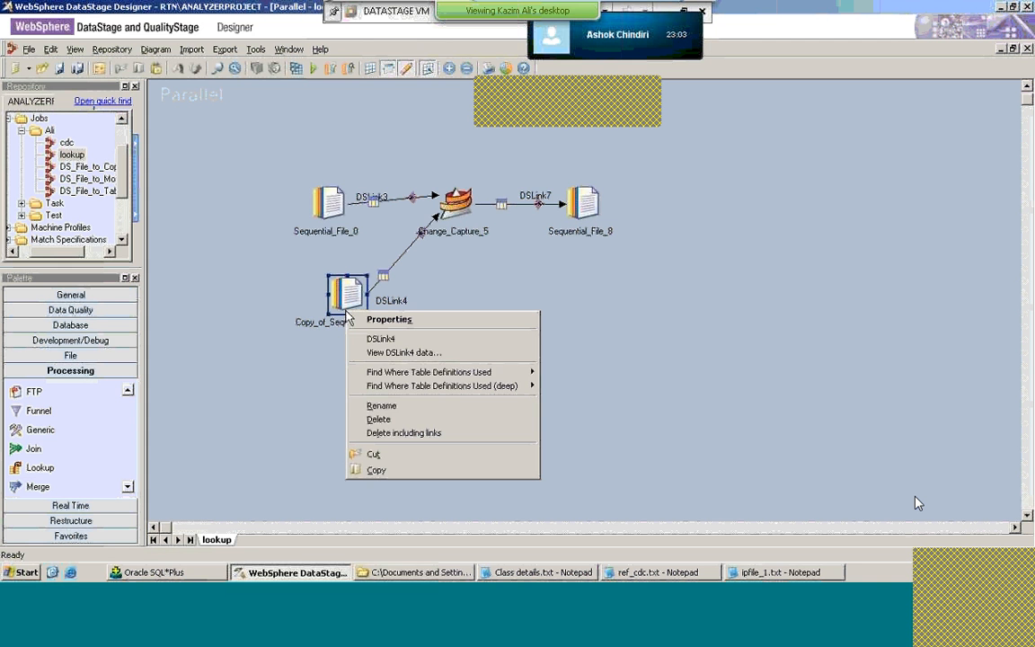
{"action": "left_click", "coordinate": [406, 409]}
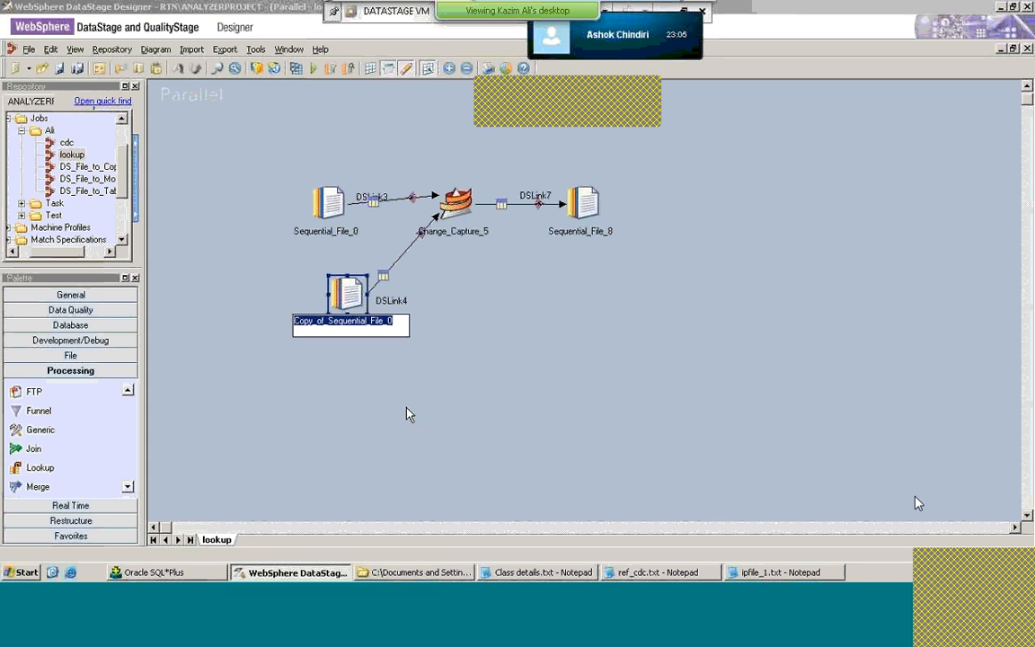
{"action": "type", "text": "ref"}
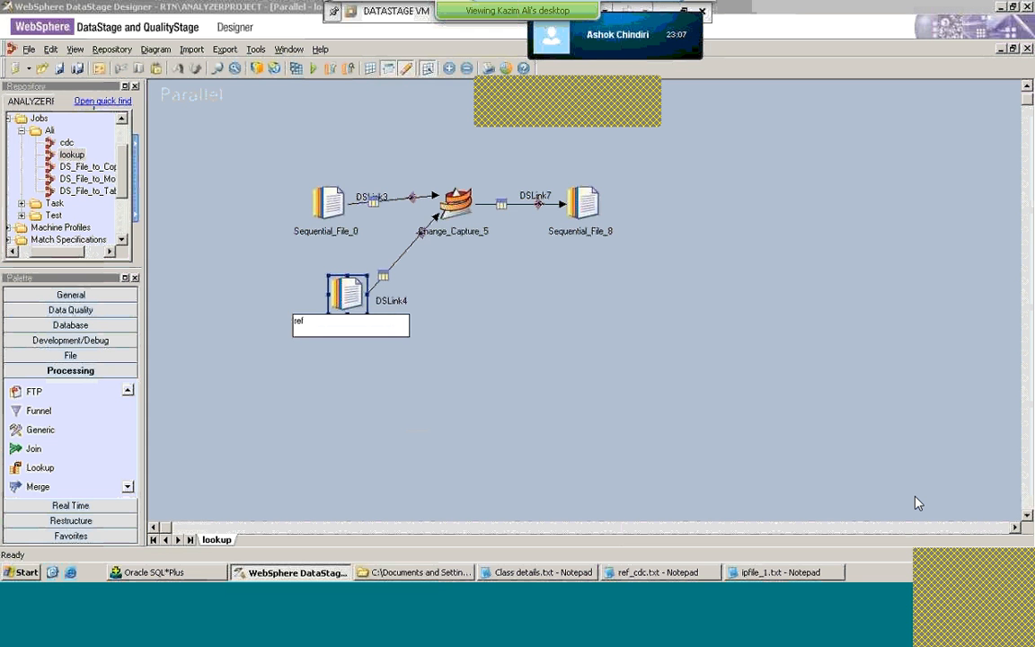
{"action": "left_click", "coordinate": [492, 367]}
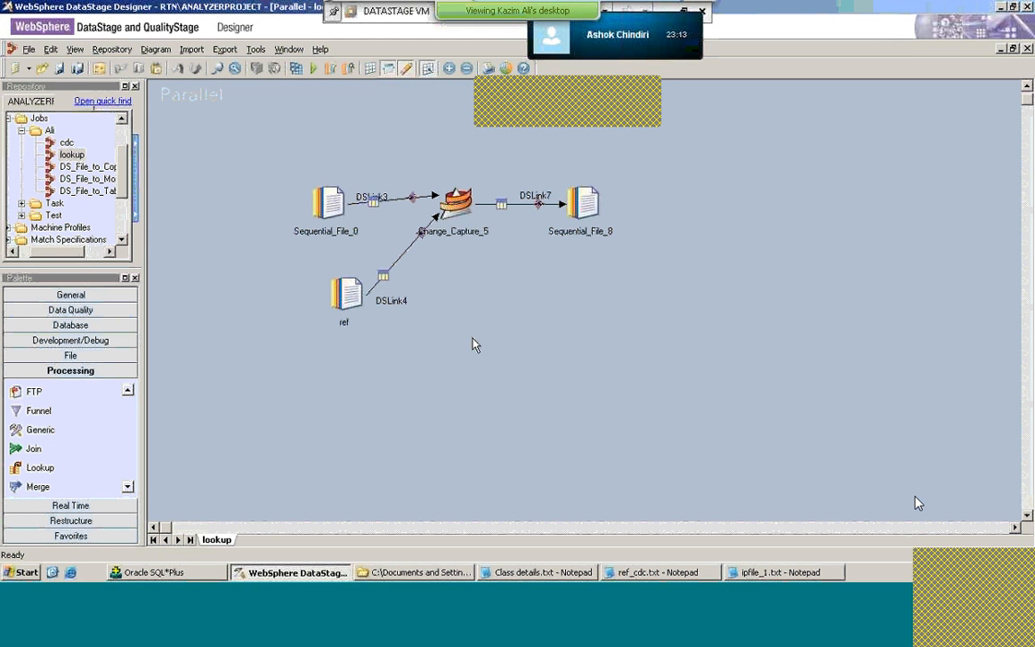
Step: Delete the Change_Capture_5 stage from the lookup job, leaving its three links in place
{"action": "left_click", "coordinate": [456, 203]}
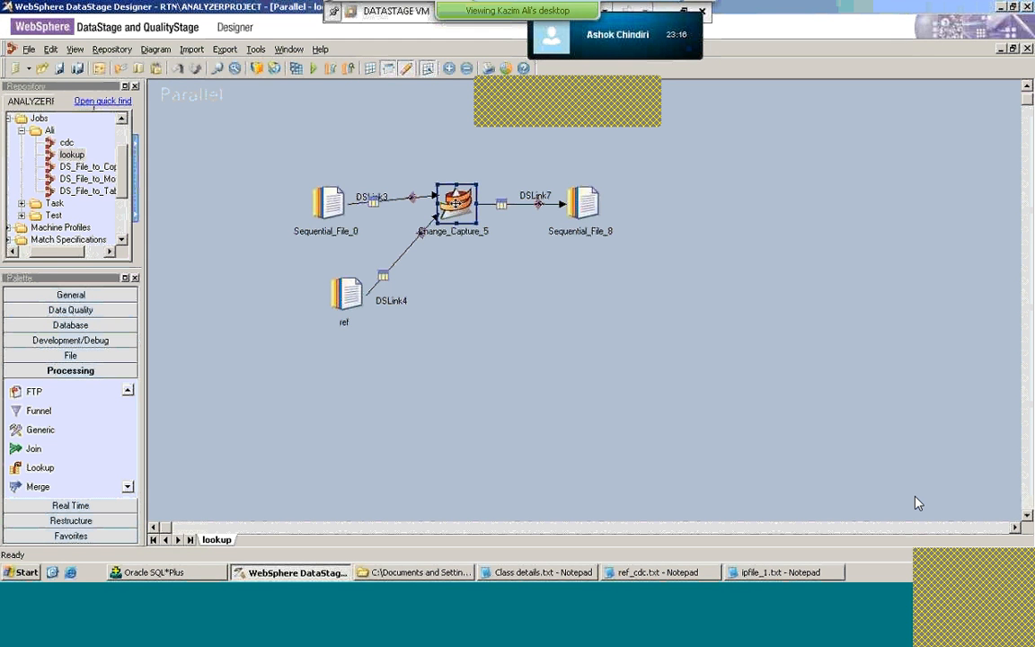
{"action": "key", "text": "Delete"}
{"action": "key", "text": "Return"}
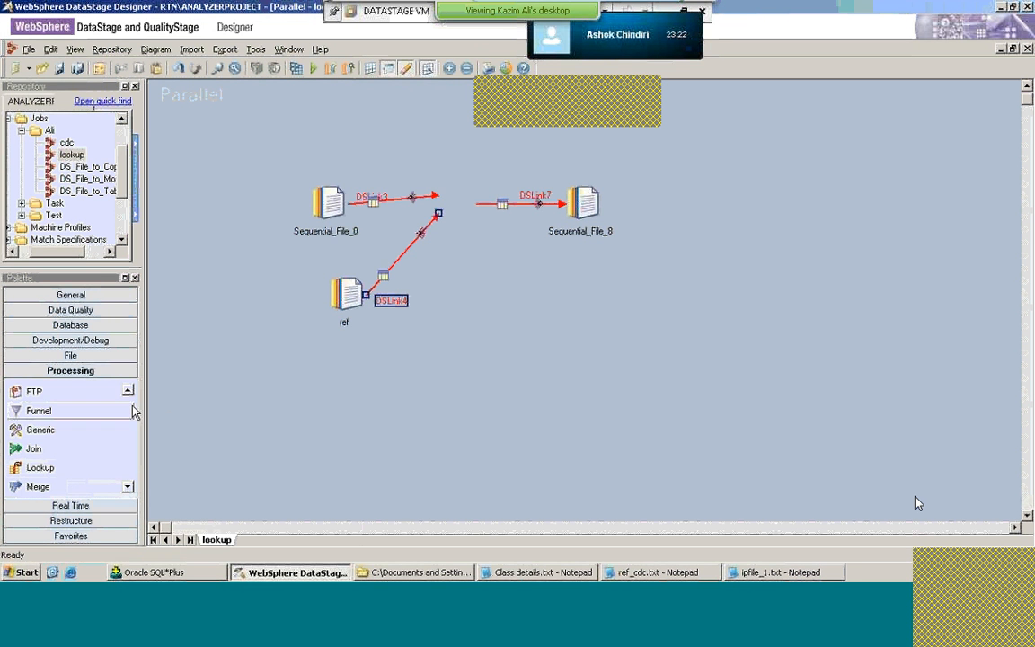
Step: Convert DSLink4 to a reference link and add a Lookup stage where the three loose links meet
{"action": "right_click", "coordinate": [396, 308]}
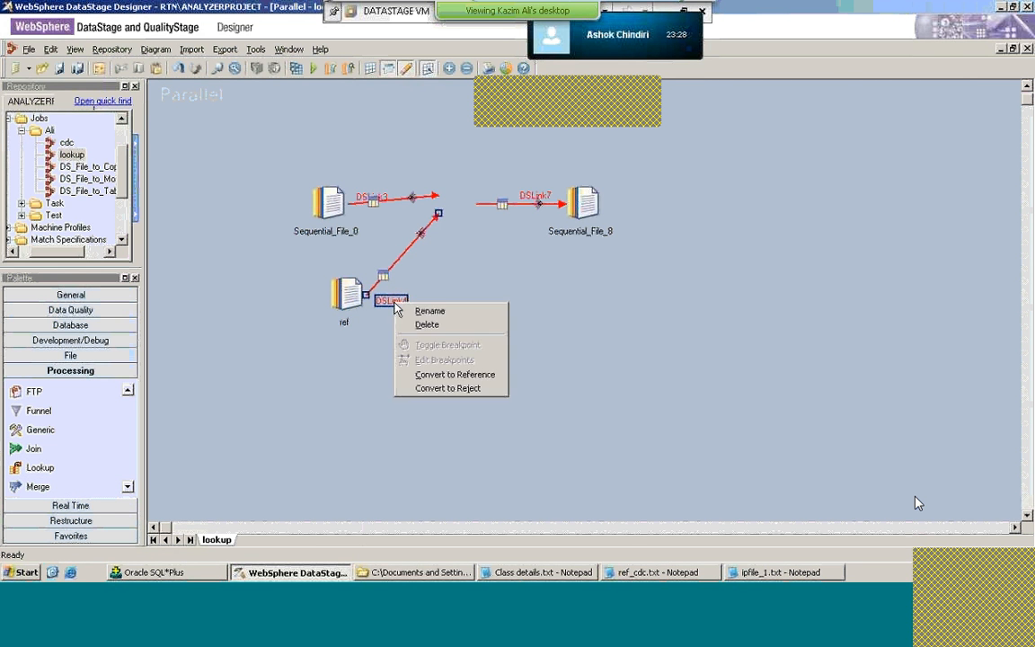
{"action": "left_click", "coordinate": [449, 375]}
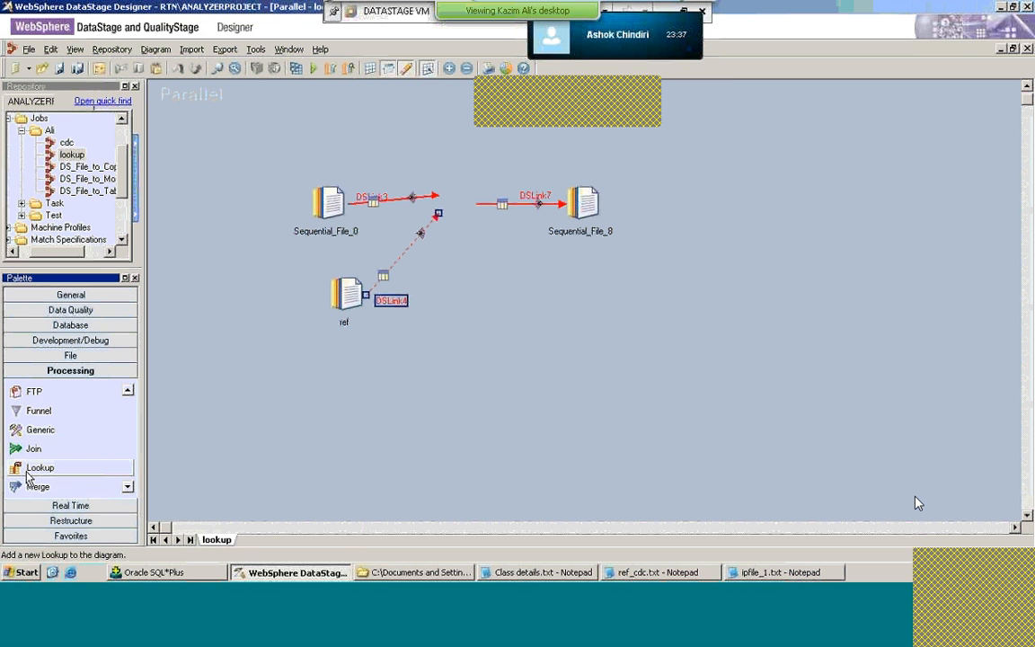
{"action": "left_click_drag", "start_coordinate": [40, 467], "coordinate": [449, 199]}
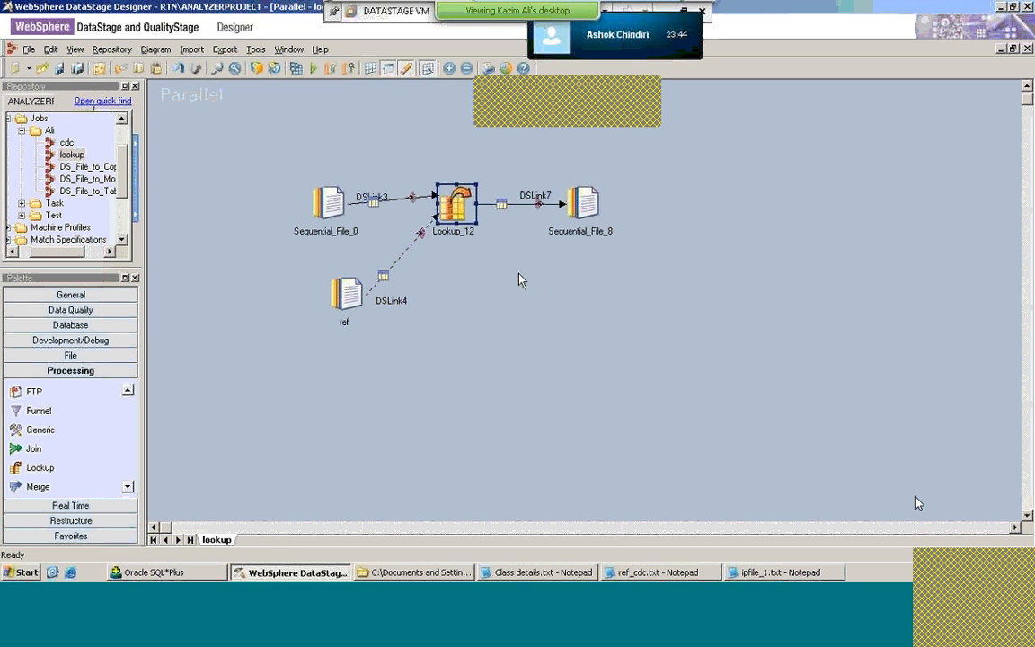
Step: Open the Lookup stage and mark the ID column as key for both DSLink3 and DSLink4
{"action": "double_click", "coordinate": [450, 207]}
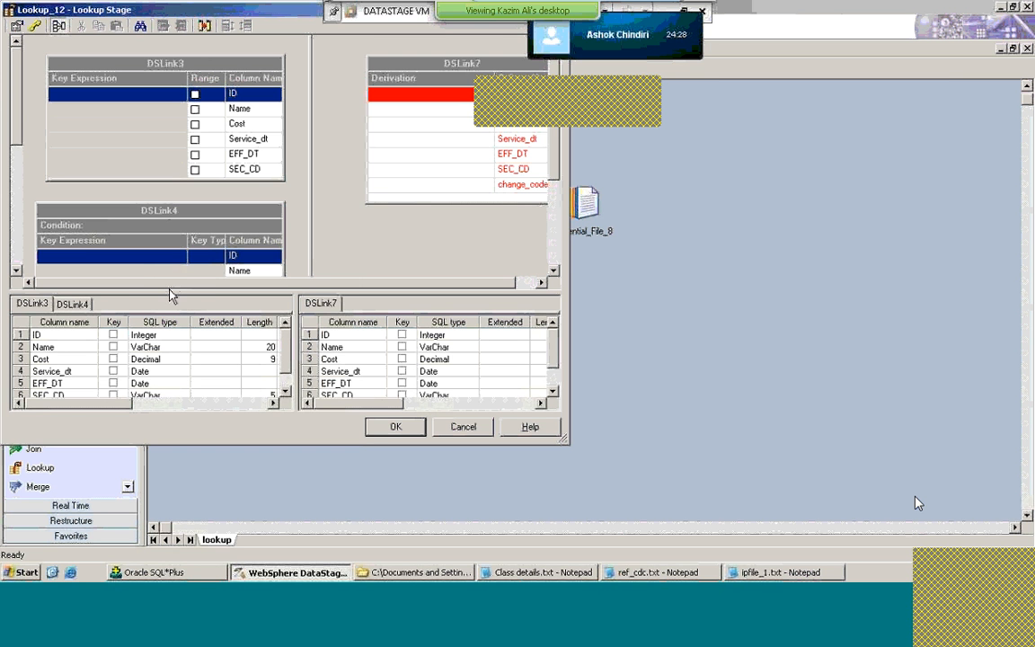
{"action": "left_click", "coordinate": [113, 334]}
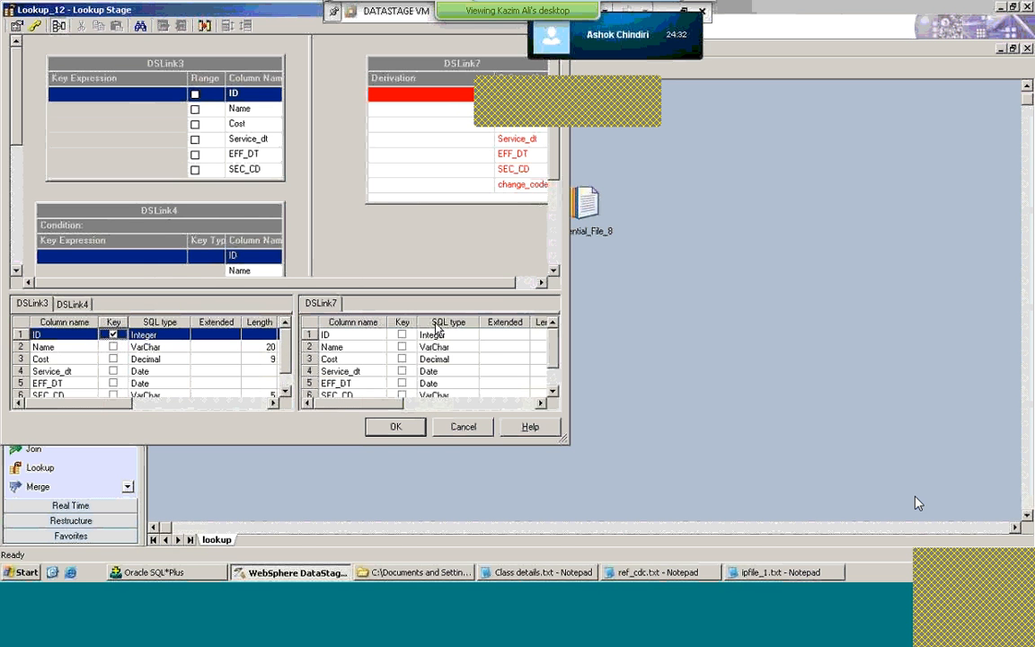
{"action": "left_click", "coordinate": [403, 335]}
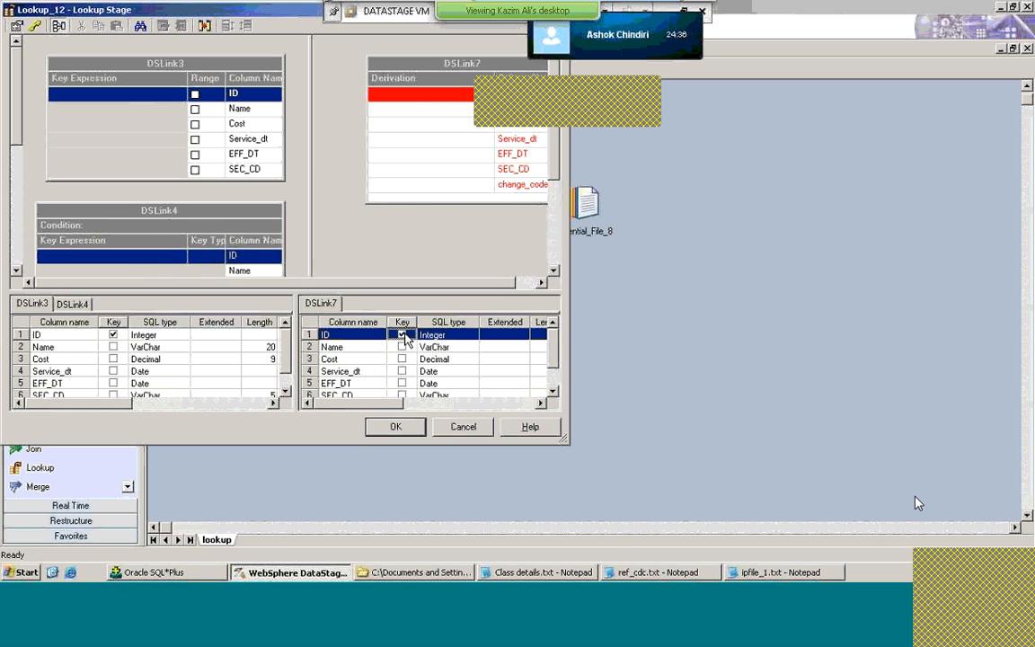
{"action": "left_click", "coordinate": [403, 335]}
{"action": "left_click", "coordinate": [74, 304]}
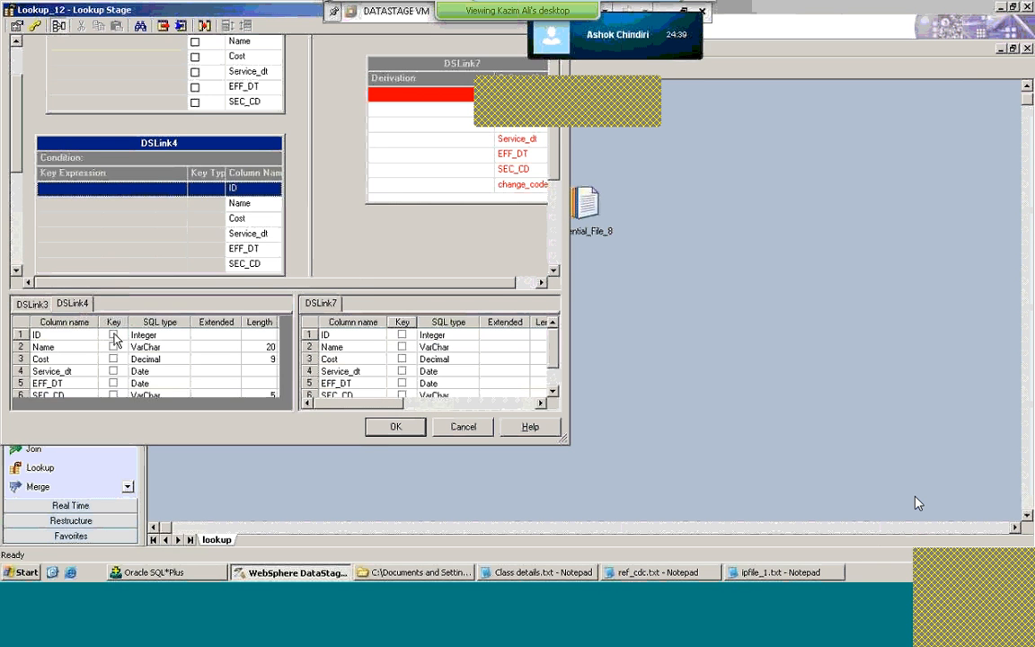
{"action": "left_click", "coordinate": [113, 335]}
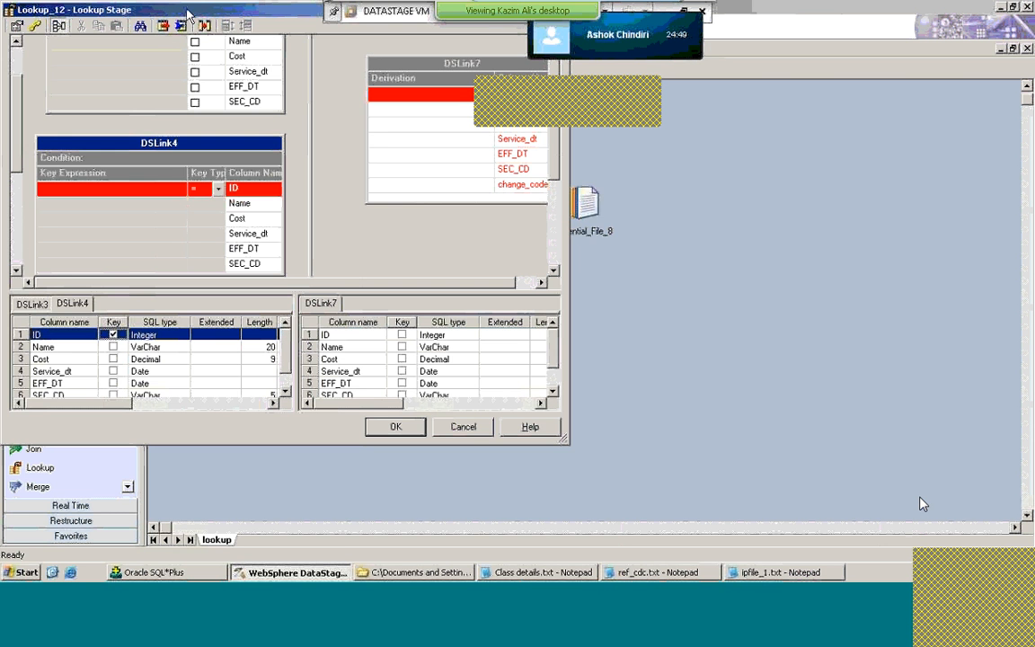
Step: Maximize the Lookup stage editor and map the DSLink3 ID column to the key expression of DSLink4's ID
{"action": "left_click_drag", "start_coordinate": [190, 14], "coordinate": [237, 119]}
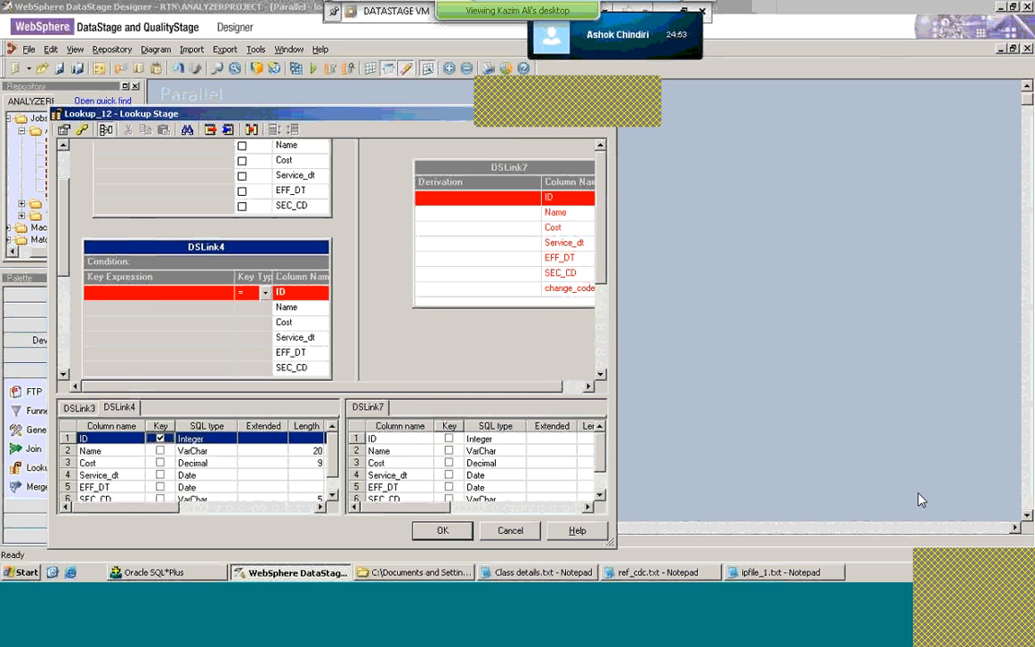
{"action": "double_click", "coordinate": [557, 114]}
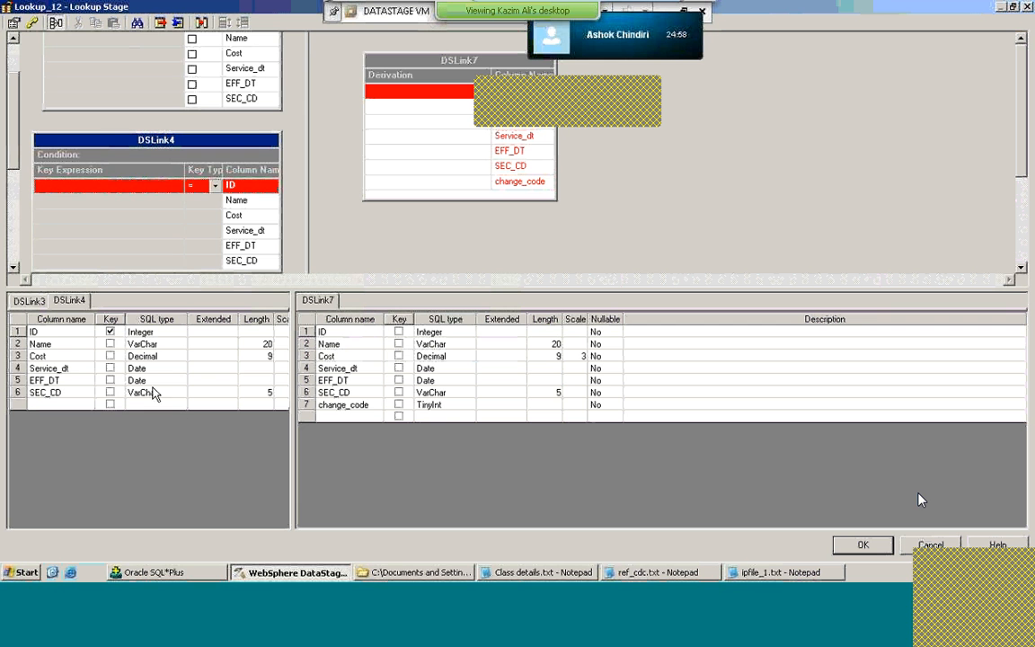
{"action": "left_click_drag", "start_coordinate": [14, 138], "coordinate": [15, 89]}
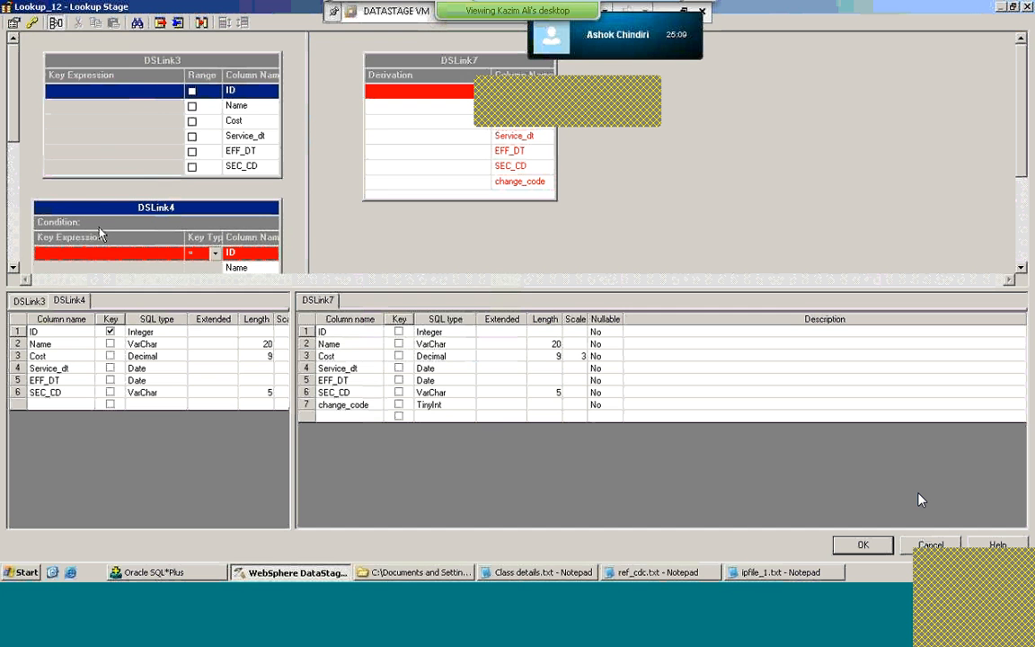
{"action": "left_click", "coordinate": [145, 96]}
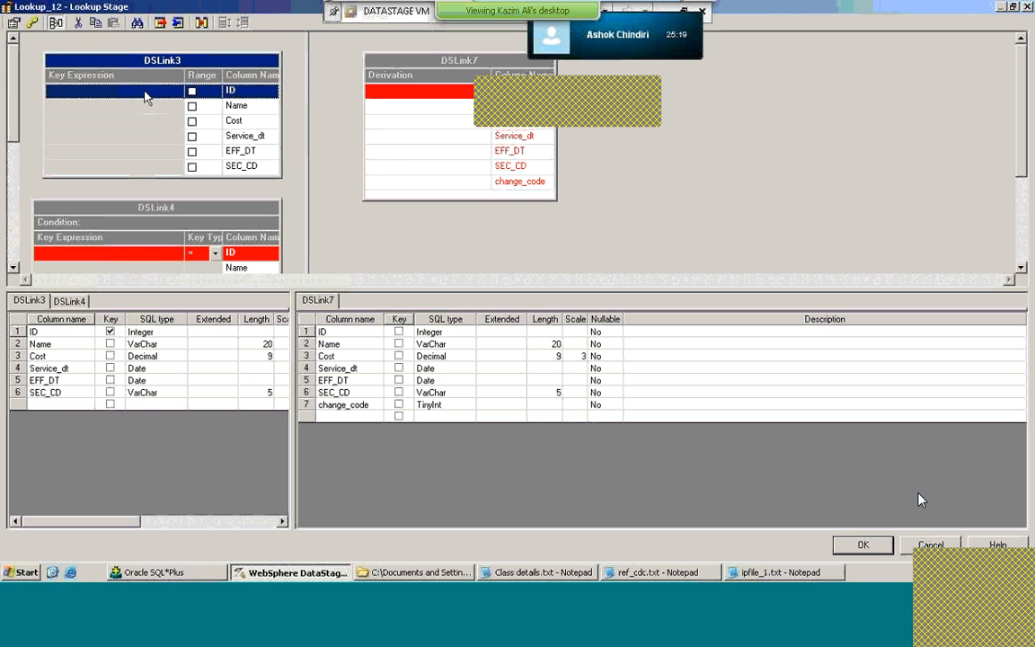
{"action": "left_click_drag", "start_coordinate": [145, 97], "coordinate": [228, 145]}
{"action": "left_click_drag", "start_coordinate": [161, 243], "coordinate": [161, 256]}
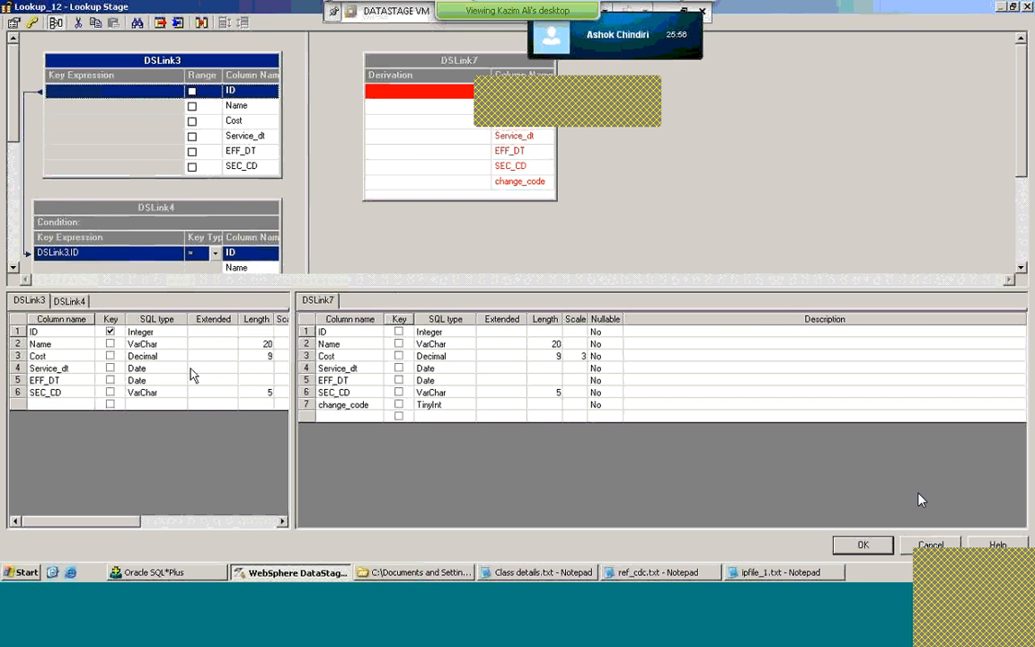
Step: Rename the DSLink7 output columns Name and Cost as Name_o and Cost_o
{"action": "left_click", "coordinate": [343, 349]}
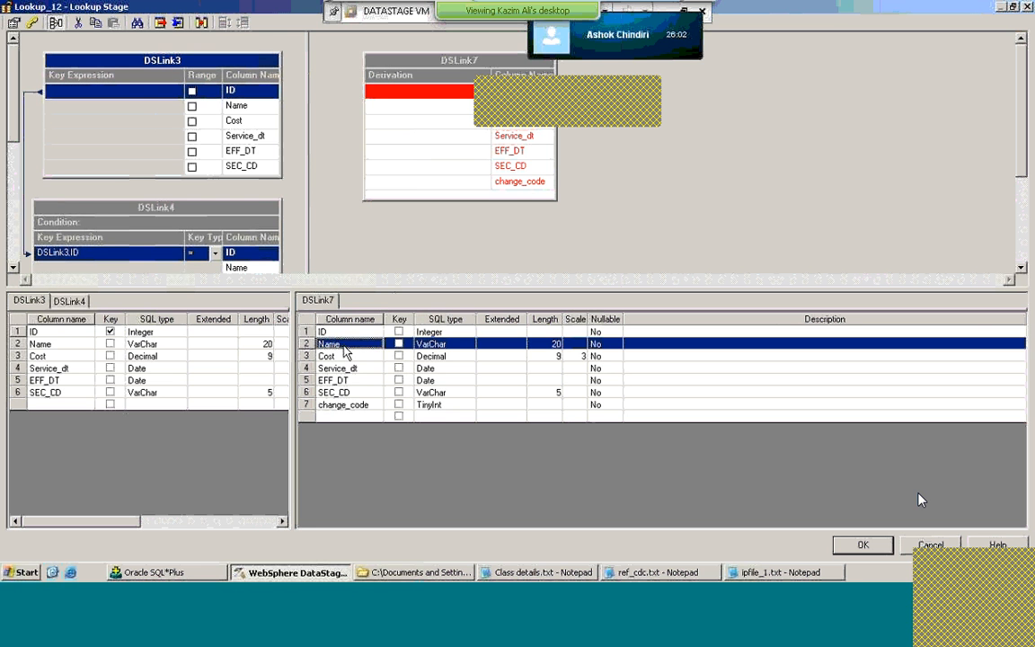
{"action": "right_click", "coordinate": [345, 349]}
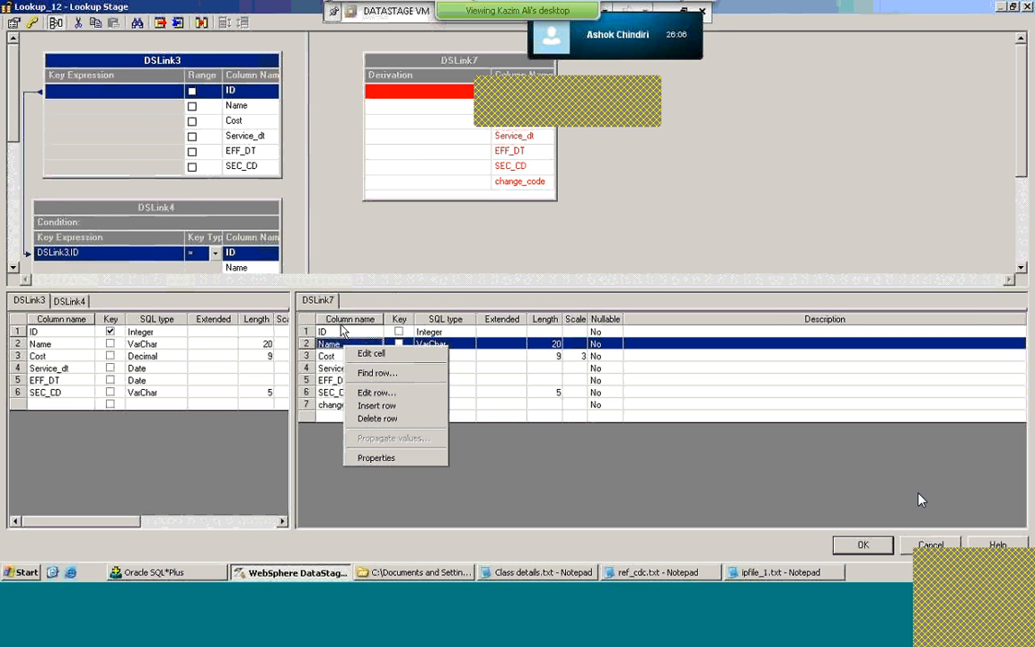
{"action": "left_click", "coordinate": [352, 354]}
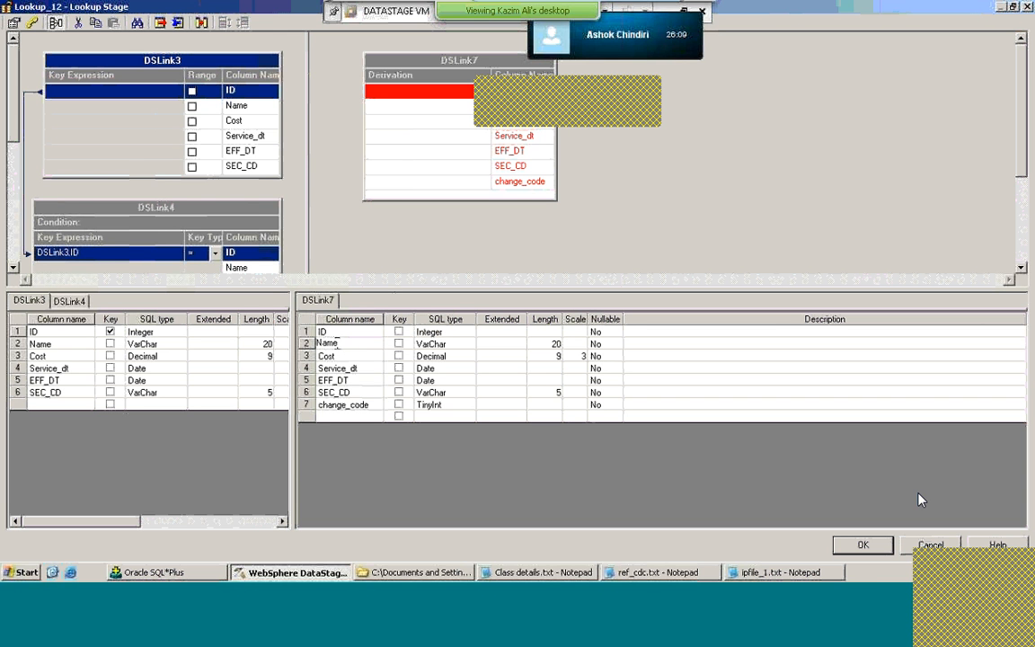
{"action": "type", "text": "_c"}
{"action": "left_click", "coordinate": [347, 358]}
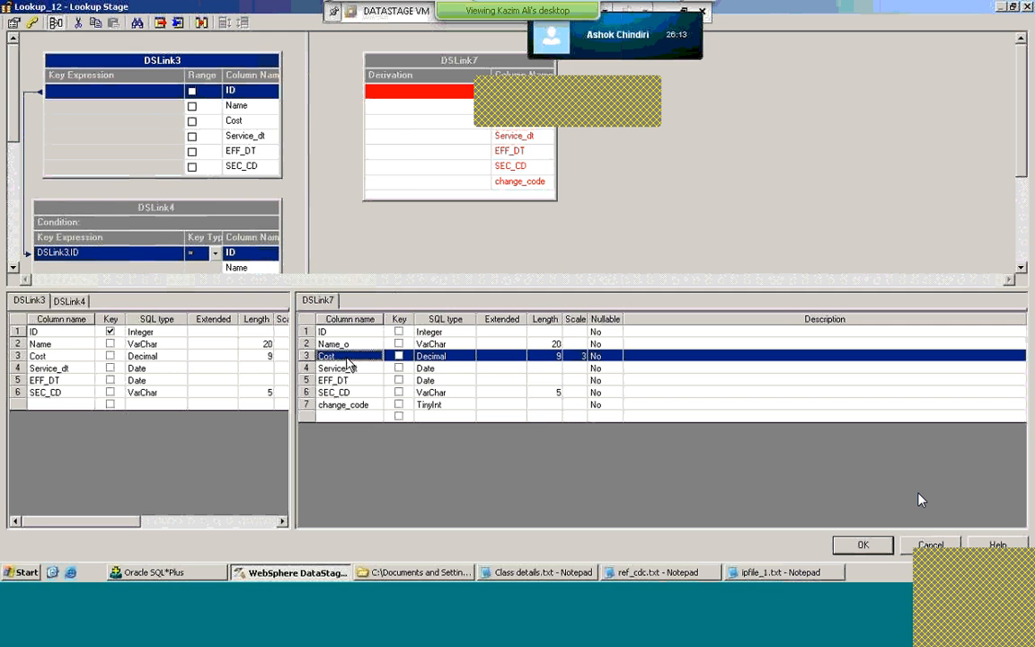
{"action": "left_click", "coordinate": [346, 357]}
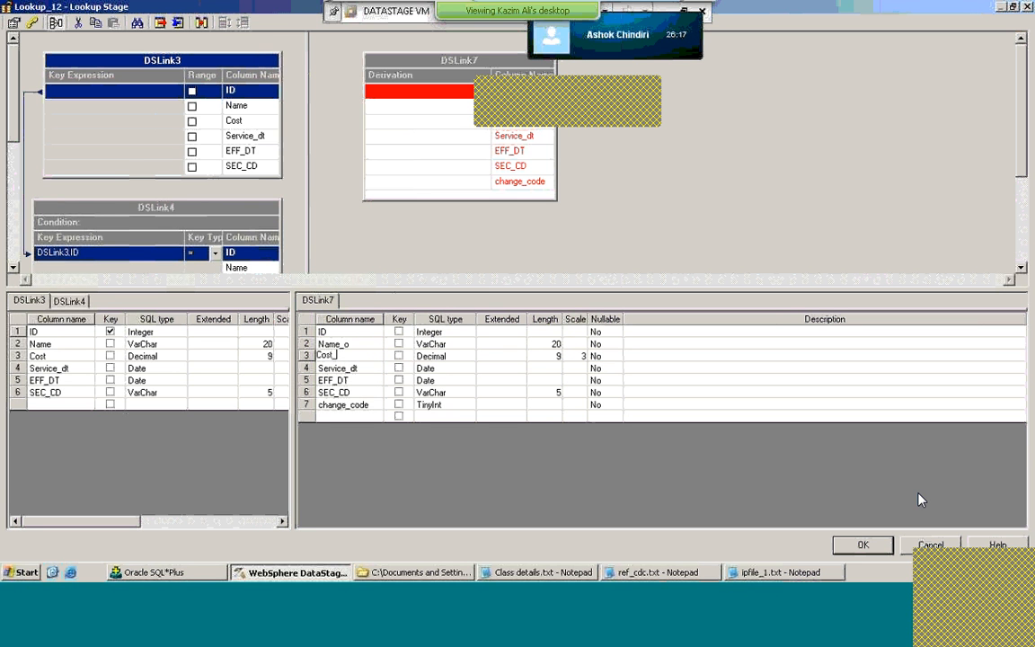
{"action": "type", "text": "_o"}
Step: Rename the DSLink7 columns Service_dt, EFF_DT and SEC_CD as Service_dt_o, EFF_DT_o and SEC_CD_o
{"action": "double_click", "coordinate": [336, 369]}
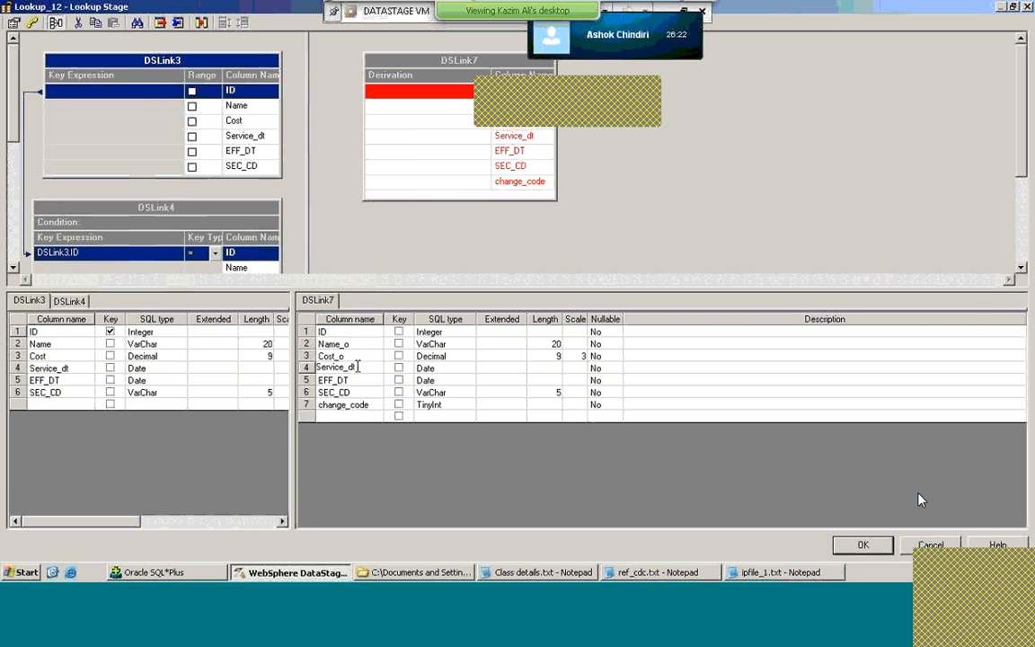
{"action": "type", "text": "_o"}
{"action": "key", "text": "Return"}
{"action": "double_click", "coordinate": [357, 381]}
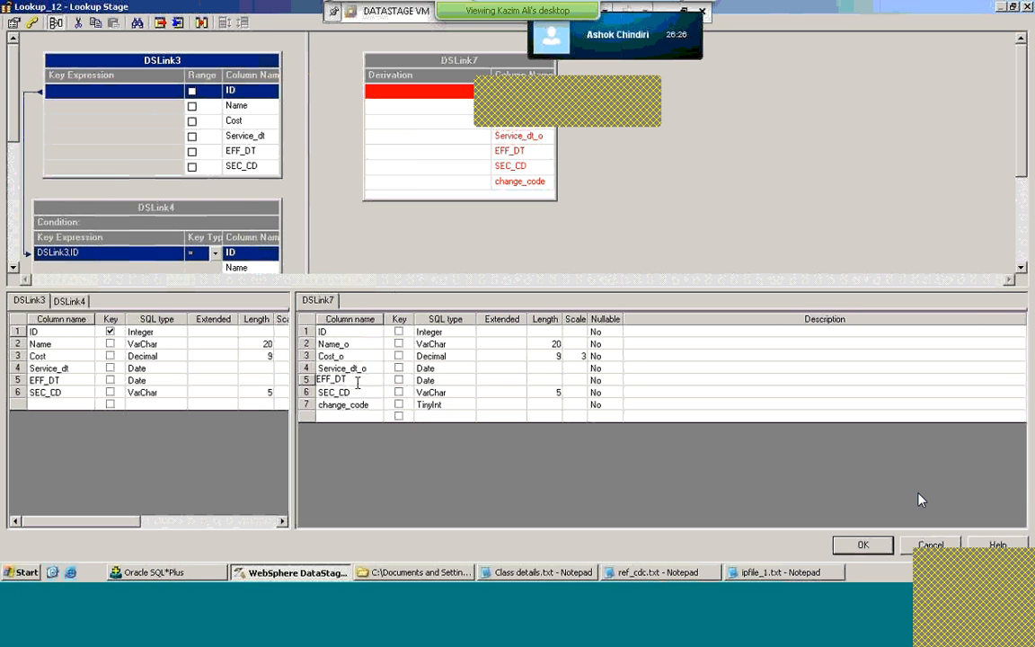
{"action": "type", "text": "_o"}
{"action": "key", "text": "Return"}
{"action": "double_click", "coordinate": [347, 393]}
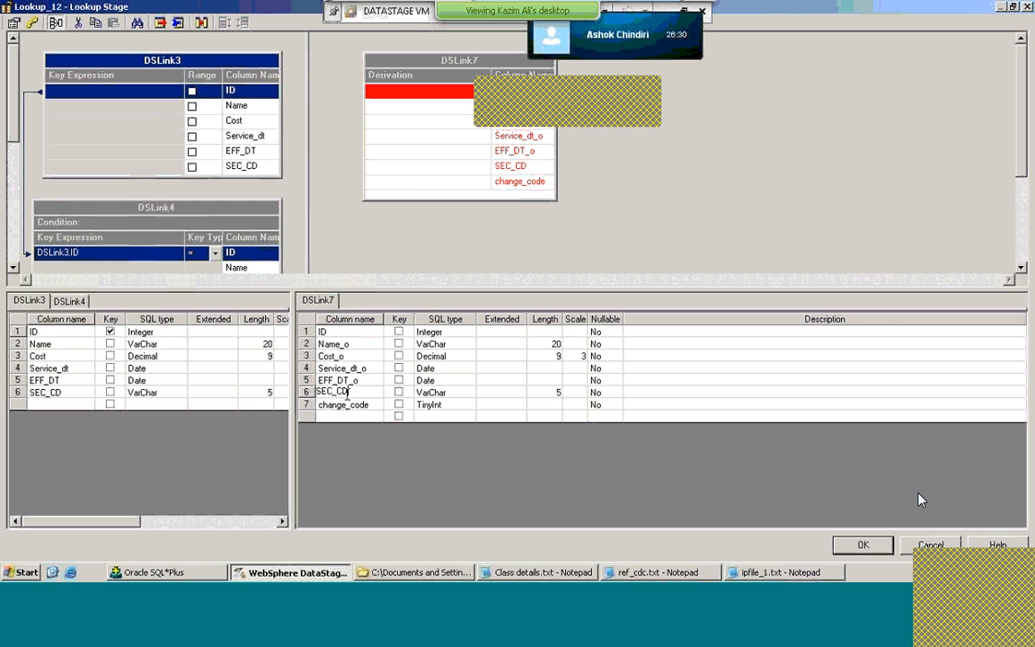
{"action": "type", "text": "_o"}
{"action": "key", "text": "Return"}
Step: Clear the change_code column's name and delete its row from the DSLink7 output columns
{"action": "double_click", "coordinate": [347, 405]}
{"action": "key", "text": "BackSpace"}
{"action": "key", "text": "BackSpace"}
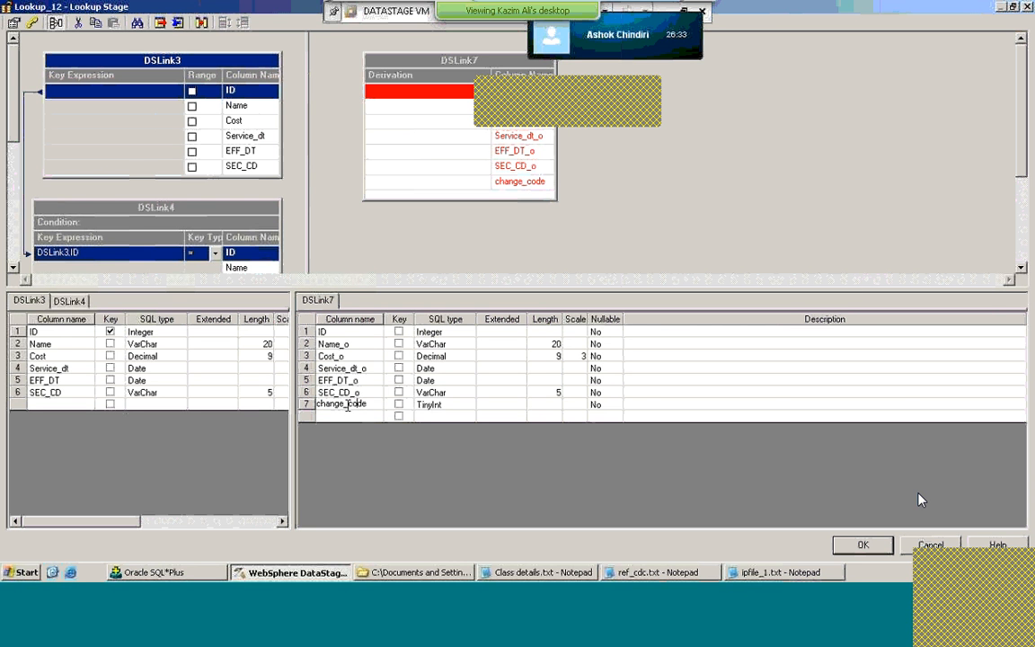
{"action": "key", "text": "BackSpace"}
{"action": "key", "text": "BackSpace"}
{"action": "key", "text": "BackSpace"}
{"action": "key", "text": "BackSpace"}
{"action": "key", "text": "BackSpace"}
{"action": "key", "text": "BackSpace"}
{"action": "key", "text": "BackSpace"}
{"action": "key", "text": "BackSpace"}
{"action": "key", "text": "BackSpace"}
{"action": "left_click", "coordinate": [394, 406]}
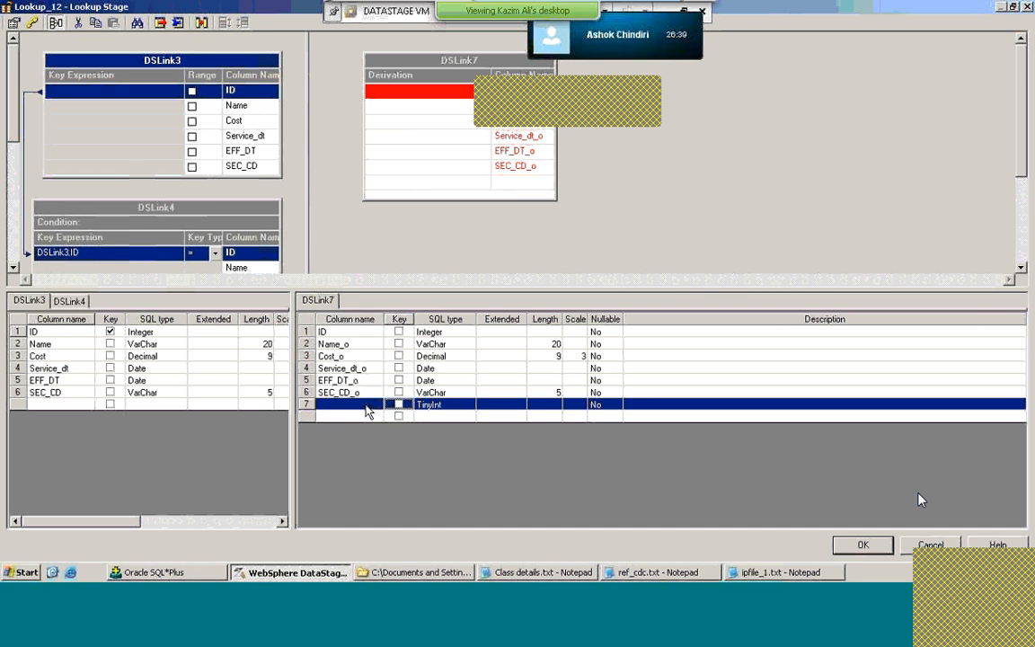
{"action": "right_click", "coordinate": [369, 407]}
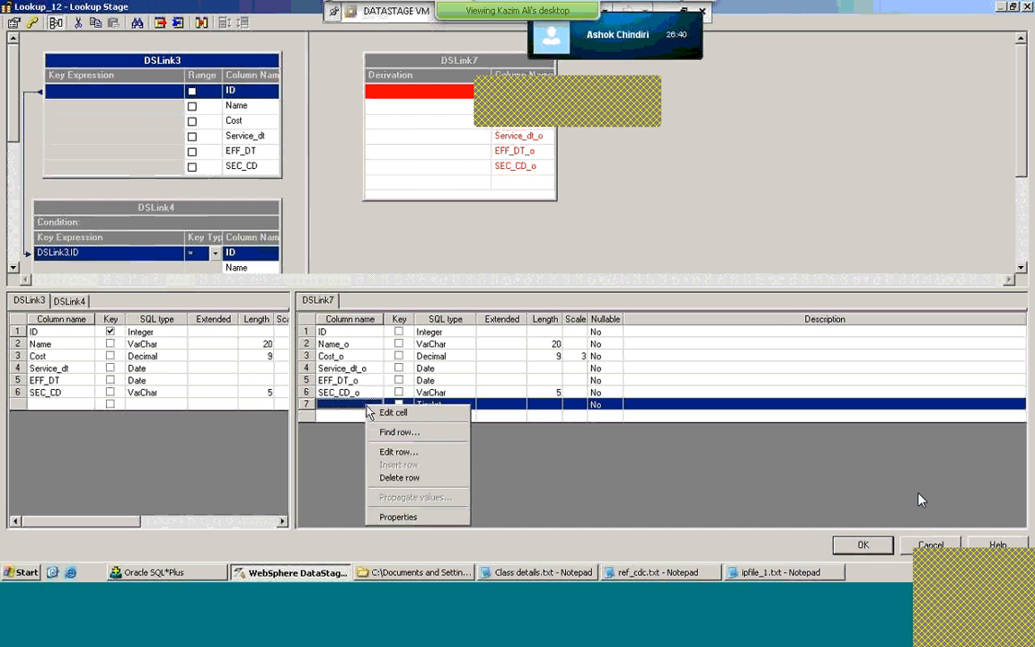
{"action": "left_click", "coordinate": [399, 478]}
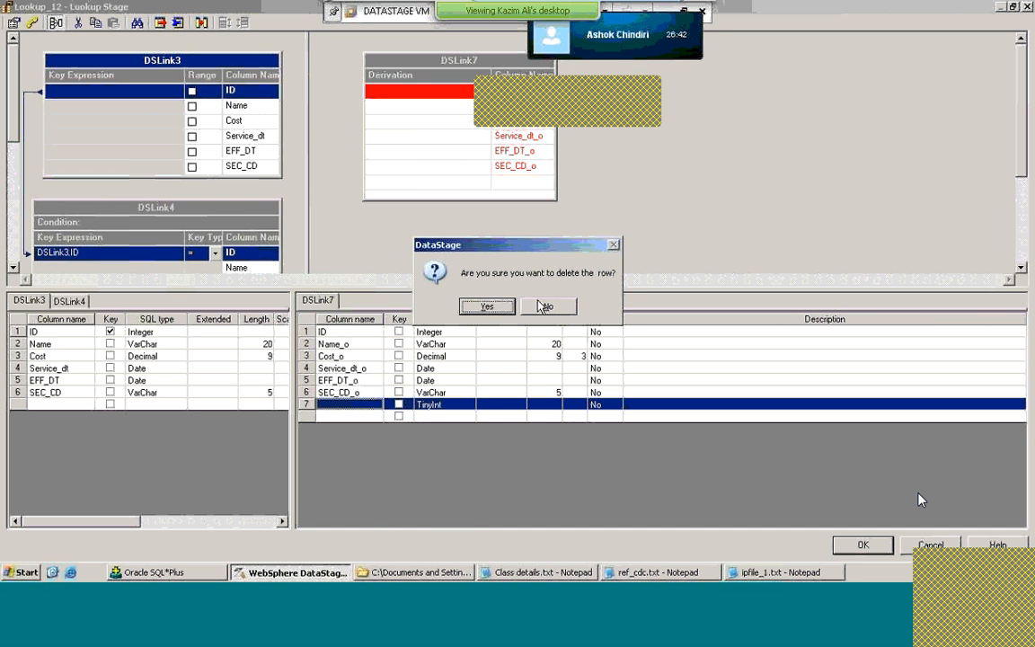
{"action": "left_click", "coordinate": [485, 306]}
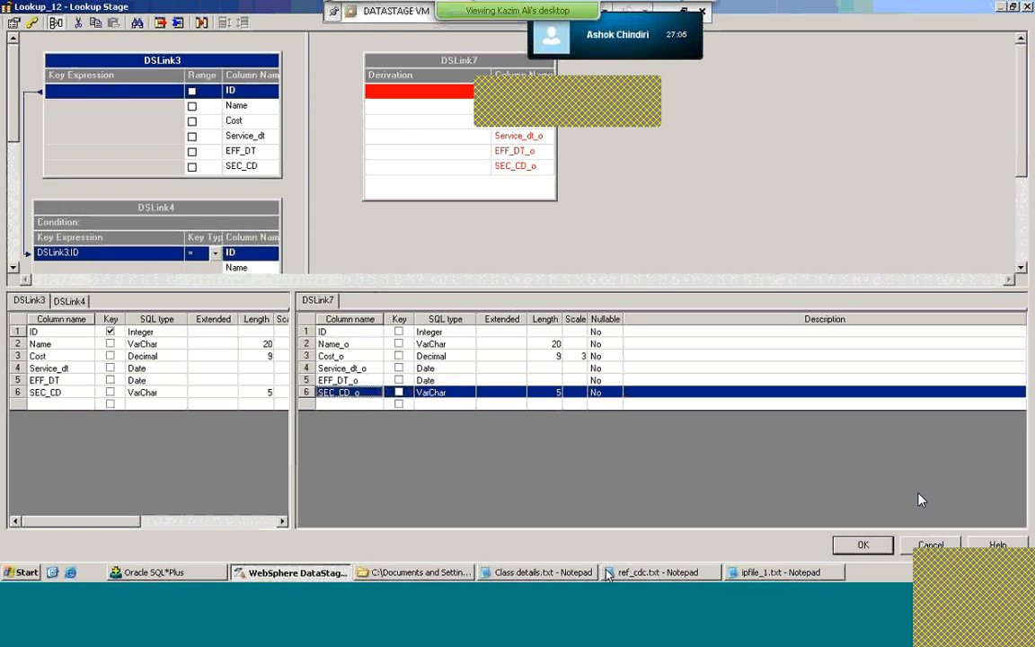
Step: Add a new DSLink7 output column named Name_n, reusing the copied Name_o column name
{"action": "left_click", "coordinate": [340, 345]}
{"action": "left_click", "coordinate": [341, 344]}
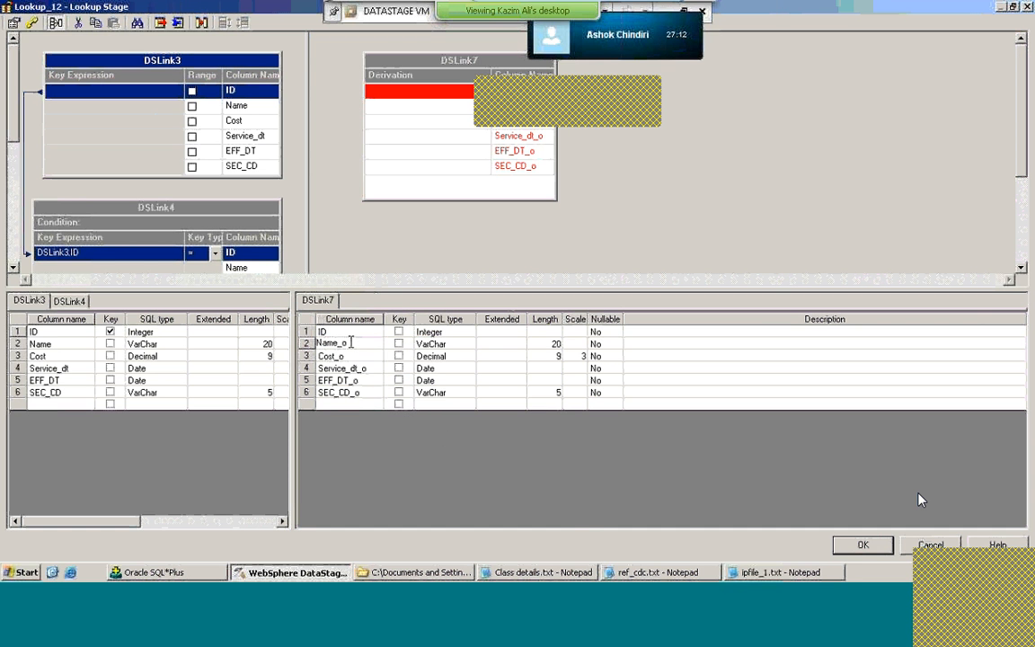
{"action": "double_click", "coordinate": [351, 343]}
{"action": "key", "text": "ctrl+c"}
{"action": "left_click", "coordinate": [335, 403]}
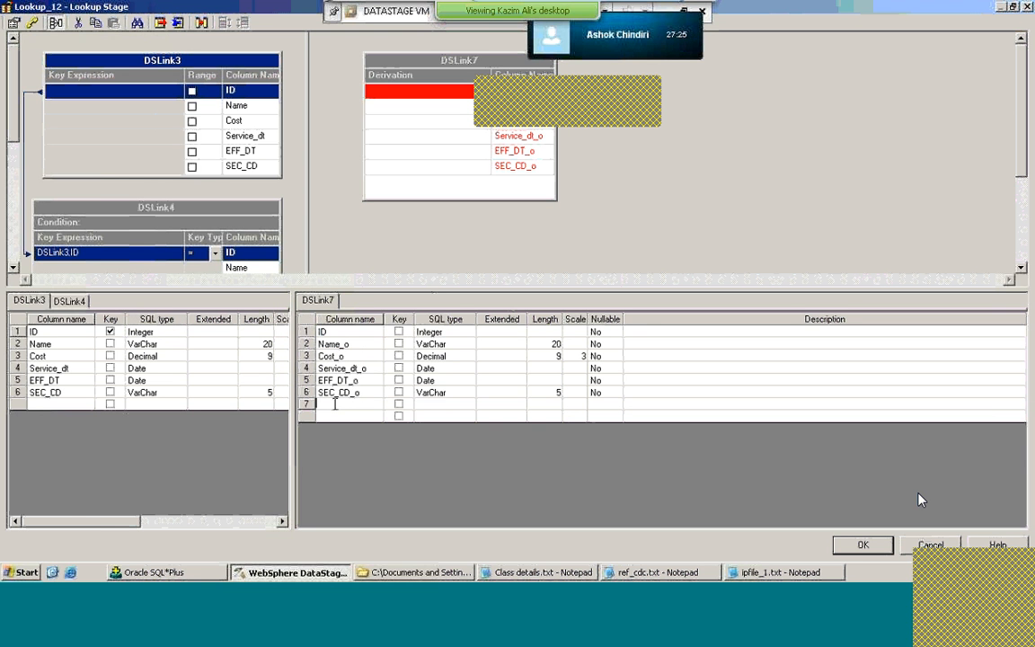
{"action": "key", "text": "ctrl+v"}
{"action": "key", "text": "BackSpace"}
{"action": "type", "text": "n"}
Step: Set the Name_n column to SQL type VarChar, length 20 and not nullable
{"action": "left_click", "coordinate": [446, 405]}
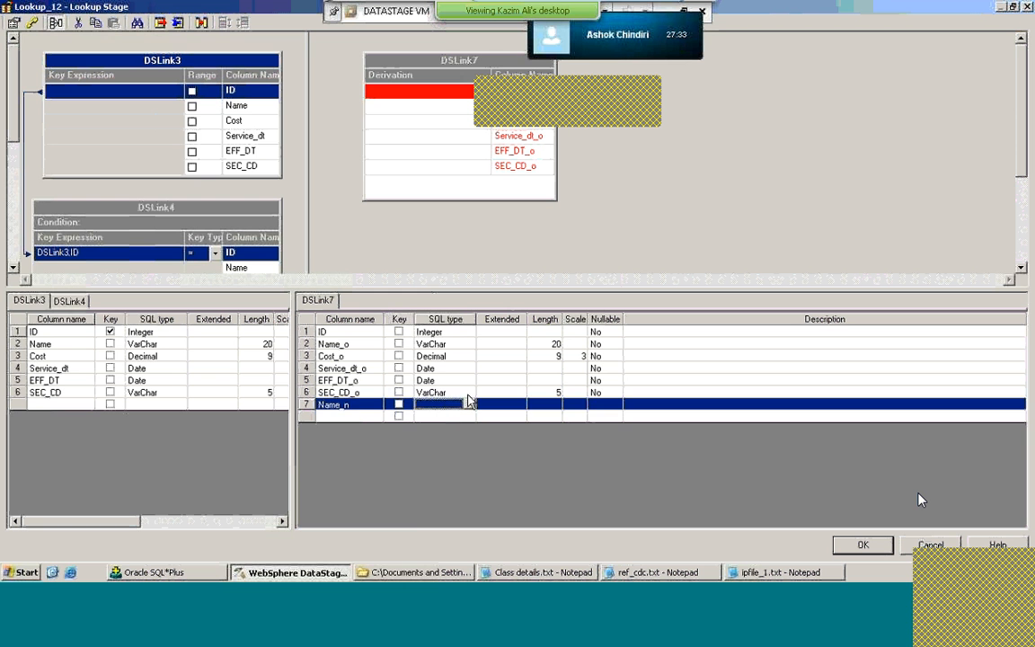
{"action": "left_click", "coordinate": [469, 405]}
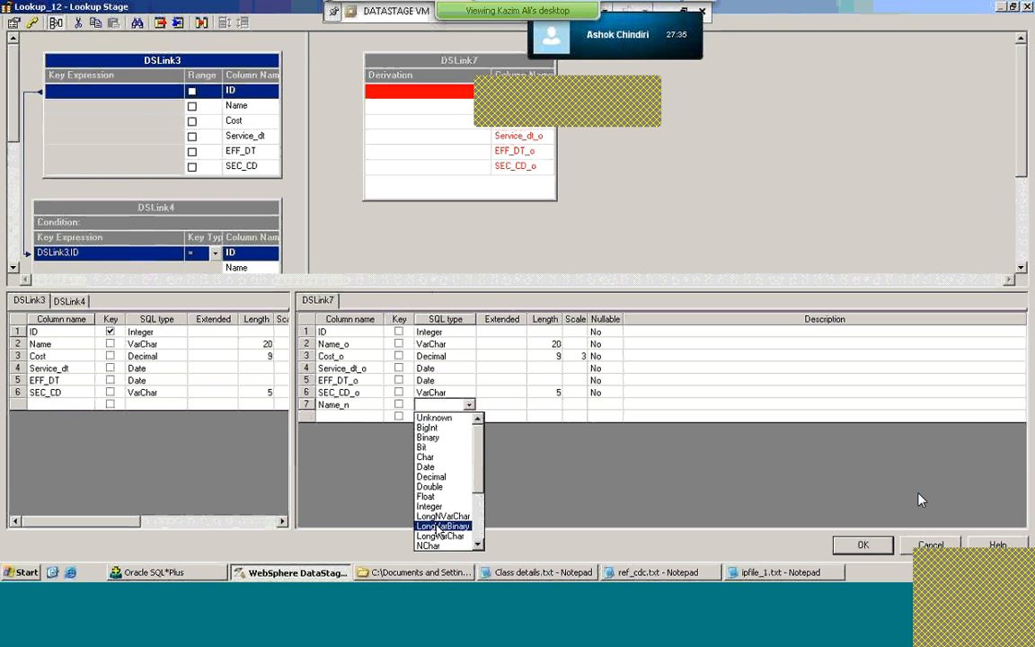
{"action": "left_click", "coordinate": [479, 546]}
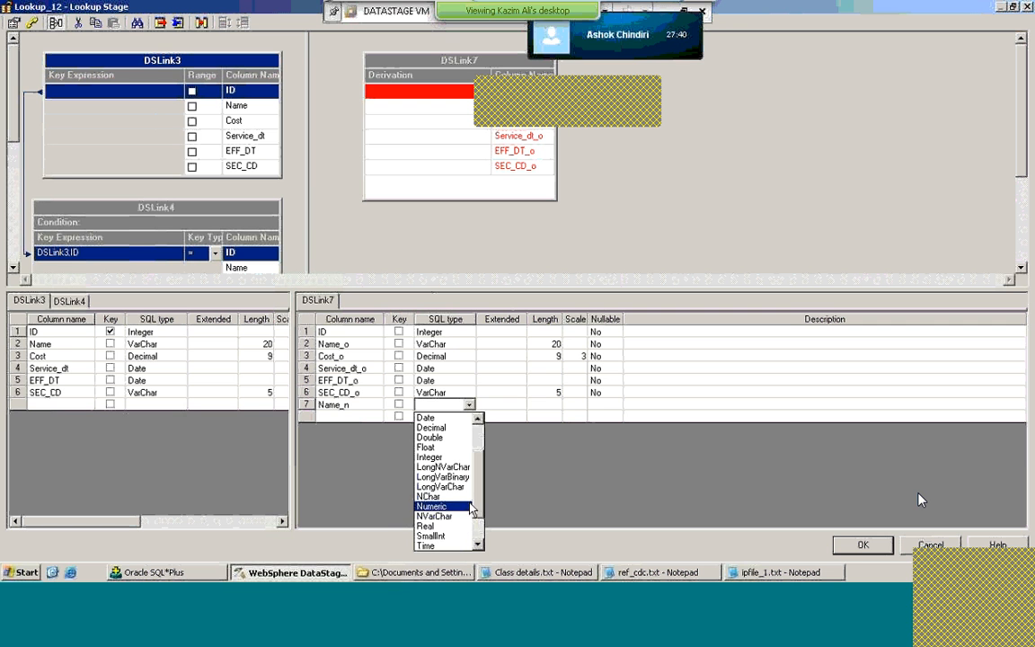
{"action": "left_click", "coordinate": [479, 546]}
{"action": "left_click", "coordinate": [479, 546]}
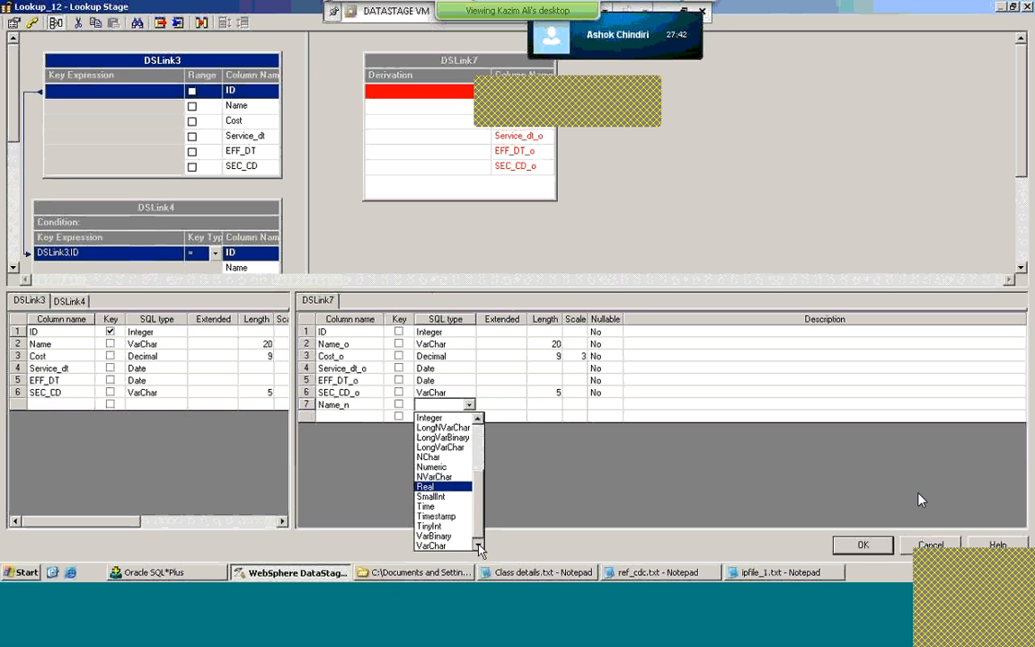
{"action": "left_click", "coordinate": [452, 546]}
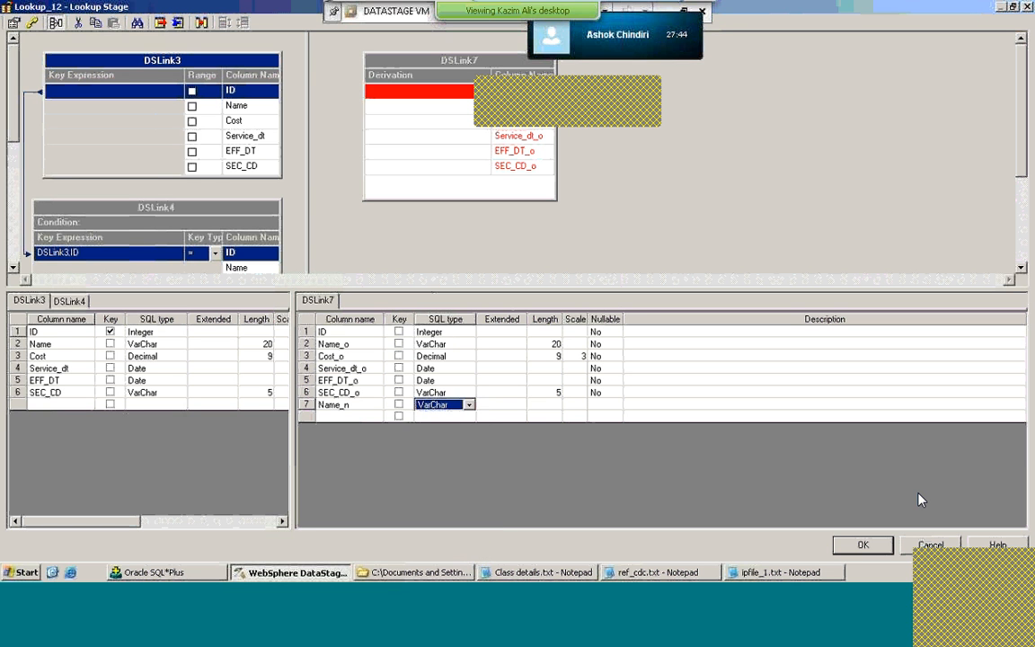
{"action": "left_click", "coordinate": [558, 407]}
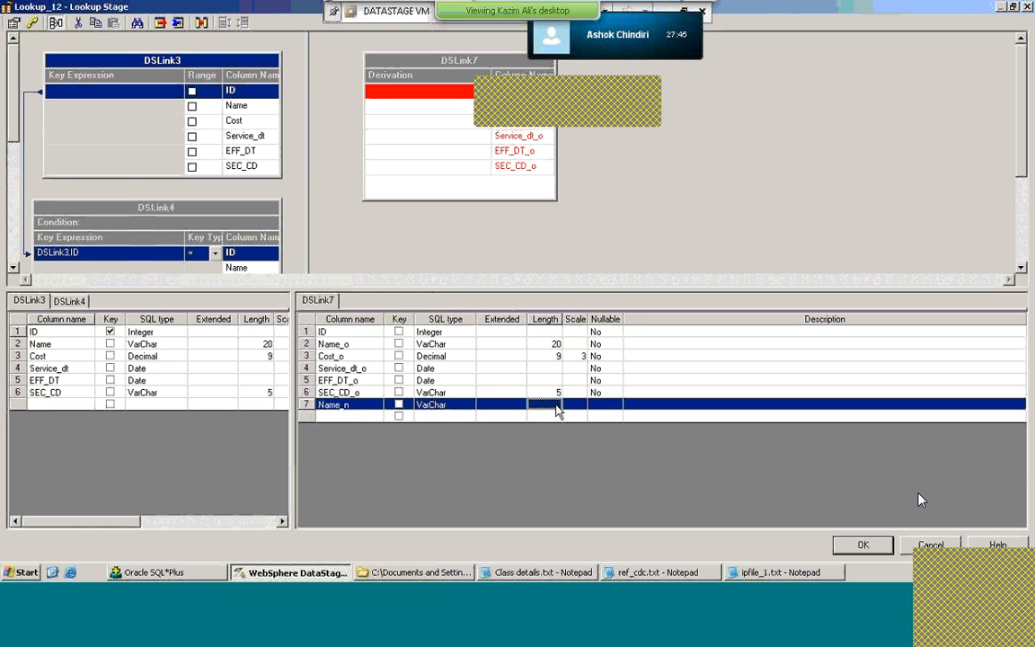
{"action": "type", "text": "20"}
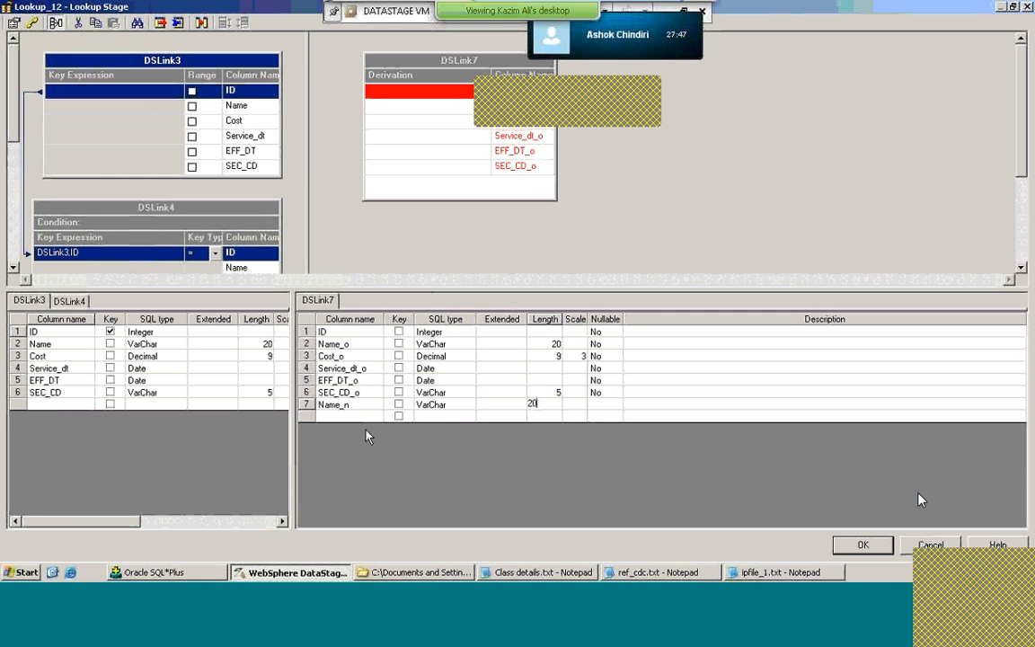
{"action": "left_click", "coordinate": [605, 407]}
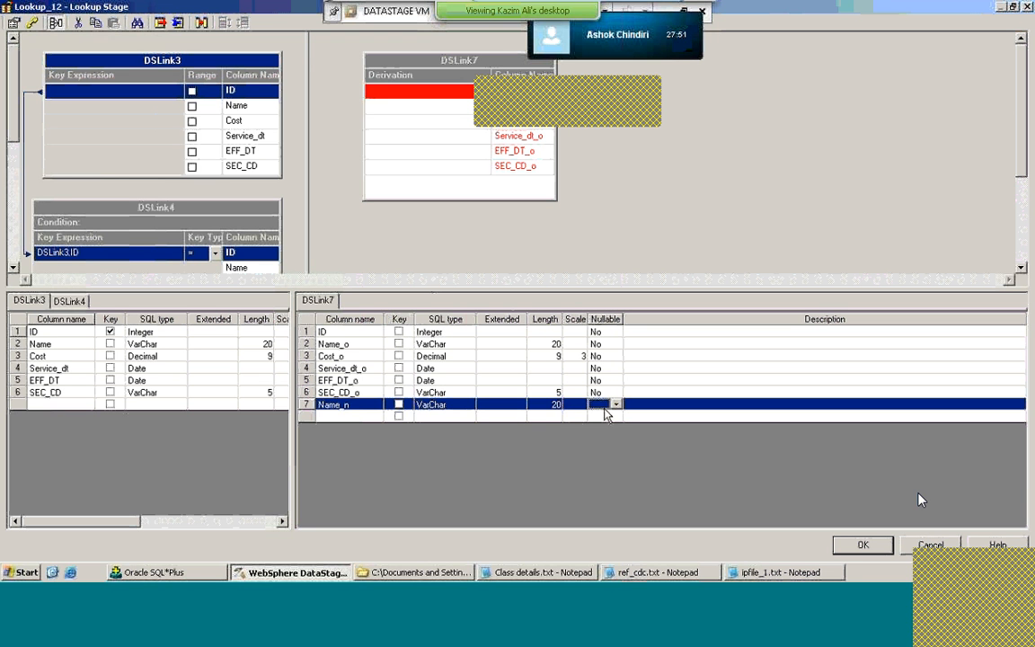
{"action": "left_click", "coordinate": [604, 407]}
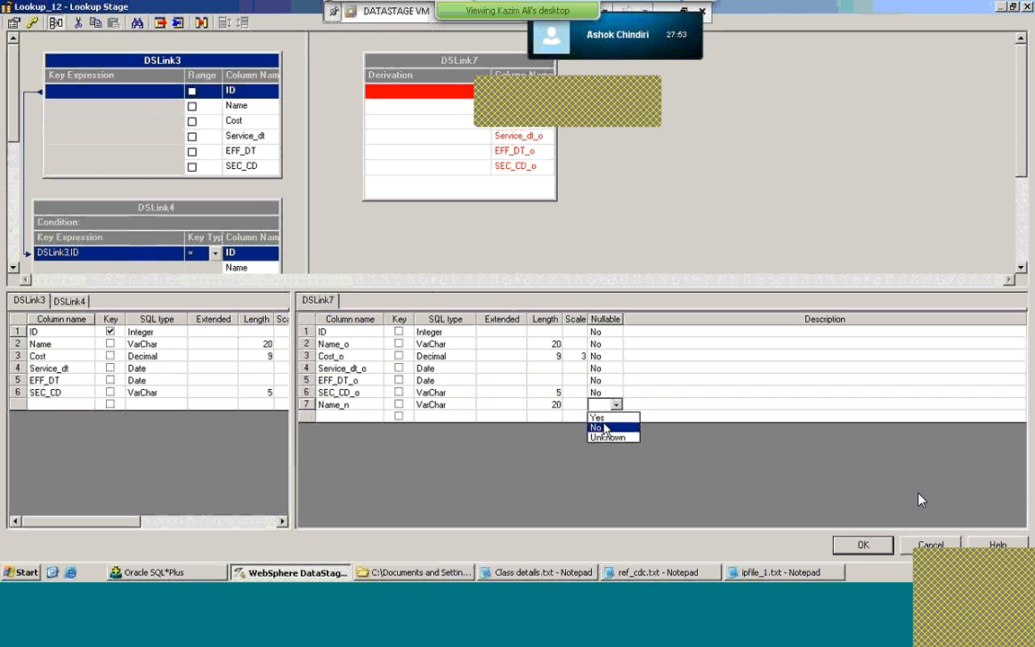
{"action": "left_click", "coordinate": [605, 428]}
{"action": "left_click", "coordinate": [367, 418]}
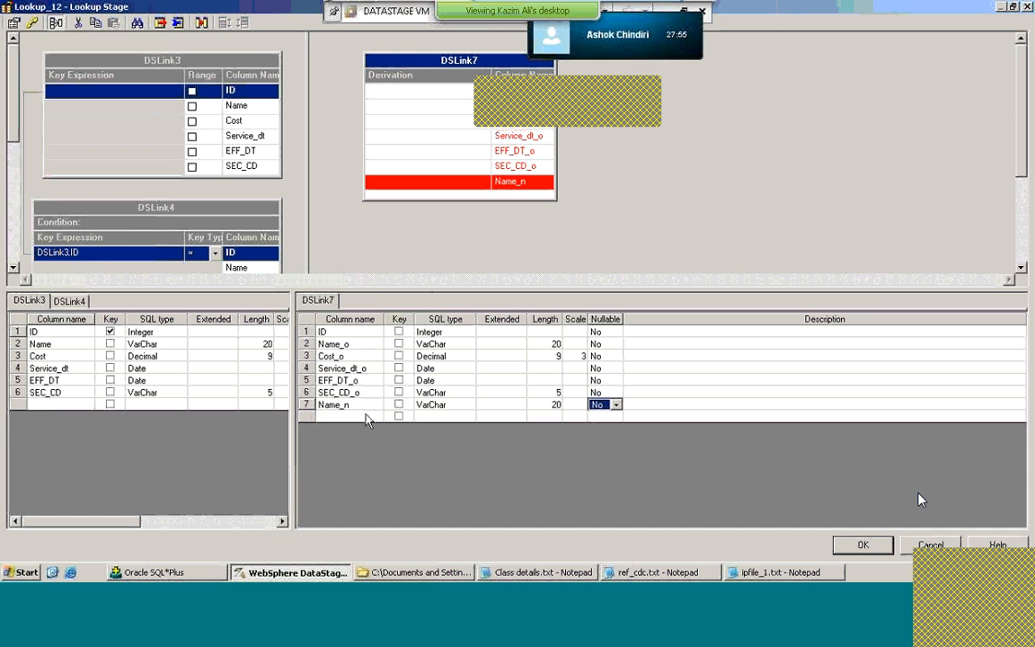
Step: Add another DSLink7 output column named Cost_n, reusing the copied Cost_o column name
{"action": "left_click", "coordinate": [337, 356]}
{"action": "left_click", "coordinate": [339, 356]}
{"action": "double_click", "coordinate": [339, 356]}
{"action": "key", "text": "ctrl+c"}
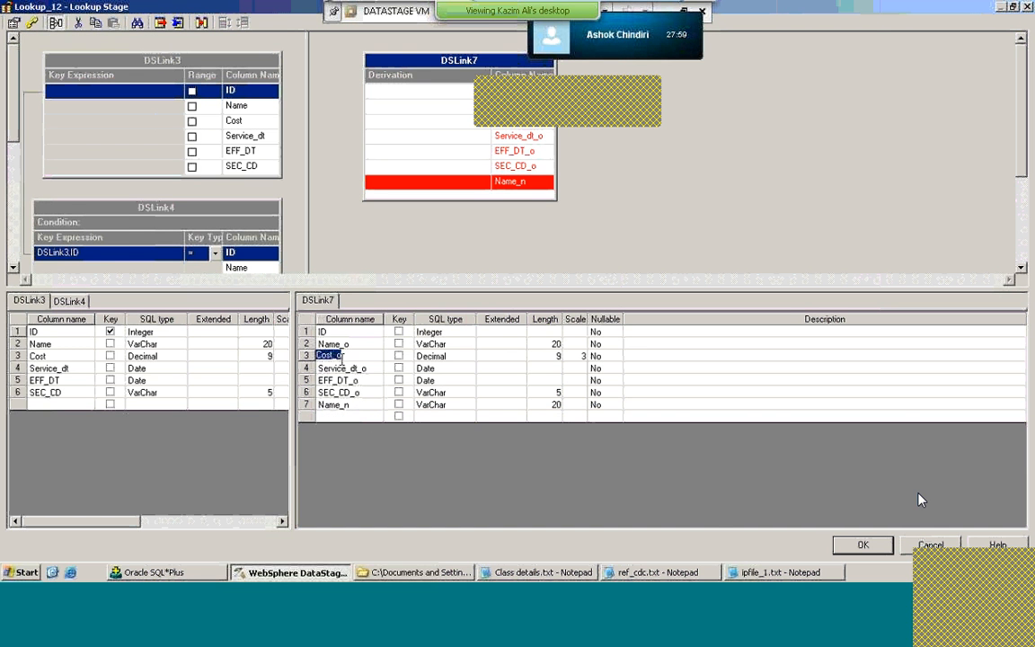
{"action": "double_click", "coordinate": [331, 418]}
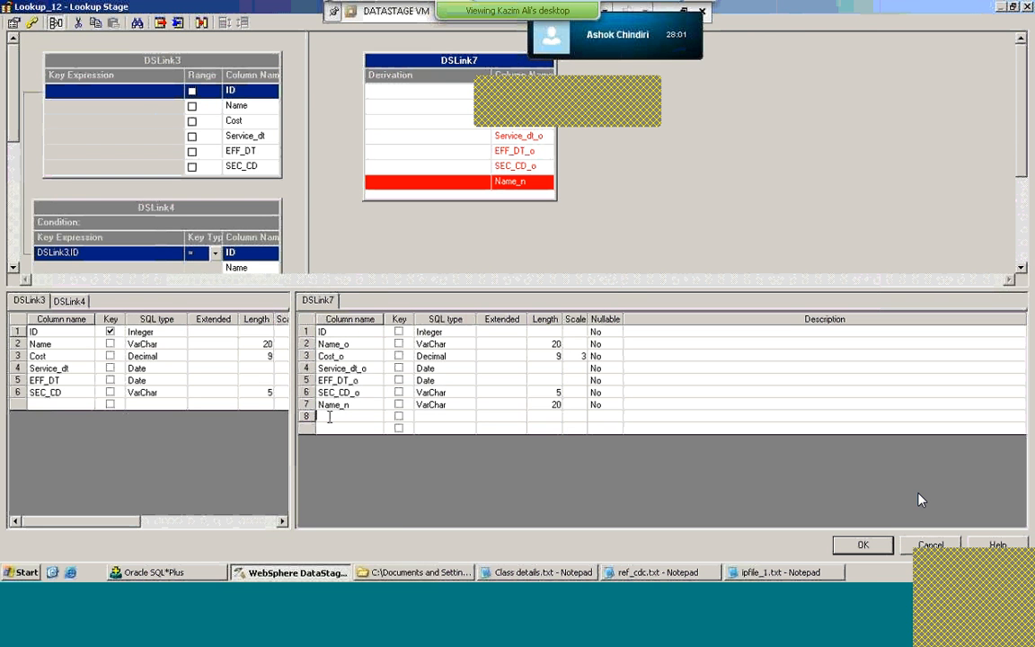
{"action": "key", "text": "ctrl+v"}
{"action": "key", "text": "BackSpace"}
{"action": "type", "text": "n"}
Step: Set the Cost_n column to SQL type Decimal, length 9, scale 3 and not nullable
{"action": "left_click", "coordinate": [432, 418]}
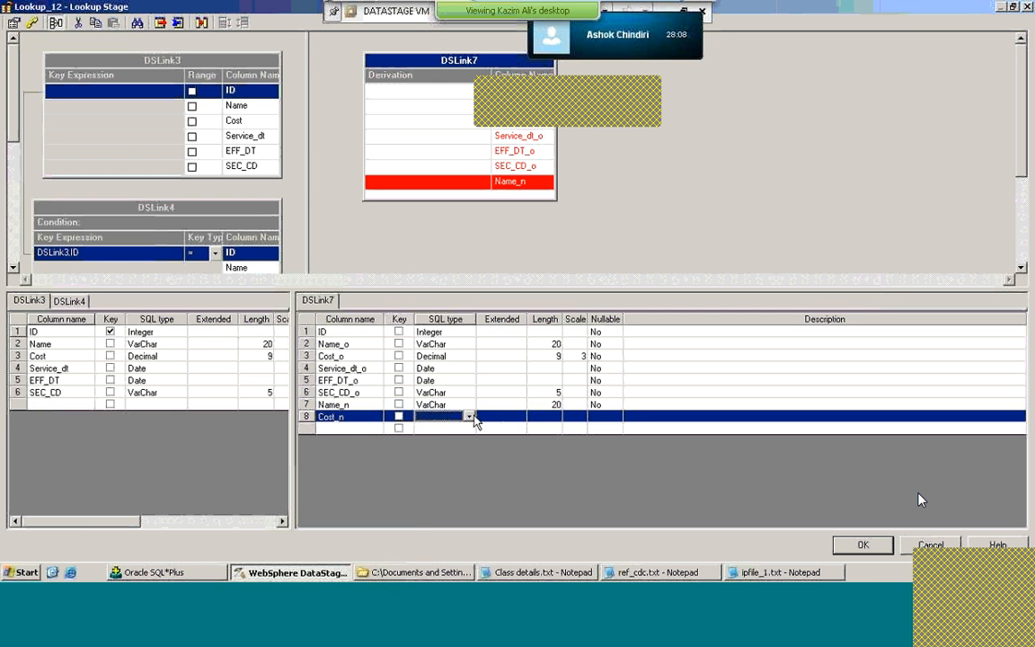
{"action": "left_click", "coordinate": [469, 418]}
{"action": "left_click", "coordinate": [471, 419]}
{"action": "key", "text": "d"}
{"action": "key", "text": "d"}
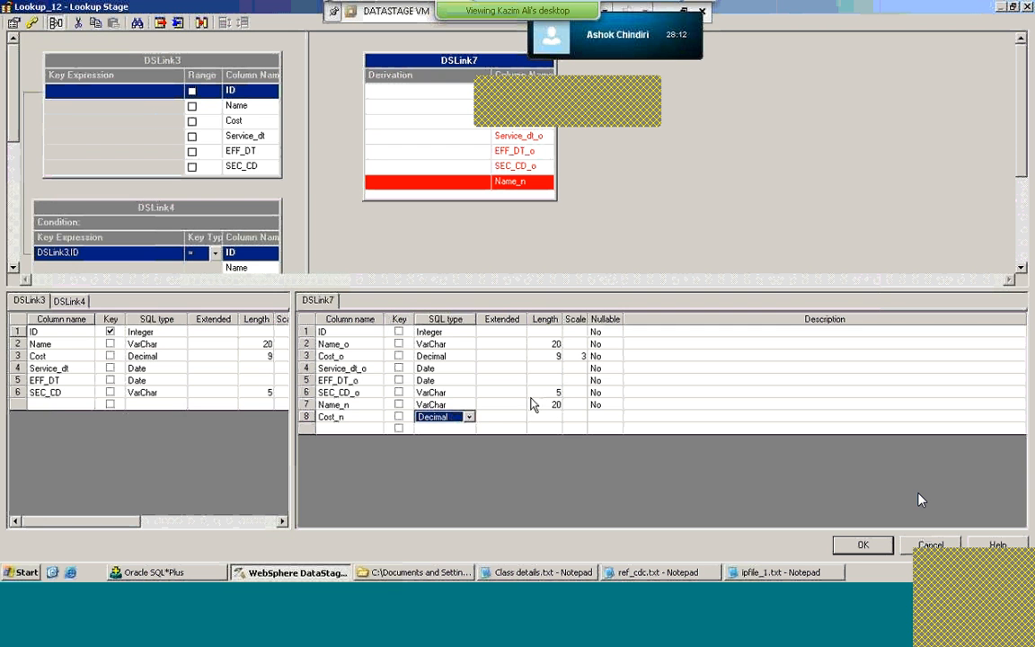
{"action": "left_click", "coordinate": [551, 418]}
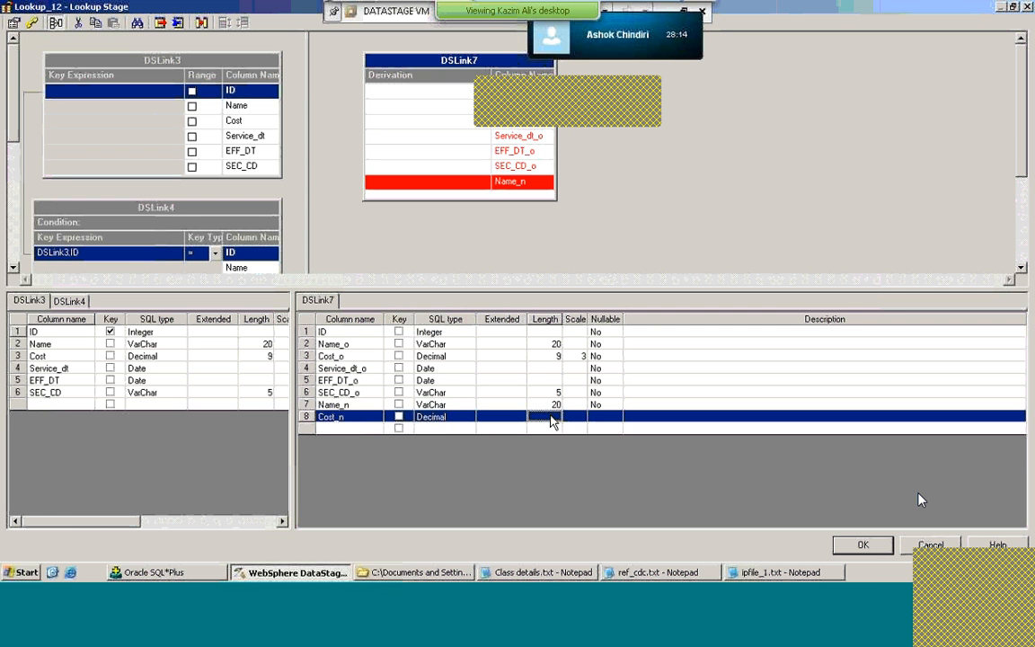
{"action": "left_click", "coordinate": [551, 417]}
{"action": "type", "text": "9"}
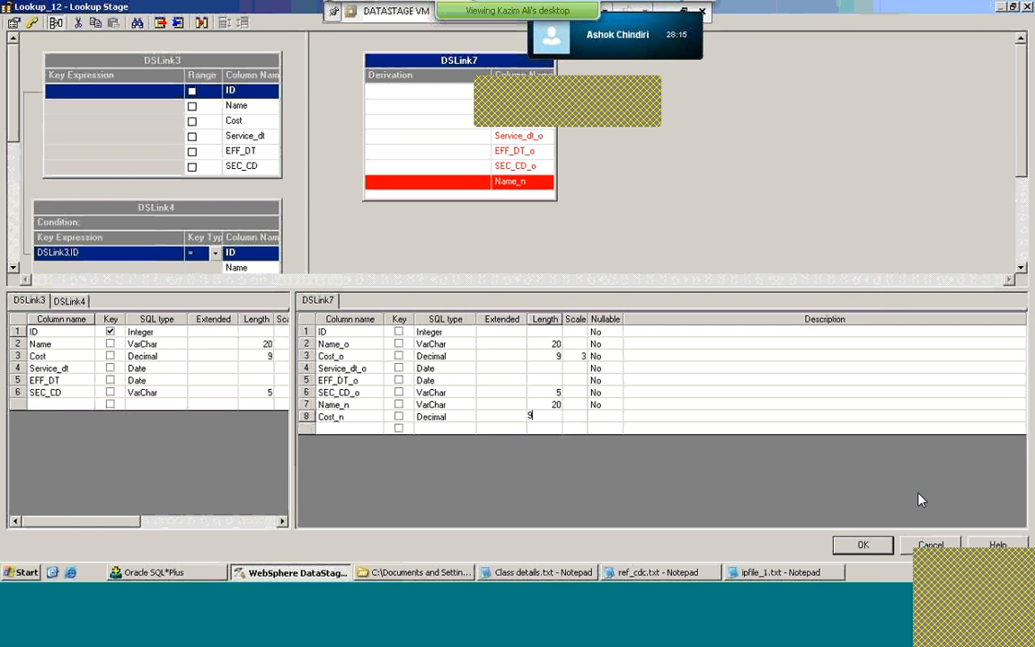
{"action": "left_click", "coordinate": [582, 416]}
{"action": "type", "text": "3"}
{"action": "left_click", "coordinate": [603, 419]}
{"action": "left_click", "coordinate": [617, 419]}
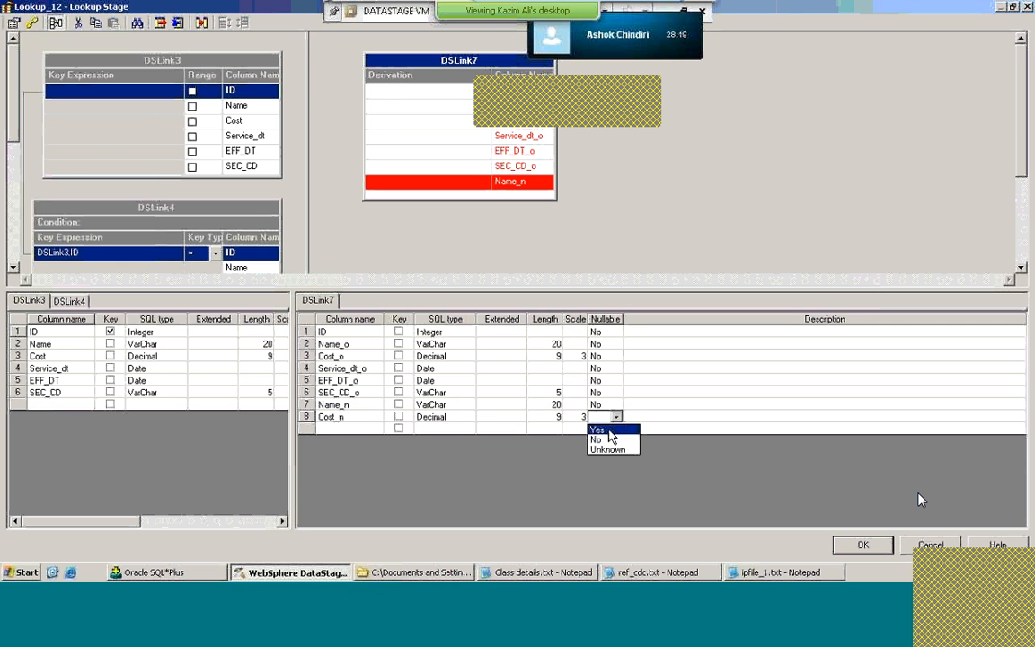
{"action": "left_click", "coordinate": [601, 428]}
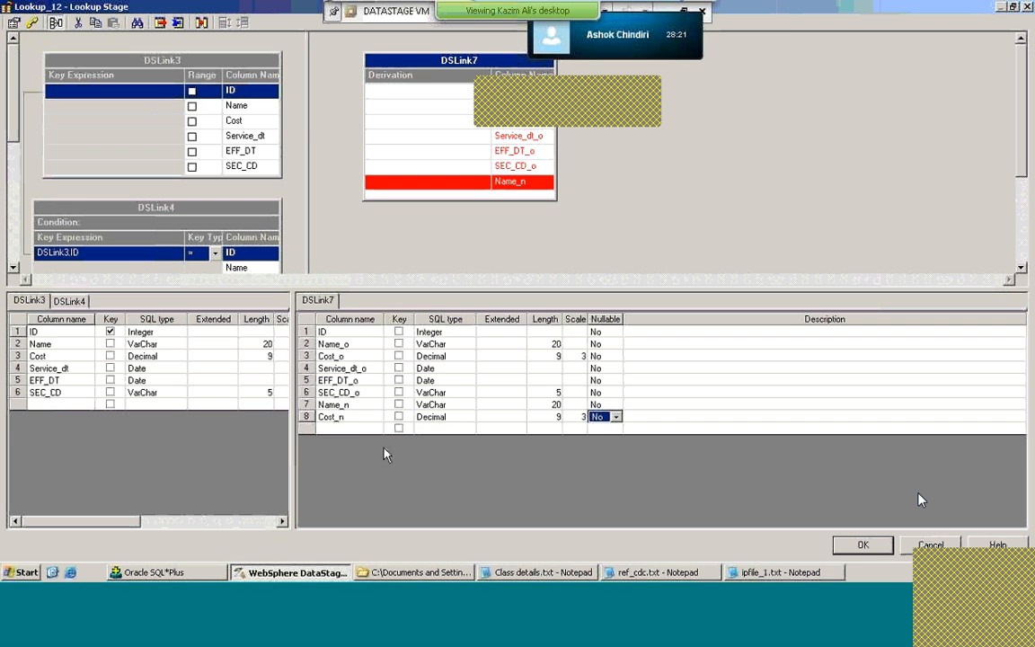
{"action": "left_click", "coordinate": [359, 429]}
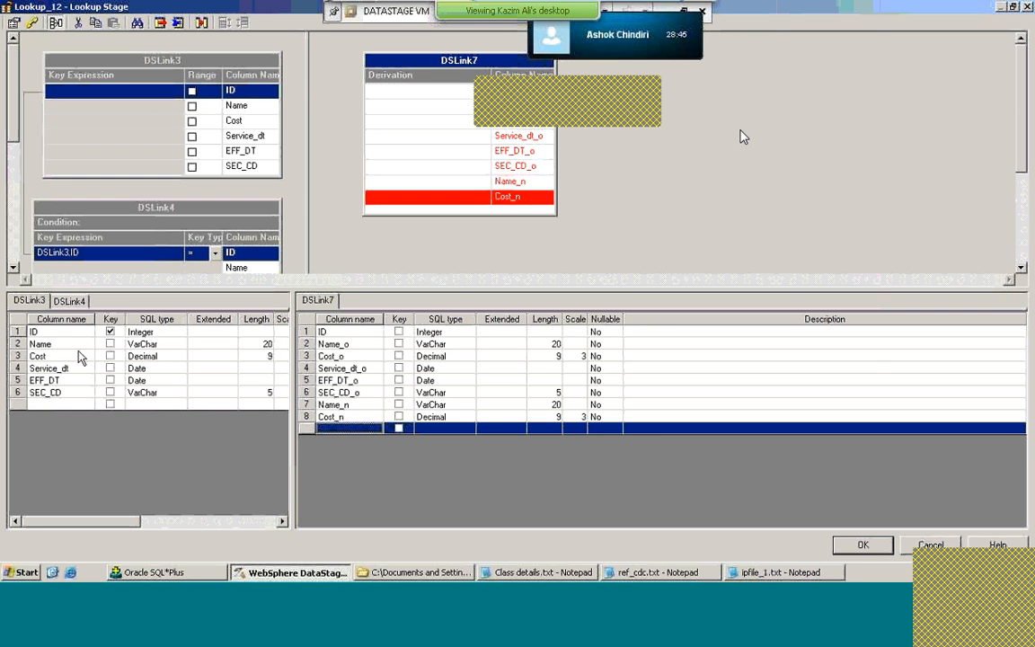
Step: Map the DSLink3 columns ID and Name to the derivations of ID and Name_o in DSLink7
{"action": "left_click", "coordinate": [52, 347]}
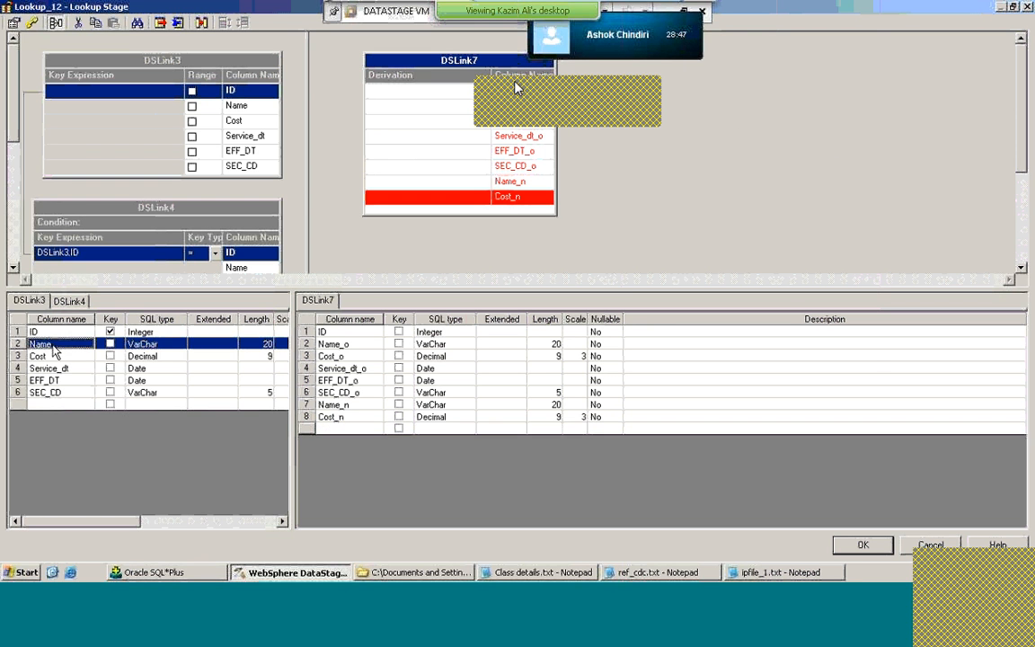
{"action": "mouse_move", "coordinate": [515, 82]}
{"action": "left_mouse_down"}
{"action": "mouse_move", "coordinate": [635, 78]}
{"action": "mouse_move", "coordinate": [730, 129]}
{"action": "left_mouse_up"}
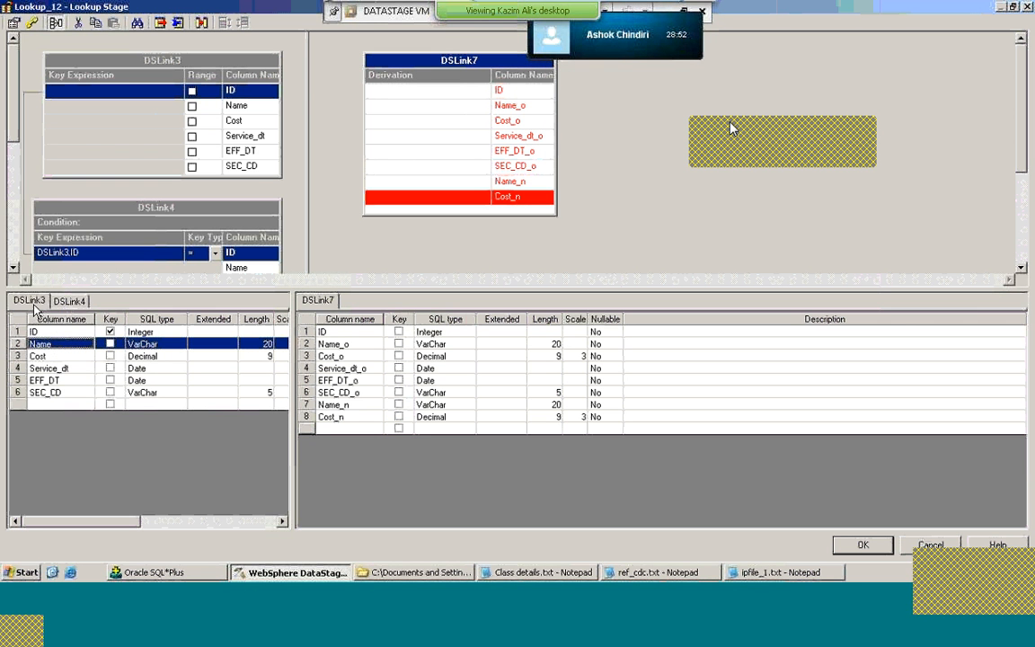
{"action": "left_click", "coordinate": [44, 333]}
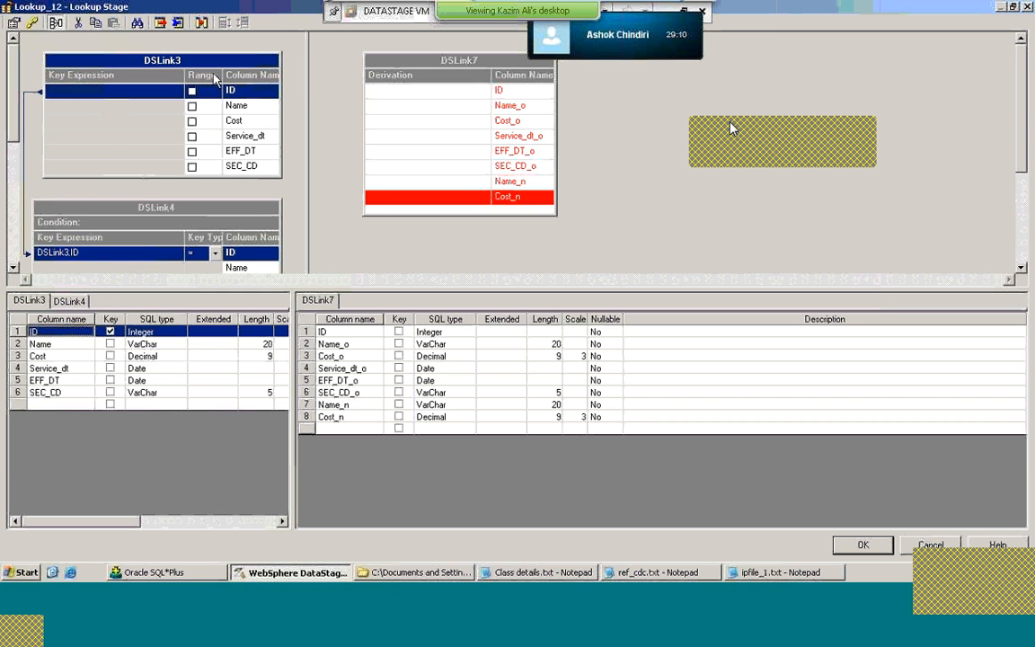
{"action": "left_click", "coordinate": [241, 93]}
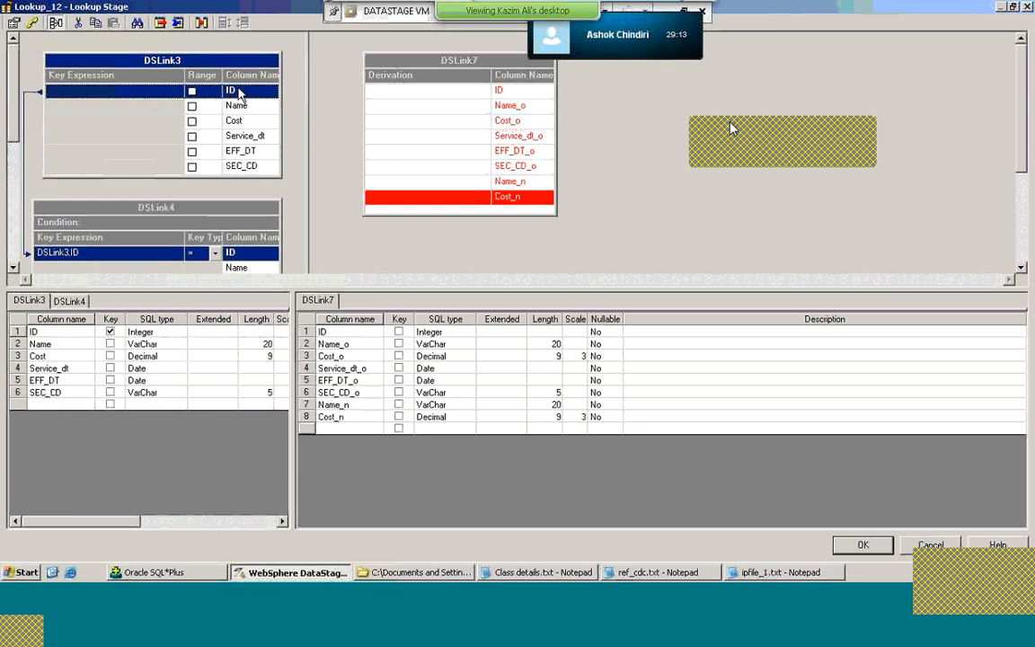
{"action": "left_click_drag", "start_coordinate": [235, 96], "coordinate": [360, 90]}
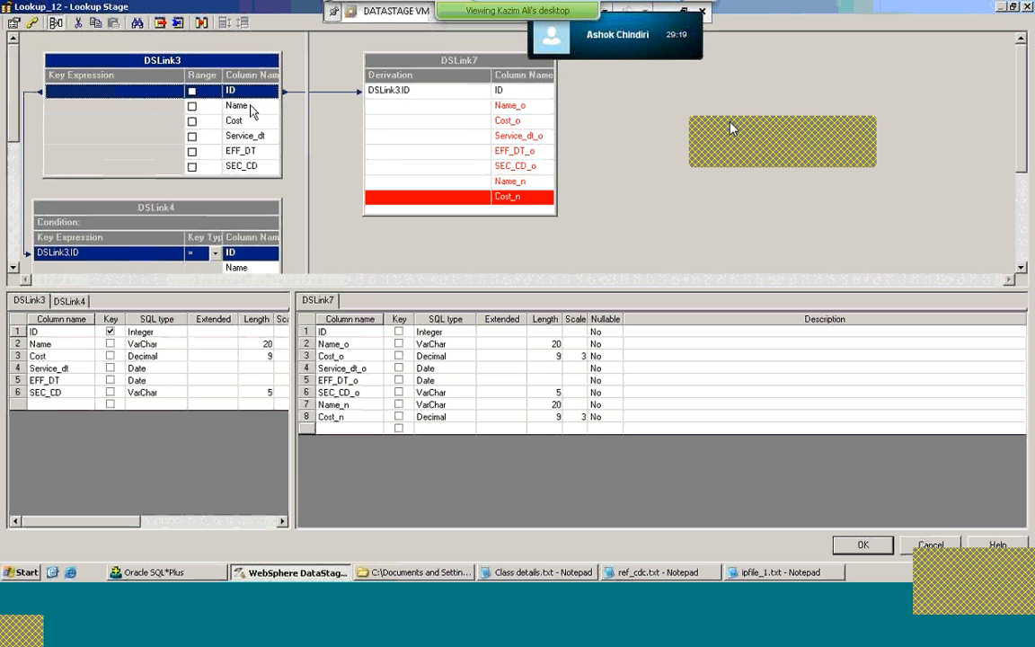
{"action": "left_click_drag", "start_coordinate": [252, 110], "coordinate": [387, 110]}
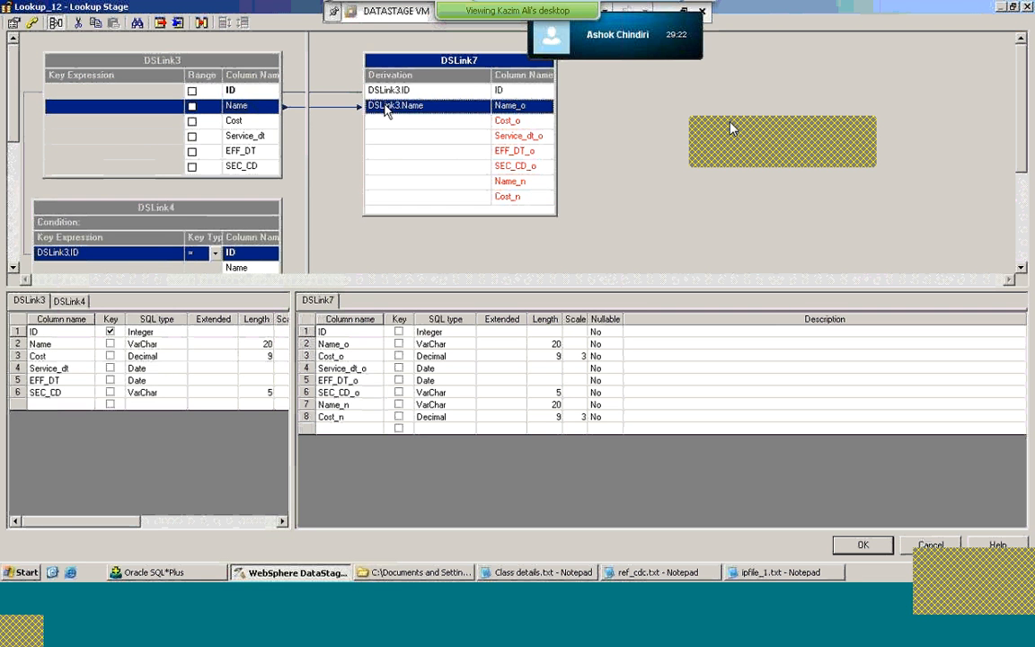
Step: Map the DSLink3 columns Cost, Service_dt, EFF_DT and SEC_CD to the derivations of Cost_o, Service_dt_o, EFF_DT_o and SEC_CD_o in DSLink7
{"action": "left_click", "coordinate": [256, 122]}
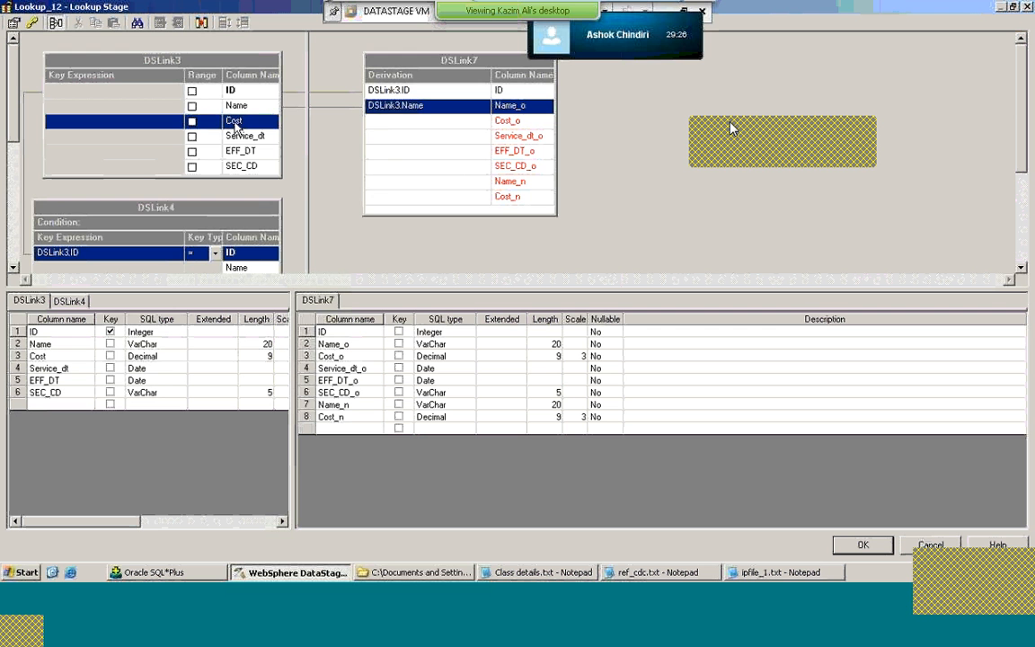
{"action": "left_click_drag", "start_coordinate": [236, 126], "coordinate": [399, 126]}
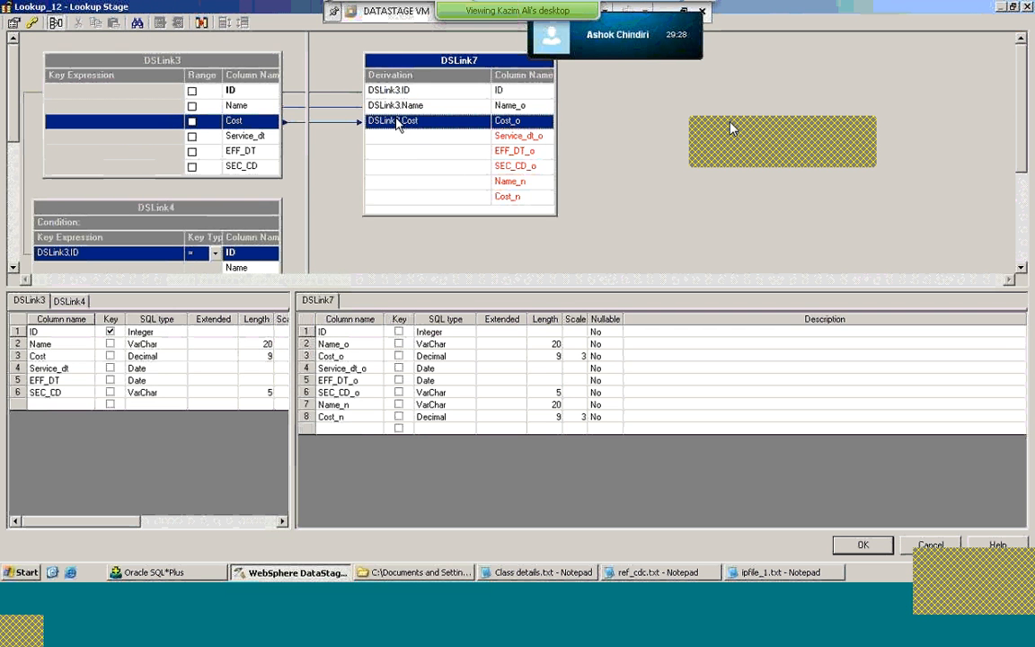
{"action": "left_click_drag", "start_coordinate": [238, 134], "coordinate": [371, 155]}
{"action": "left_click", "coordinate": [255, 167]}
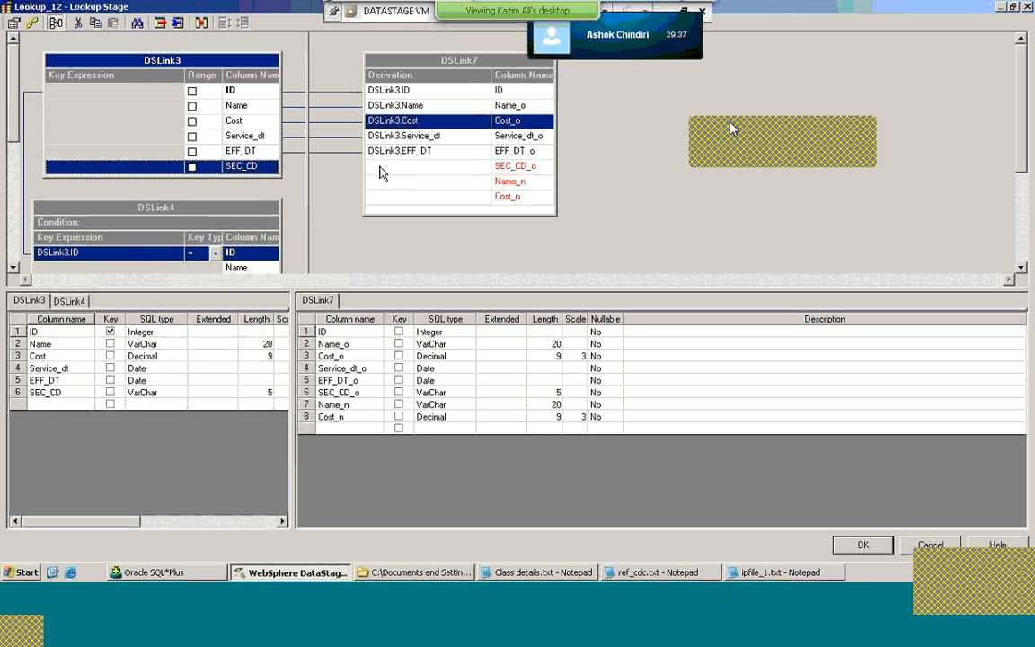
{"action": "left_click_drag", "start_coordinate": [232, 166], "coordinate": [382, 166]}
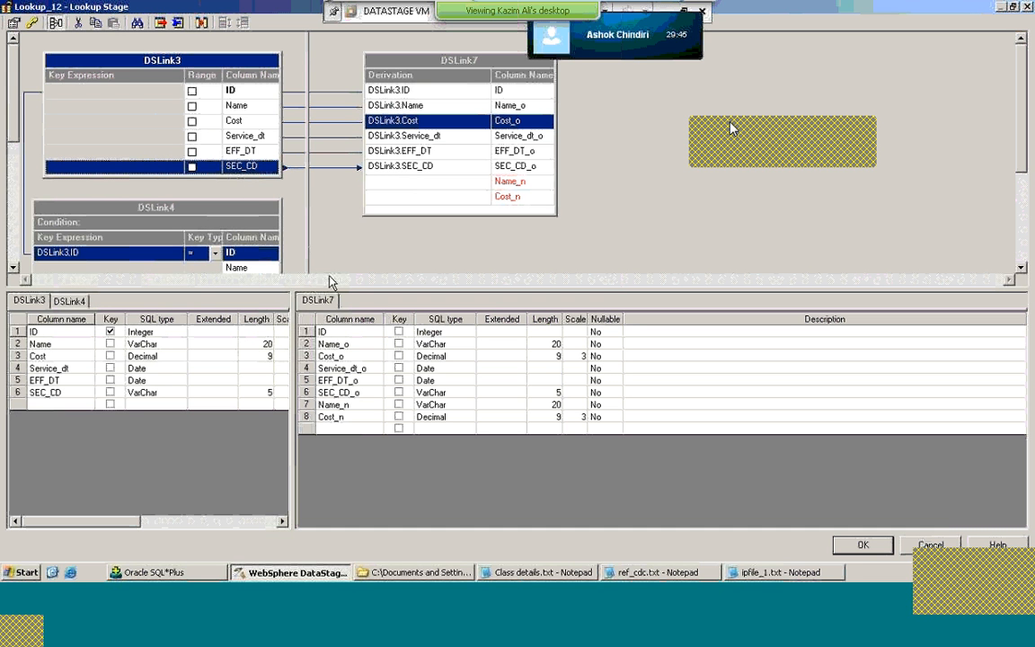
Step: Map the DSLink4 reference columns Name and Cost to the derivations of Name_n and Cost_n in DSLink7
{"action": "left_click", "coordinate": [13, 267]}
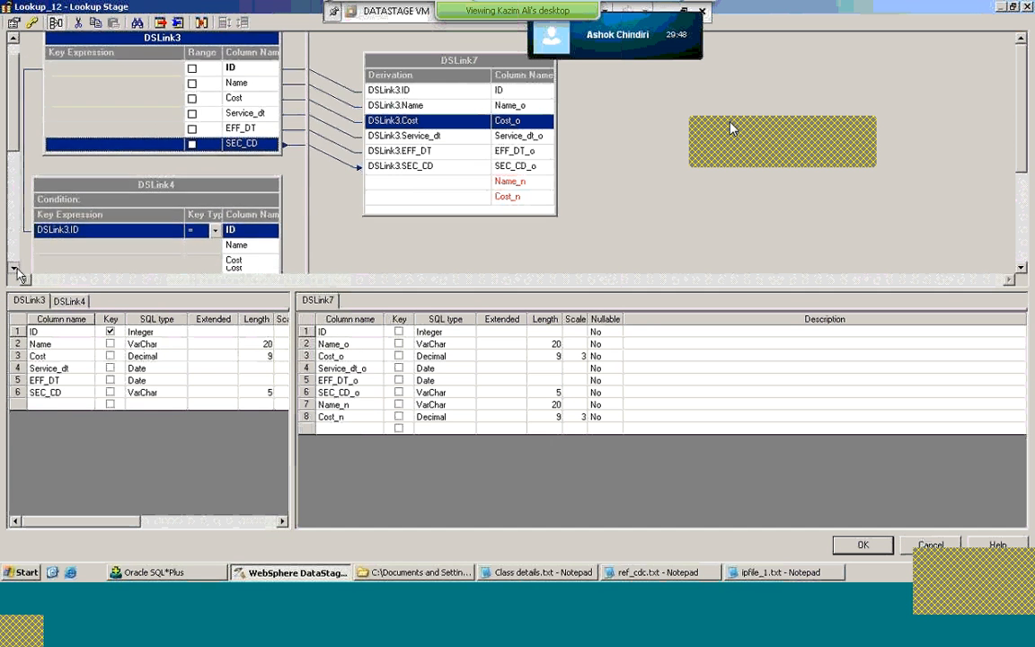
{"action": "left_click", "coordinate": [13, 267]}
{"action": "left_click", "coordinate": [14, 267]}
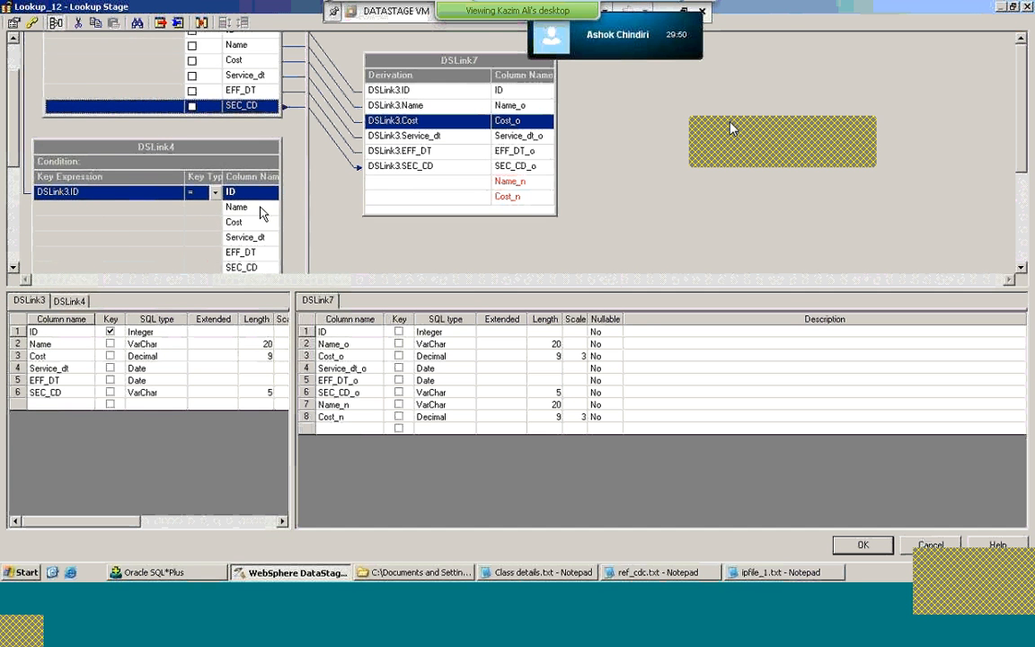
{"action": "left_click_drag", "start_coordinate": [262, 211], "coordinate": [371, 189]}
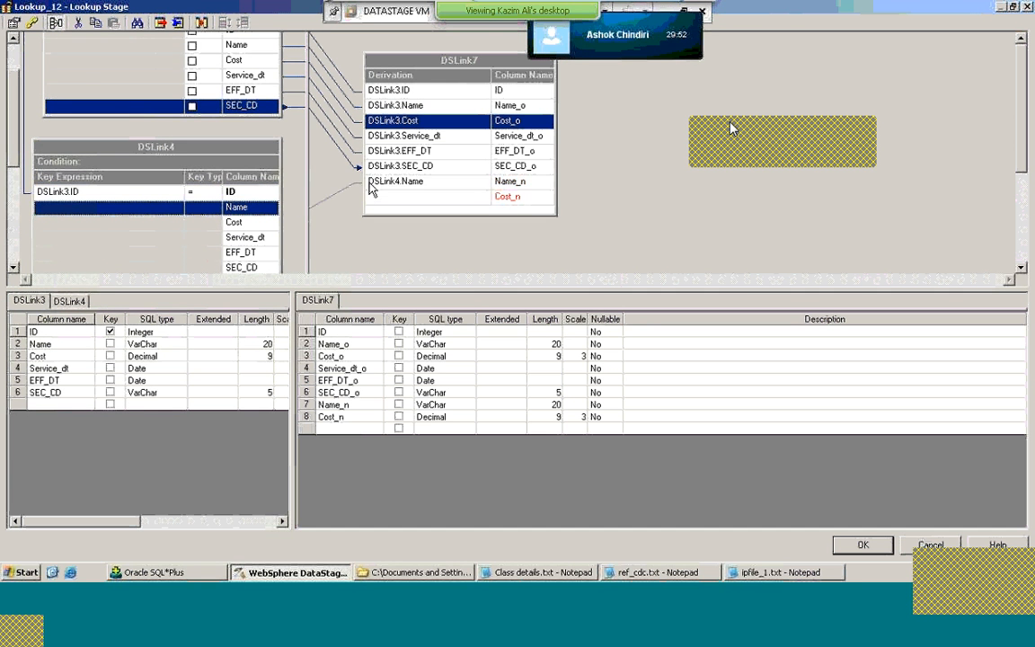
{"action": "left_click", "coordinate": [241, 224]}
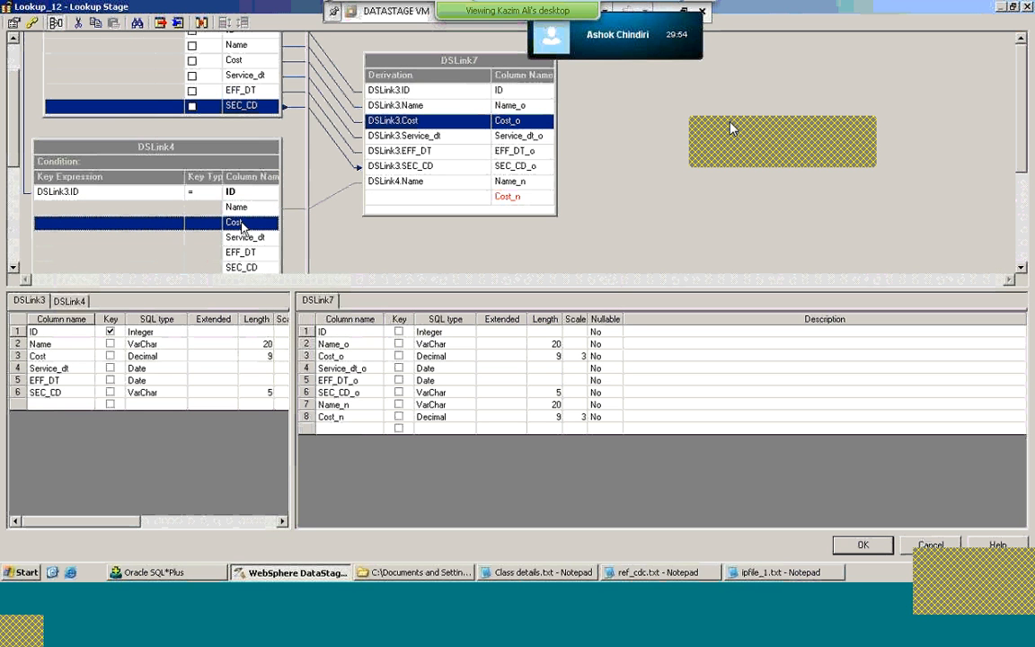
{"action": "left_click_drag", "start_coordinate": [241, 226], "coordinate": [376, 201]}
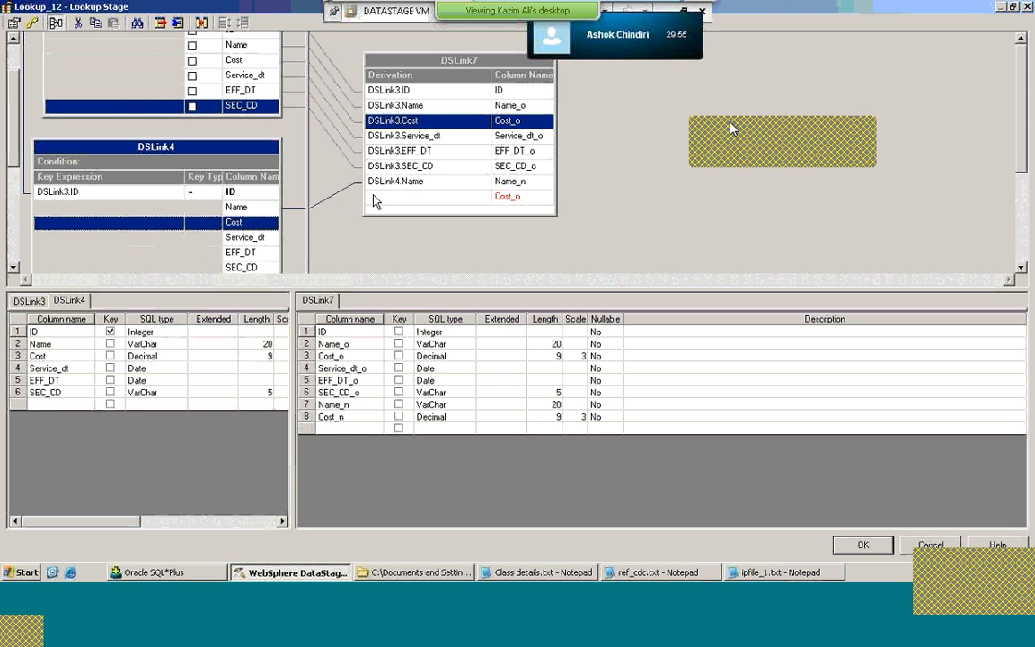
{"action": "left_click_drag", "start_coordinate": [265, 224], "coordinate": [378, 199]}
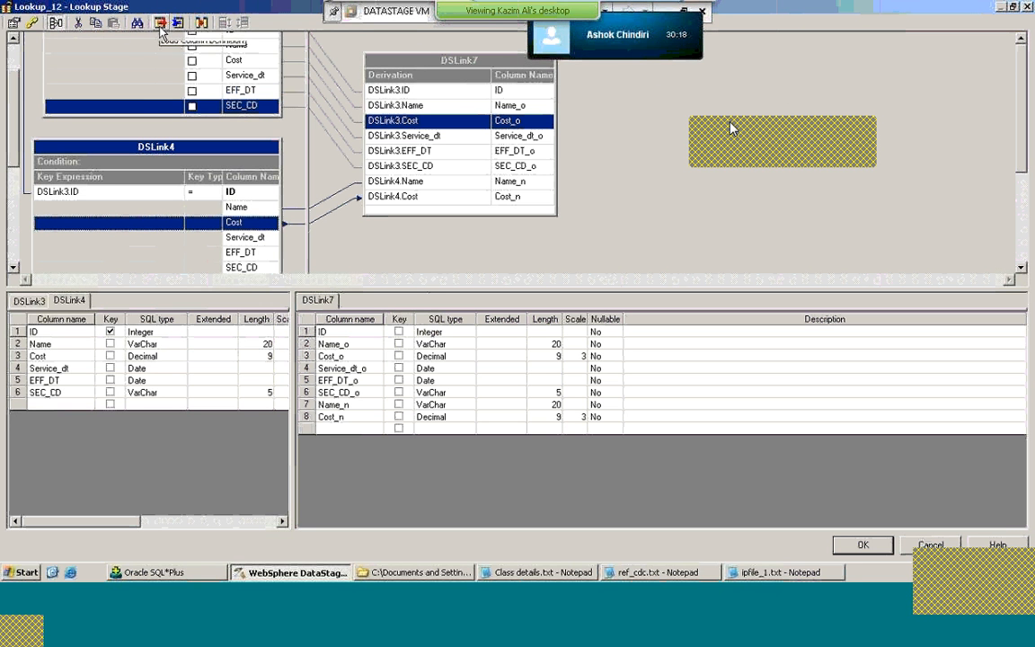
Step: Set the DSLink4 lookup failure action to Continue in the stage conditions and accept the Lookup_12 stage settings
{"action": "left_click", "coordinate": [32, 23]}
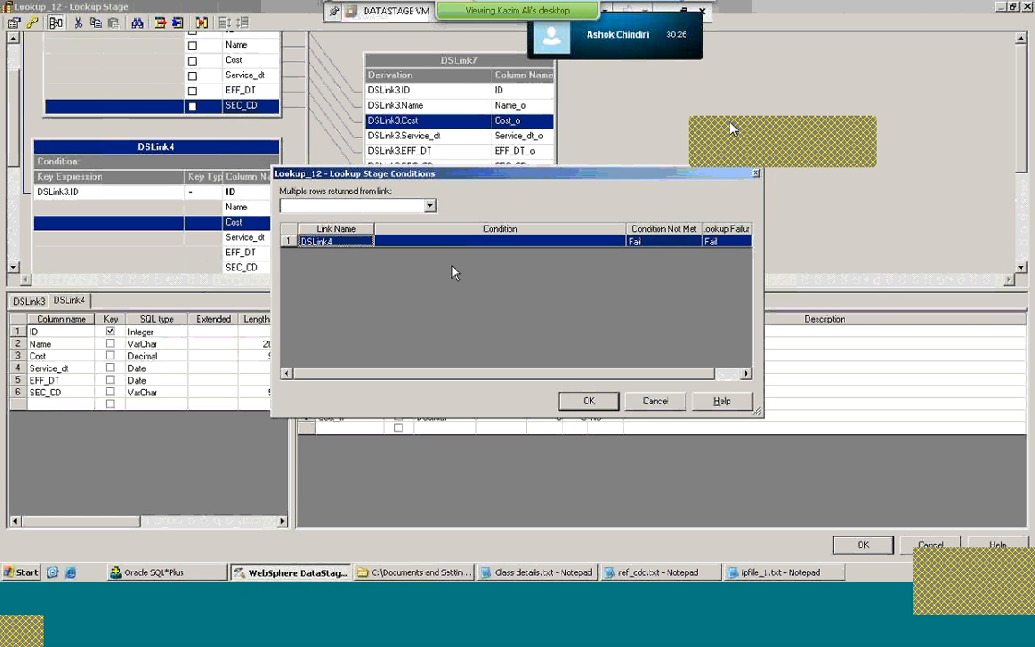
{"action": "left_click", "coordinate": [430, 208]}
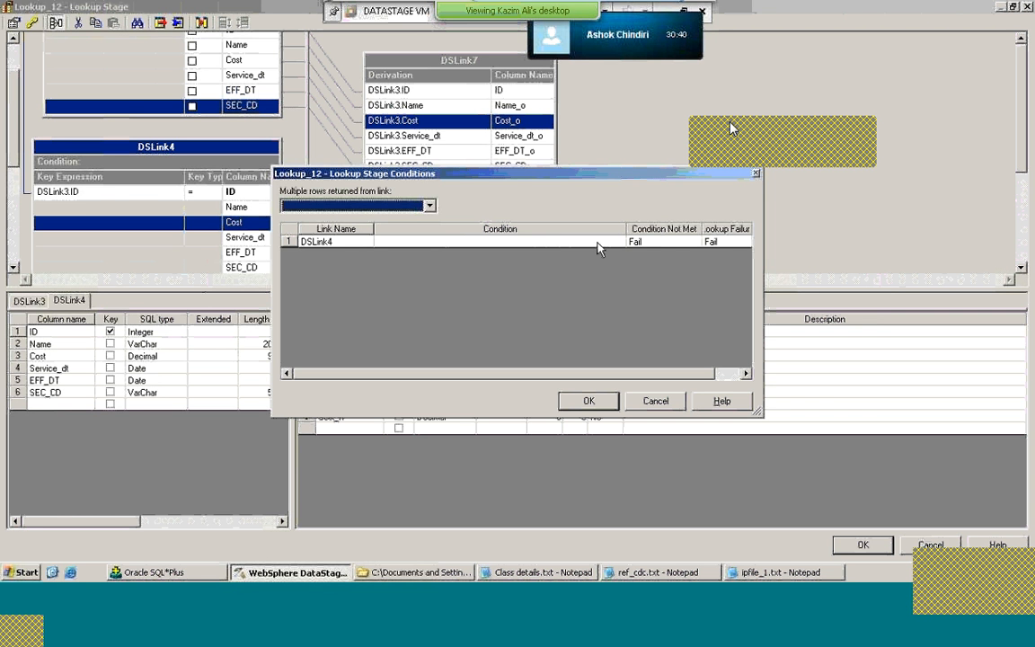
{"action": "left_click", "coordinate": [642, 245]}
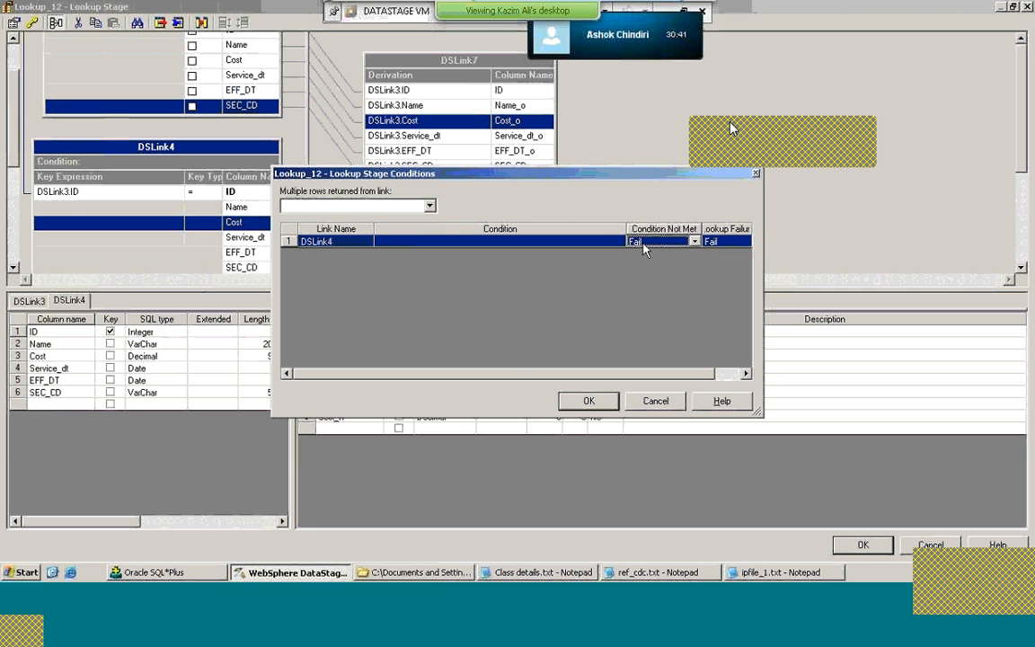
{"action": "left_click", "coordinate": [695, 243]}
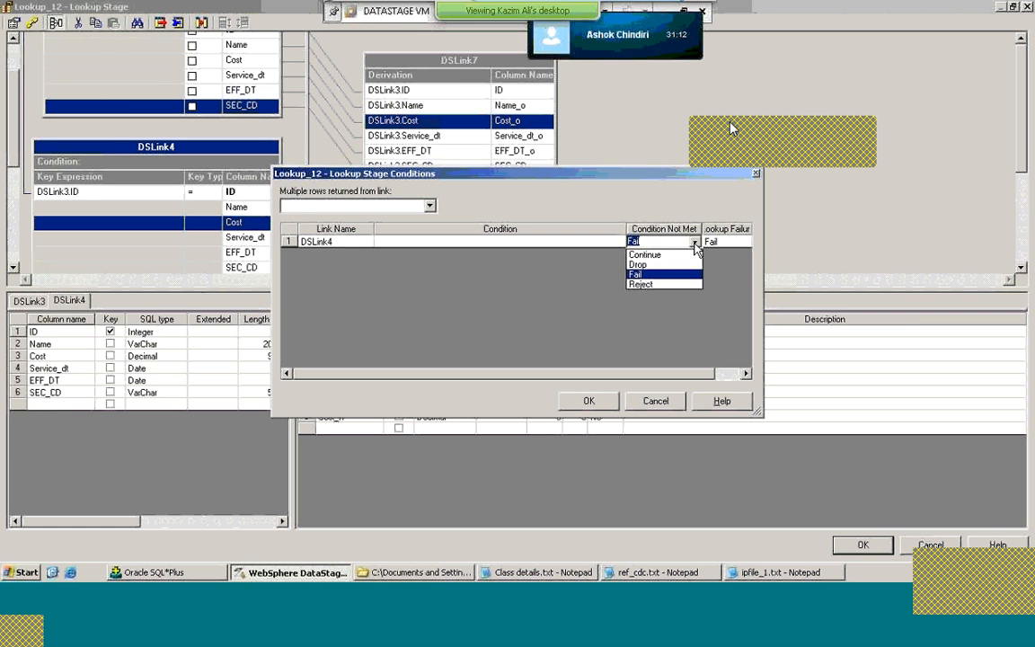
{"action": "left_click", "coordinate": [697, 249]}
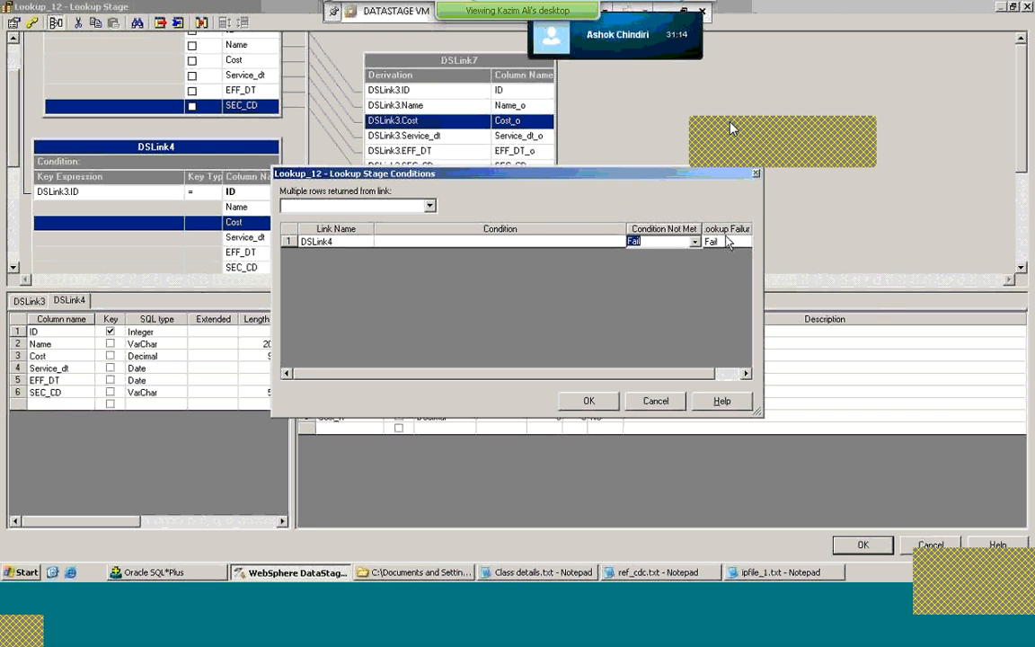
{"action": "left_click", "coordinate": [726, 243]}
{"action": "left_click", "coordinate": [743, 244]}
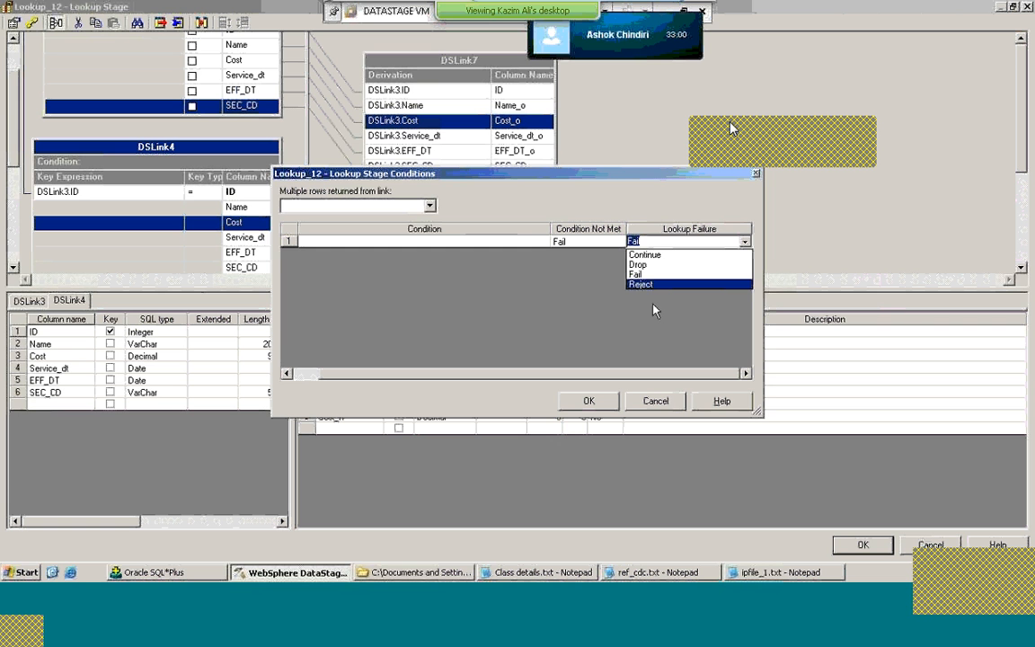
{"action": "left_click", "coordinate": [675, 256]}
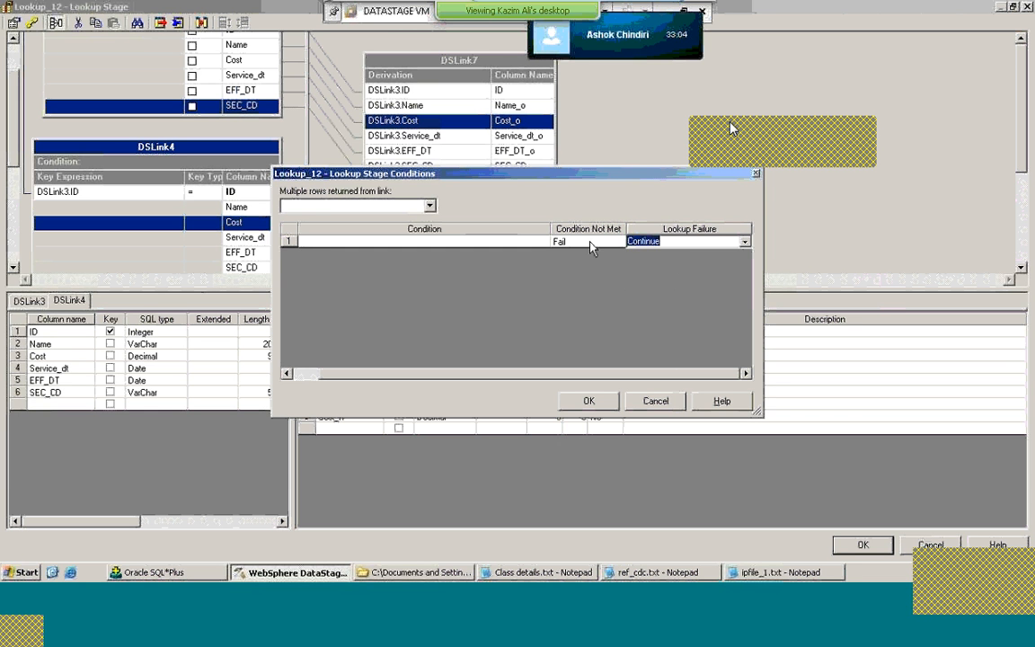
{"action": "left_click", "coordinate": [589, 401]}
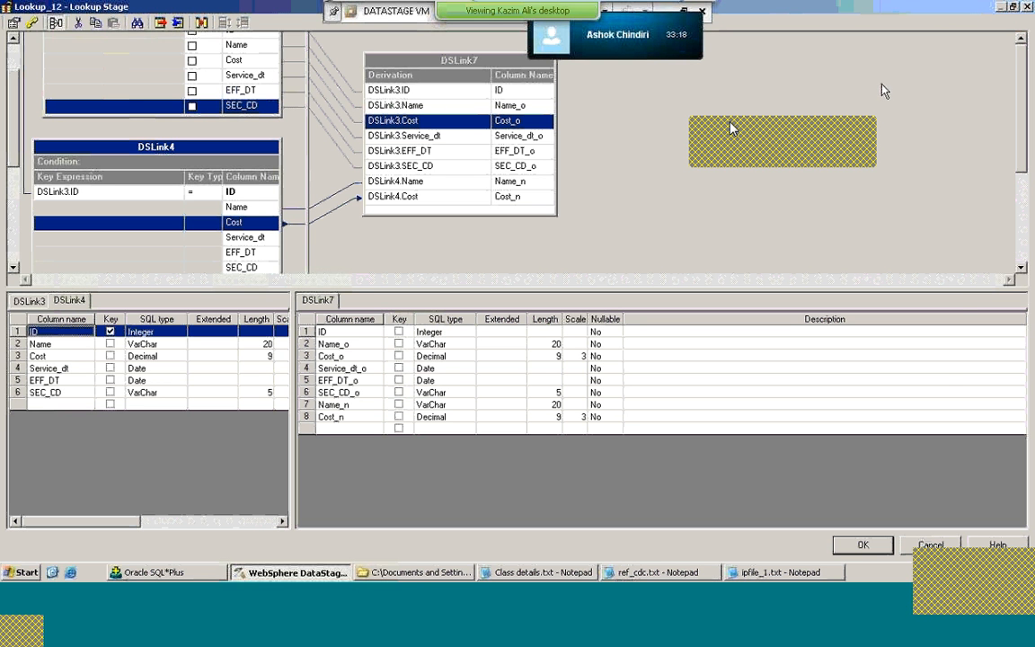
{"action": "left_click", "coordinate": [865, 545]}
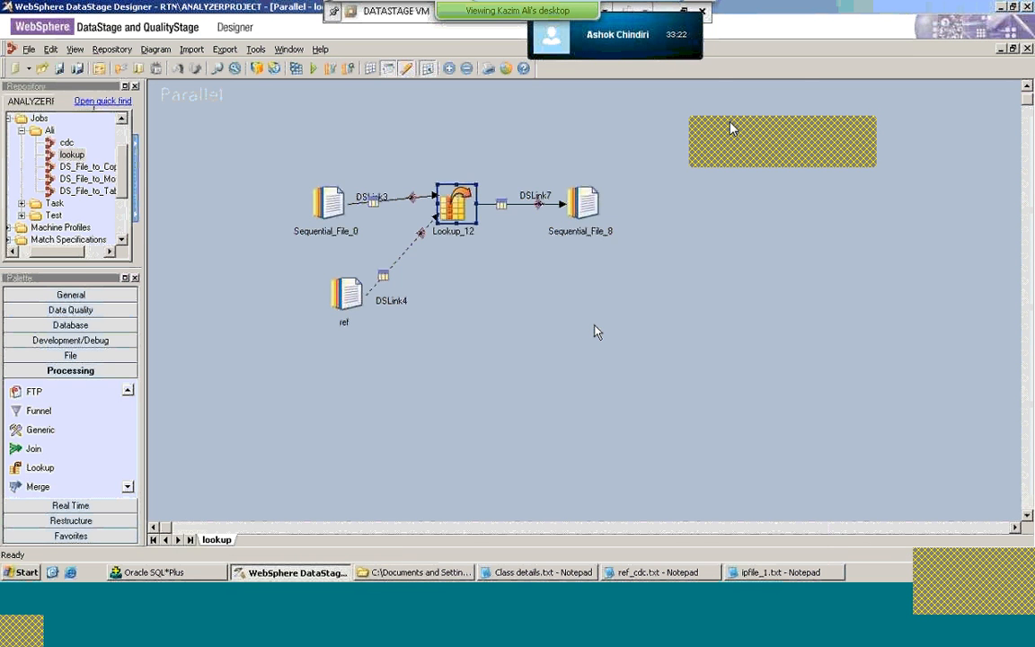
Step: In Sequential_File_8, change the cdc prefix of the target output file name to lookup
{"action": "double_click", "coordinate": [582, 203]}
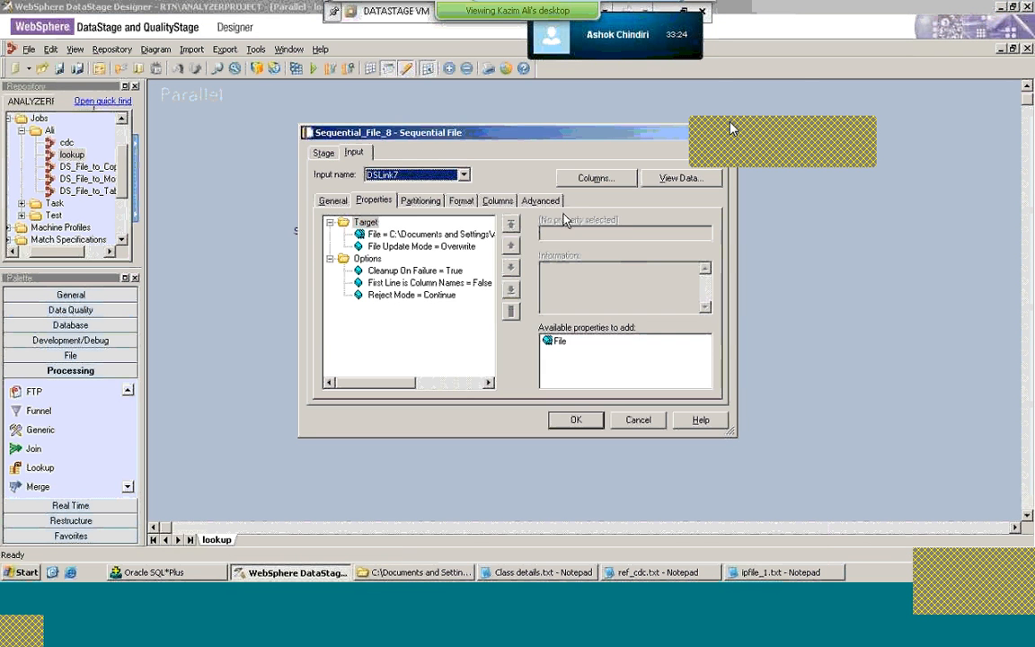
{"action": "left_click", "coordinate": [528, 235]}
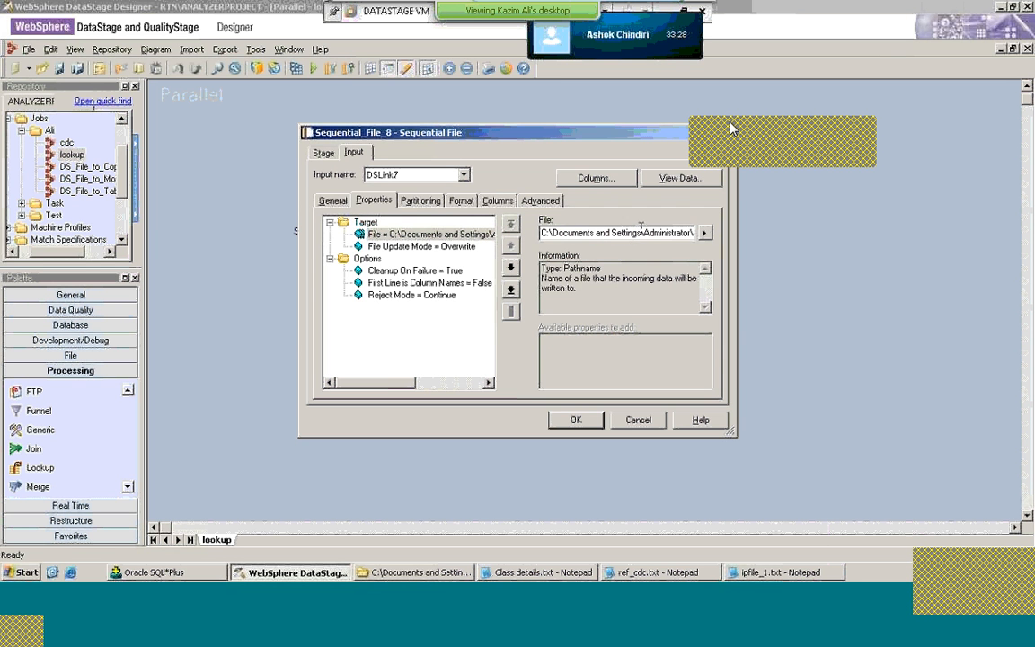
{"action": "key", "text": "End"}
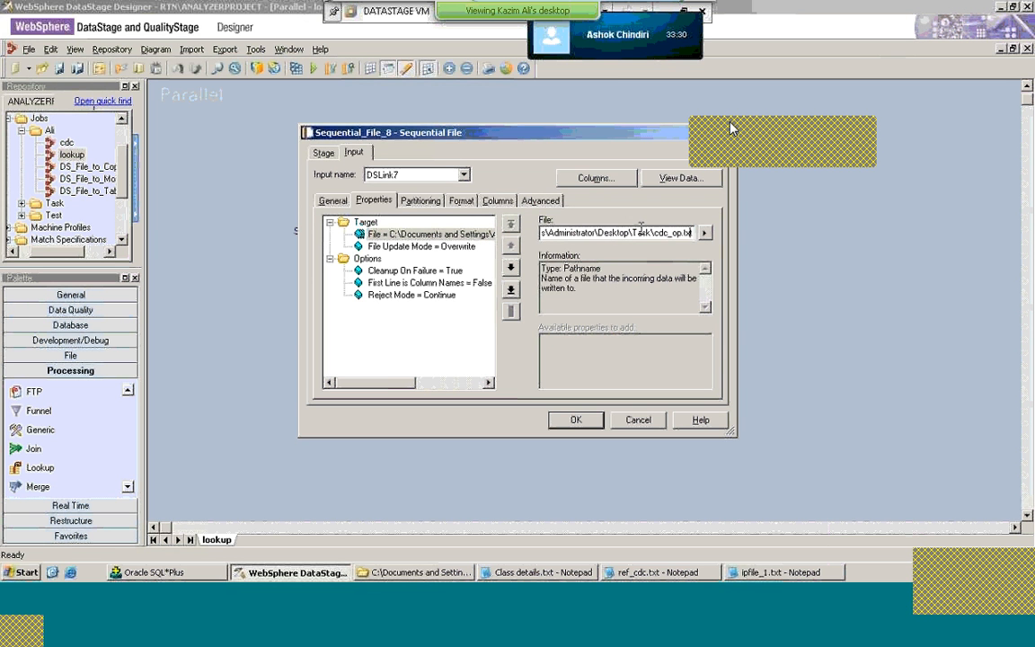
{"action": "key", "text": "Left"}
{"action": "key", "text": "Left"}
{"action": "key", "text": "Left"}
{"action": "key", "text": "Left"}
{"action": "key", "text": "Left"}
{"action": "key", "text": "Left"}
{"action": "key", "text": "Left"}
{"action": "key", "text": "Left"}
{"action": "key", "text": "BackSpace"}
{"action": "key", "text": "BackSpace"}
{"action": "key", "text": "BackSpace"}
{"action": "type", "text": "lookup"}
Step: Make the Name_n and Cost_n columns of Sequential_File_8 nullable and accept the stage settings
{"action": "left_click", "coordinate": [485, 205]}
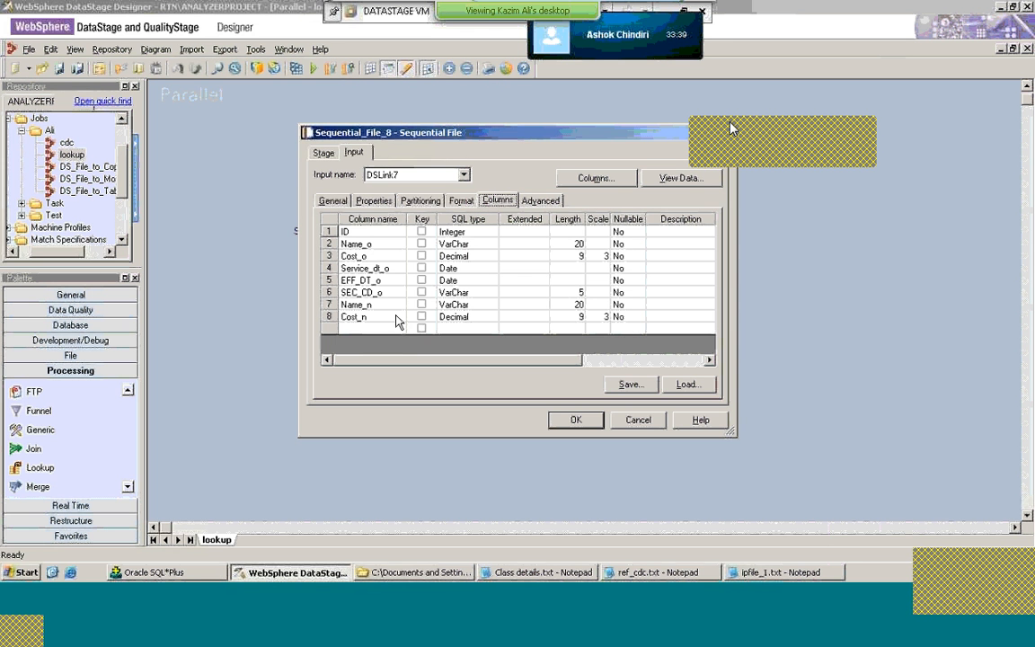
{"action": "left_click", "coordinate": [580, 421]}
{"action": "left_click", "coordinate": [638, 305]}
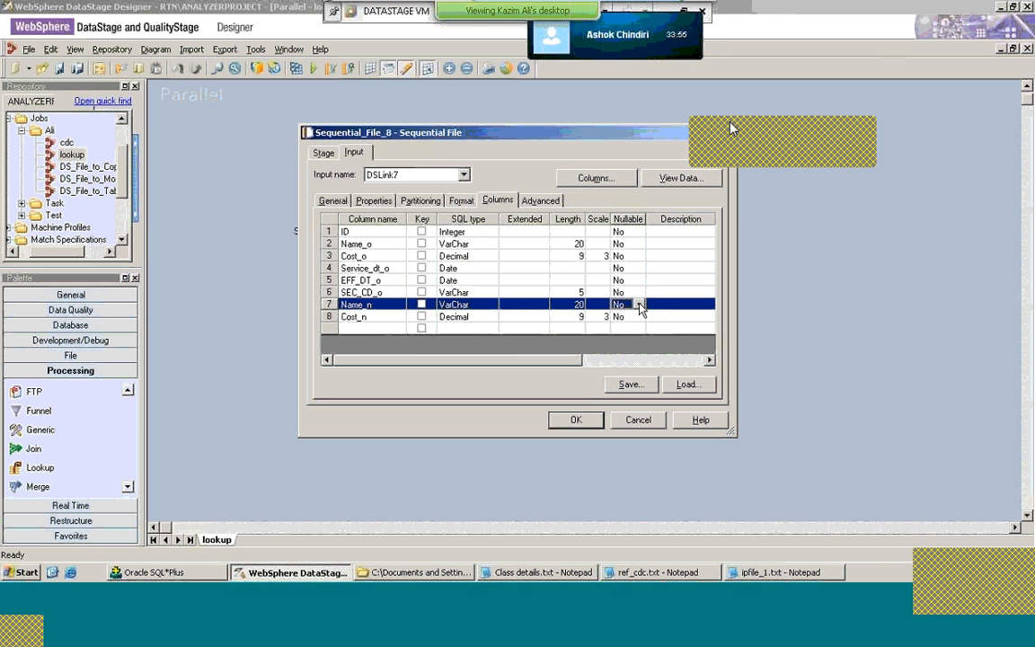
{"action": "left_click", "coordinate": [639, 305]}
{"action": "left_click", "coordinate": [635, 327]}
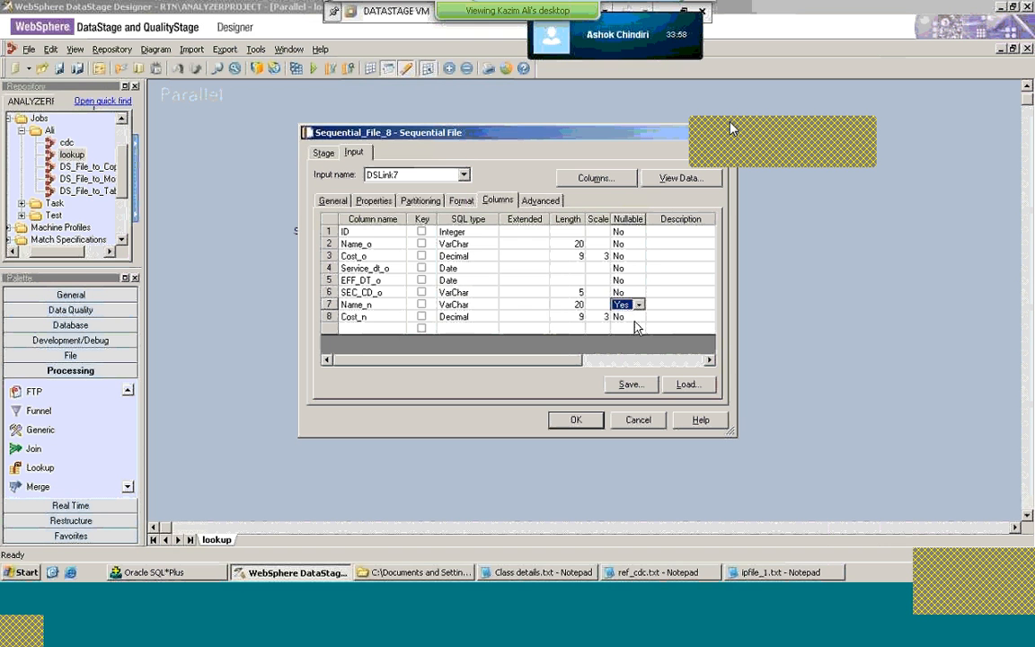
{"action": "left_click", "coordinate": [635, 319]}
{"action": "left_click", "coordinate": [638, 318]}
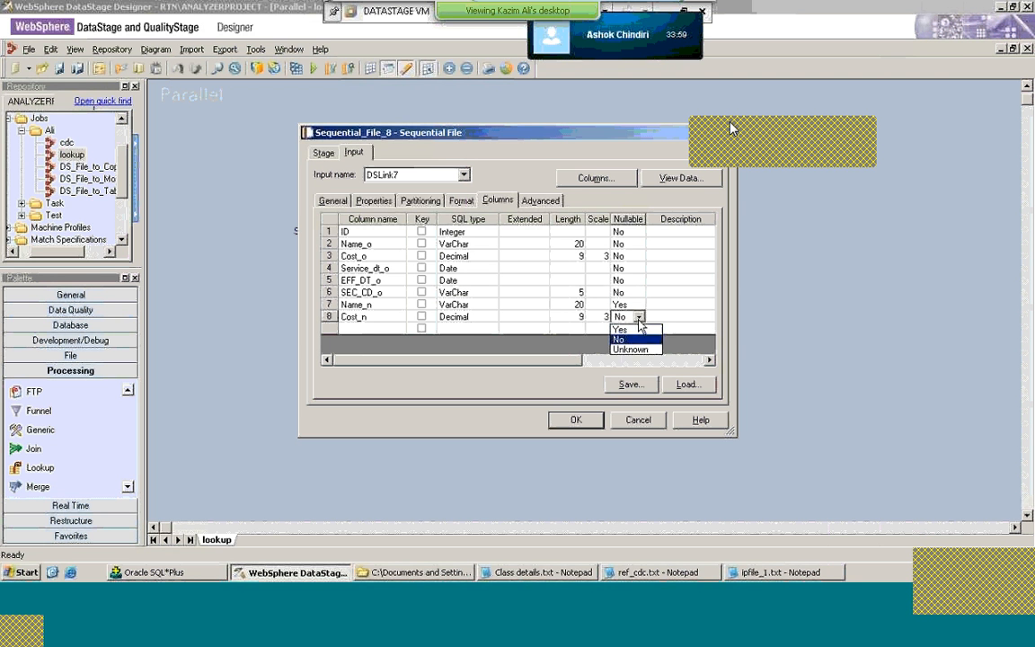
{"action": "left_click", "coordinate": [627, 329]}
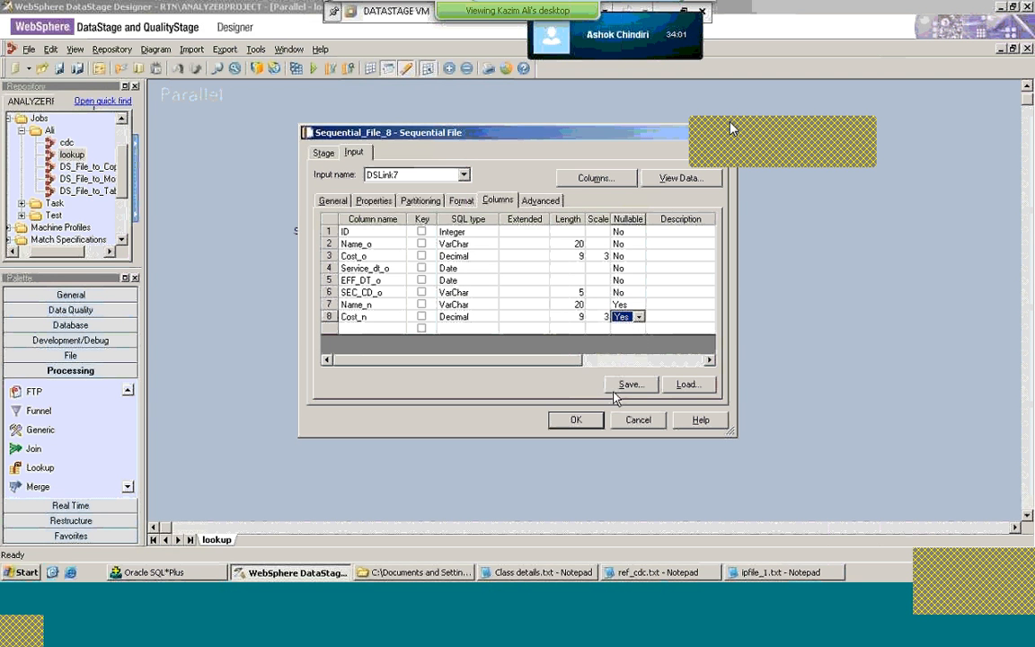
{"action": "left_click", "coordinate": [562, 307]}
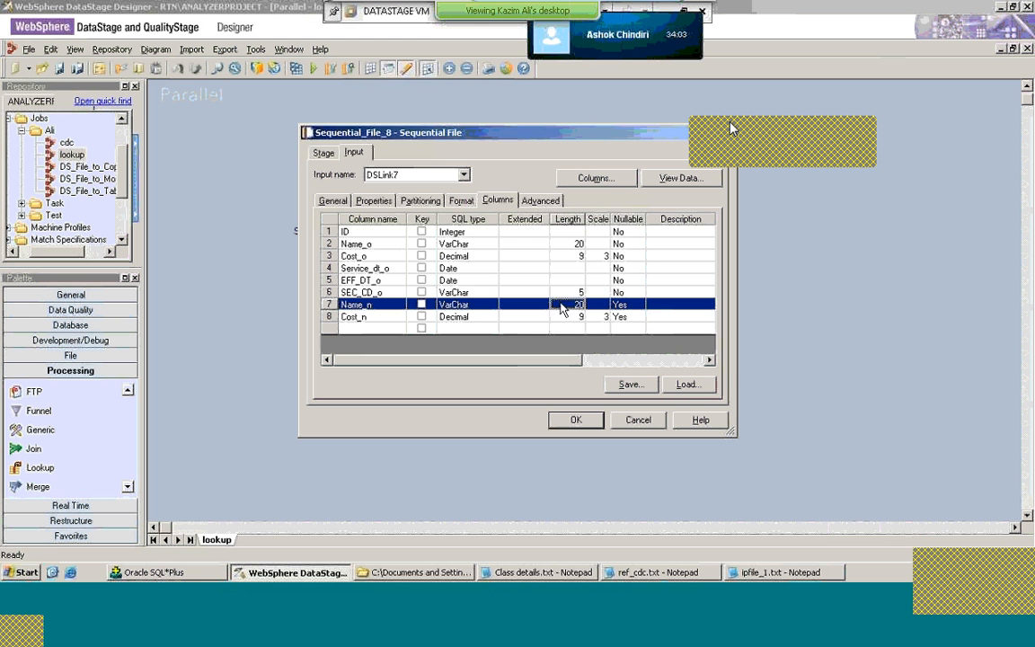
{"action": "left_click", "coordinate": [654, 306]}
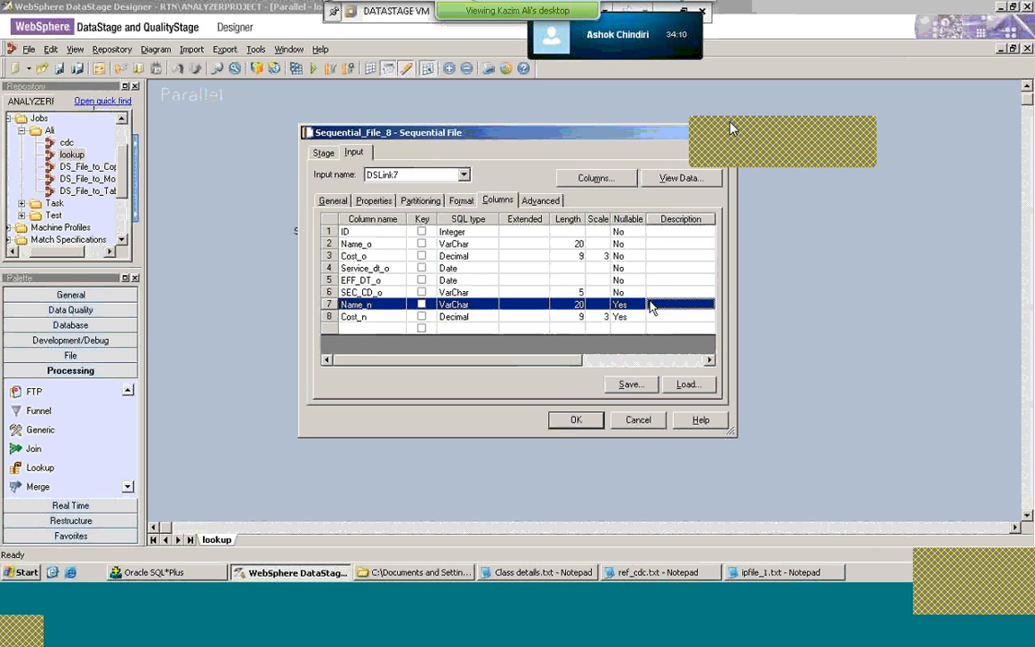
{"action": "left_click", "coordinate": [553, 423]}
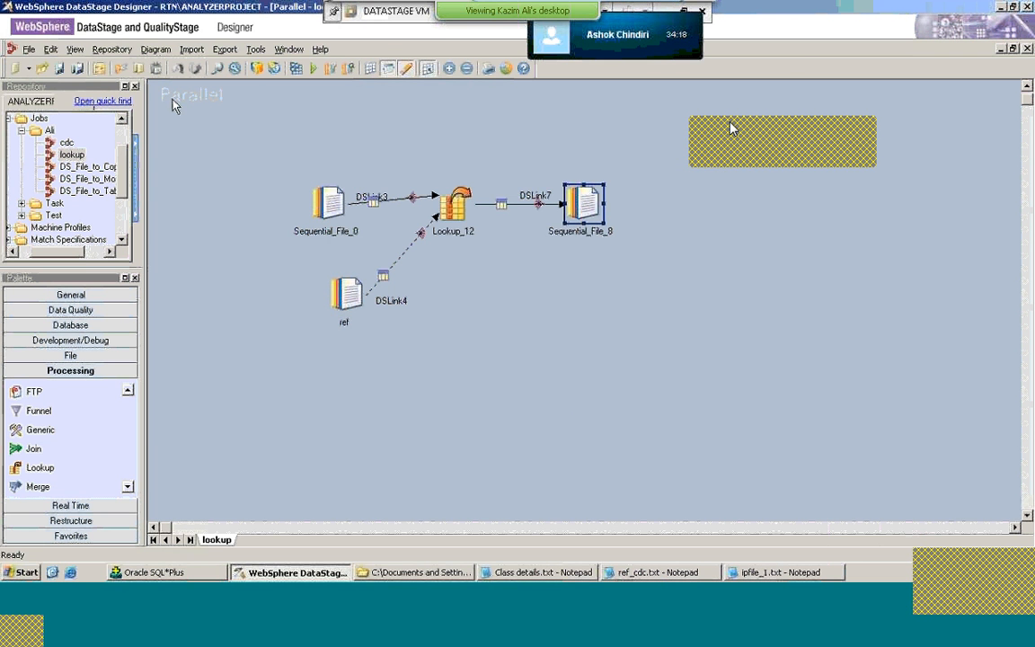
Step: Save and compile the lookup job
{"action": "left_click", "coordinate": [61, 69]}
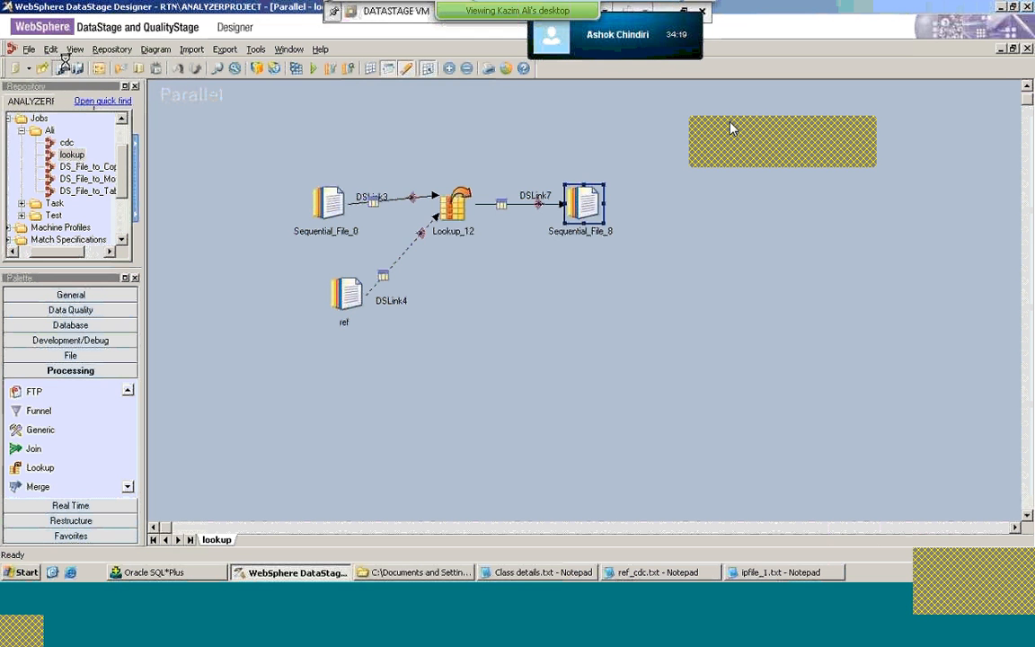
{"action": "left_click", "coordinate": [297, 70]}
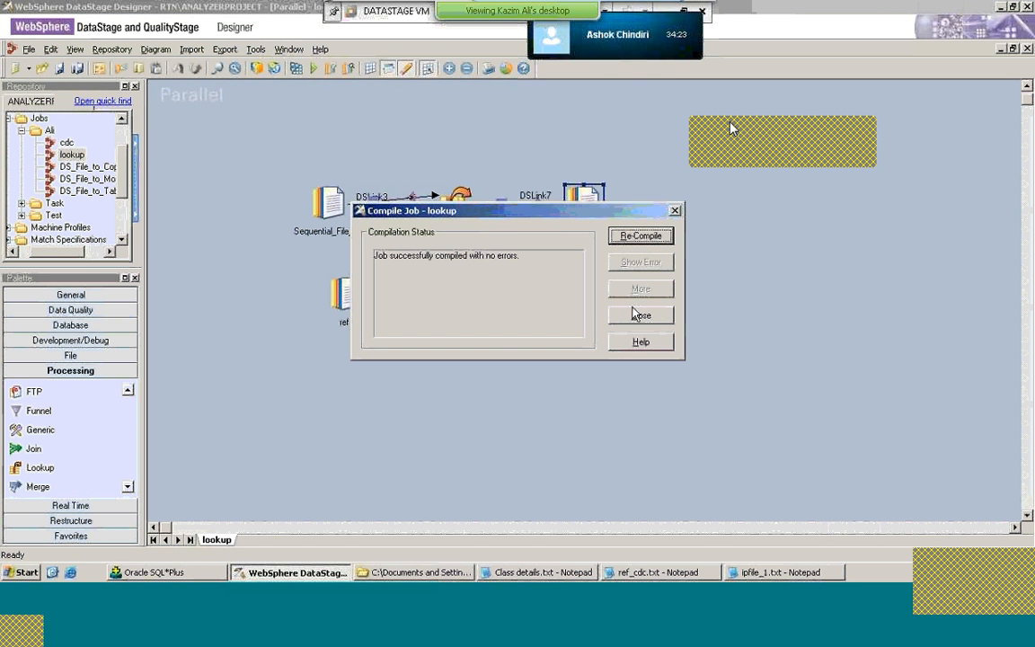
{"action": "left_click", "coordinate": [632, 320]}
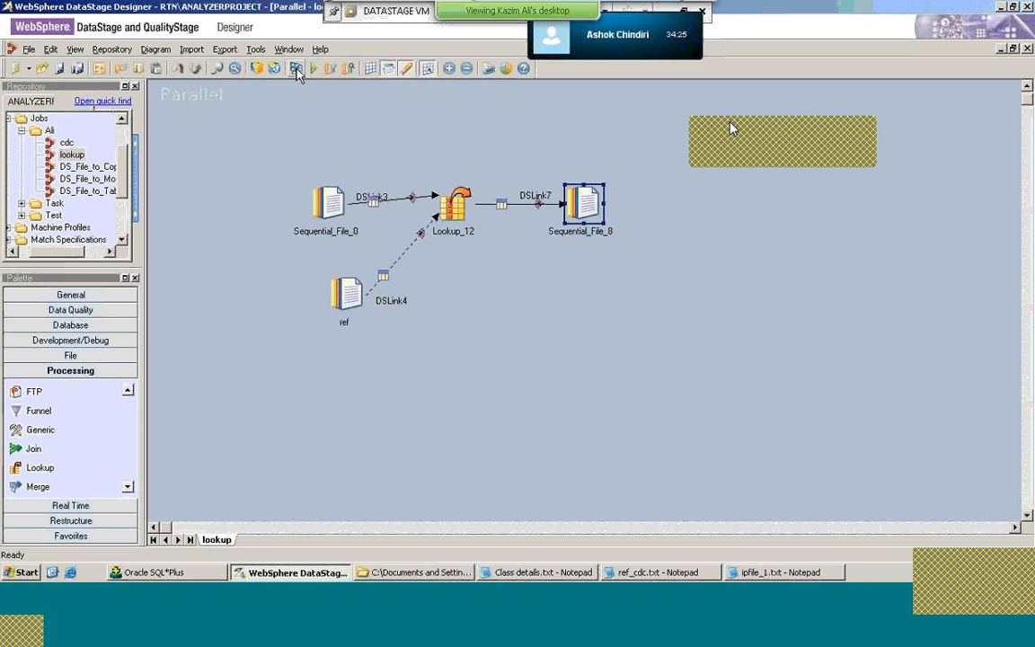
Step: Run the compiled lookup job with the default run options
{"action": "left_click", "coordinate": [313, 70]}
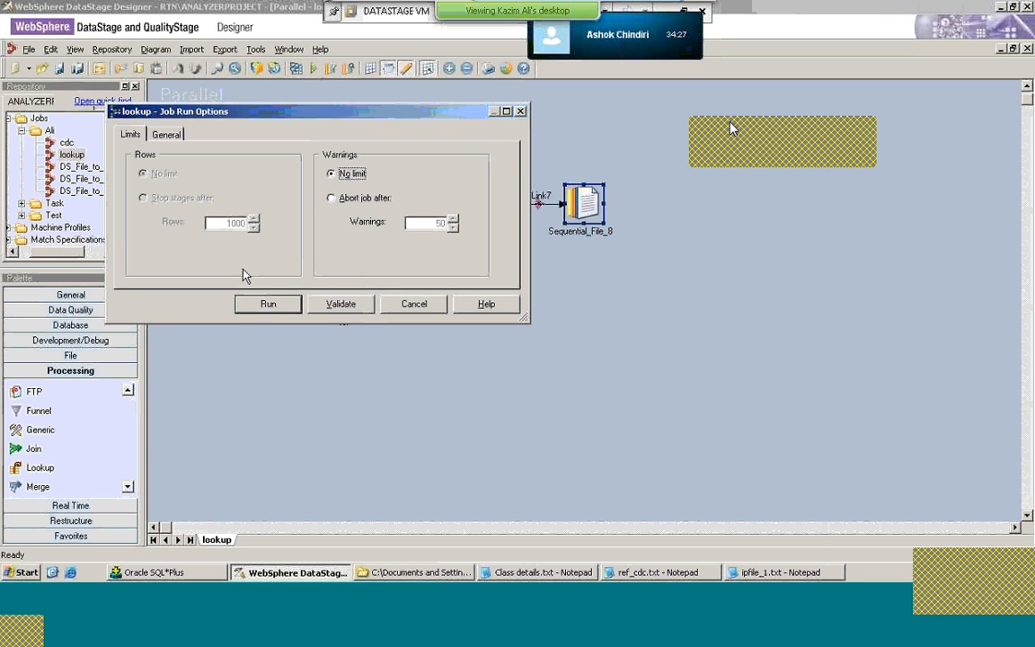
{"action": "left_click", "coordinate": [266, 304]}
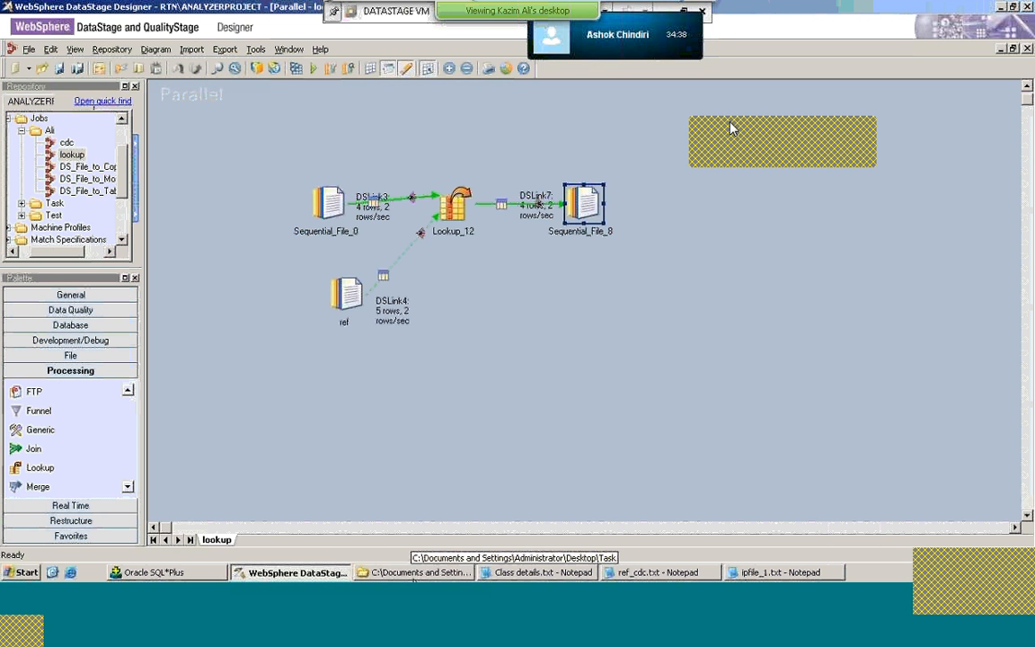
Step: Open lookup_op.txt from the Task folder and compare its rows with ipfile_1.txt and ref_cdc.txt, including the ID missing from the reference
{"action": "left_click", "coordinate": [416, 573]}
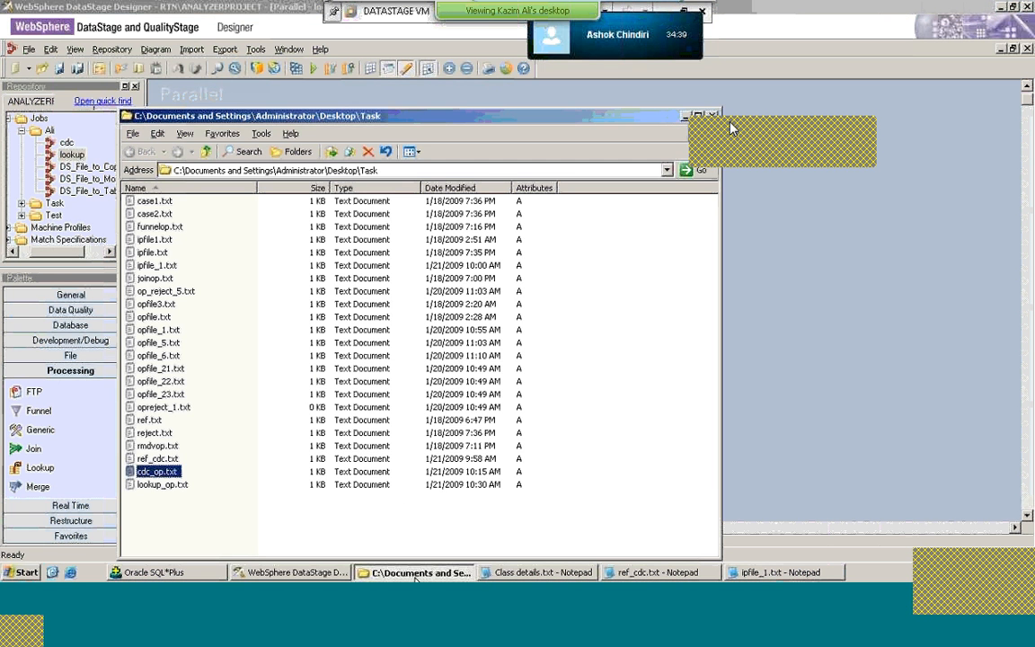
{"action": "double_click", "coordinate": [179, 487]}
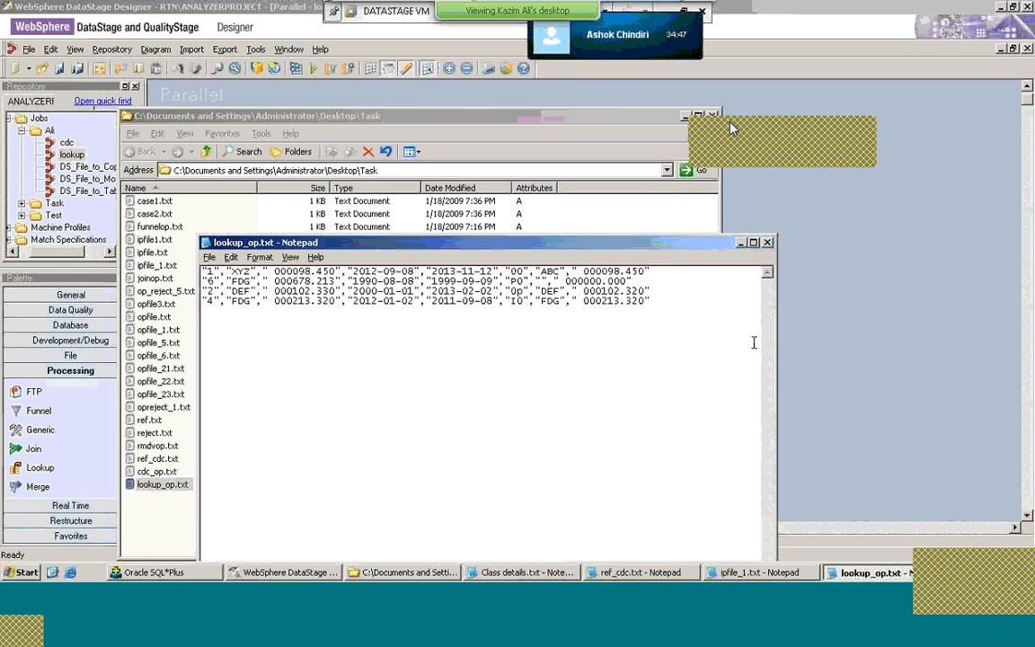
{"action": "left_click", "coordinate": [751, 573]}
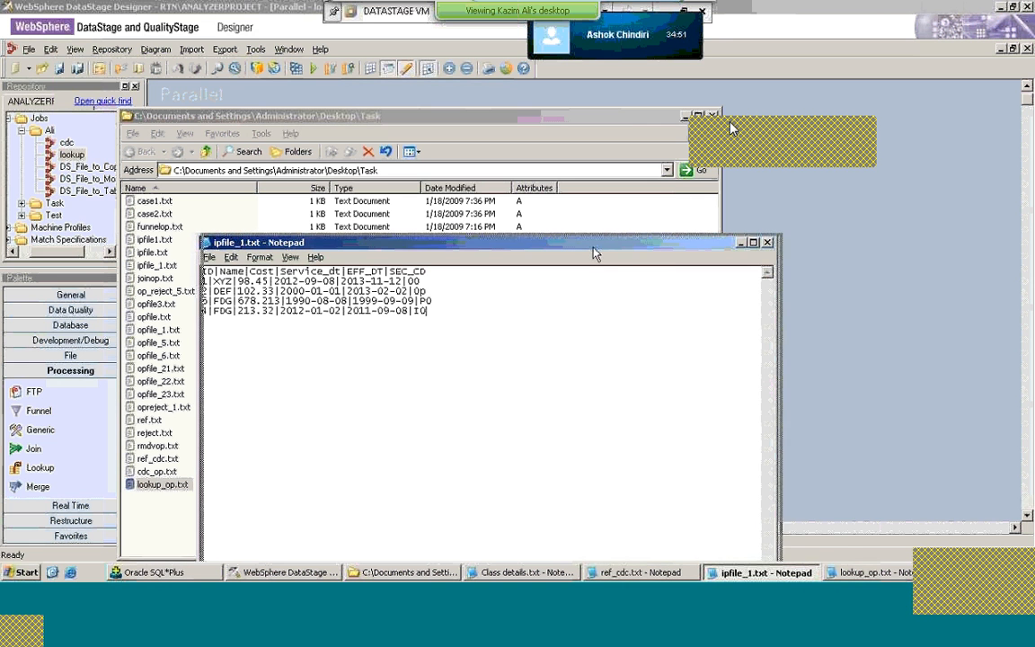
{"action": "left_click_drag", "start_coordinate": [591, 259], "coordinate": [845, 222]}
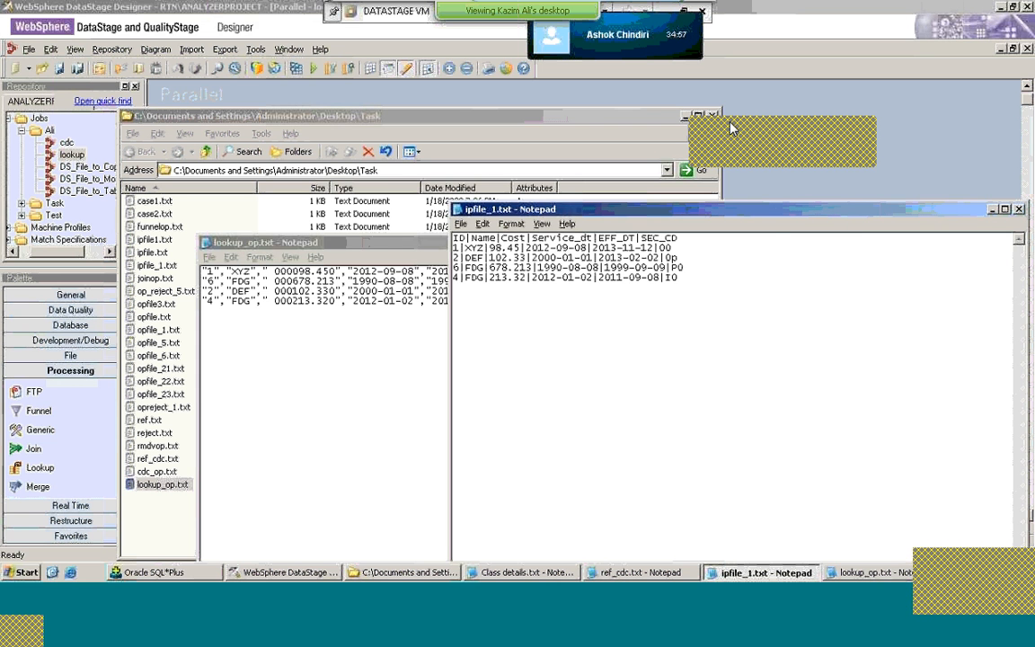
{"action": "left_click", "coordinate": [355, 248]}
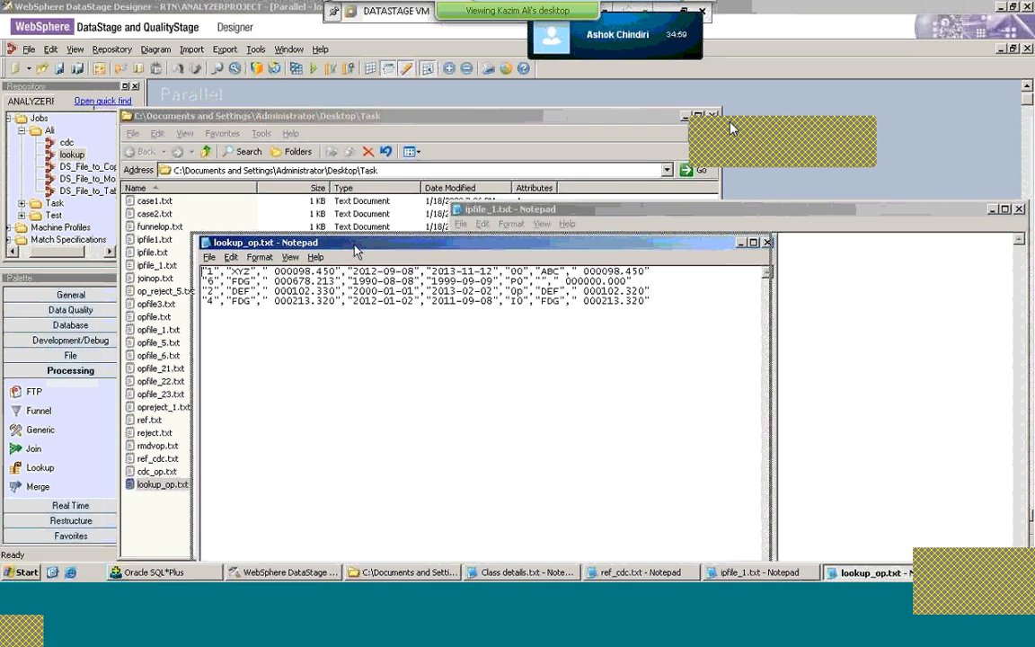
{"action": "left_click_drag", "start_coordinate": [356, 248], "coordinate": [295, 225]}
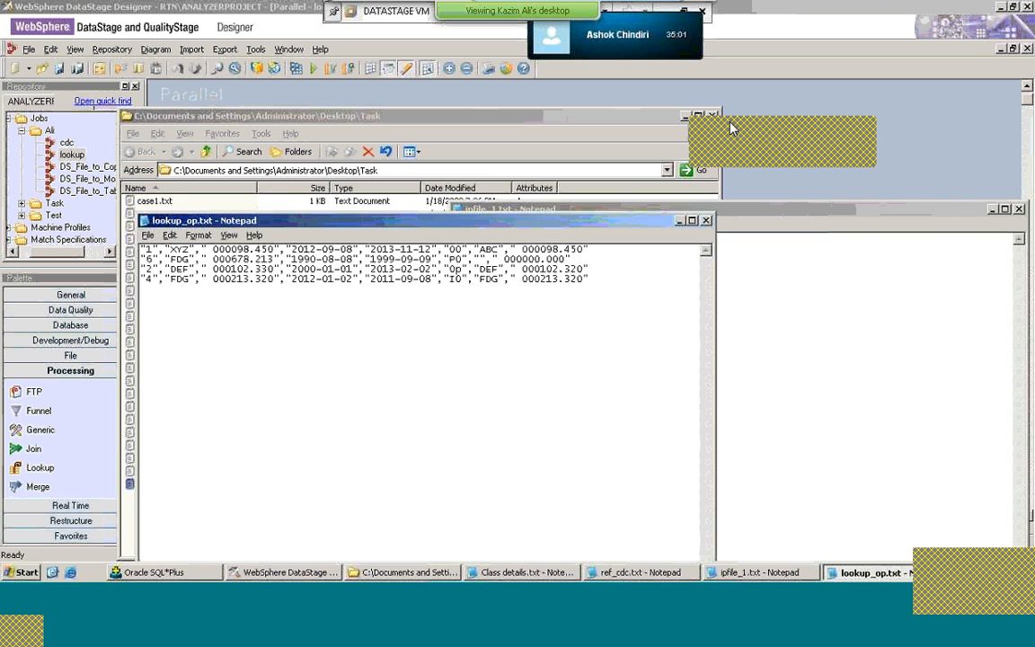
{"action": "left_click", "coordinate": [645, 575]}
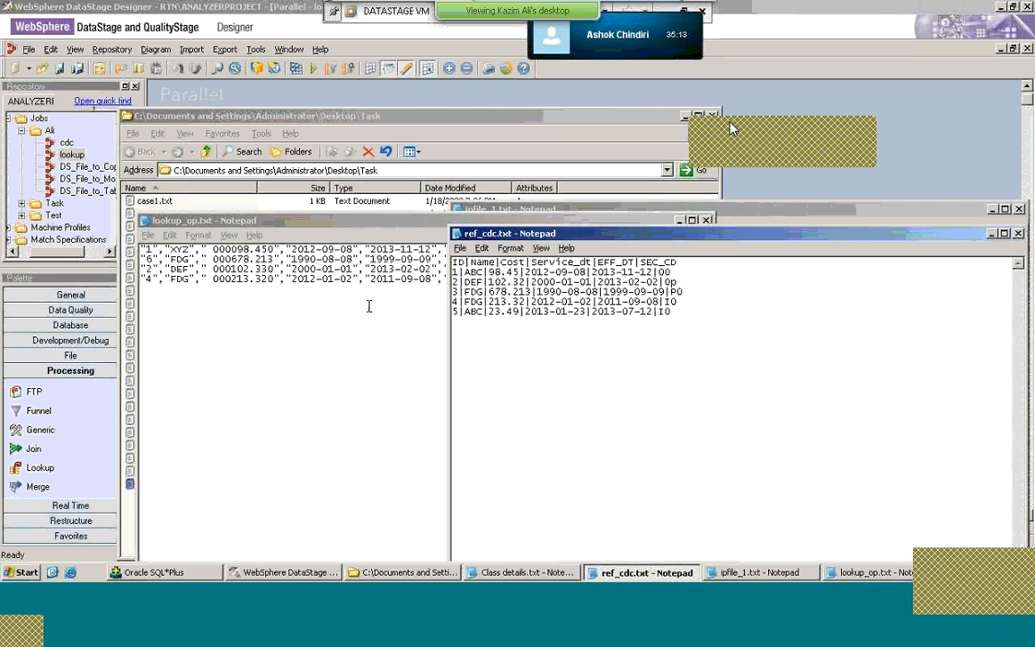
{"action": "left_click", "coordinate": [355, 230]}
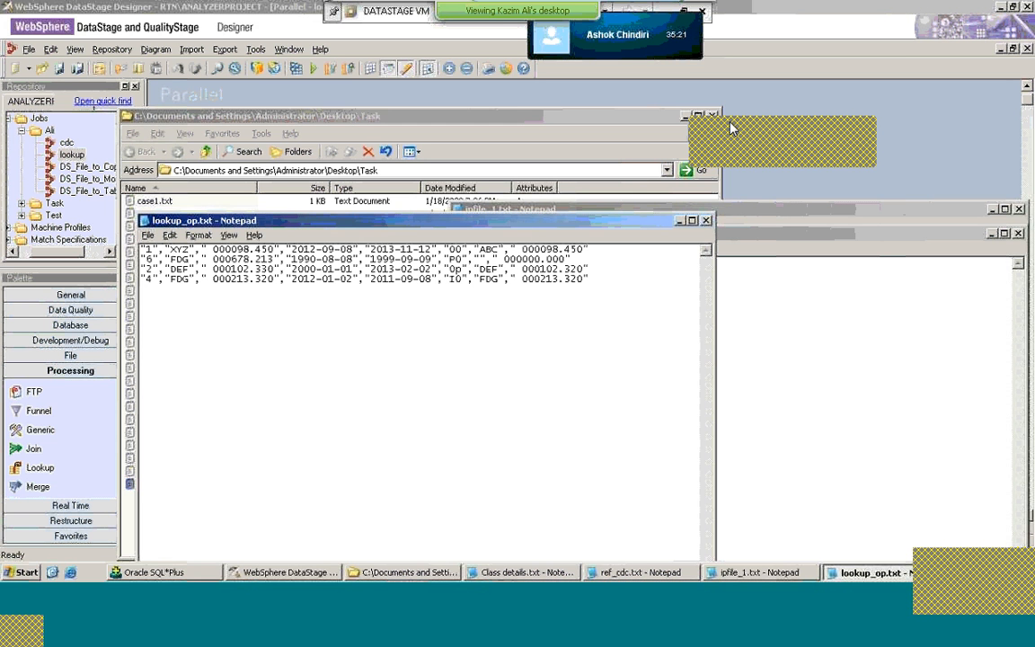
{"action": "left_click", "coordinate": [638, 574]}
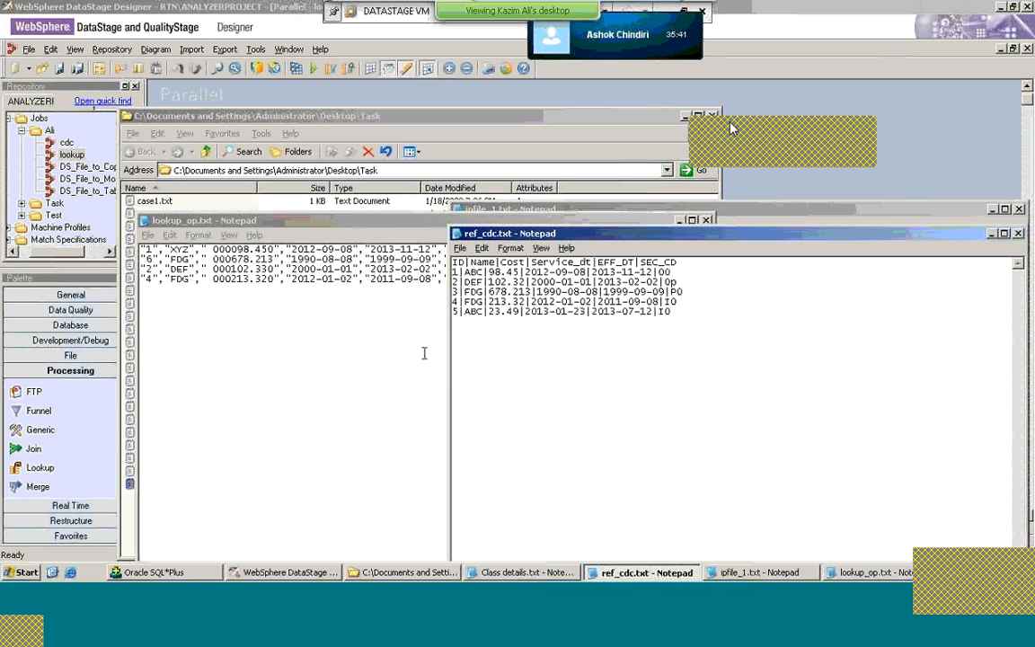
{"action": "left_click", "coordinate": [438, 250]}
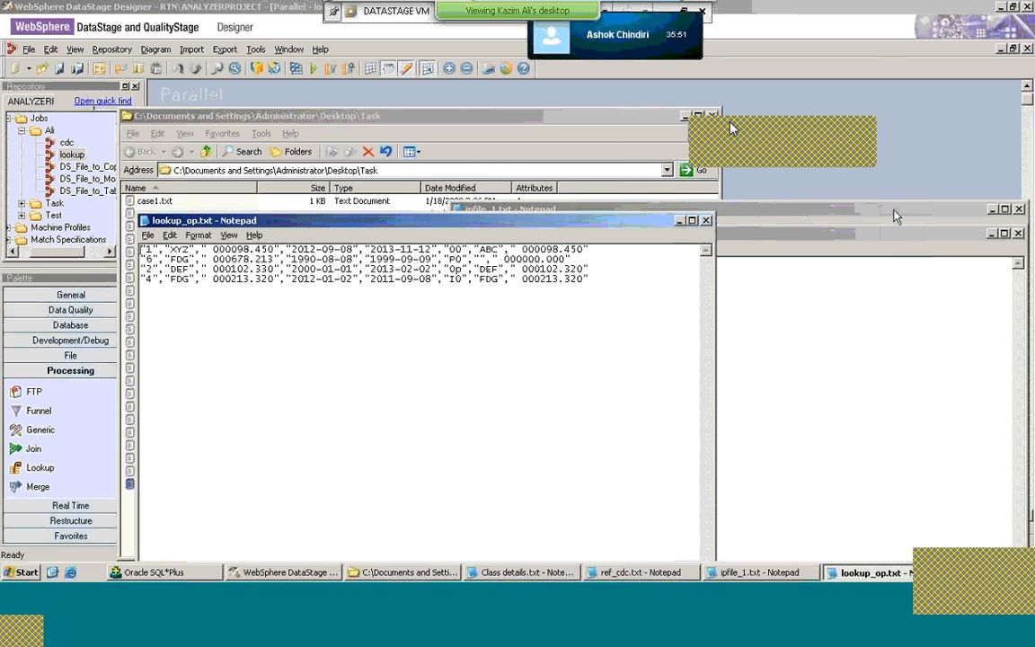
Step: Back in DataStage Designer, set the Lookup Failure action of DSLink4 in Lookup_12 to Drop and accept the stage settings
{"action": "left_click", "coordinate": [788, 195]}
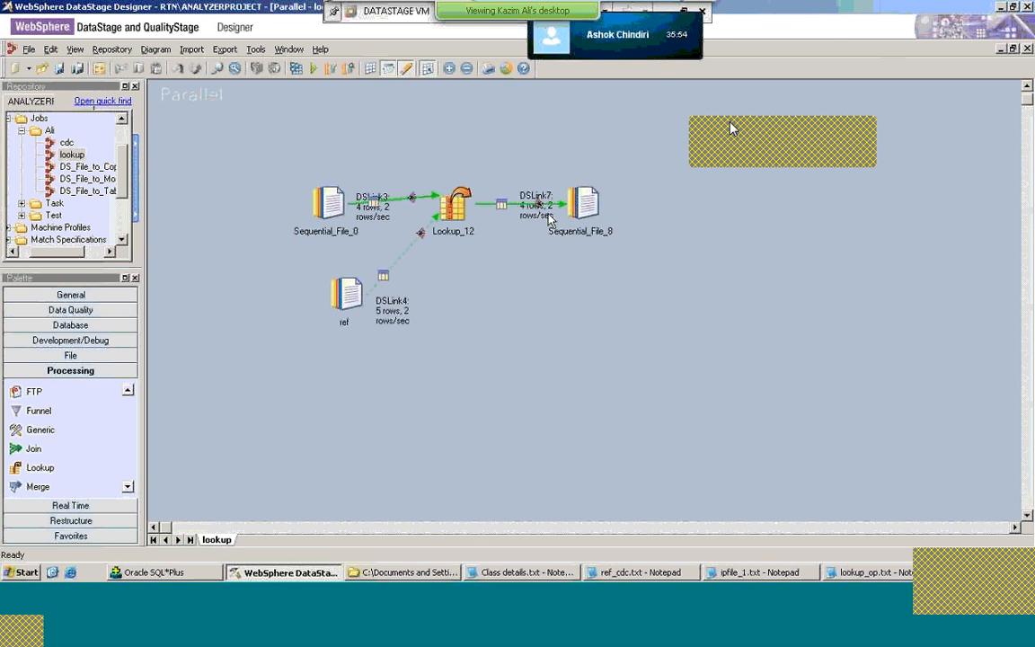
{"action": "double_click", "coordinate": [458, 212]}
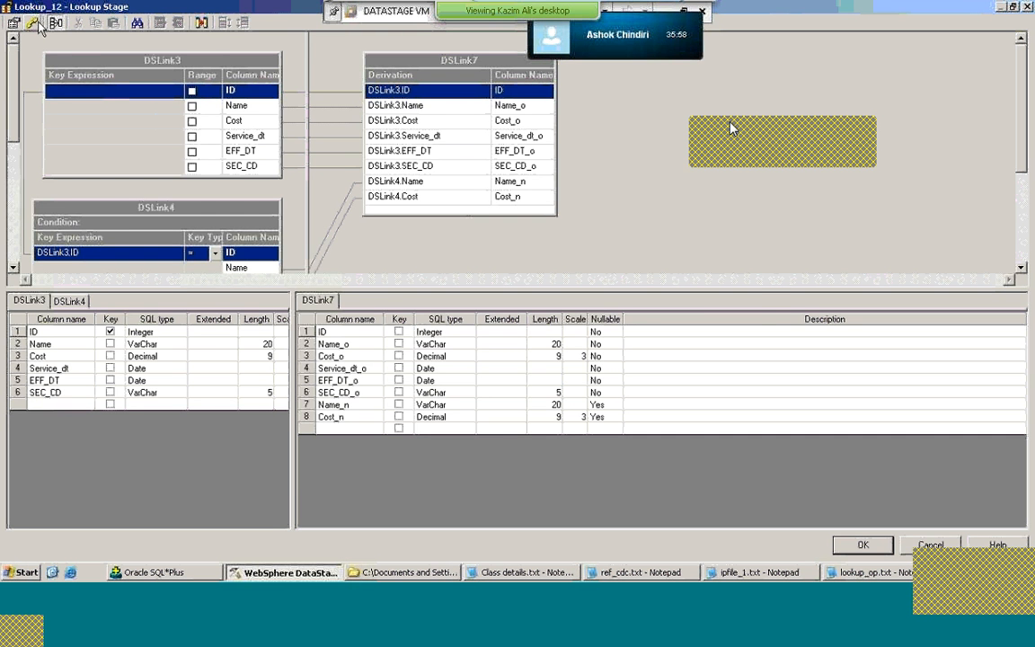
{"action": "left_click", "coordinate": [34, 22]}
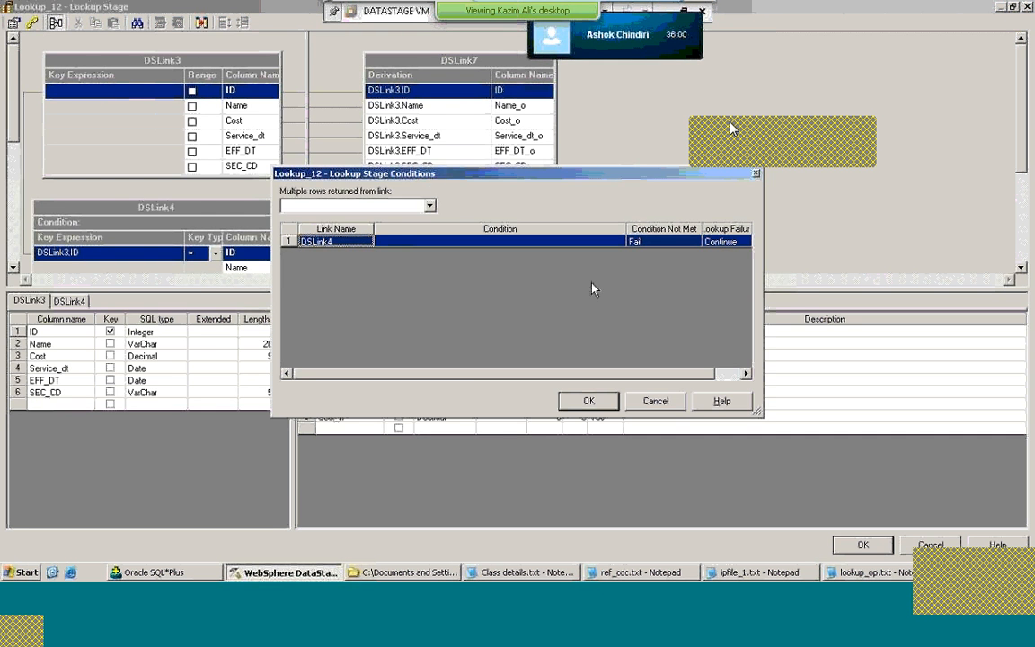
{"action": "left_click", "coordinate": [723, 242]}
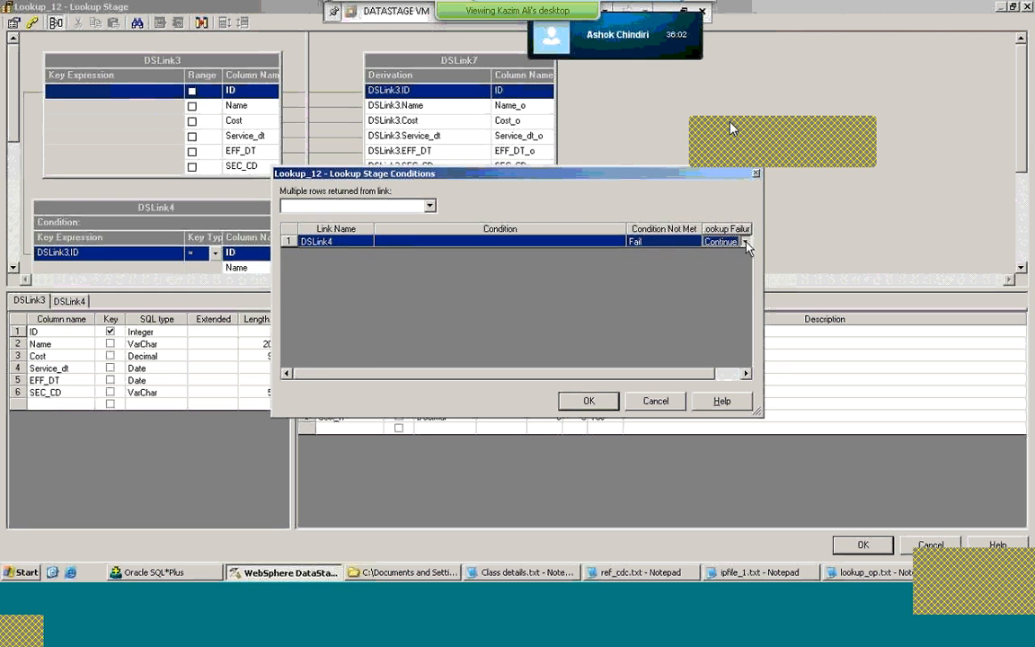
{"action": "left_click", "coordinate": [745, 242]}
{"action": "left_click", "coordinate": [652, 263]}
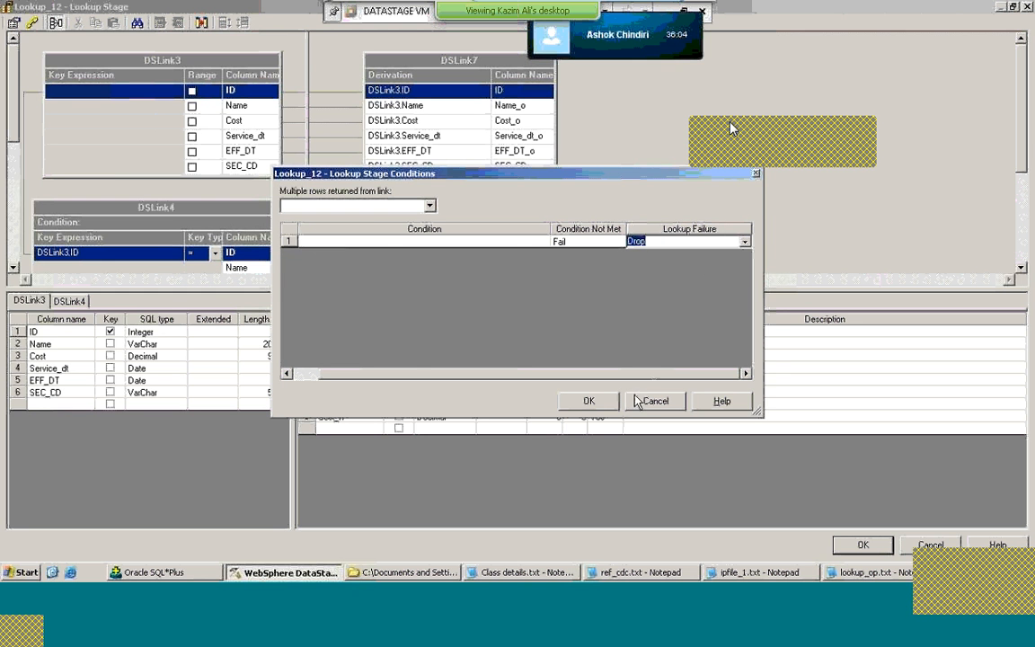
{"action": "left_click", "coordinate": [589, 401]}
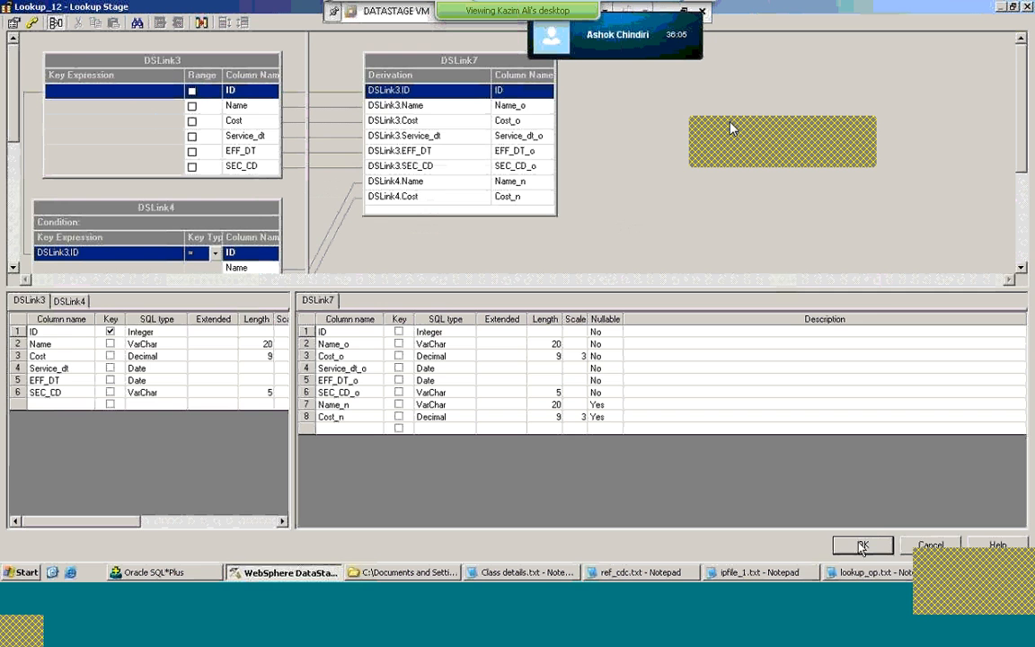
{"action": "left_click", "coordinate": [862, 547]}
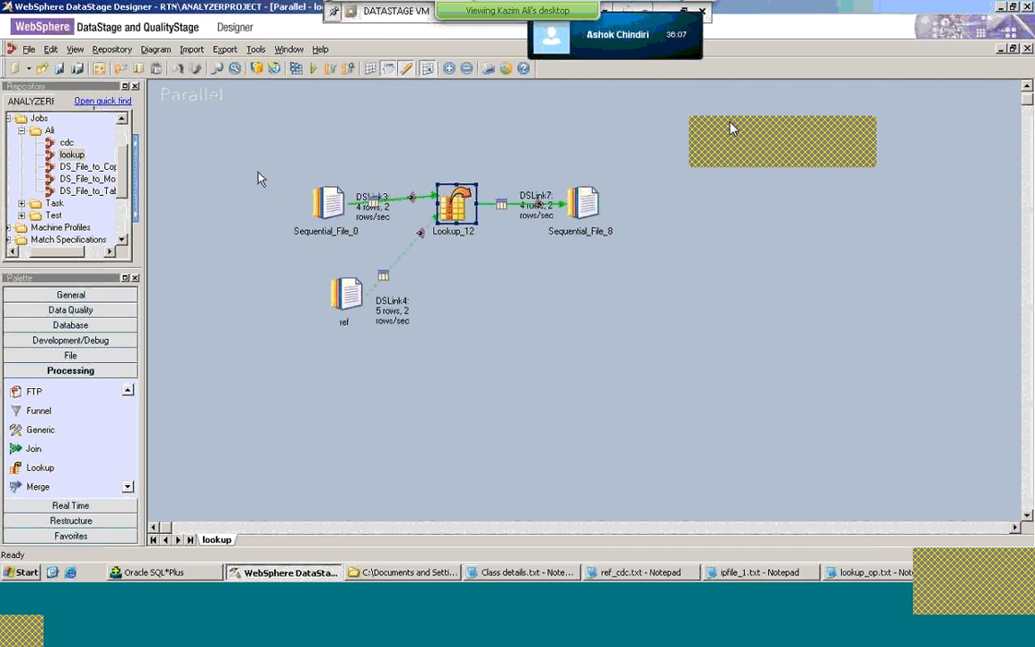
Step: Compile the lookup job and run it with no warning limit
{"action": "left_click", "coordinate": [295, 72]}
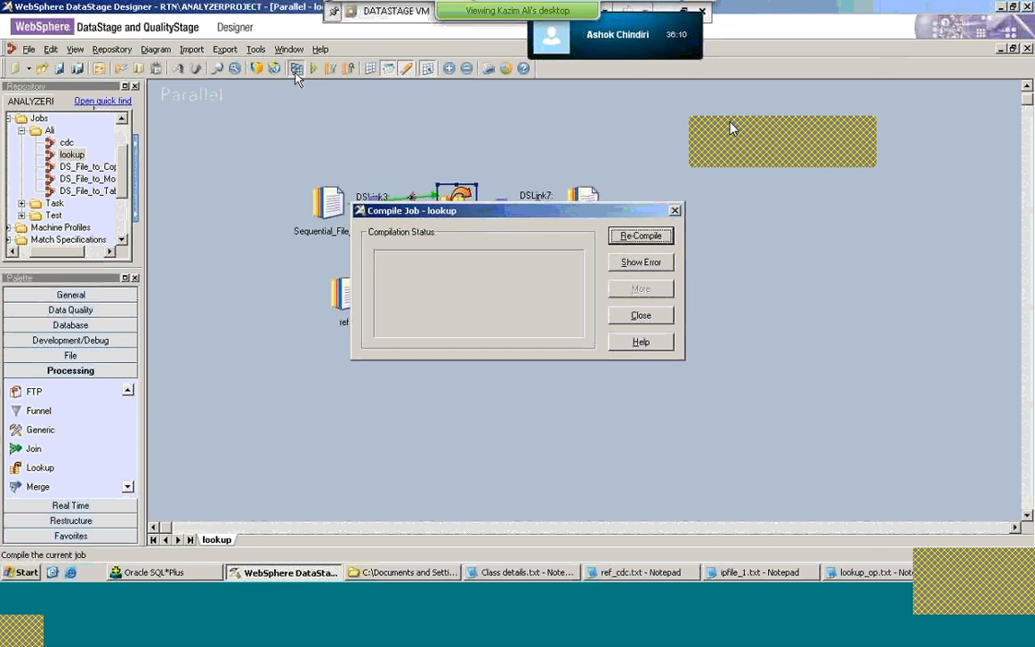
{"action": "left_click", "coordinate": [641, 316]}
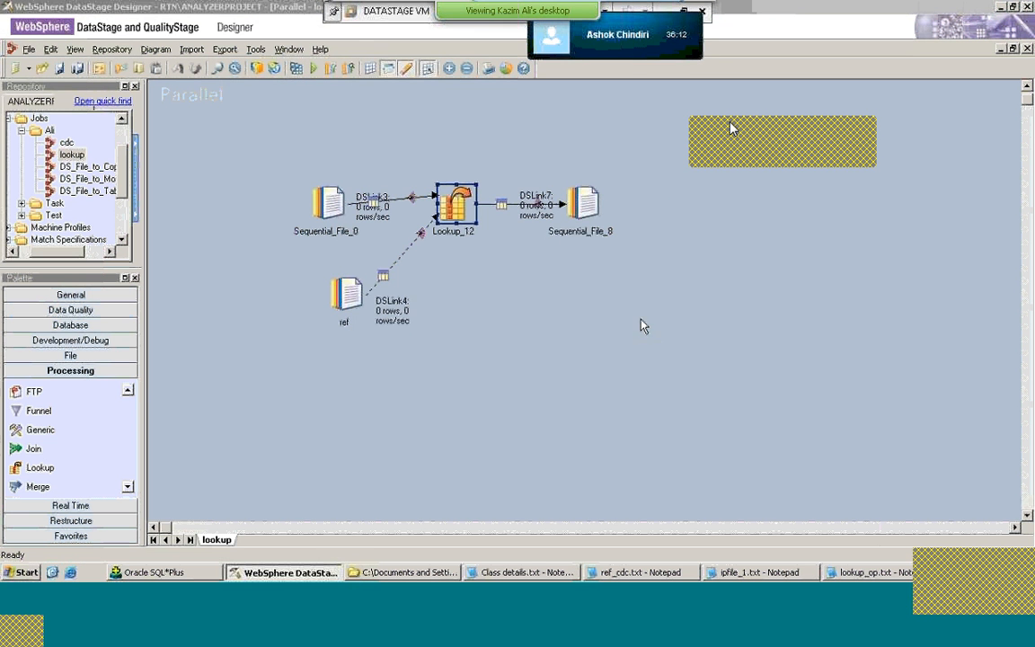
{"action": "left_click", "coordinate": [314, 68]}
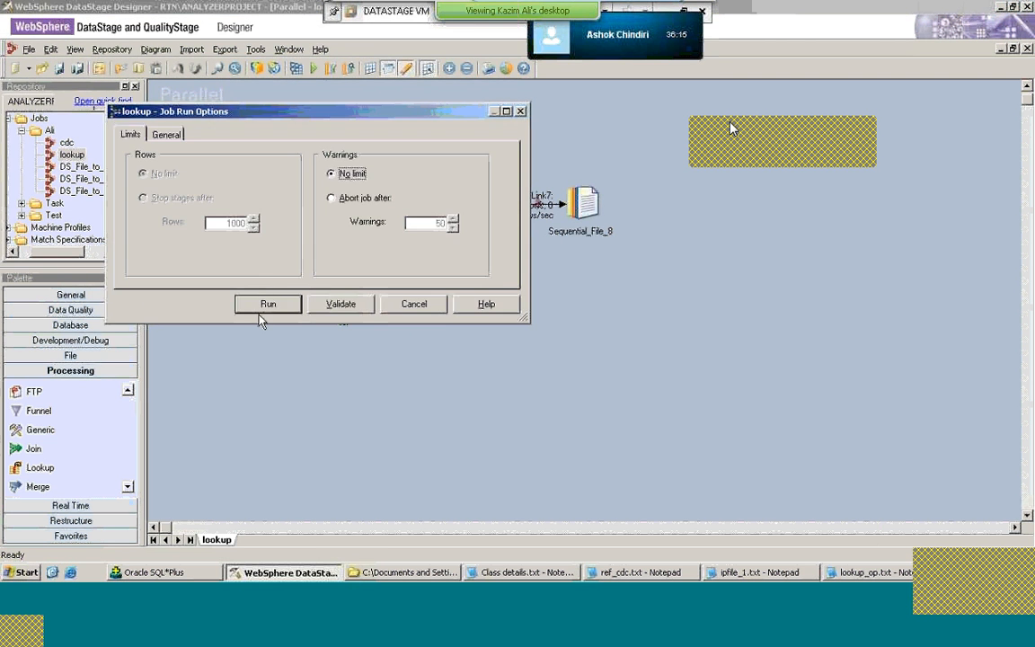
{"action": "left_click", "coordinate": [266, 307]}
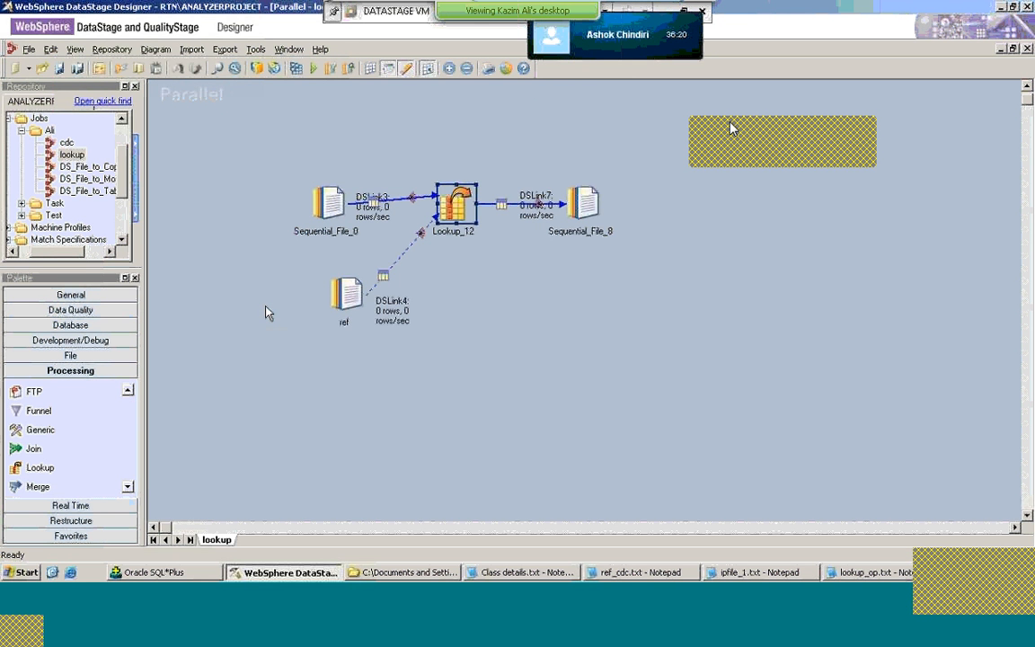
Step: Close the outdated lookup_op.txt window, reopen the file from the Task folder to check the rows written with Drop, and return to Designer
{"action": "left_click", "coordinate": [852, 573]}
{"action": "right_click", "coordinate": [854, 575]}
{"action": "left_click", "coordinate": [879, 561]}
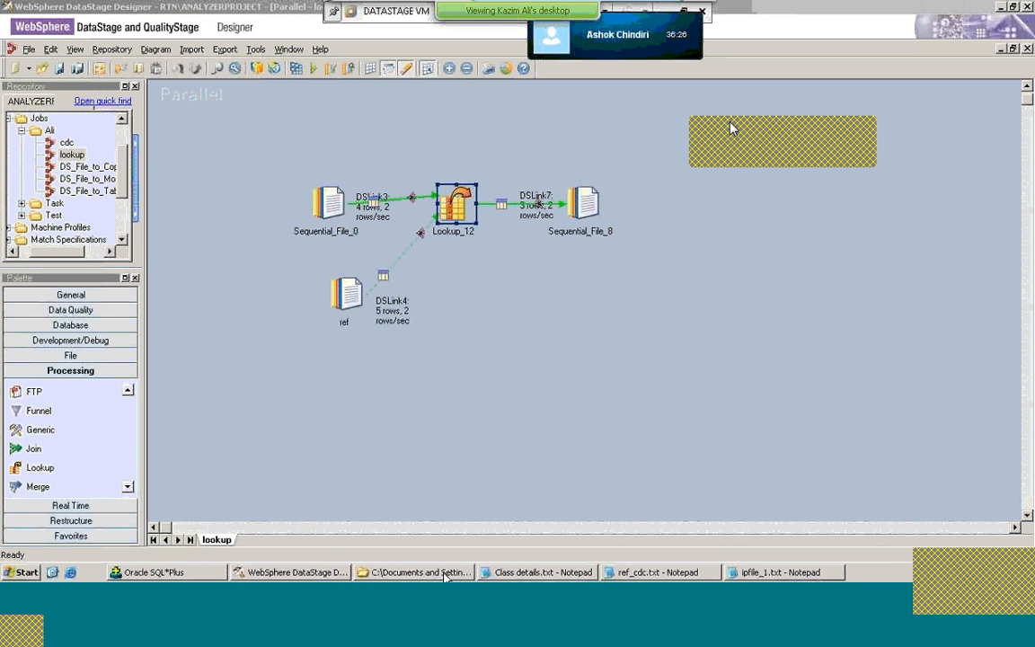
{"action": "left_click", "coordinate": [415, 572]}
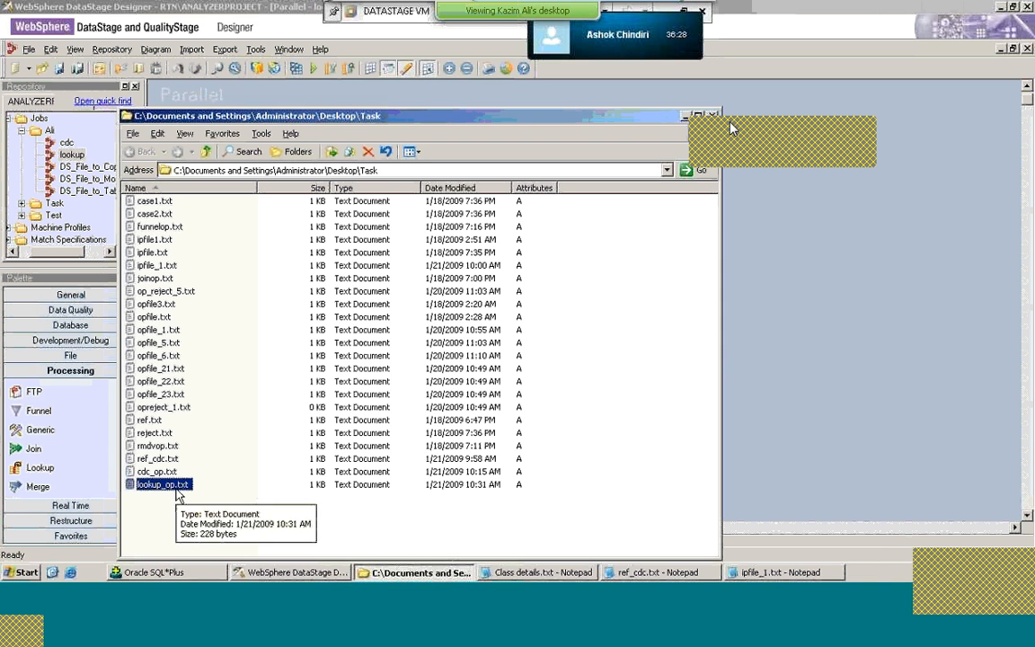
{"action": "double_click", "coordinate": [163, 484]}
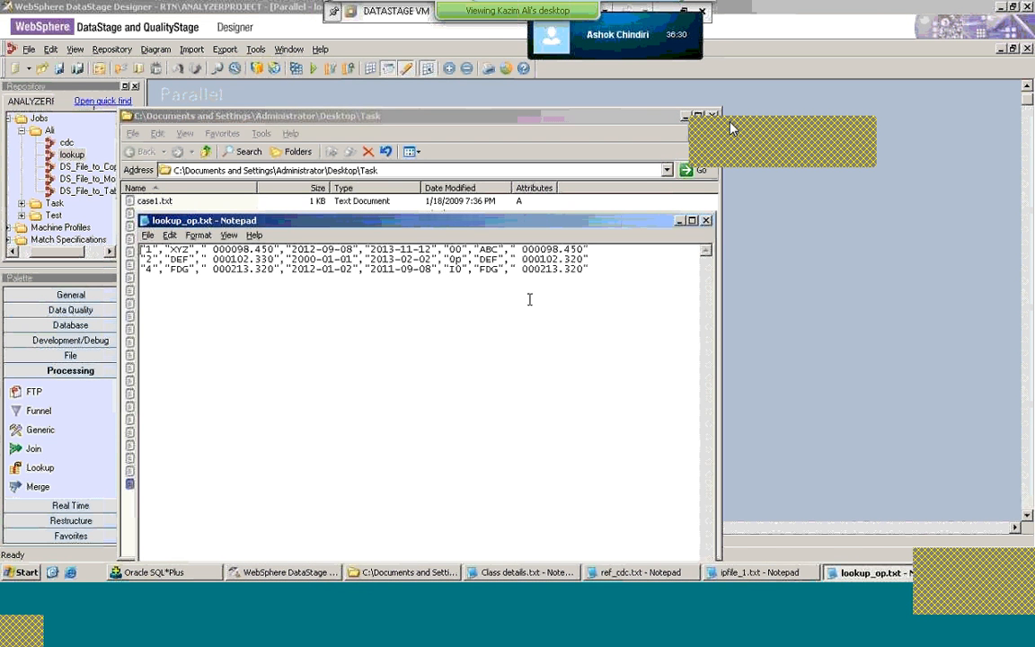
{"action": "left_click", "coordinate": [708, 221]}
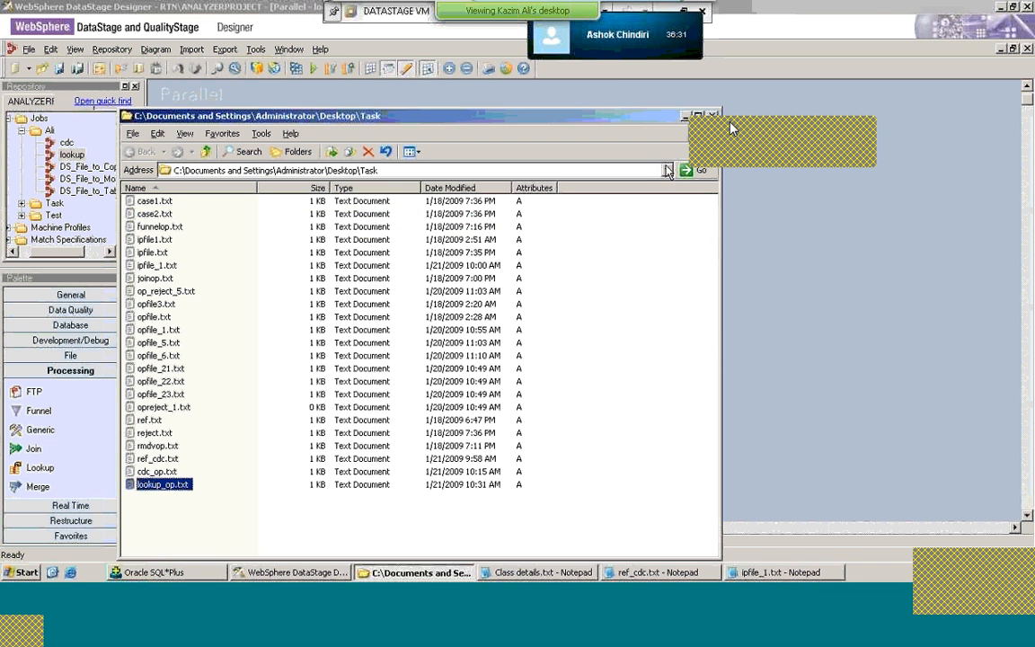
{"action": "left_click", "coordinate": [687, 116]}
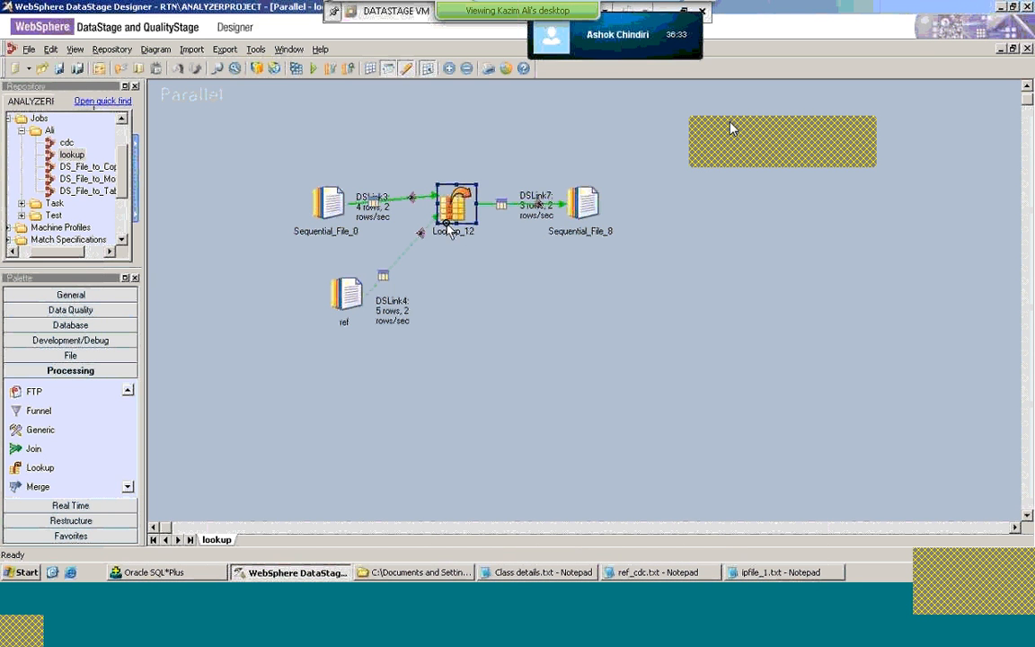
Step: Set the Lookup Failure action of DSLink4 in Lookup_12 to Reject and accept the condition
{"action": "double_click", "coordinate": [453, 213]}
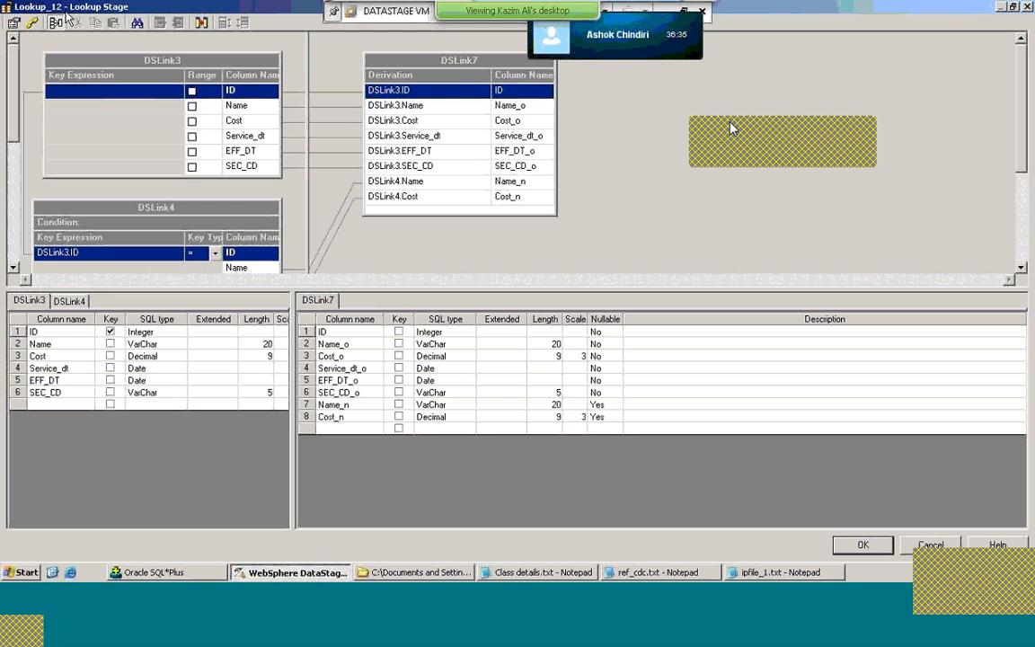
{"action": "left_click", "coordinate": [32, 23]}
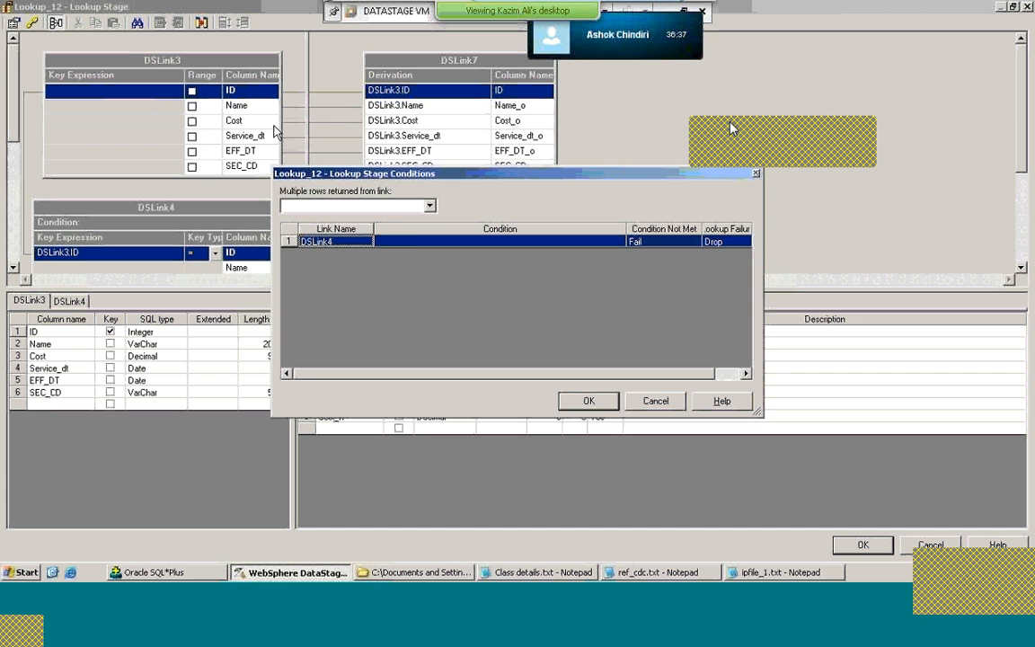
{"action": "left_click", "coordinate": [719, 241]}
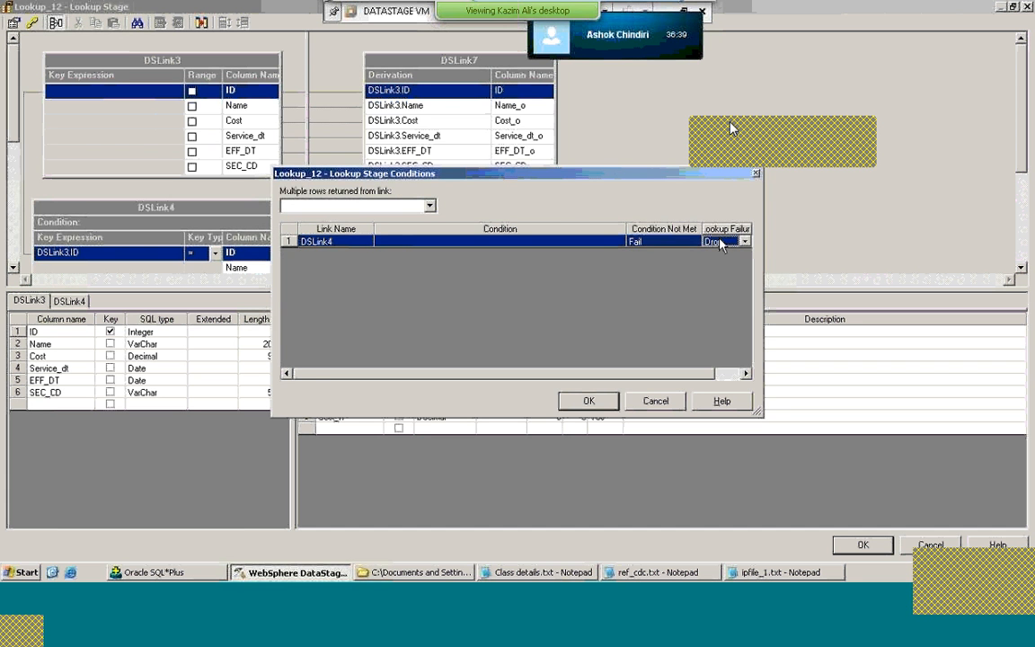
{"action": "left_click", "coordinate": [745, 249]}
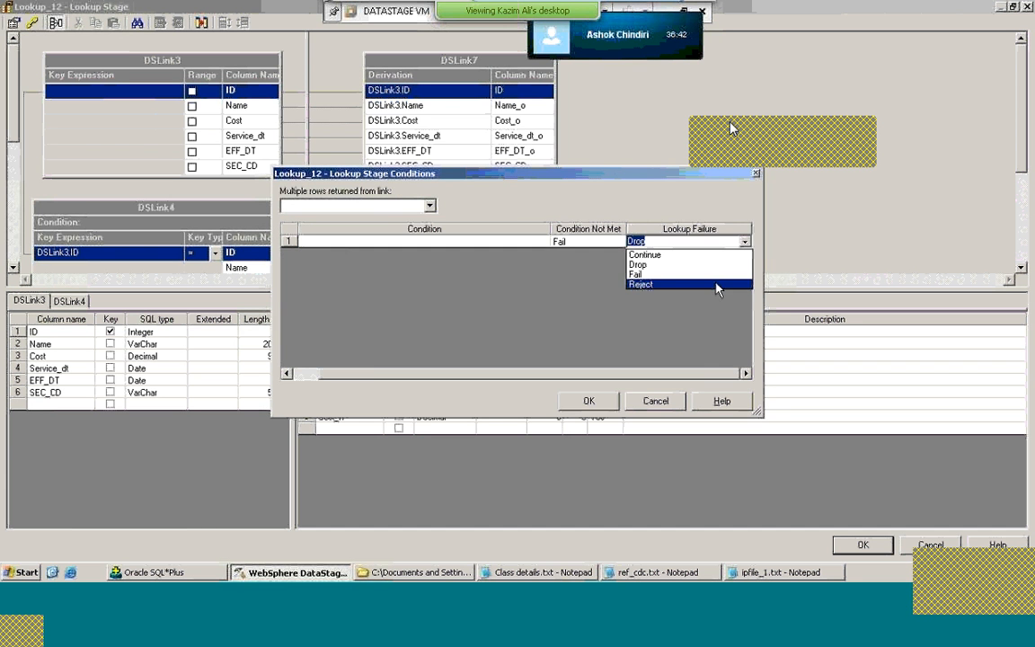
{"action": "left_click", "coordinate": [719, 284]}
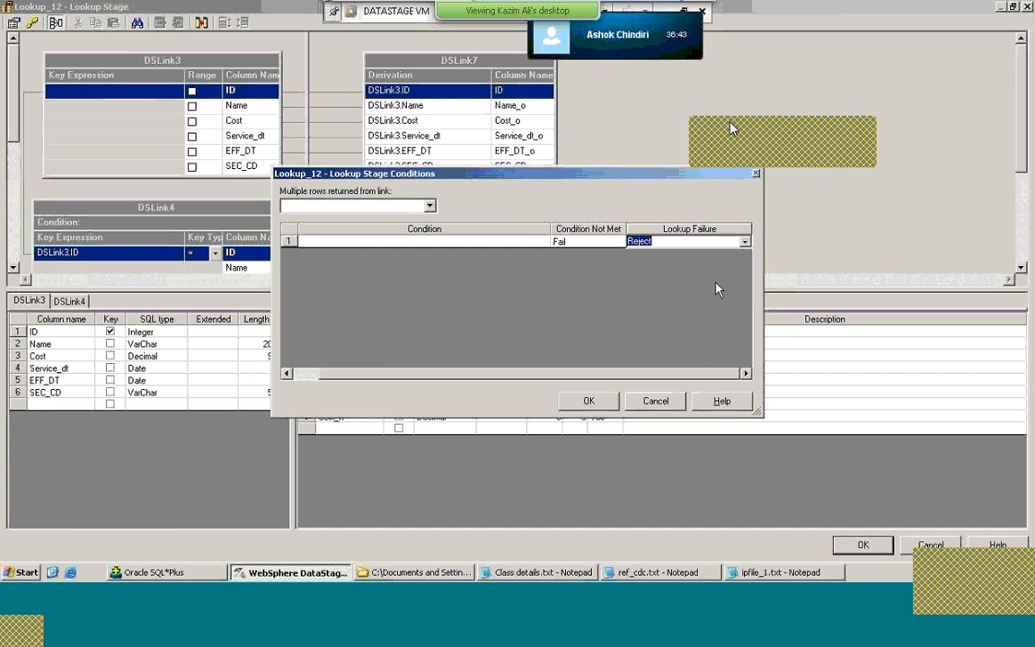
{"action": "left_click", "coordinate": [590, 401]}
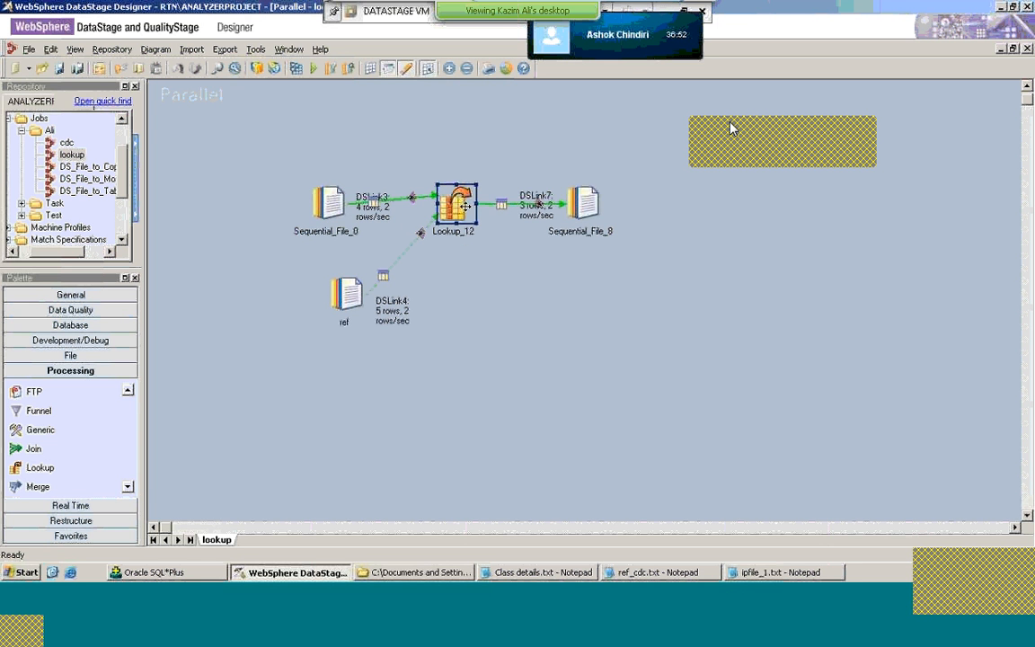
Step: Draw a new output link from Lookup_12 to the empty canvas area below Sequential_File_8
{"action": "left_click_drag", "start_coordinate": [464, 205], "coordinate": [534, 284]}
{"action": "right_click", "coordinate": [507, 245]}
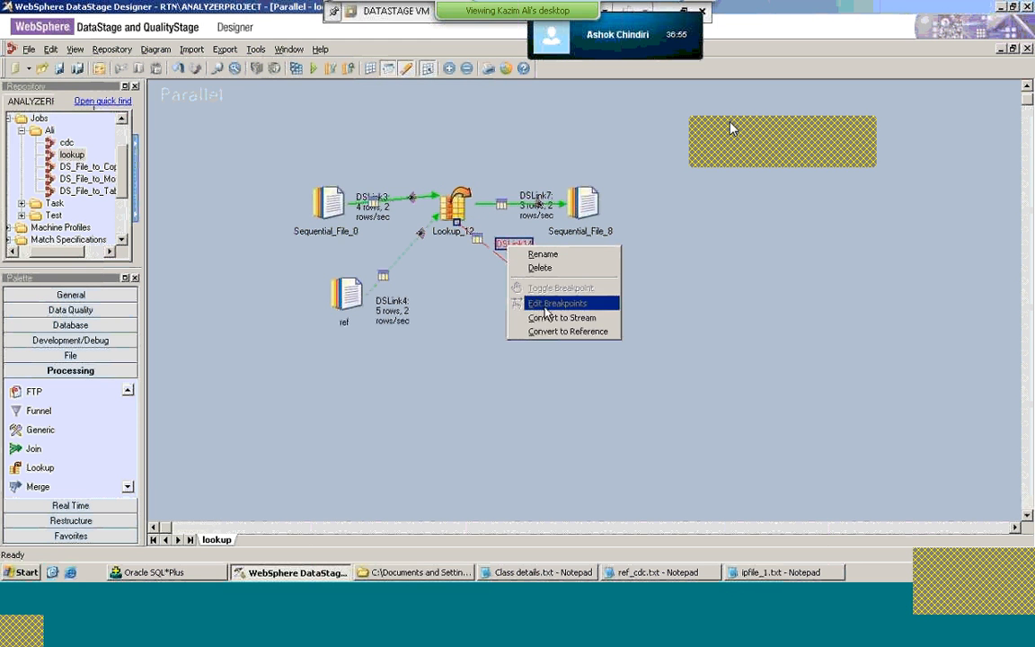
{"action": "left_click", "coordinate": [487, 299]}
{"action": "left_click", "coordinate": [522, 306]}
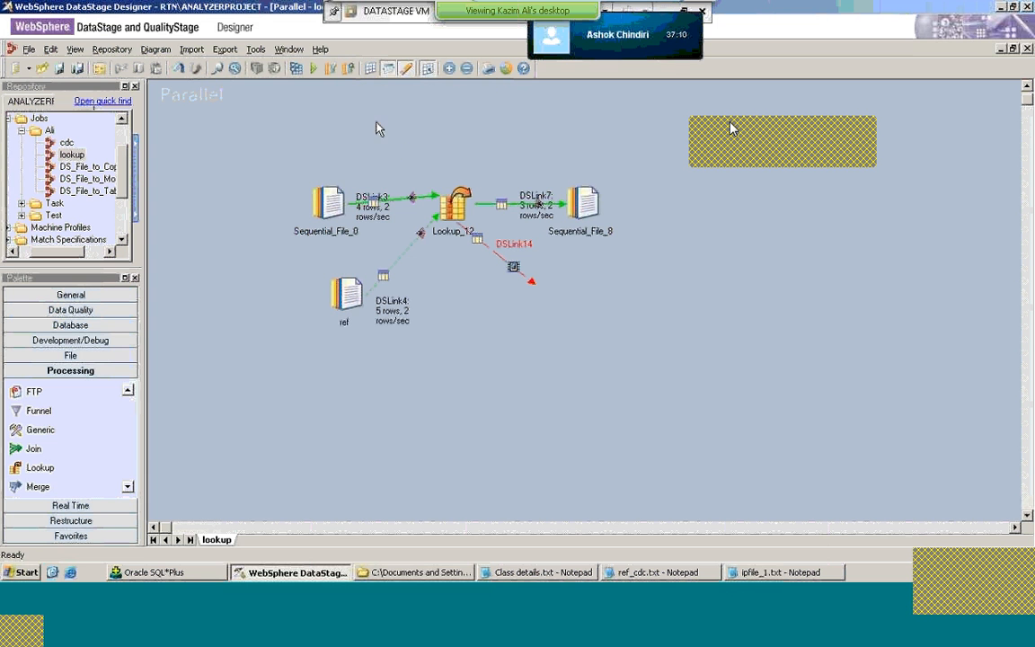
Step: Place a Peek stage from the Development/Debug stages at the open end of DSLink14 to receive the rejected rows
{"action": "left_click", "coordinate": [116, 343]}
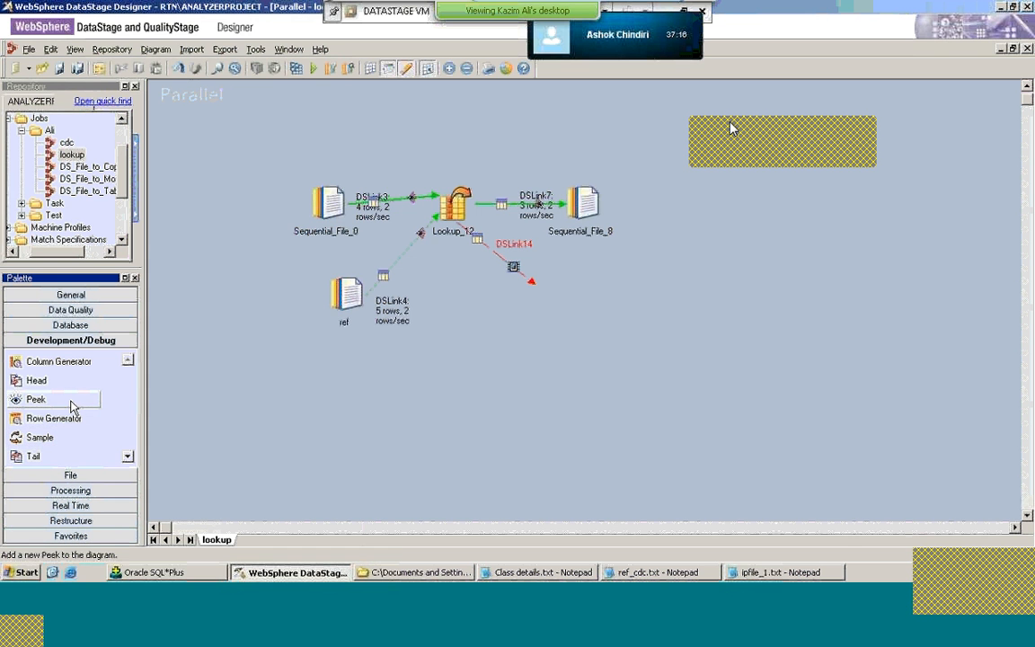
{"action": "left_click_drag", "start_coordinate": [74, 406], "coordinate": [555, 300]}
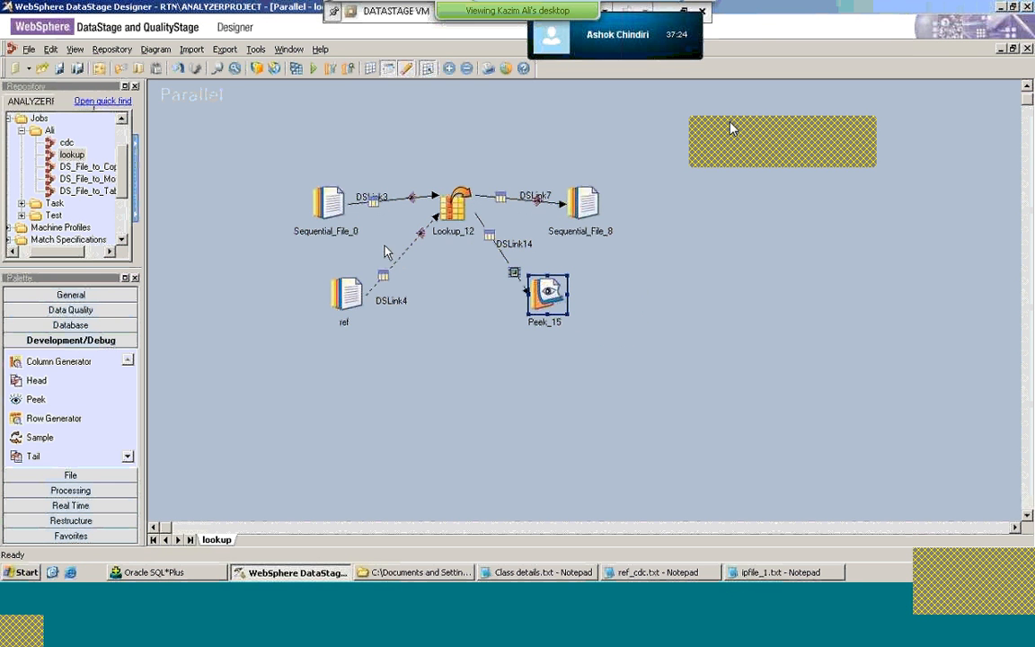
Step: Compile the lookup job with the attached Peek stage and run it with no warning limit
{"action": "left_click", "coordinate": [295, 70]}
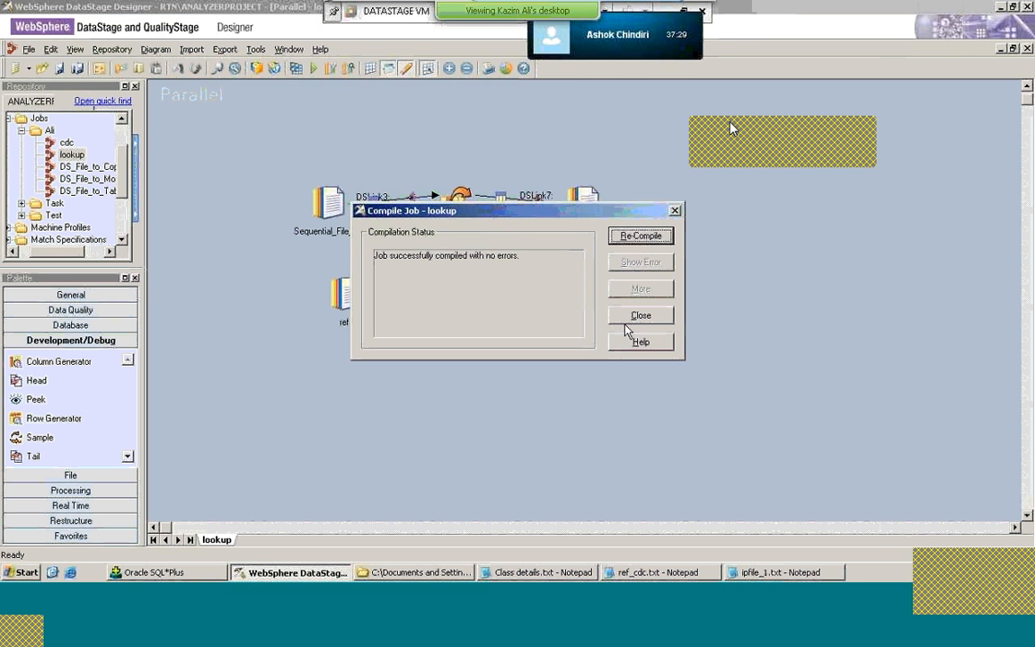
{"action": "left_click", "coordinate": [632, 316]}
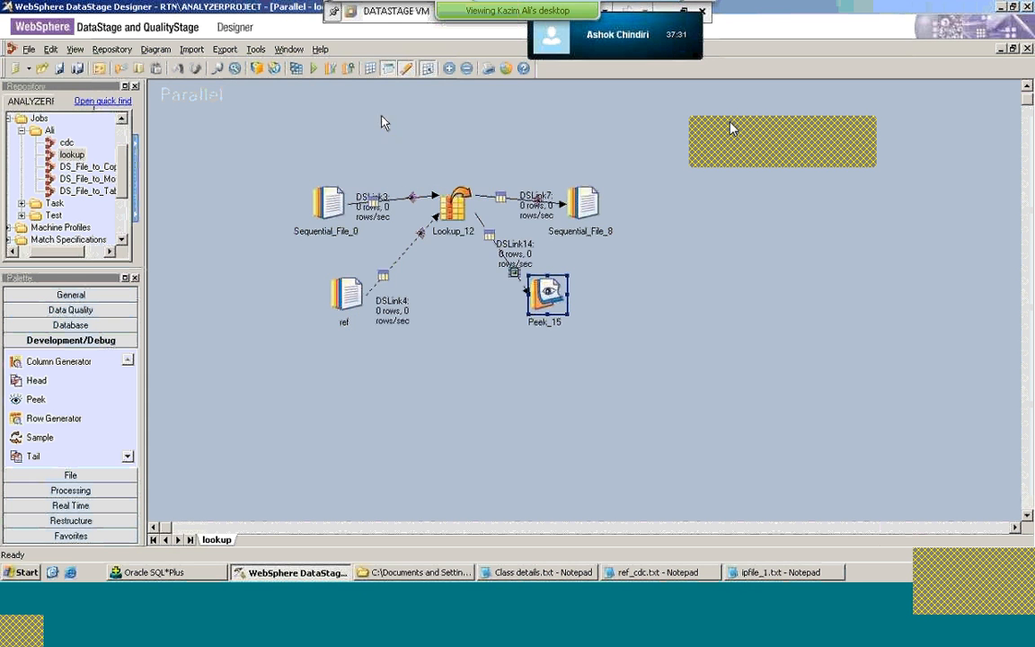
{"action": "left_click", "coordinate": [315, 69]}
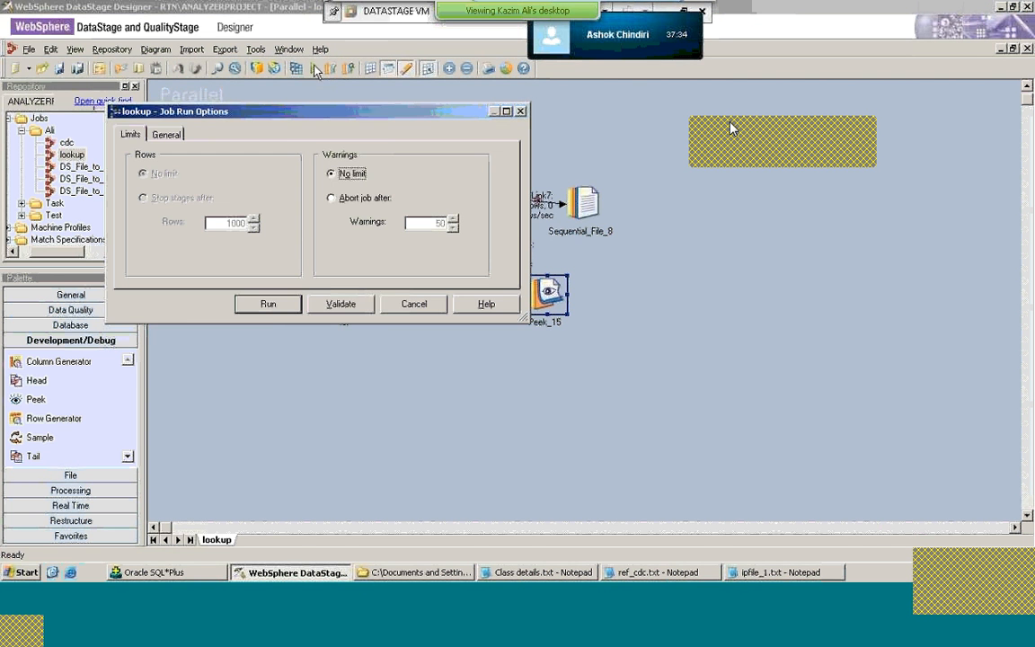
{"action": "left_click", "coordinate": [267, 304]}
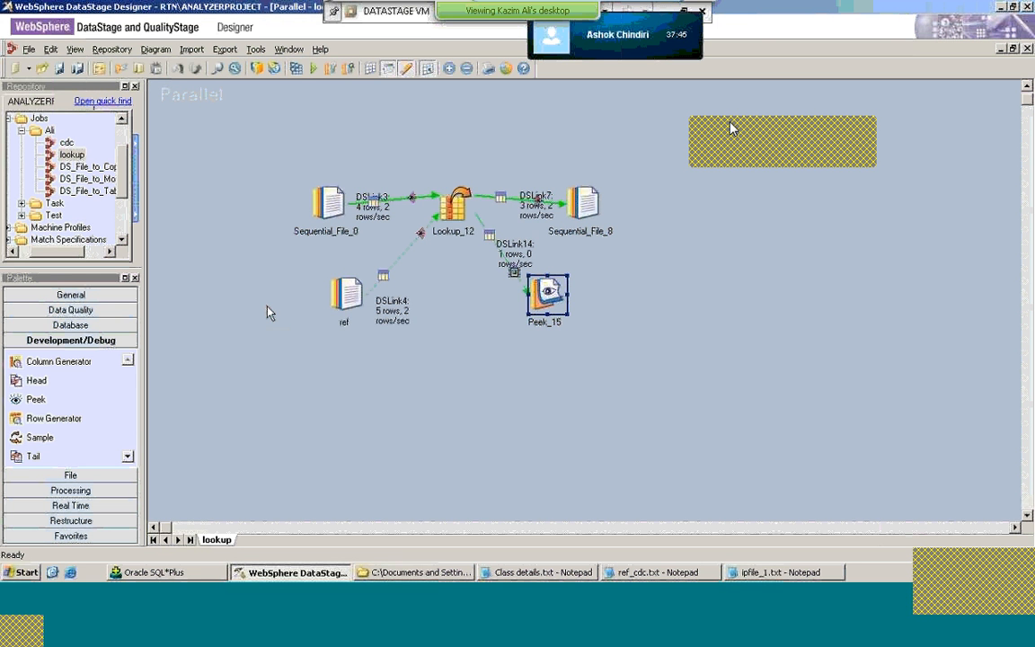
Step: Switch to DataStage Director and examine the Peek_15 entry in the lookup job's log for the rejected row
{"action": "left_click", "coordinate": [256, 49]}
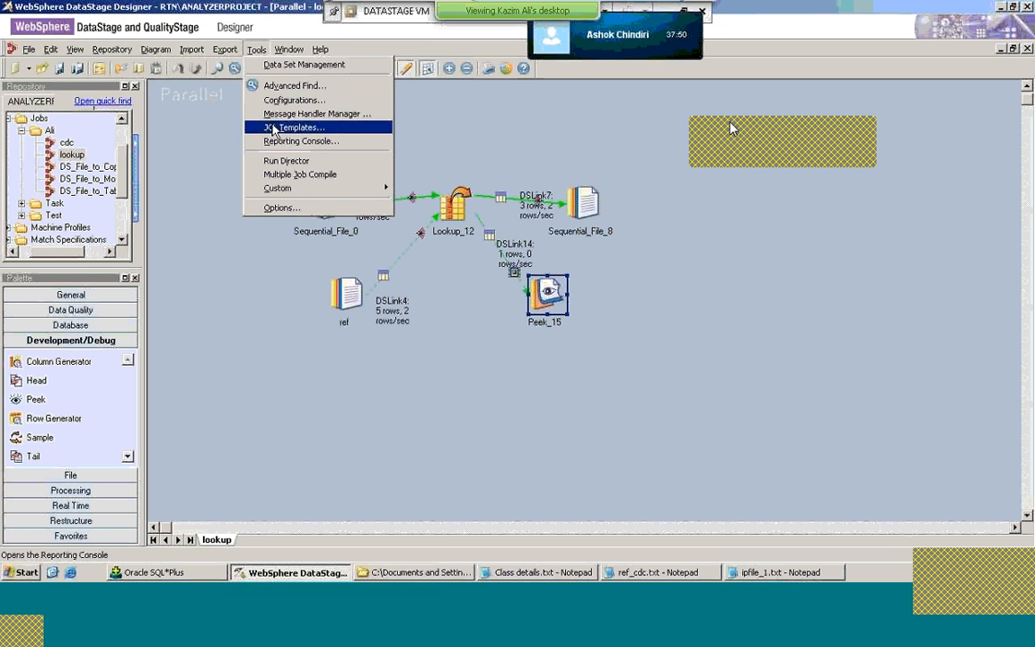
{"action": "left_click", "coordinate": [281, 161]}
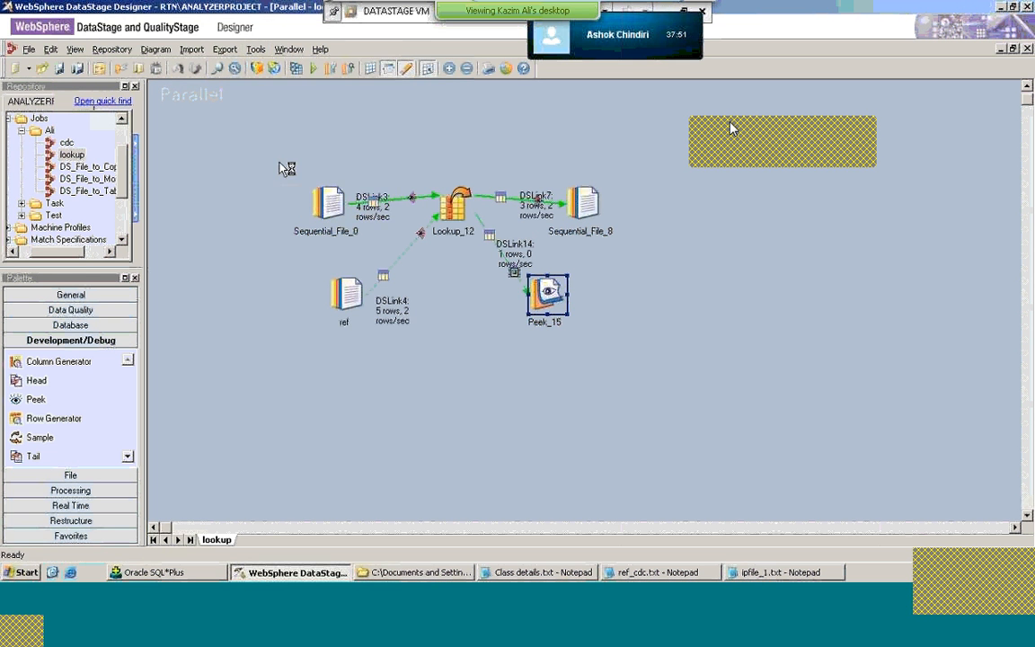
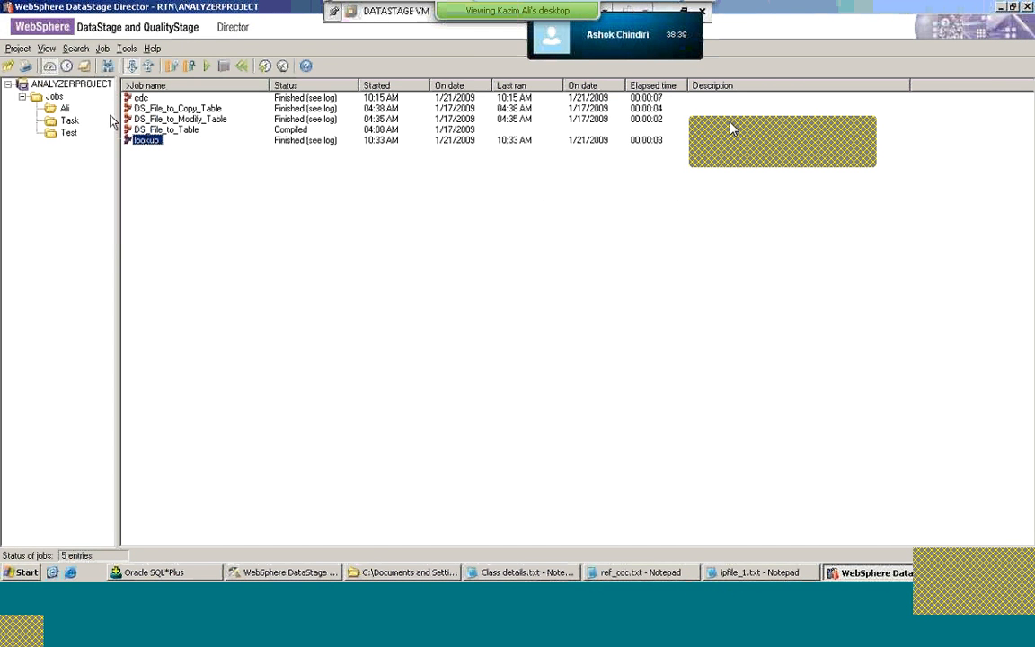
{"action": "double_click", "coordinate": [130, 141]}
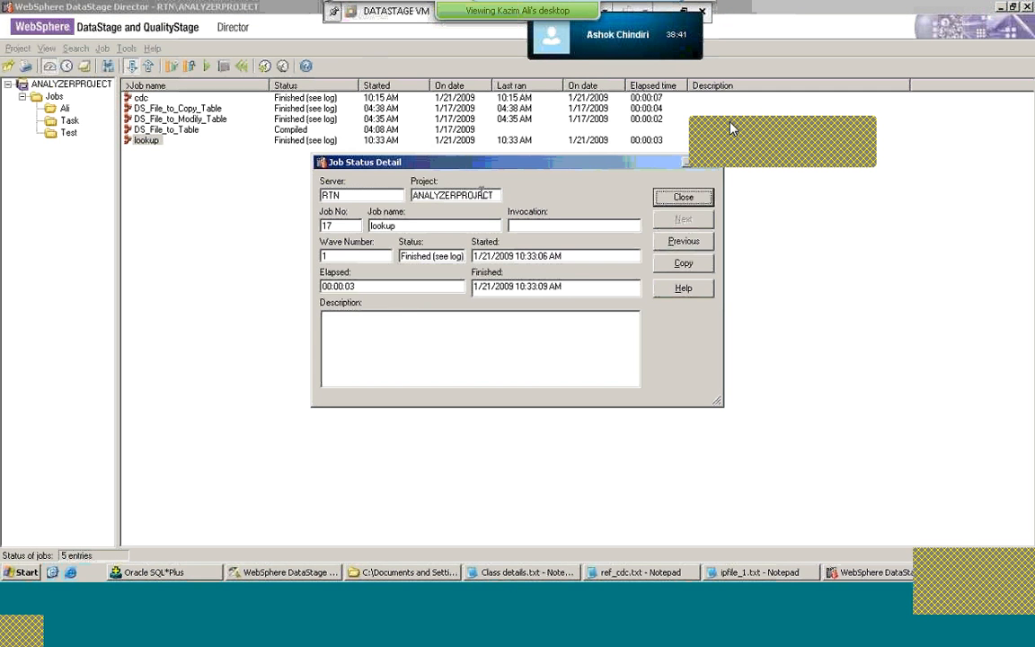
{"action": "left_click", "coordinate": [684, 198]}
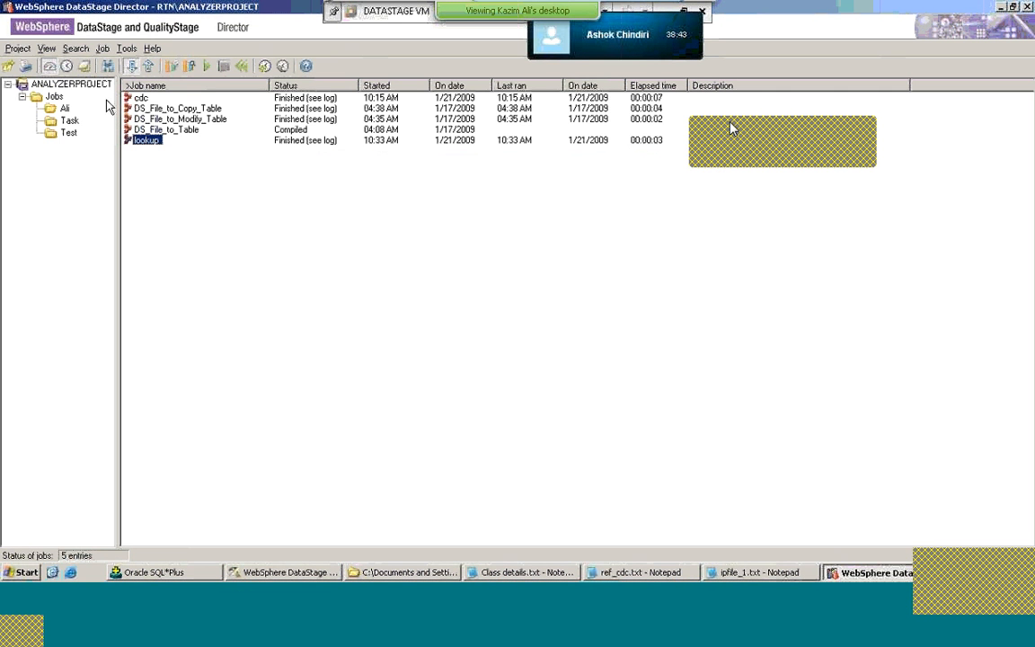
{"action": "left_click", "coordinate": [66, 68]}
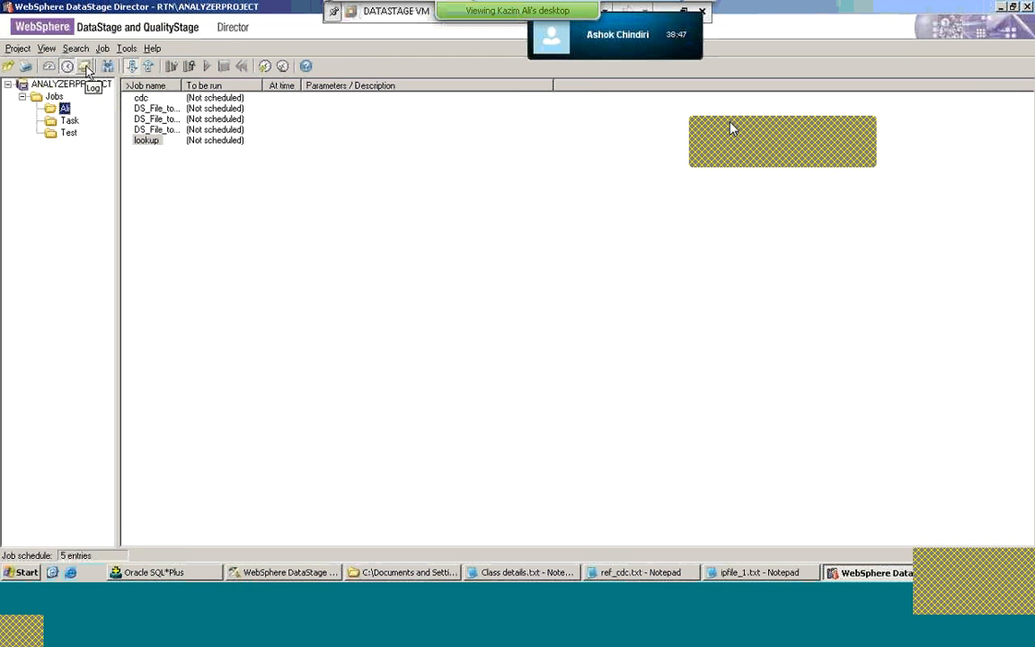
{"action": "left_click", "coordinate": [85, 66]}
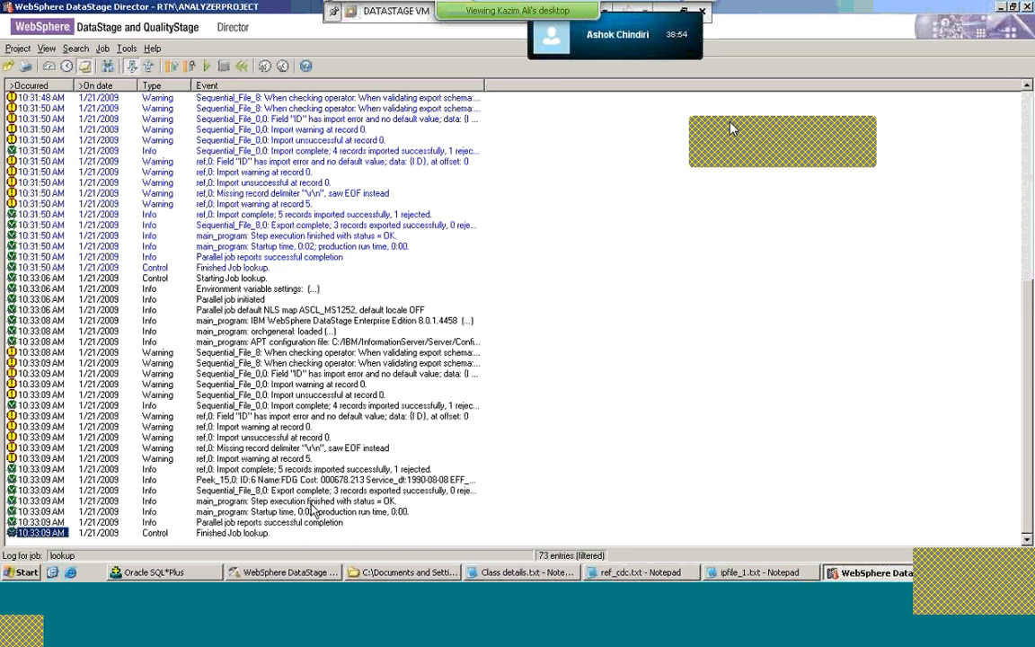
{"action": "left_click", "coordinate": [401, 481]}
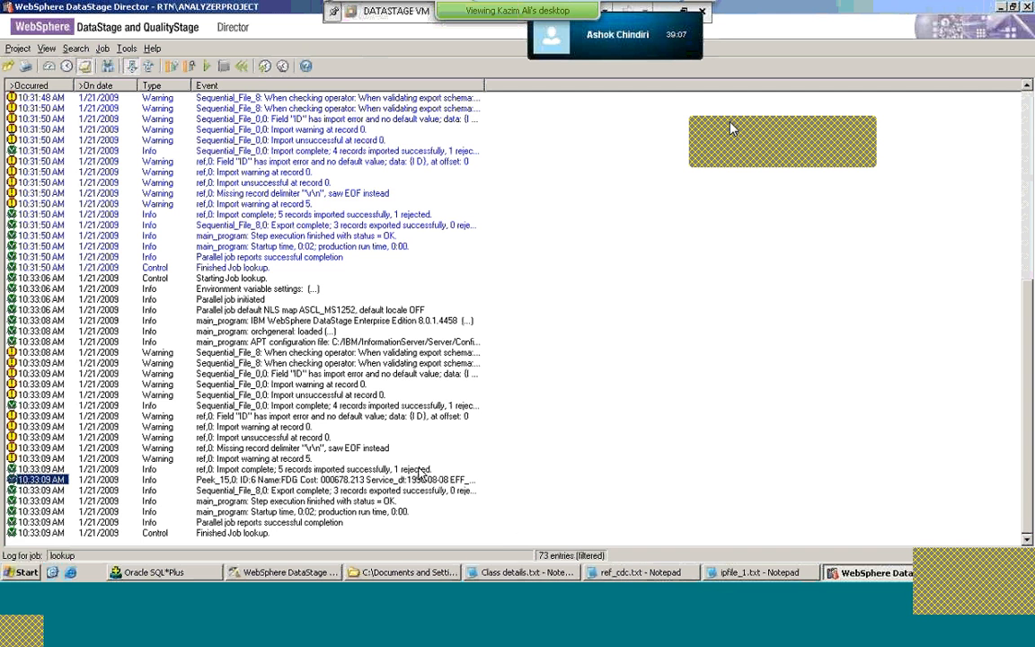
Step: Return to Designer and view the data written to Sequential_File_8, displaying up to 100 rows
{"action": "left_click", "coordinate": [269, 574]}
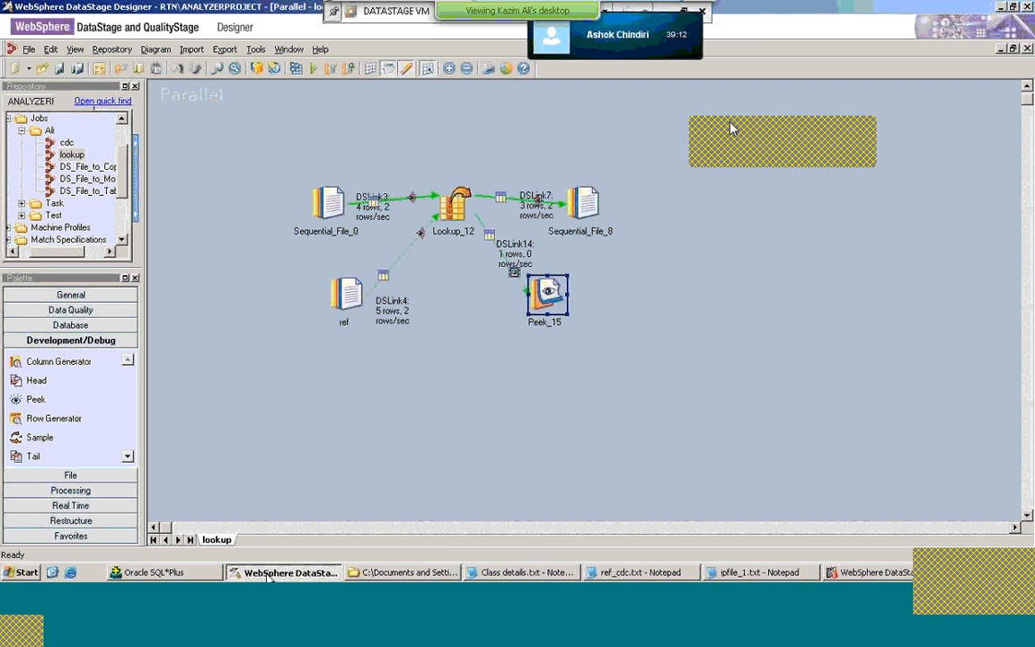
{"action": "left_click", "coordinate": [268, 574]}
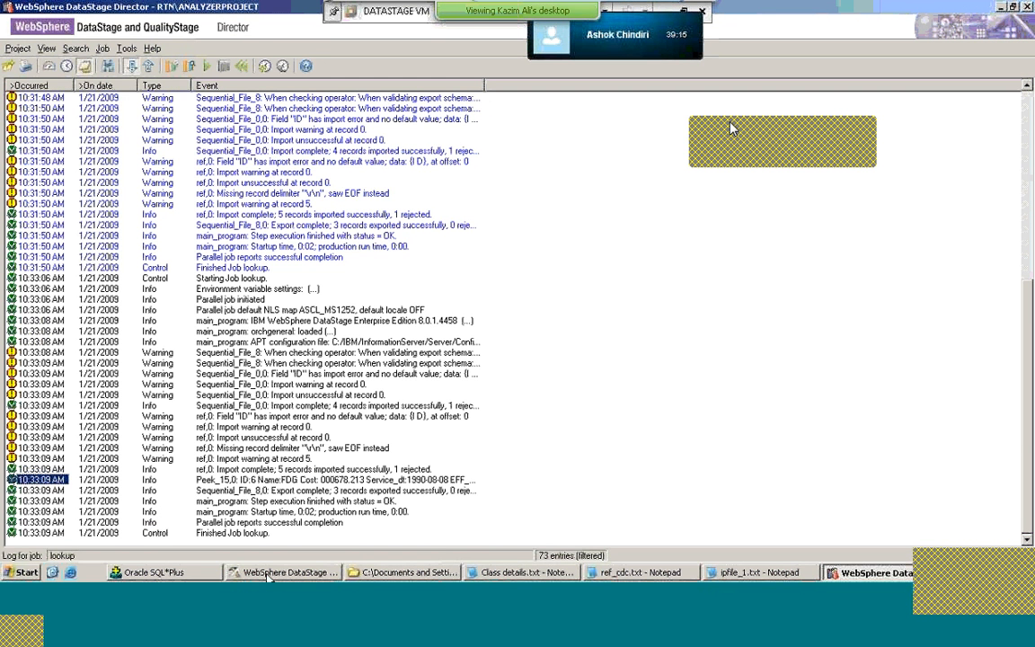
{"action": "left_click", "coordinate": [270, 573]}
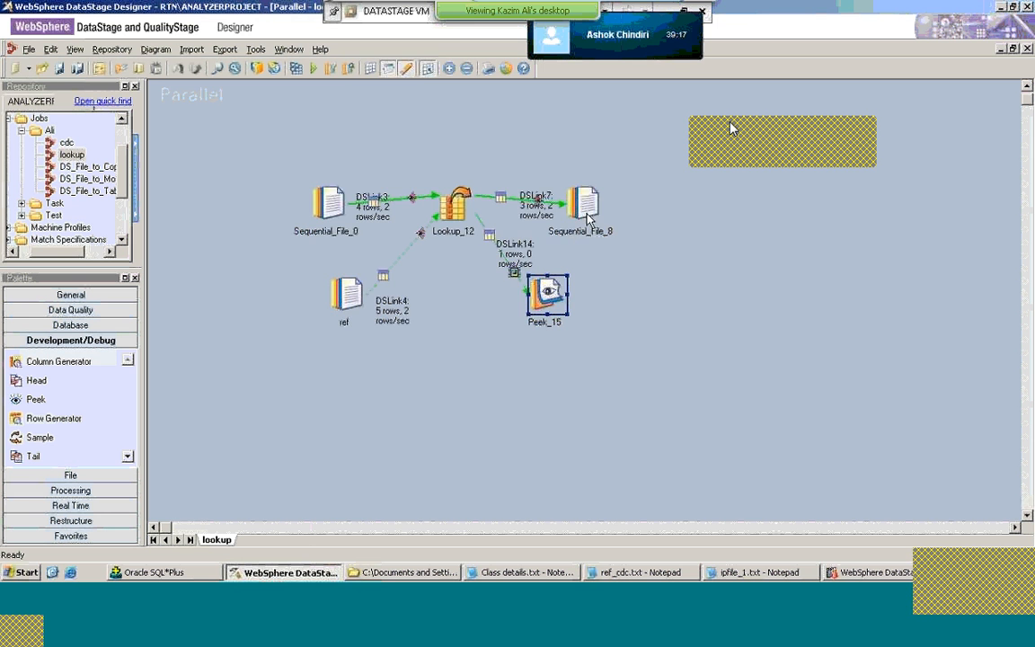
{"action": "double_click", "coordinate": [586, 214]}
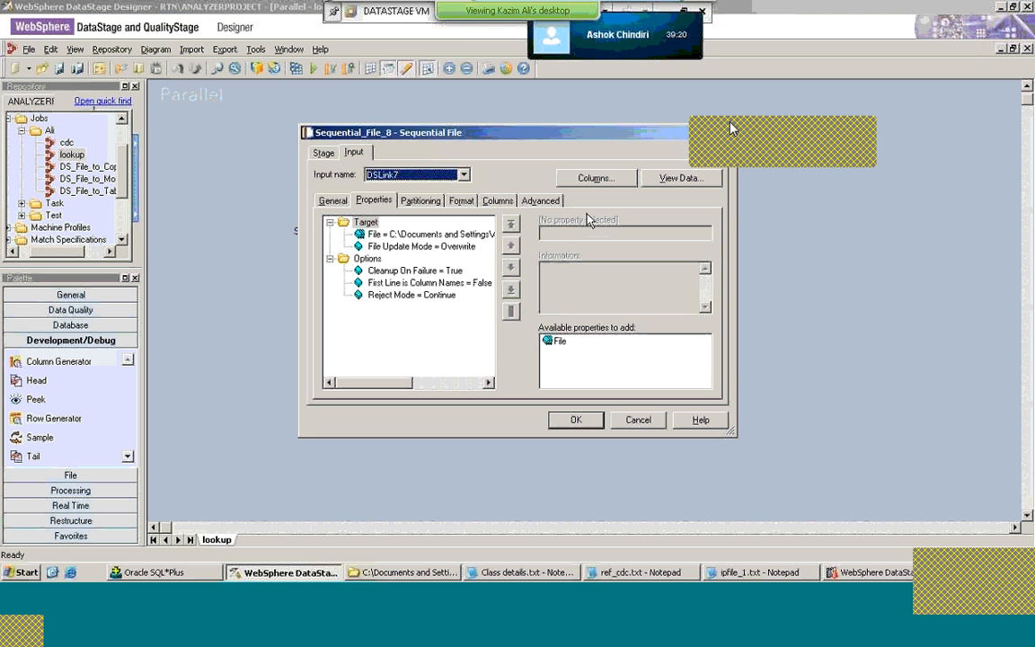
{"action": "left_click", "coordinate": [683, 179]}
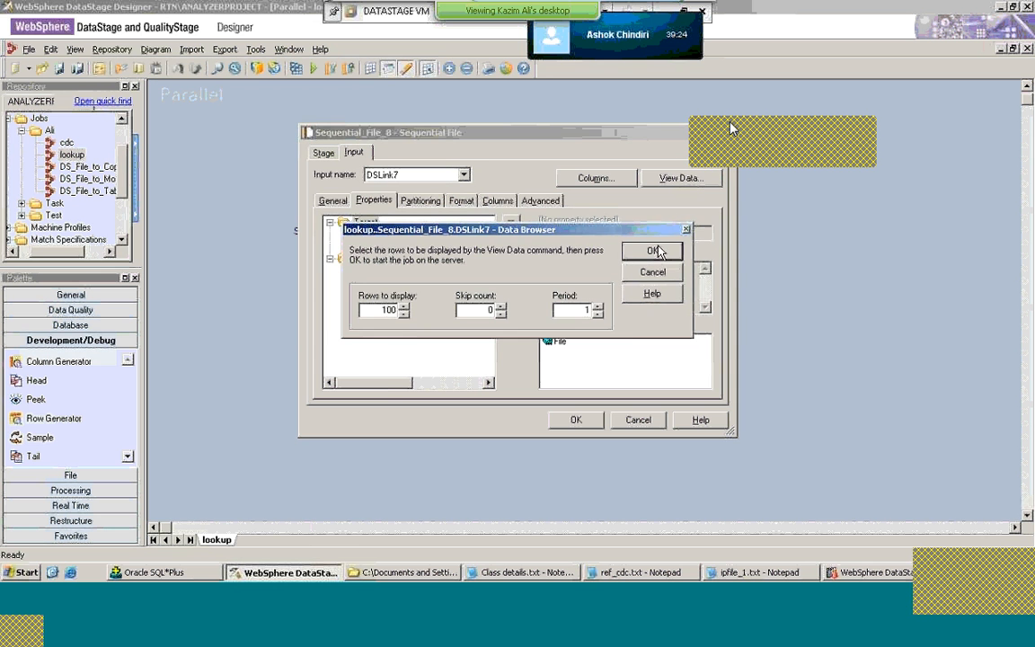
{"action": "left_click", "coordinate": [654, 251]}
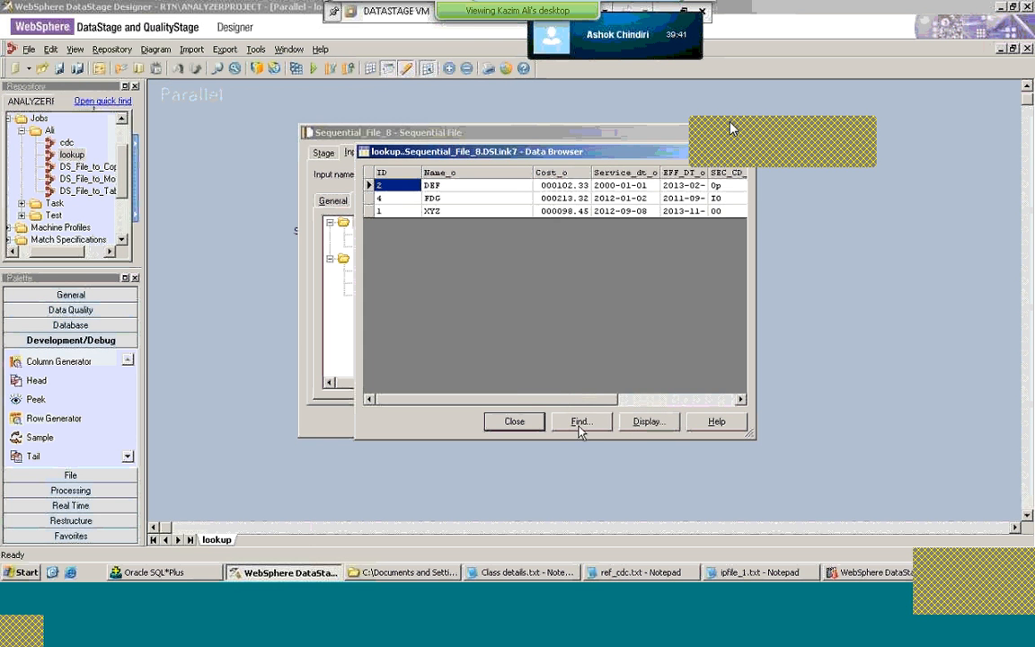
{"action": "left_click", "coordinate": [521, 422]}
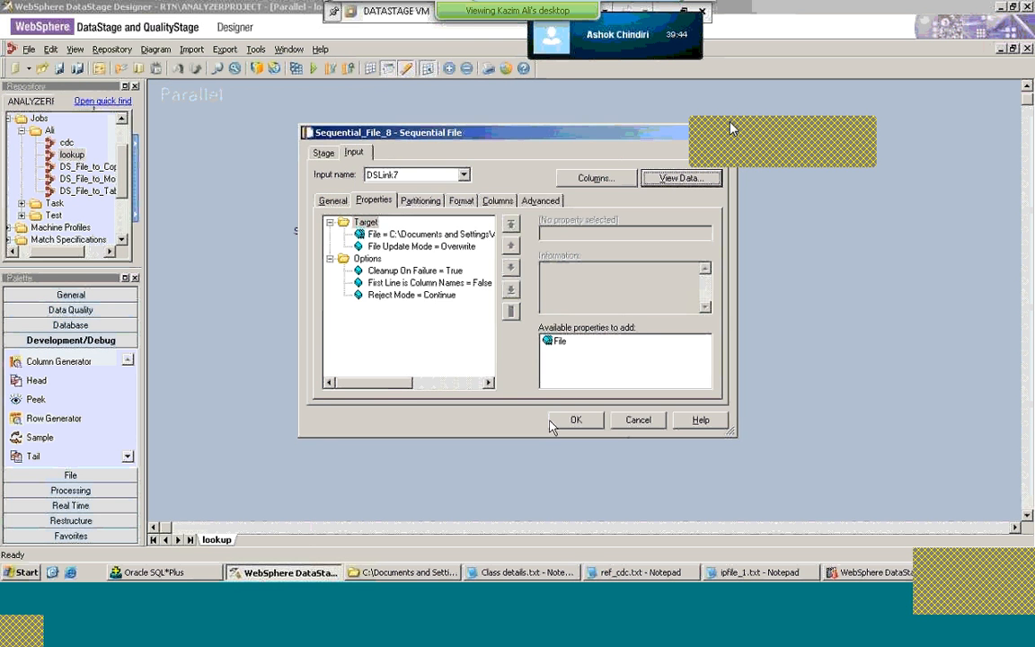
{"action": "left_click", "coordinate": [571, 421]}
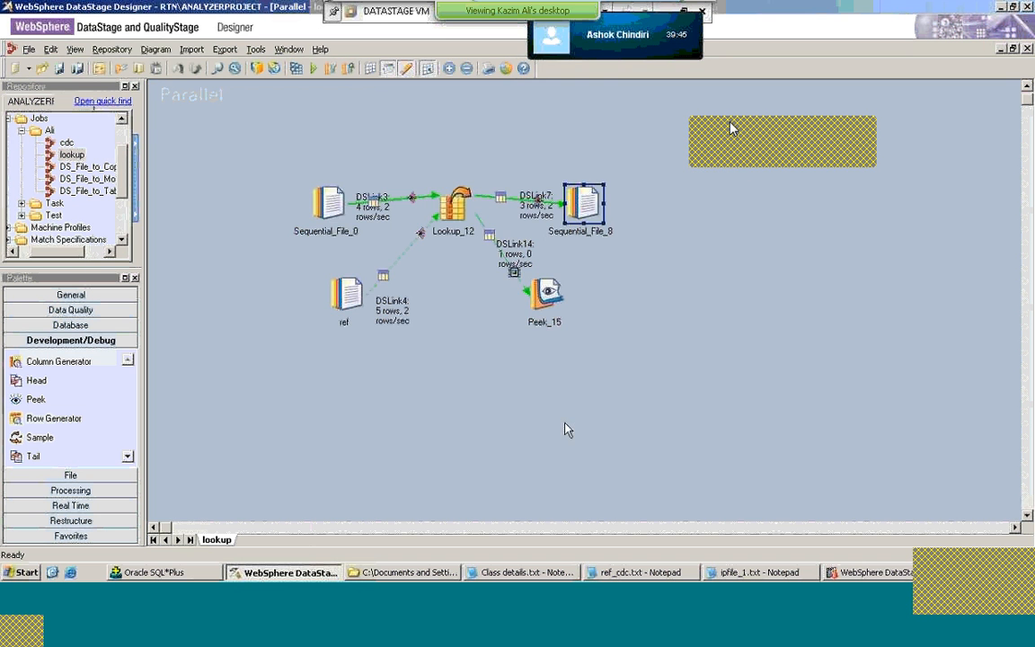
Step: Open the stage conditions of Lookup_12 and enter the condition DSLink3.ID<>4 for DSLink4
{"action": "double_click", "coordinate": [454, 205]}
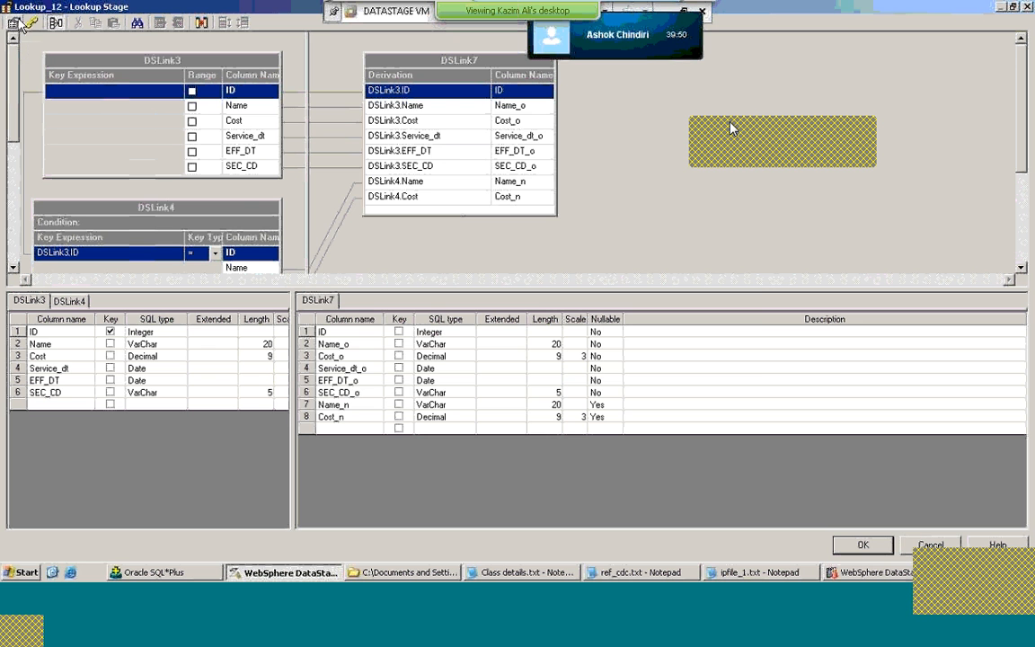
{"action": "left_click", "coordinate": [32, 24]}
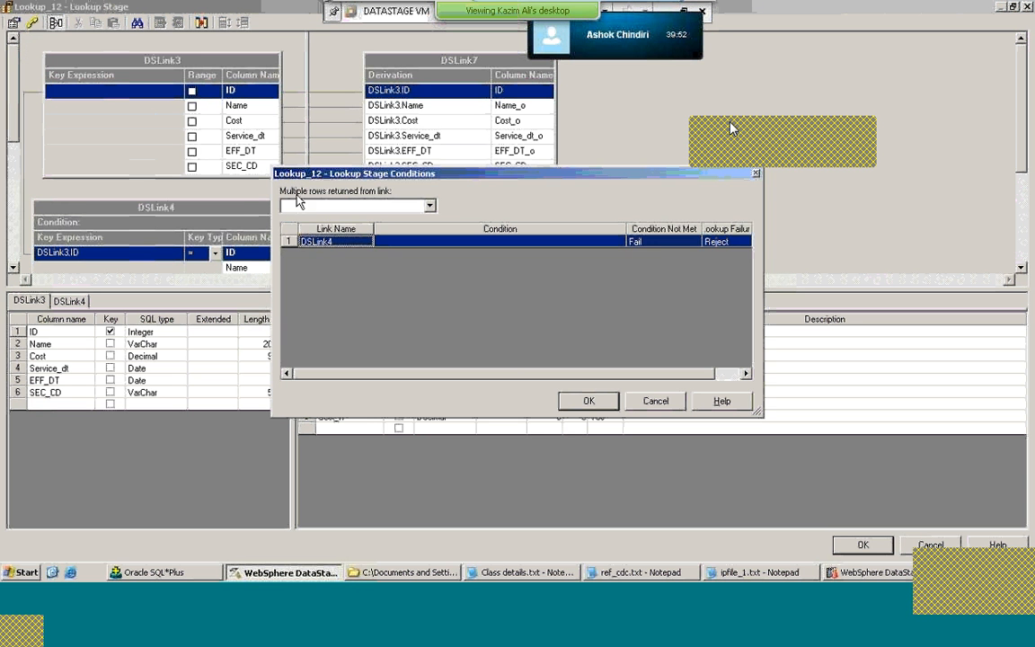
{"action": "left_click", "coordinate": [404, 241]}
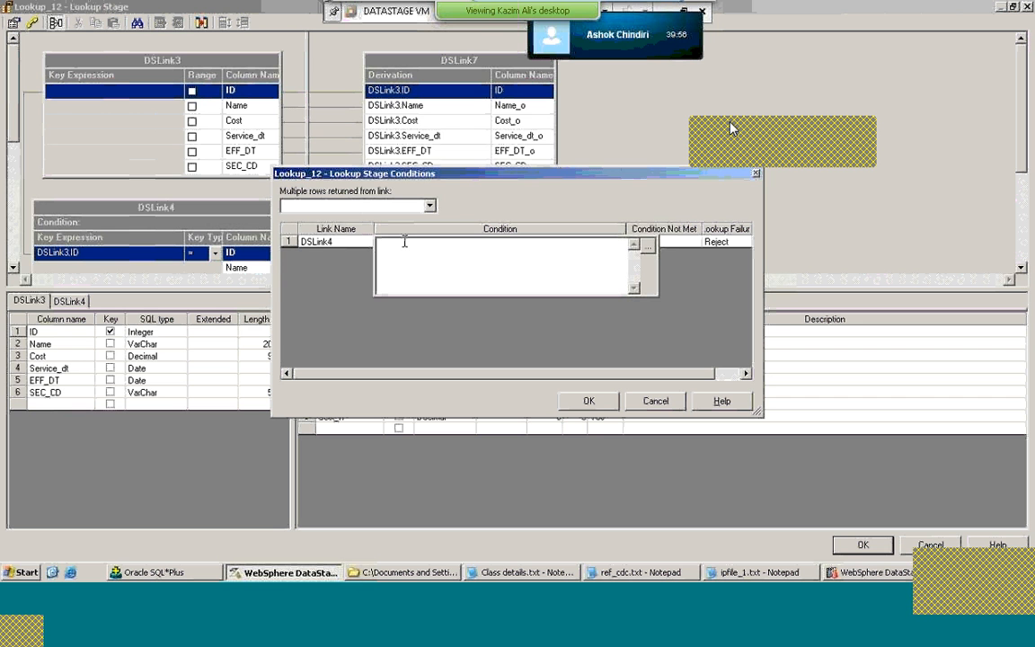
{"action": "right_click", "coordinate": [483, 256]}
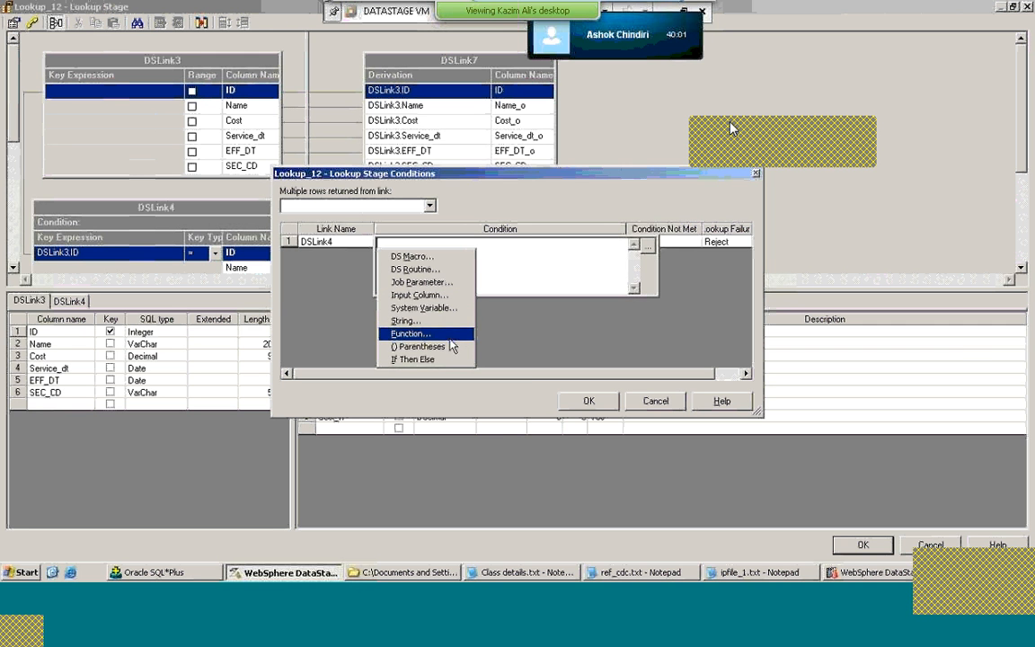
{"action": "left_click", "coordinate": [461, 298]}
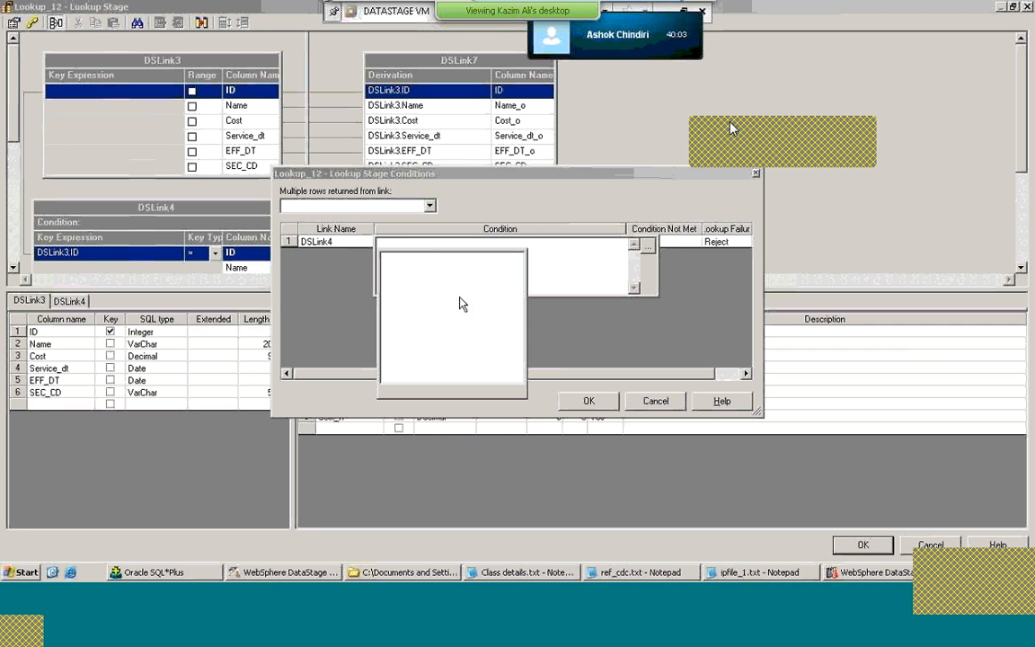
{"action": "left_click", "coordinate": [417, 295]}
{"action": "left_click", "coordinate": [418, 295]}
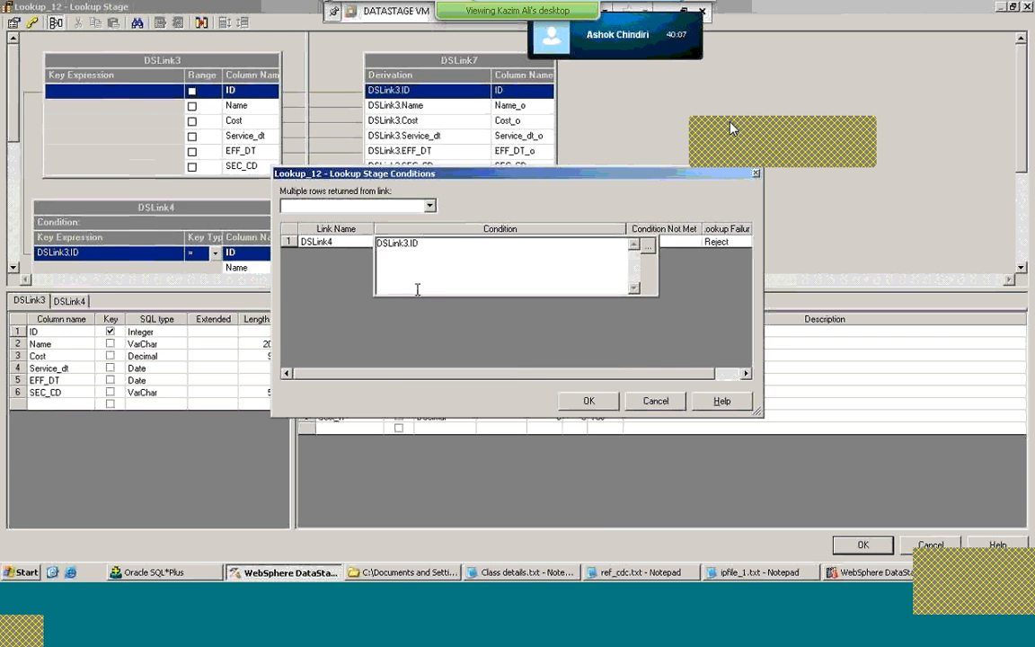
{"action": "type", "text": "<>4"}
Step: Set the Condition Not Met action of DSLink4 to Drop and accept the conditions and the Lookup_12 stage changes
{"action": "left_click", "coordinate": [688, 241]}
{"action": "left_click", "coordinate": [679, 244]}
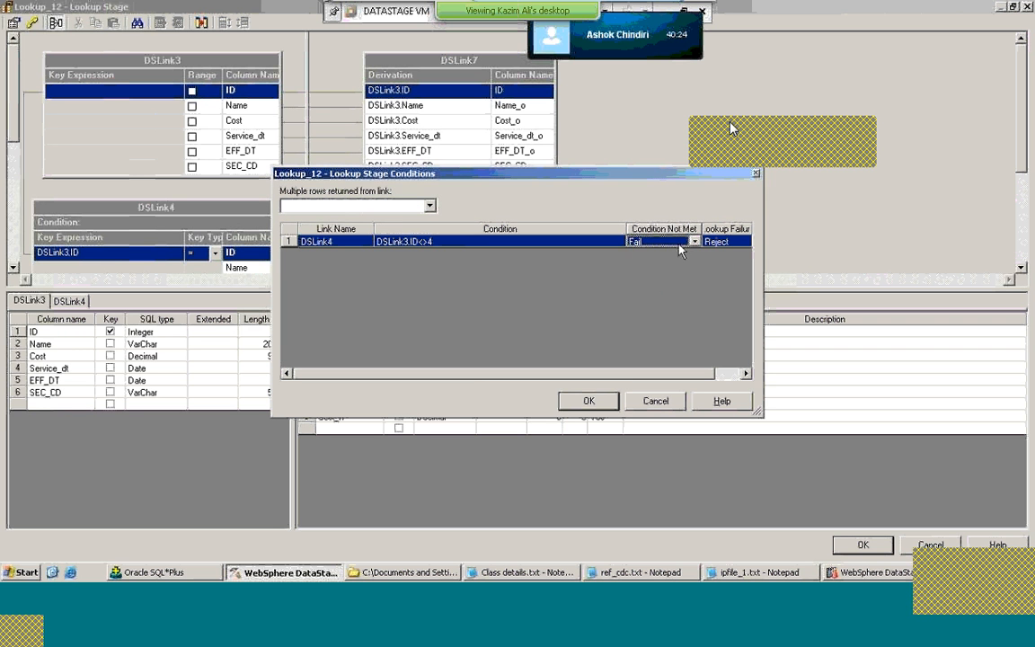
{"action": "left_click", "coordinate": [693, 242]}
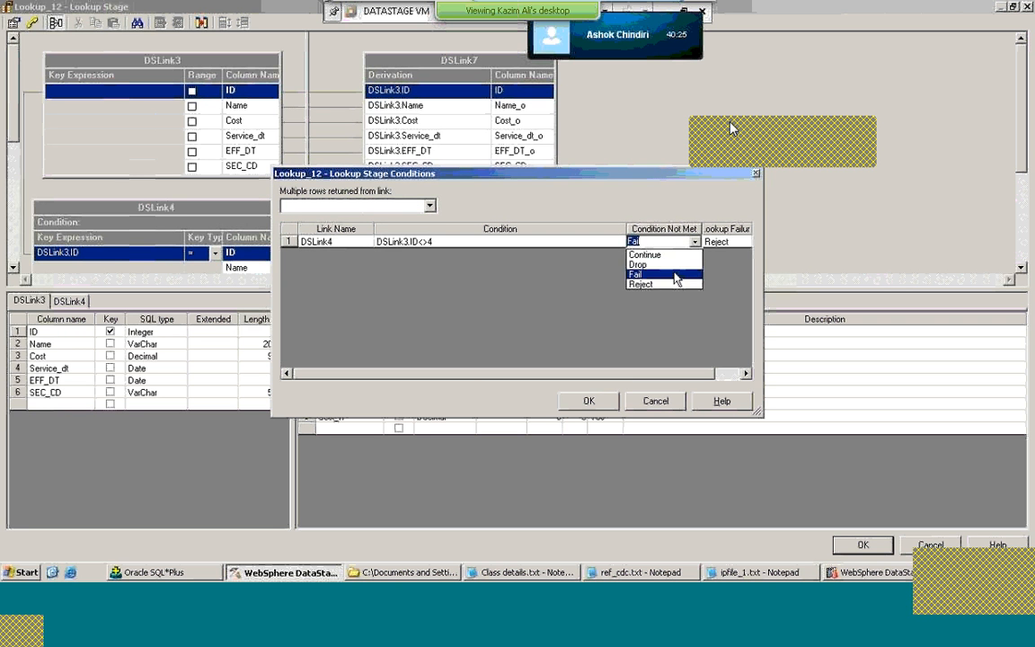
{"action": "left_click", "coordinate": [652, 265]}
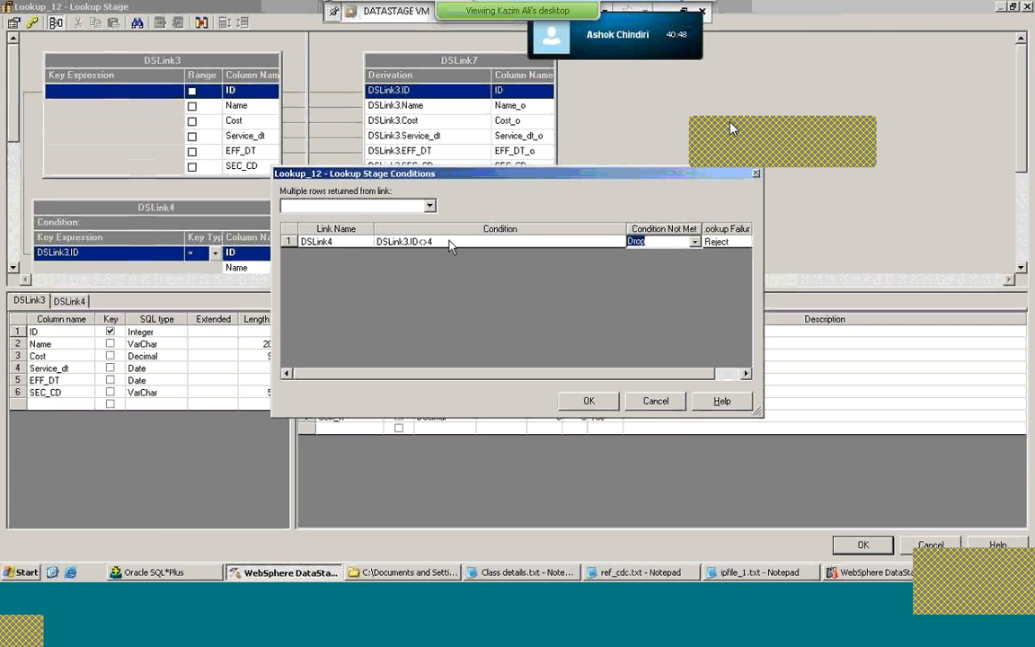
{"action": "left_click", "coordinate": [587, 405]}
{"action": "left_click", "coordinate": [696, 243]}
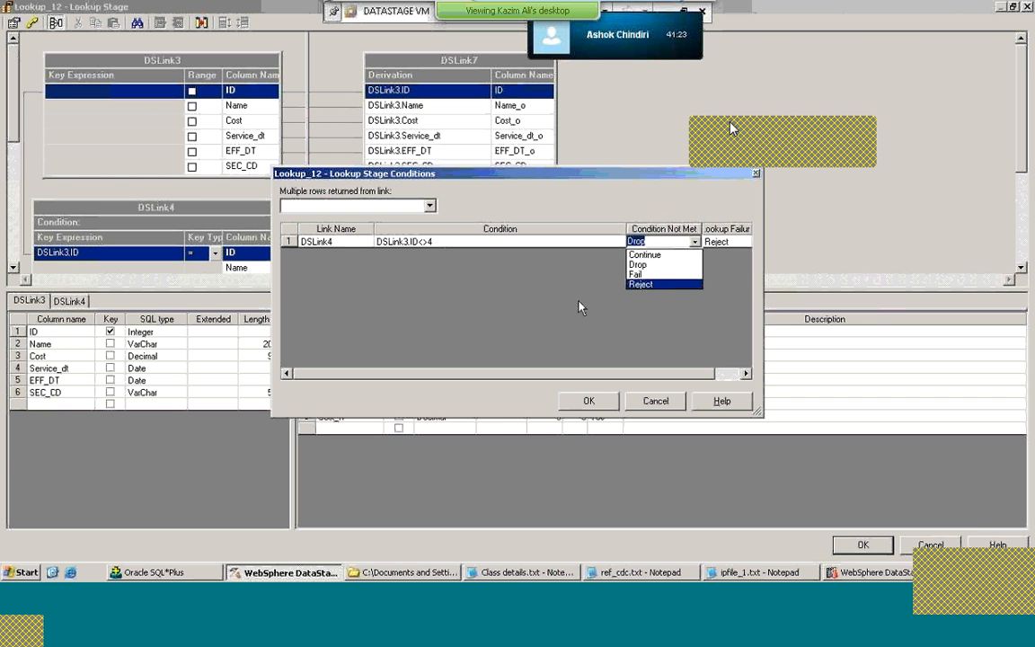
{"action": "left_click", "coordinate": [638, 264]}
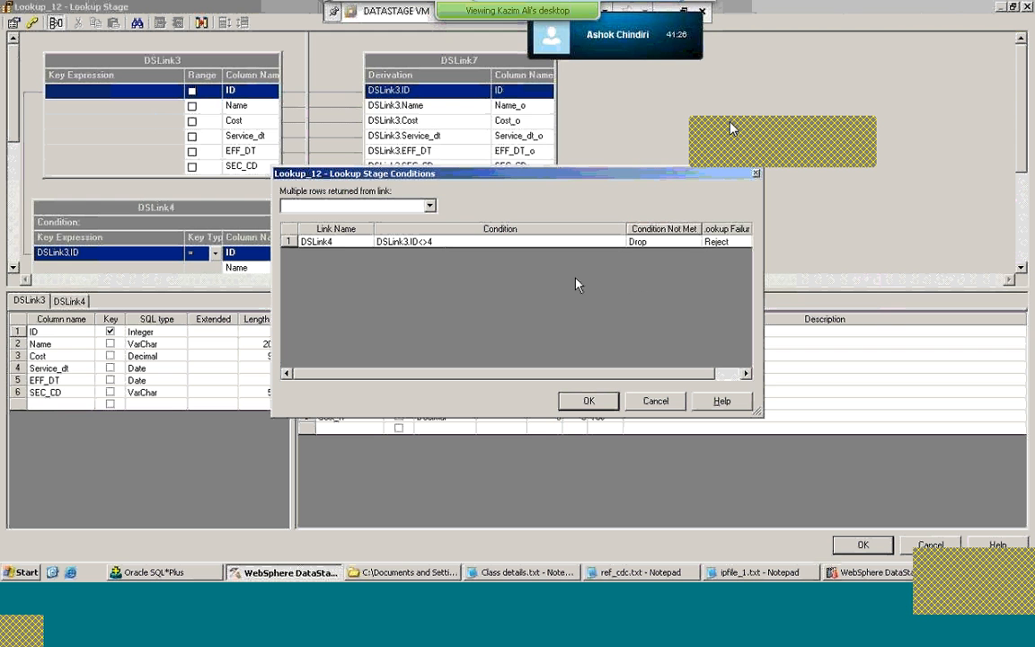
{"action": "left_click", "coordinate": [587, 406]}
{"action": "left_click", "coordinate": [598, 405]}
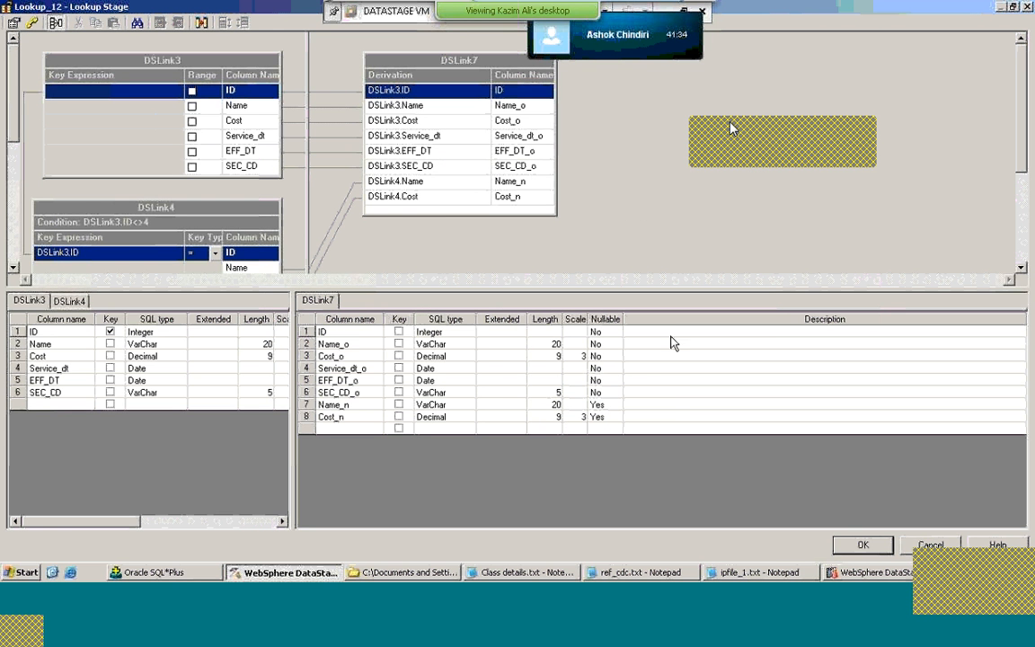
{"action": "left_click", "coordinate": [861, 545]}
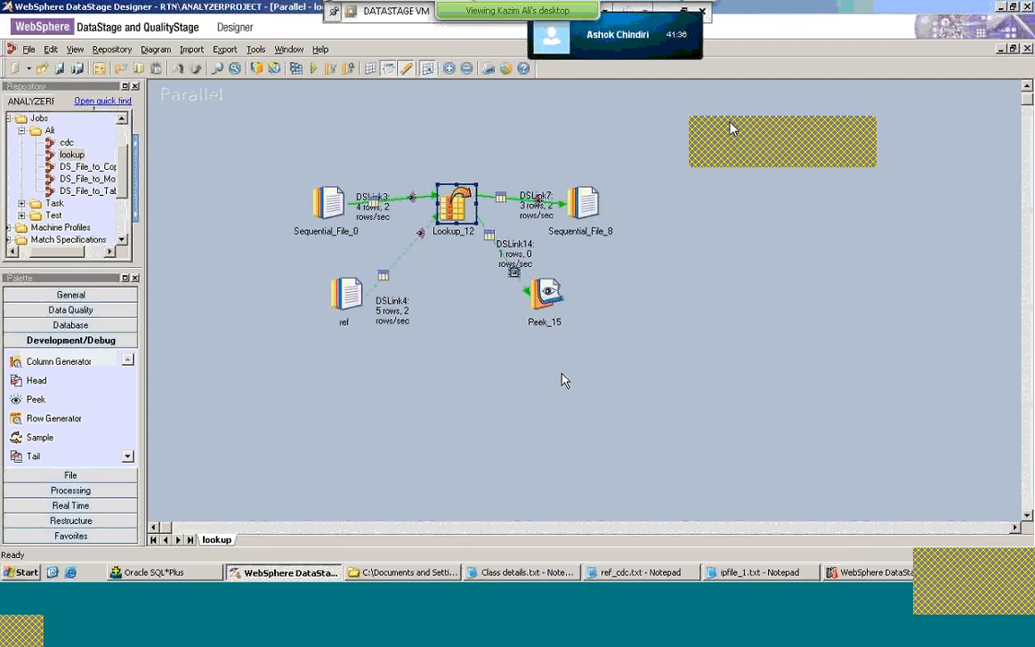
Step: Compile the lookup job and run it with no warning limit
{"action": "left_click", "coordinate": [295, 68]}
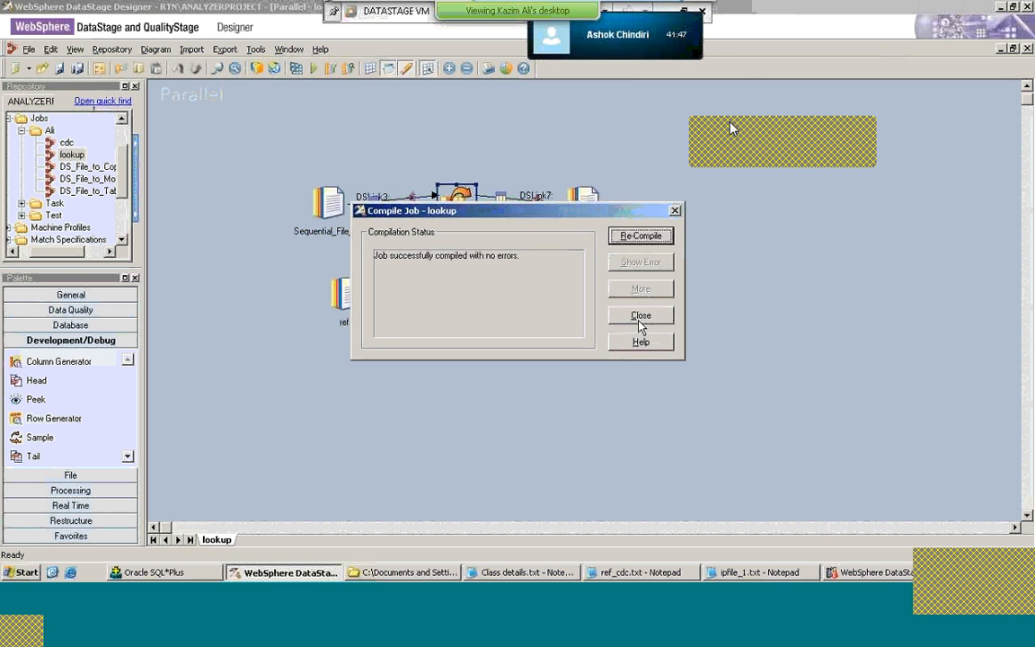
{"action": "left_click", "coordinate": [641, 319]}
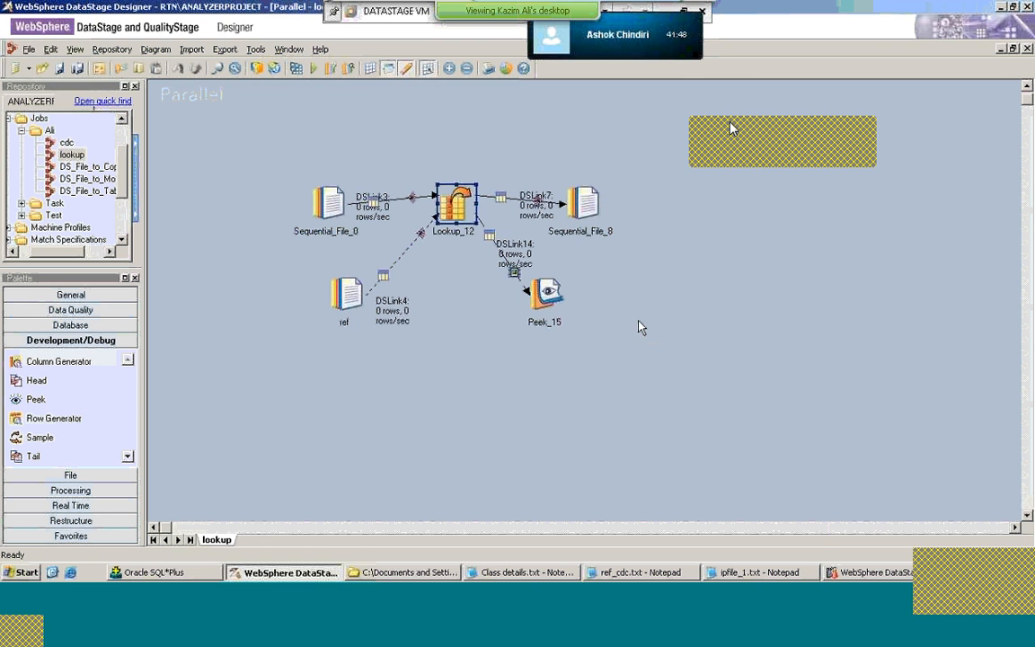
{"action": "left_click", "coordinate": [313, 68]}
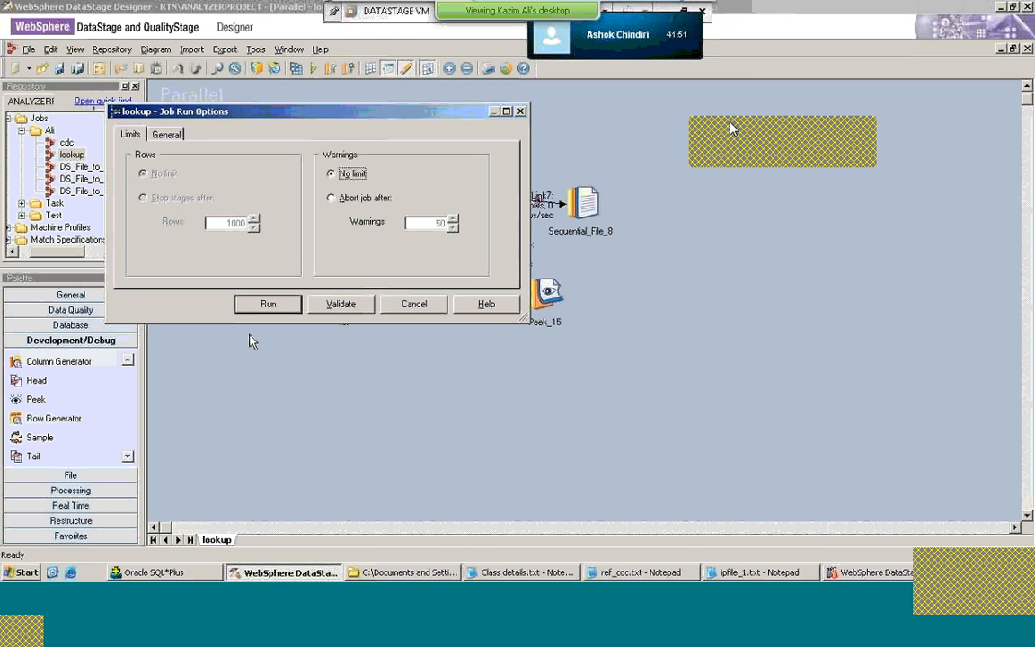
{"action": "left_click", "coordinate": [267, 308]}
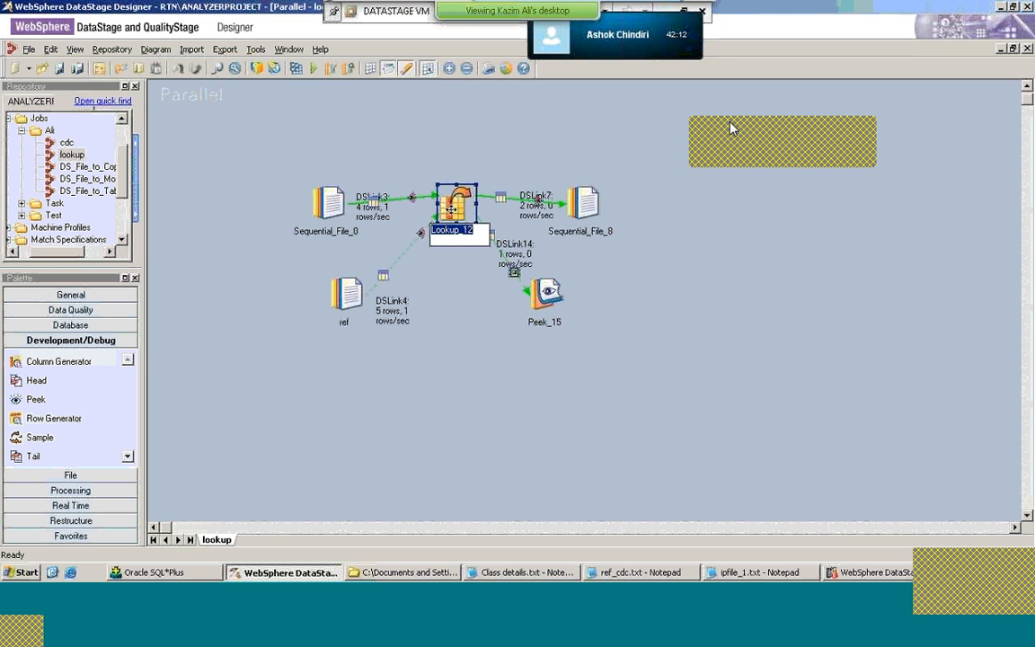
Step: Set the Condition Not Met action of DSLink4 in Lookup_12 to Reject and accept the stage changes
{"action": "double_click", "coordinate": [451, 207]}
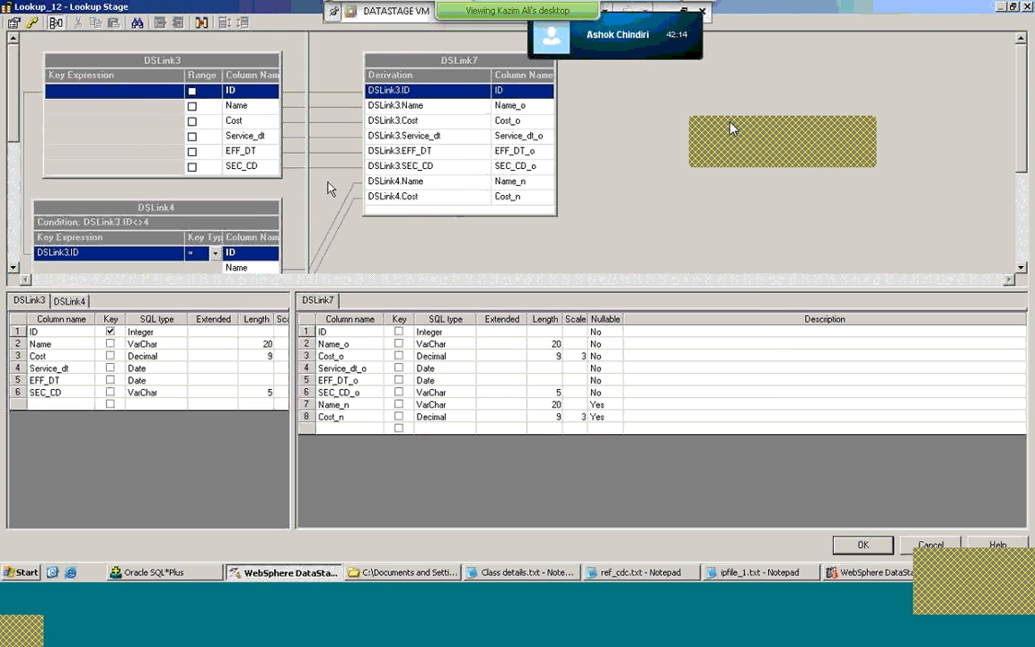
{"action": "left_click", "coordinate": [32, 23]}
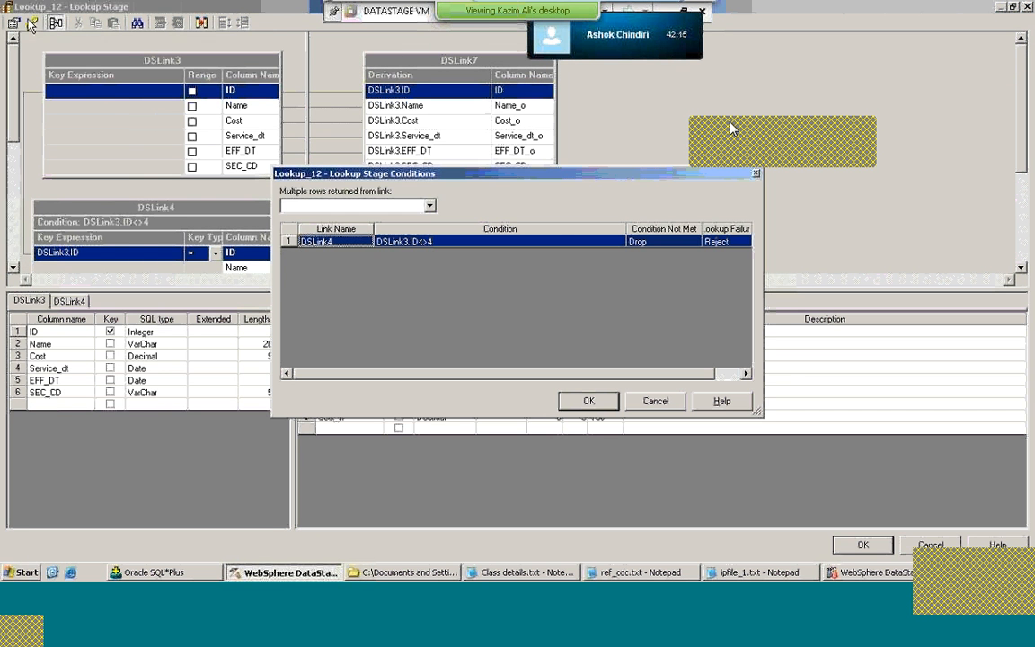
{"action": "left_click", "coordinate": [651, 242]}
{"action": "left_click", "coordinate": [695, 243]}
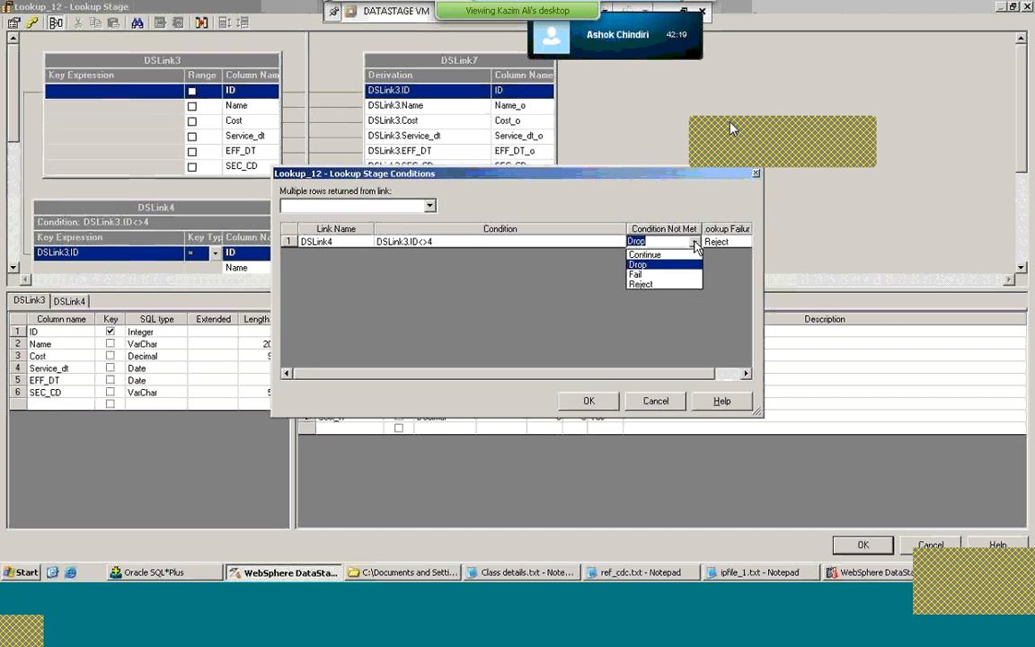
{"action": "left_click", "coordinate": [671, 285]}
{"action": "left_click", "coordinate": [599, 402]}
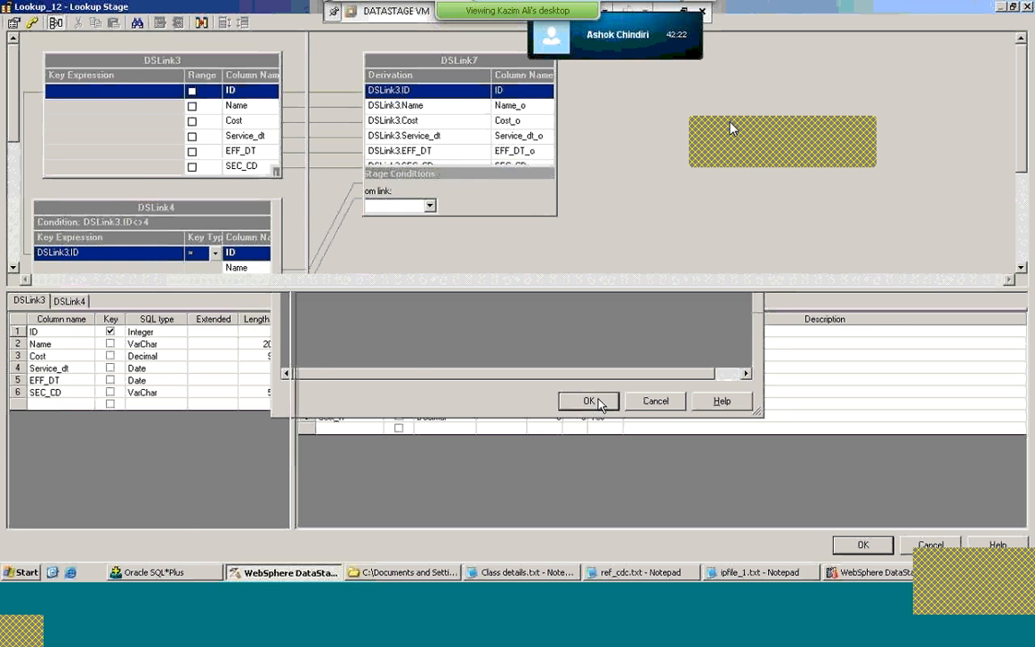
{"action": "left_click", "coordinate": [863, 545]}
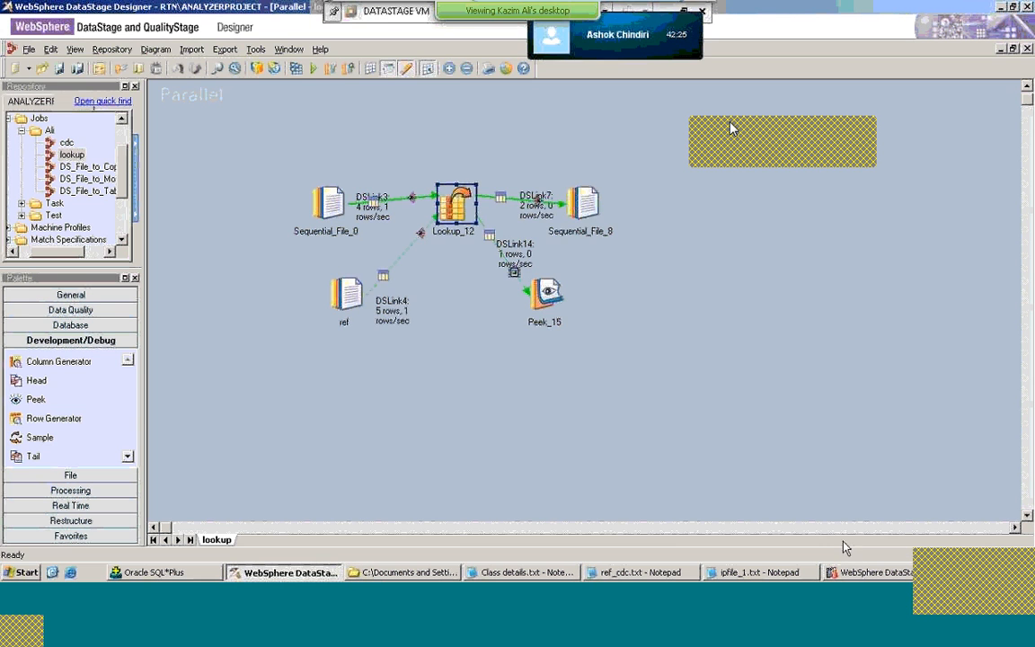
Step: Recompile the lookup job and run it again with the Reject condition action
{"action": "left_click", "coordinate": [295, 68]}
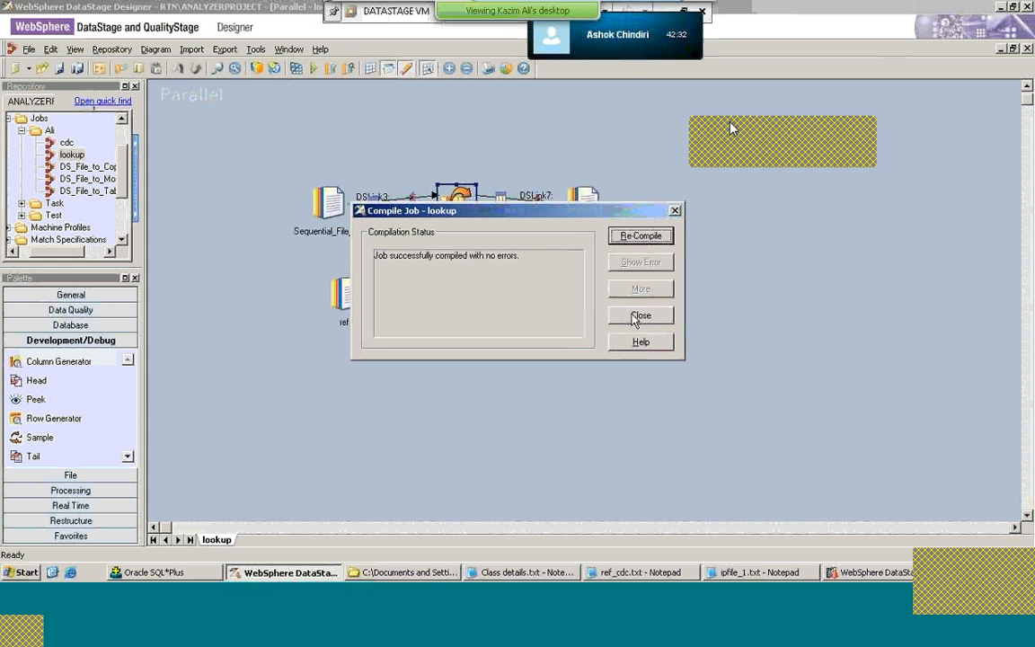
{"action": "left_click", "coordinate": [636, 316]}
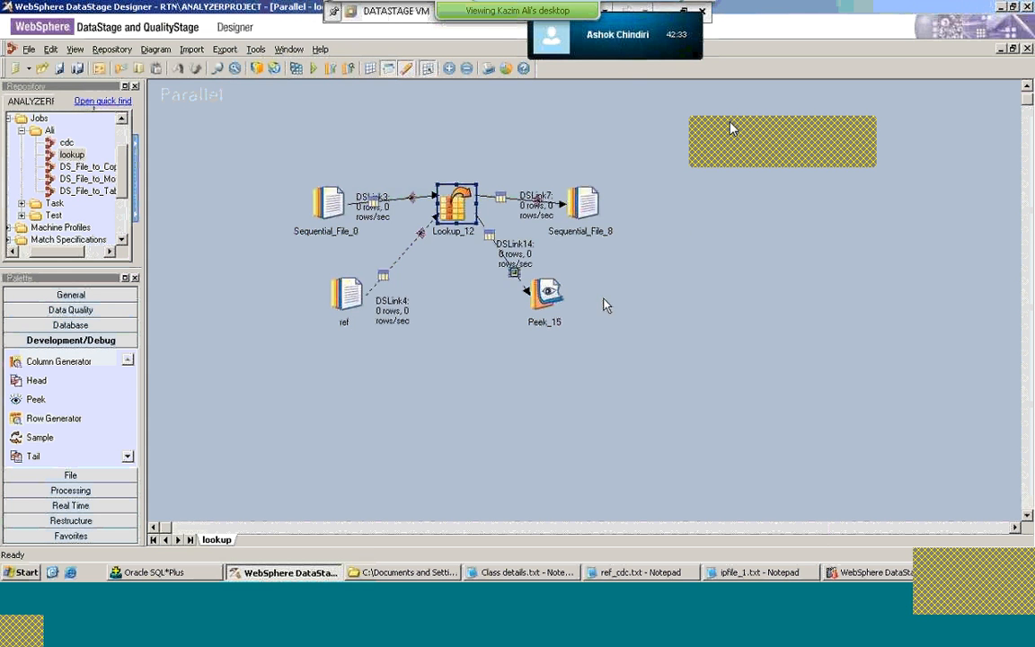
{"action": "left_click", "coordinate": [314, 67]}
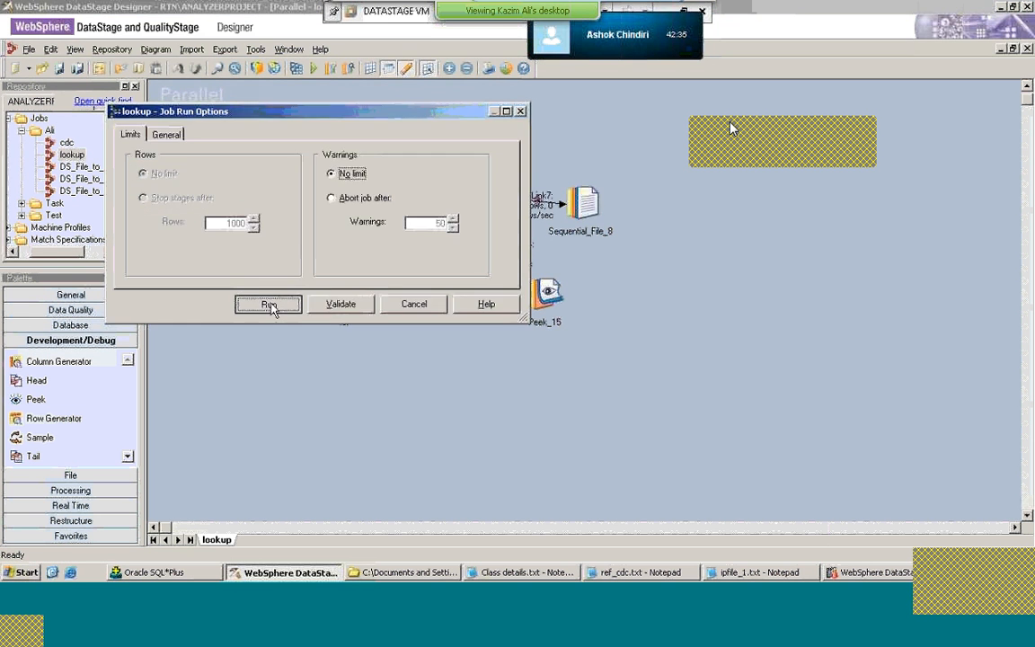
{"action": "left_click", "coordinate": [272, 304]}
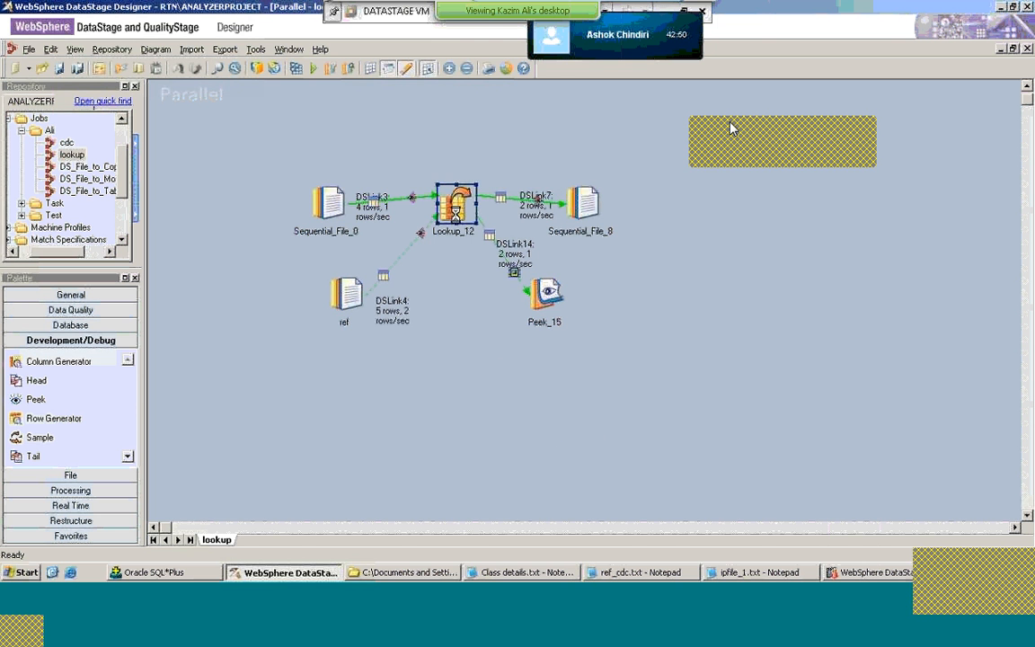
Step: Examine the key type options for the ID key of DSLink4 in Lookup_12, leaving the stage without changes
{"action": "double_click", "coordinate": [458, 213]}
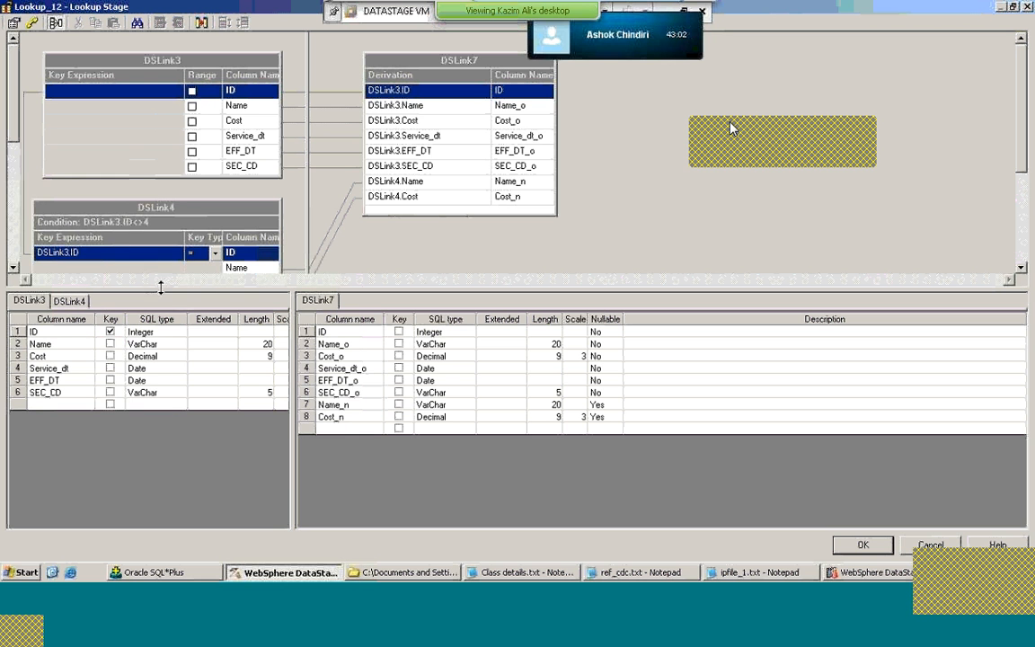
{"action": "left_click", "coordinate": [216, 253]}
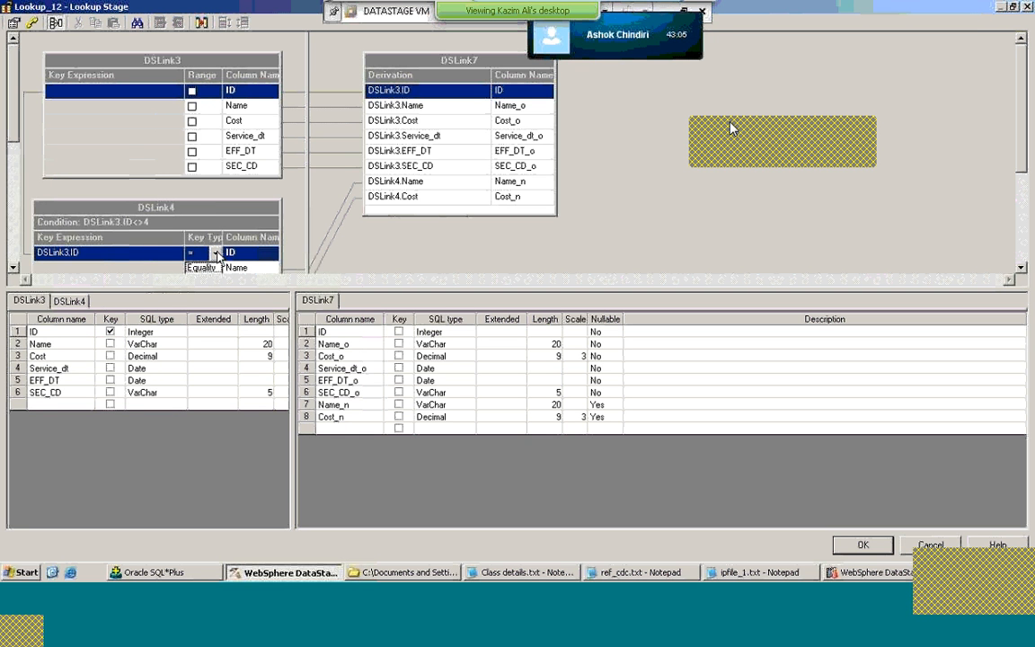
{"action": "left_click", "coordinate": [13, 267]}
{"action": "left_click", "coordinate": [13, 268]}
{"action": "left_click", "coordinate": [13, 269]}
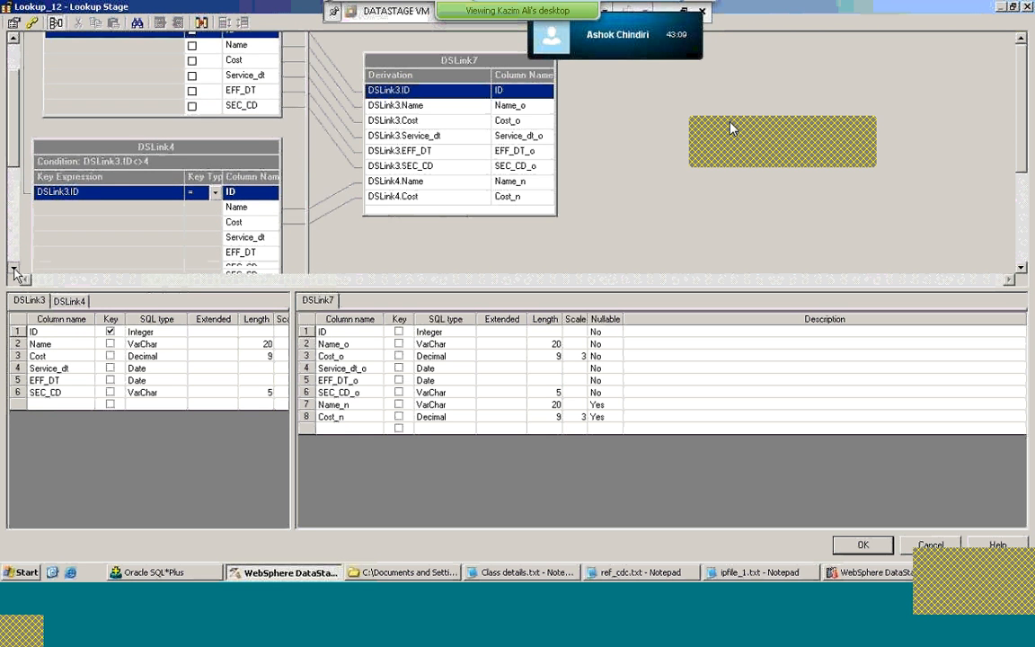
{"action": "left_click", "coordinate": [13, 269]}
{"action": "left_click", "coordinate": [14, 268]}
{"action": "left_click", "coordinate": [14, 269]}
{"action": "left_click", "coordinate": [202, 146]}
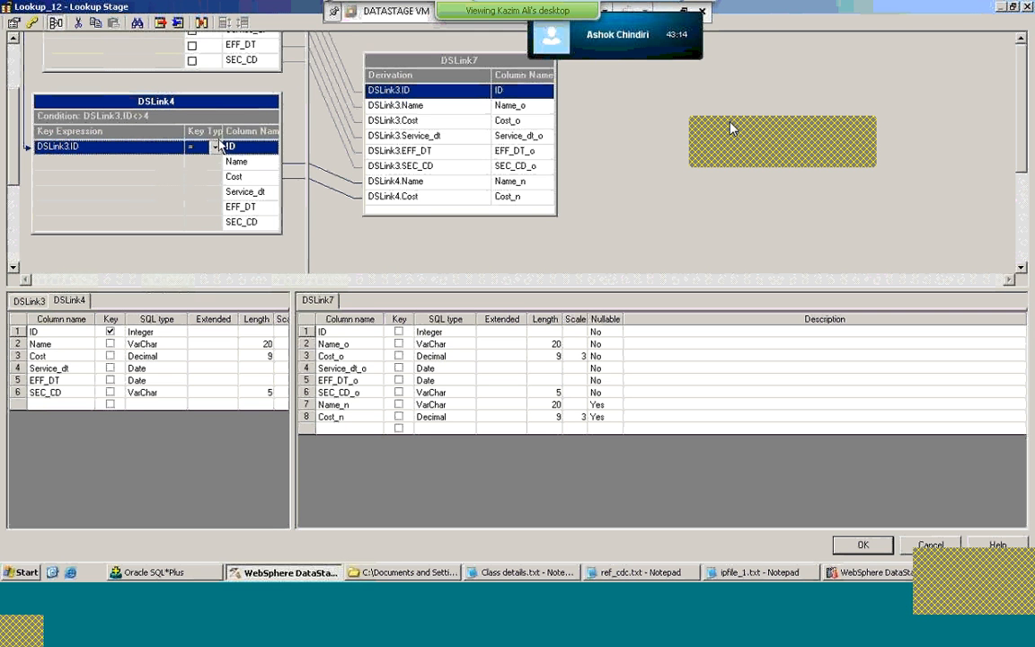
{"action": "left_click", "coordinate": [214, 147]}
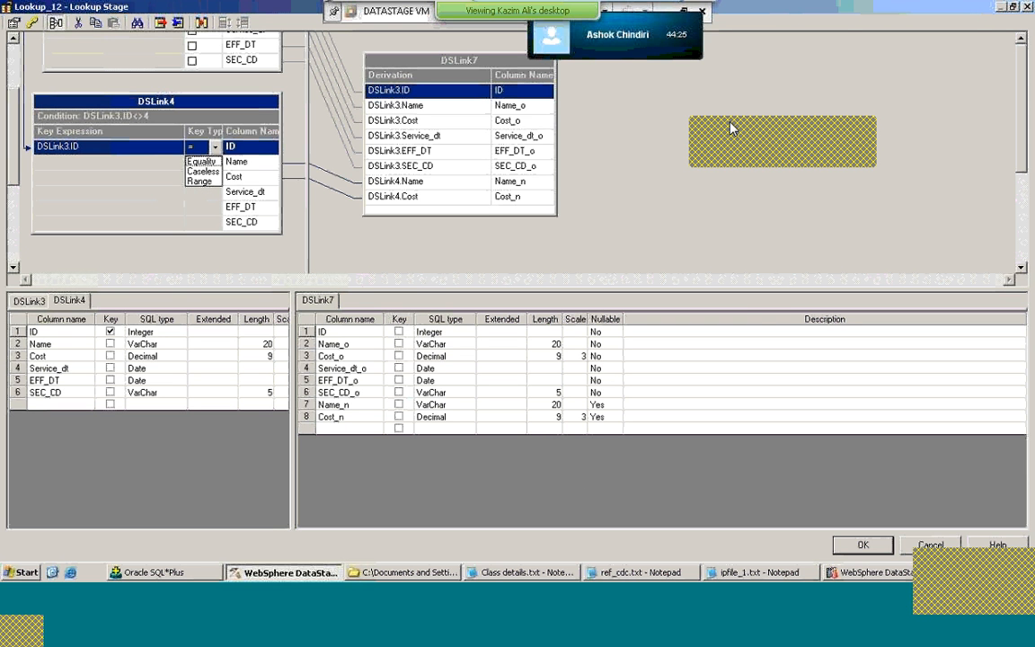
{"action": "left_click", "coordinate": [946, 545]}
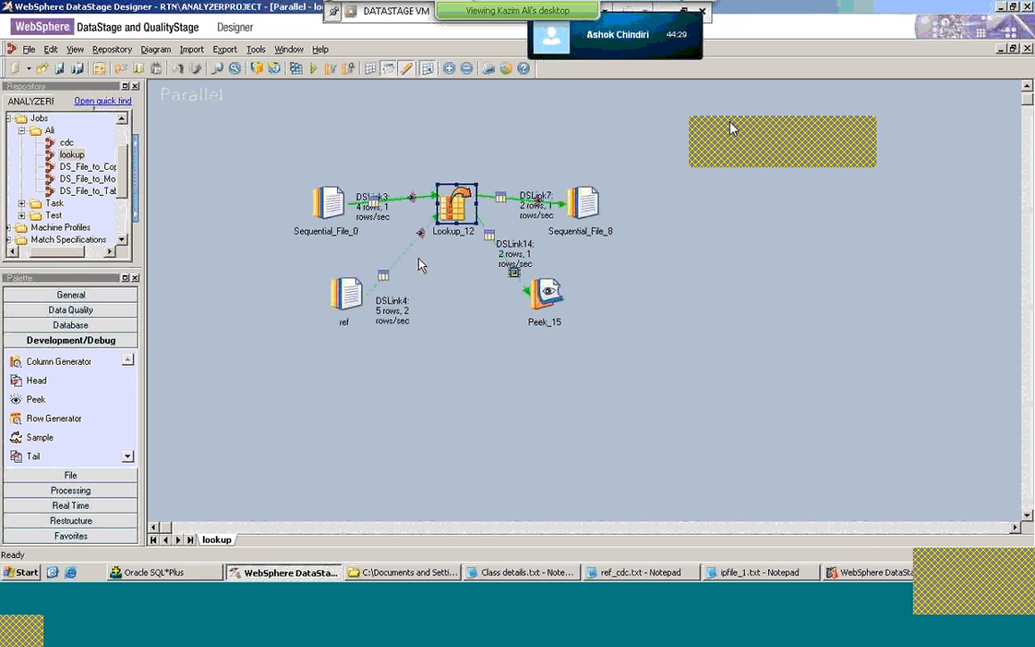
Step: Close the lookup job and create a copy of it in the repository
{"action": "left_click", "coordinate": [63, 156]}
{"action": "right_click", "coordinate": [63, 157]}
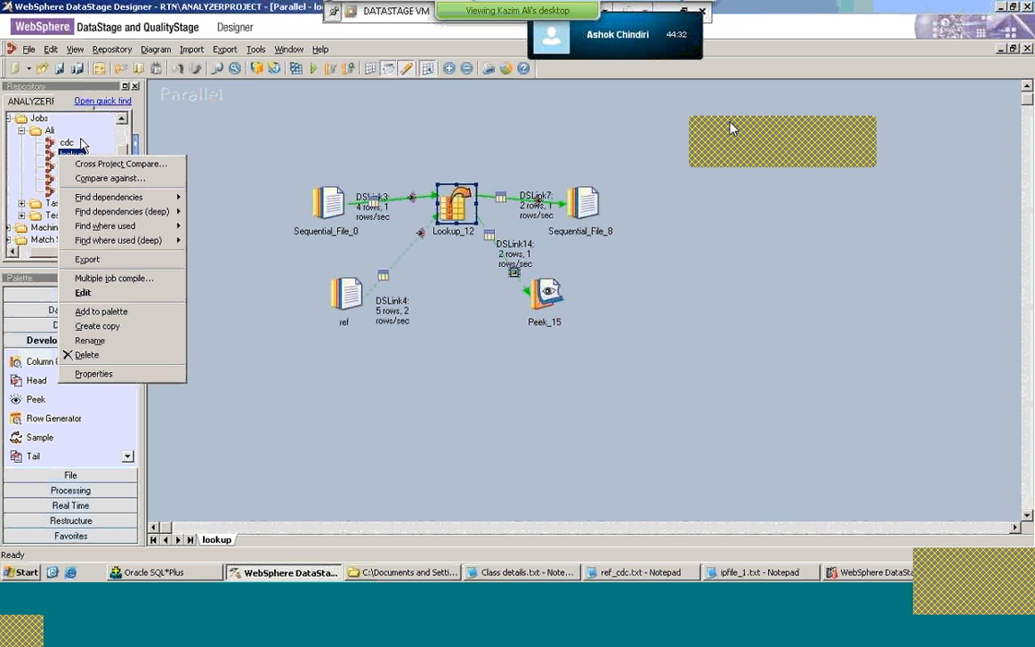
{"action": "left_click", "coordinate": [1003, 65]}
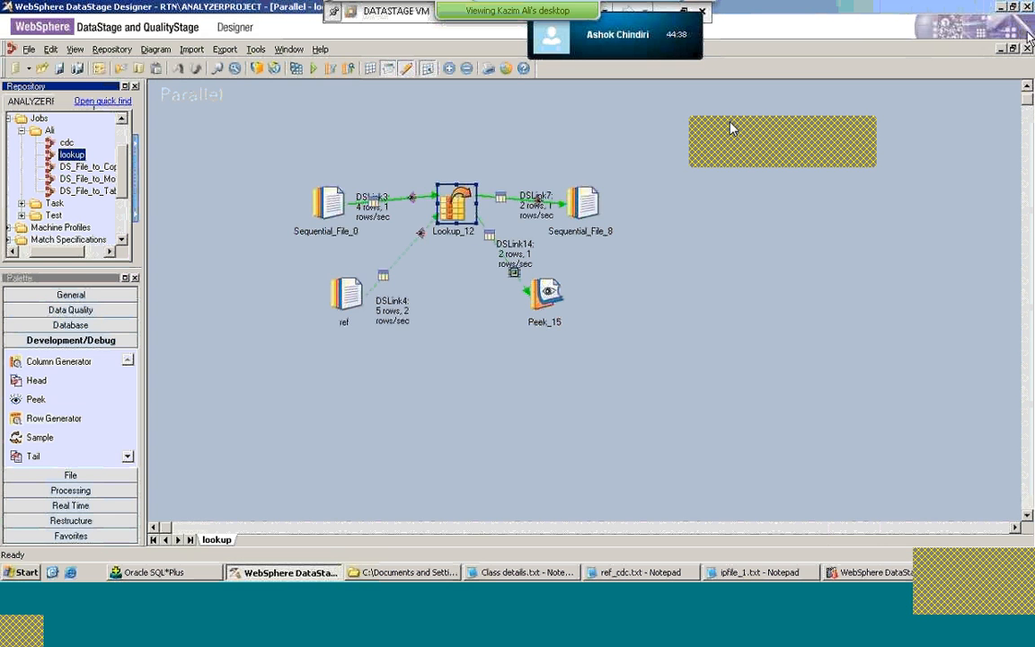
{"action": "left_click", "coordinate": [1027, 48]}
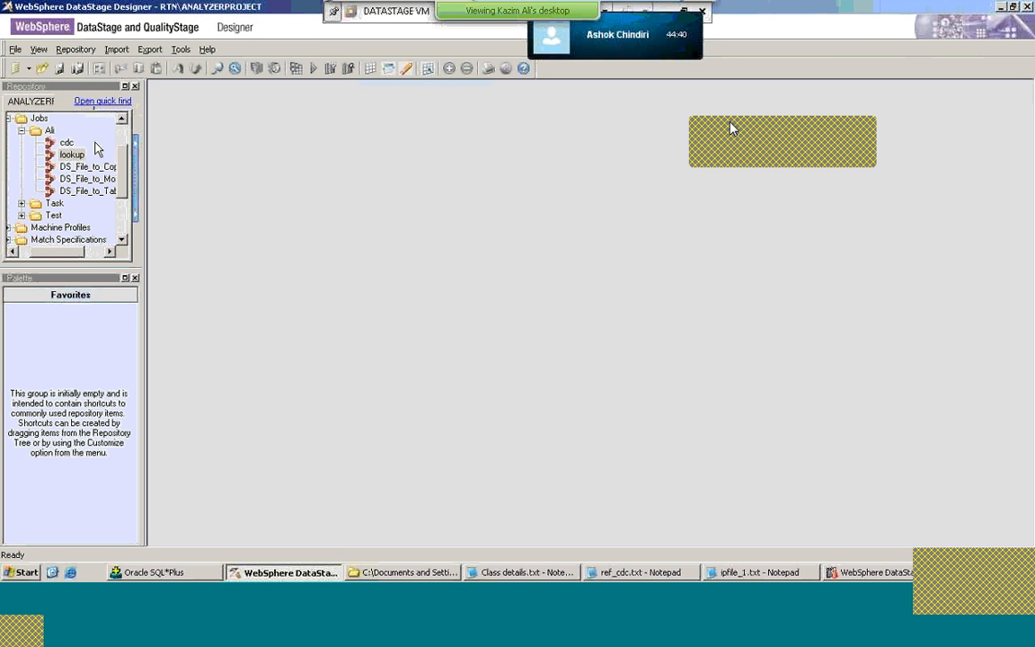
{"action": "right_click", "coordinate": [66, 155]}
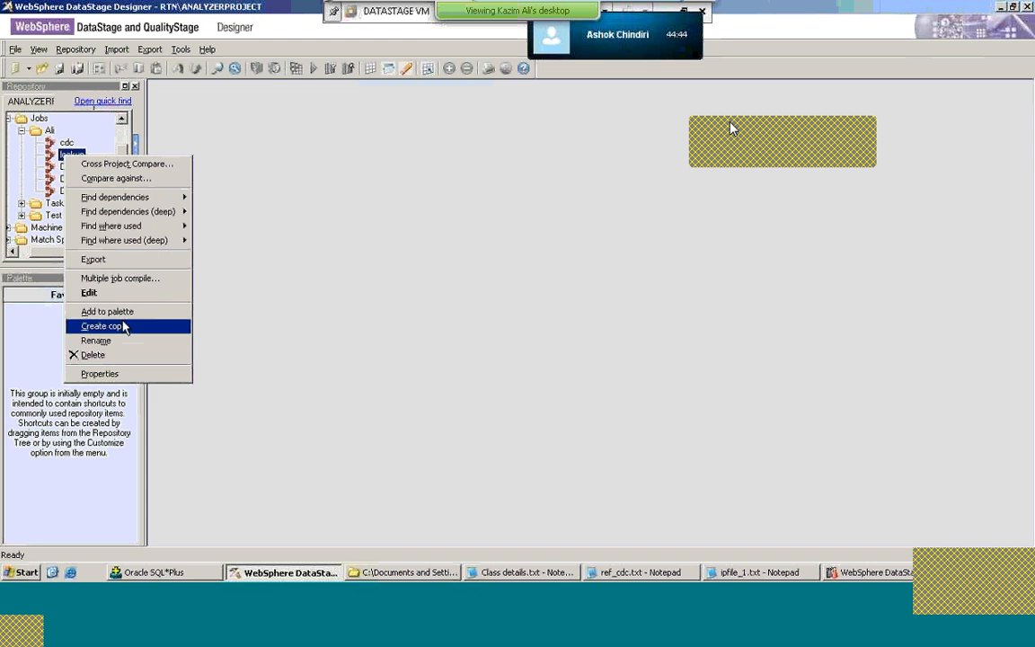
{"action": "left_click", "coordinate": [124, 327]}
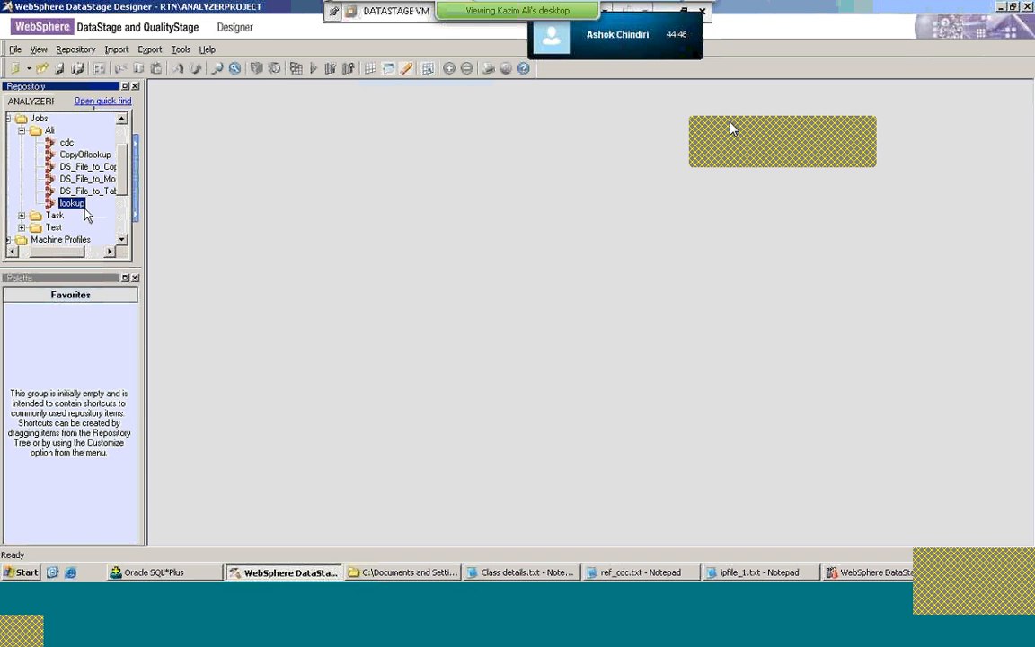
Step: Rename the copied lookup job as lookup_range
{"action": "left_click", "coordinate": [85, 155]}
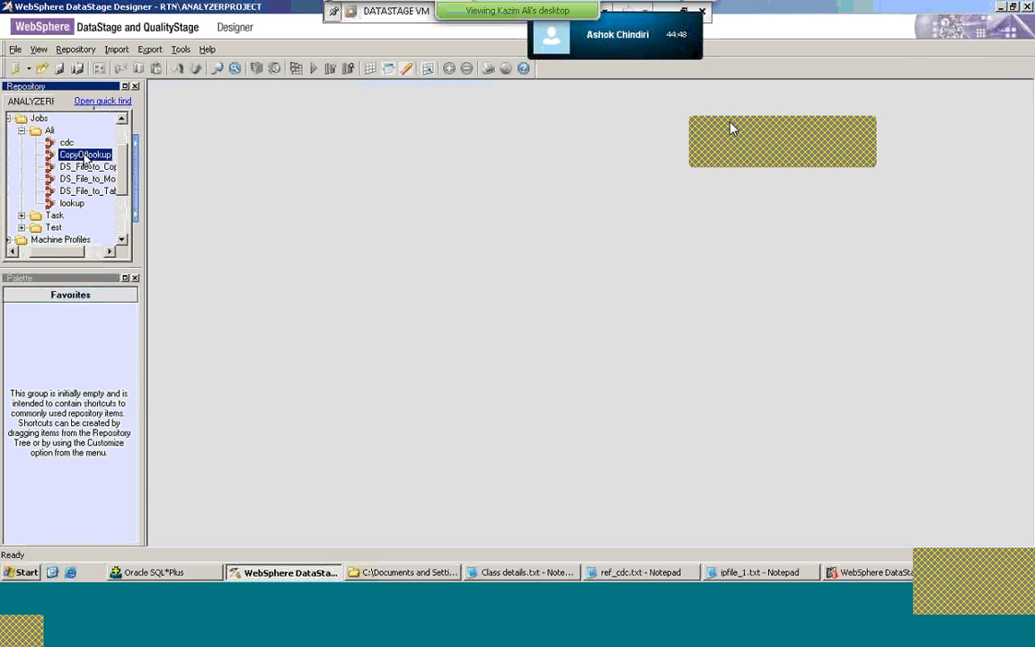
{"action": "right_click", "coordinate": [85, 155]}
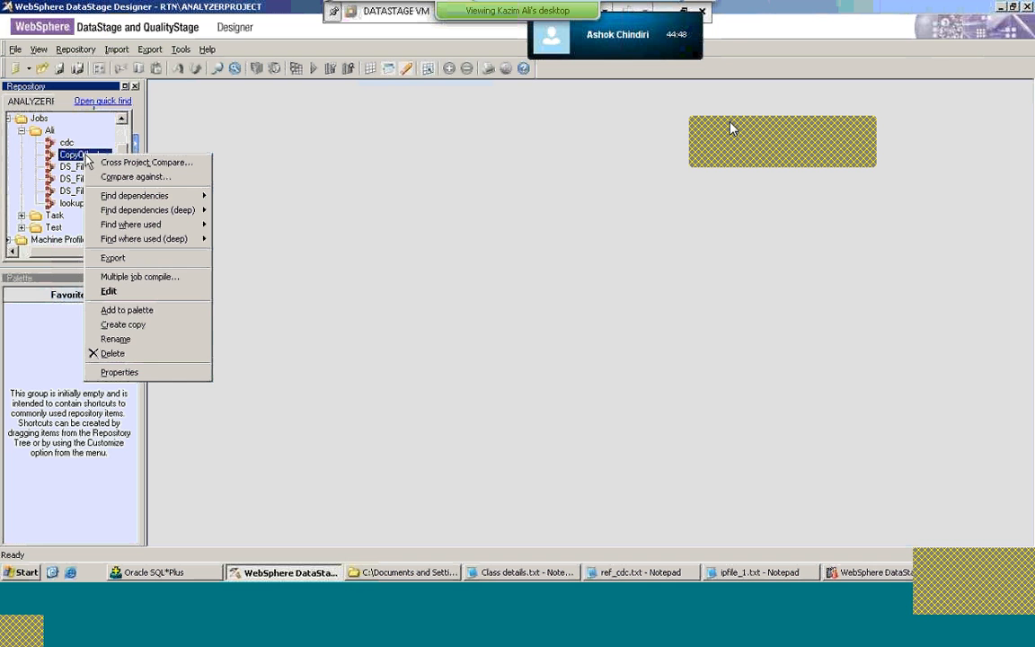
{"action": "left_click", "coordinate": [163, 342]}
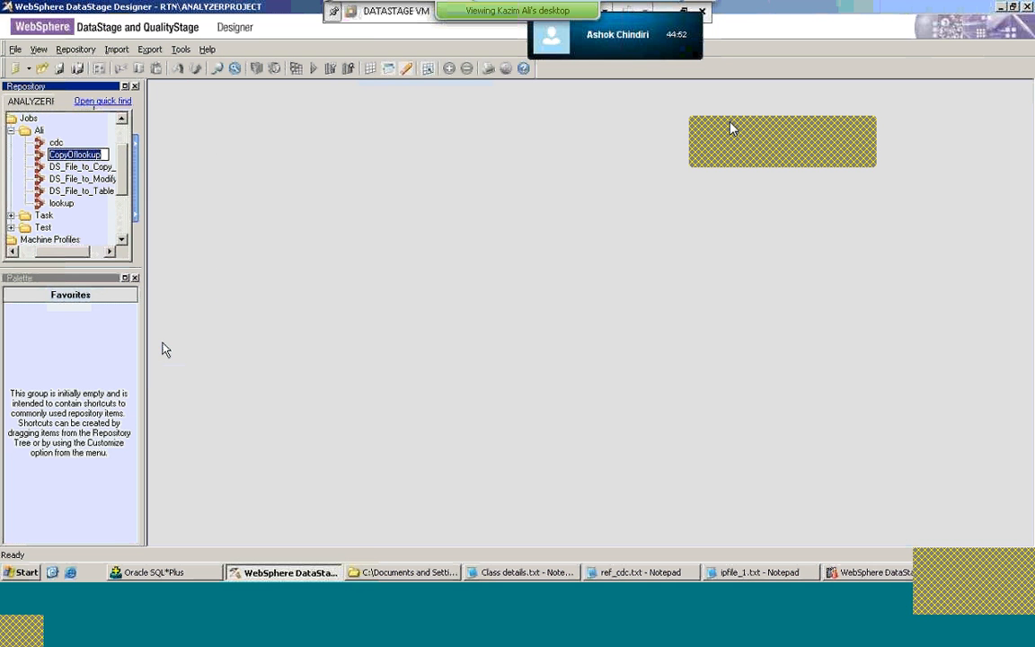
{"action": "type", "text": "_ra"}
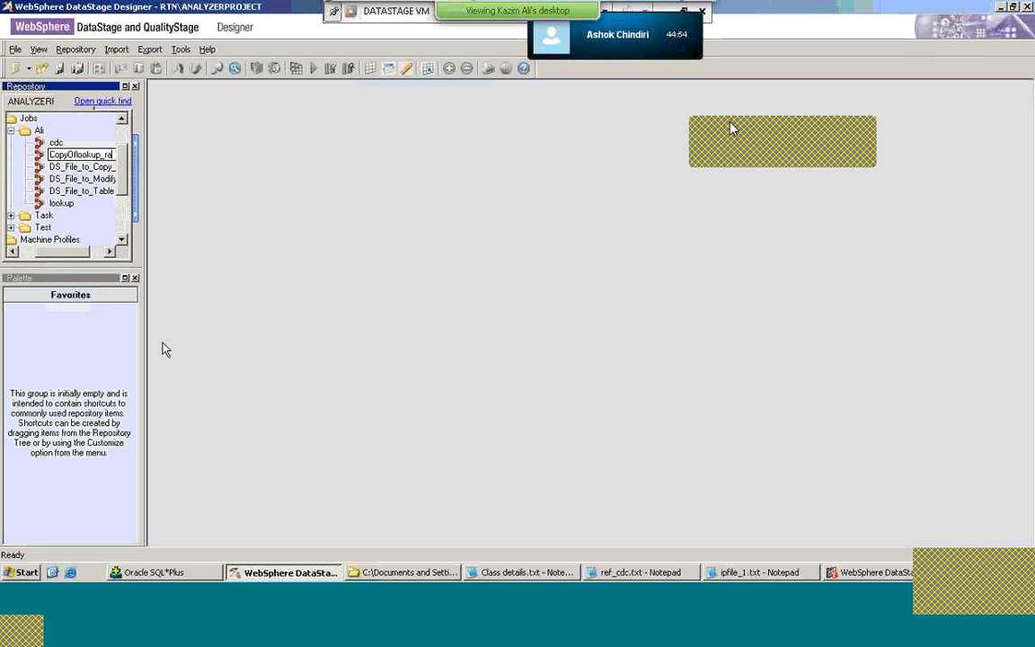
{"action": "type", "text": "nge"}
{"action": "key", "text": "Left"}
{"action": "key", "text": "Left"}
{"action": "key", "text": "Left"}
{"action": "key", "text": "Left"}
{"action": "key", "text": "Left"}
{"action": "key", "text": "Left"}
{"action": "key", "text": "Left"}
{"action": "key", "text": "Left"}
{"action": "key", "text": "Left"}
{"action": "key", "text": "BackSpace"}
{"action": "key", "text": "BackSpace"}
{"action": "key", "text": "BackSpace"}
{"action": "key", "text": "BackSpace"}
{"action": "key", "text": "BackSpace"}
{"action": "key", "text": "BackSpace"}
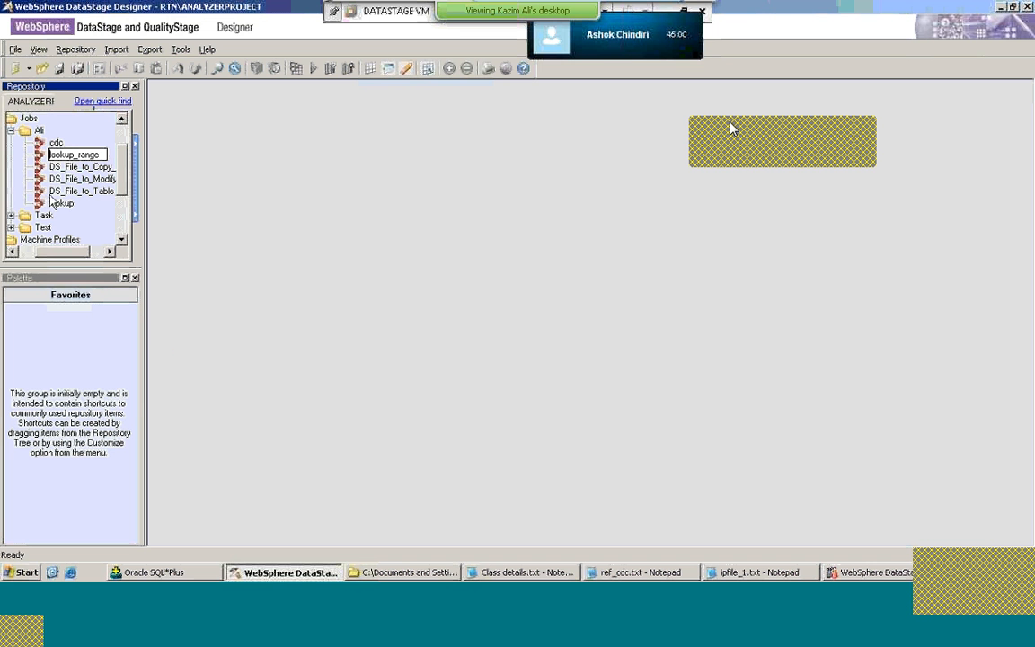
{"action": "left_click", "coordinate": [41, 155]}
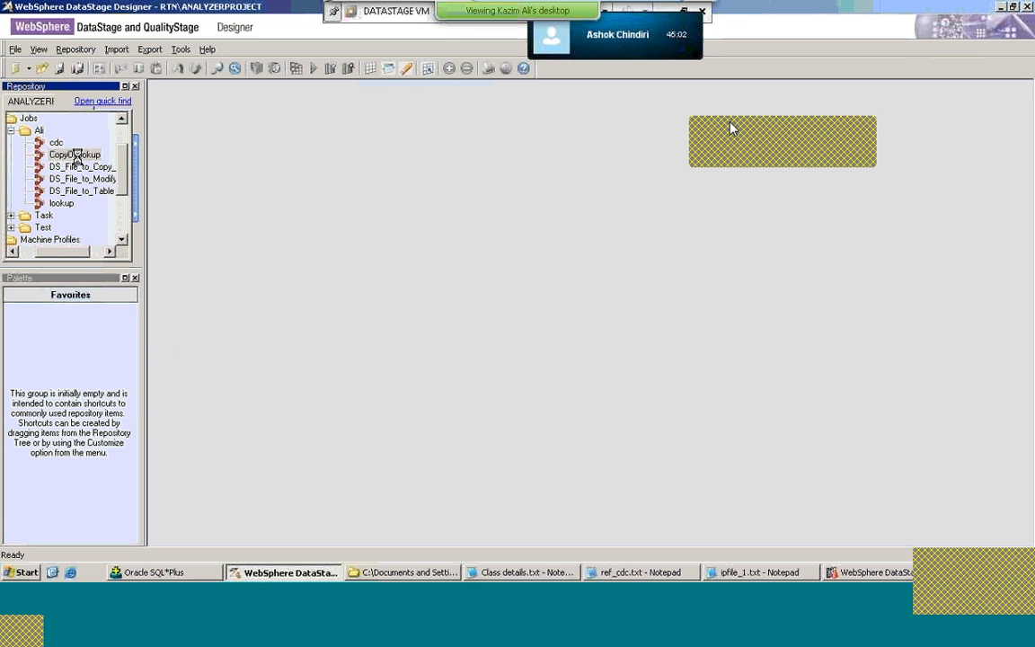
Step: Open the lookup_range job and start editing the source file path of the ref sequential file stage
{"action": "double_click", "coordinate": [77, 154]}
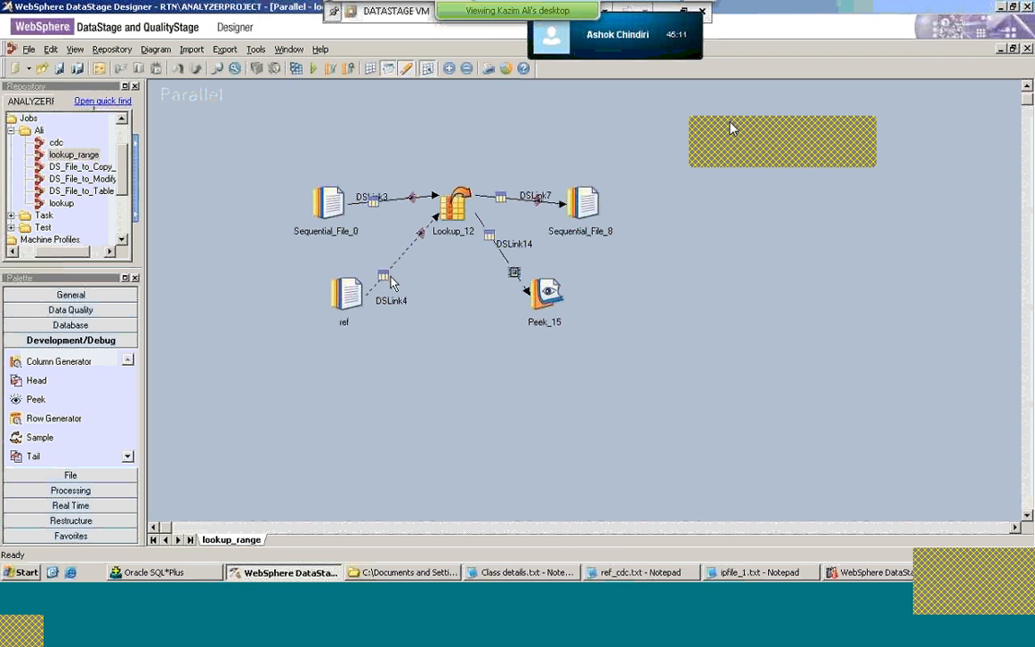
{"action": "double_click", "coordinate": [342, 304]}
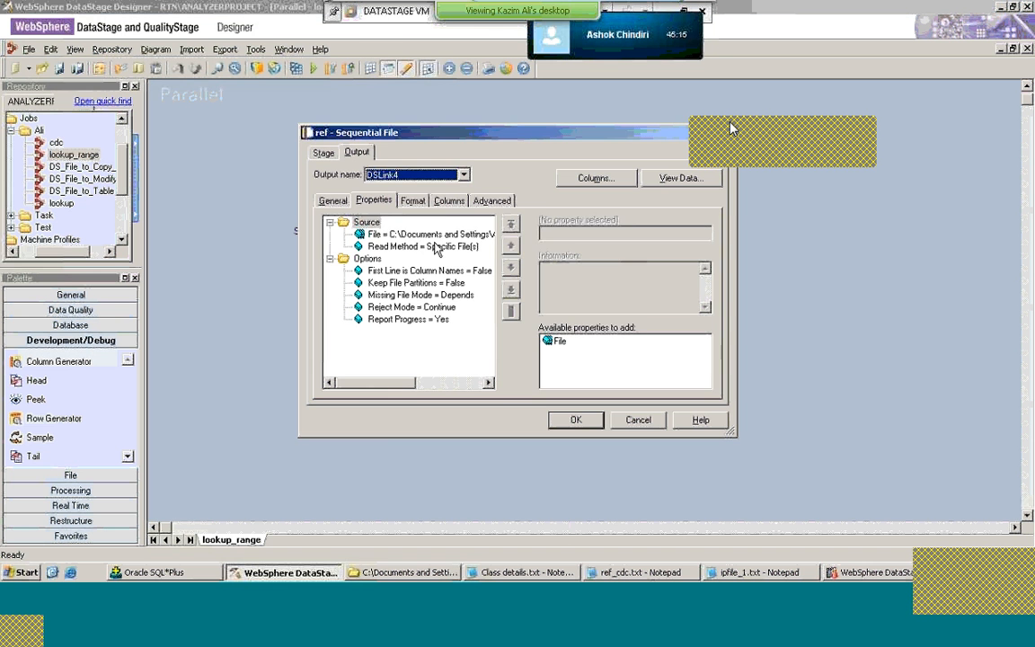
{"action": "left_click", "coordinate": [400, 234]}
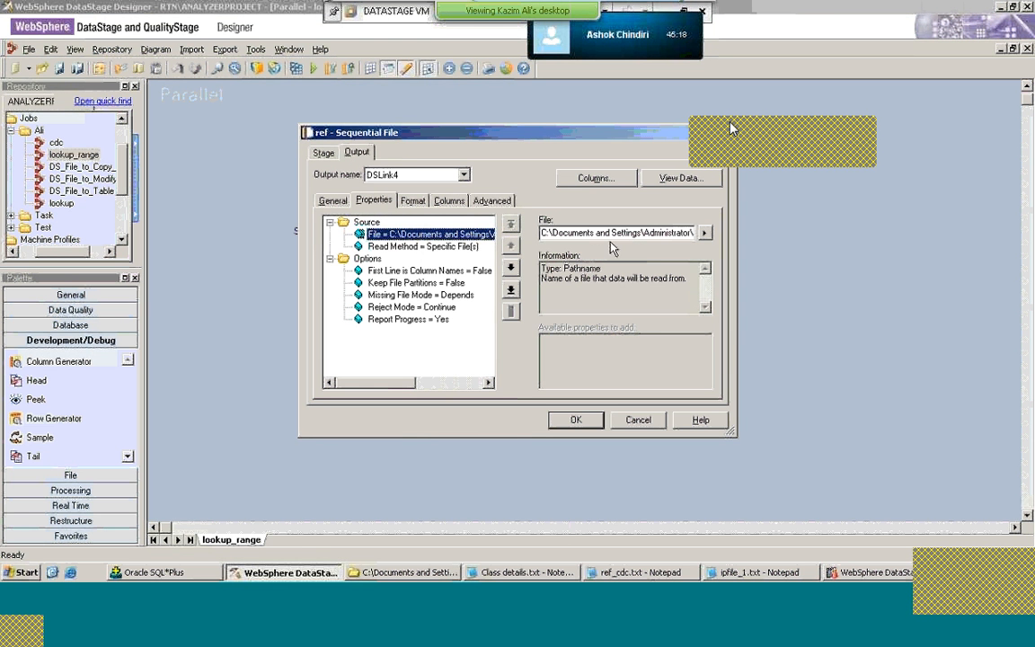
{"action": "left_click", "coordinate": [619, 235]}
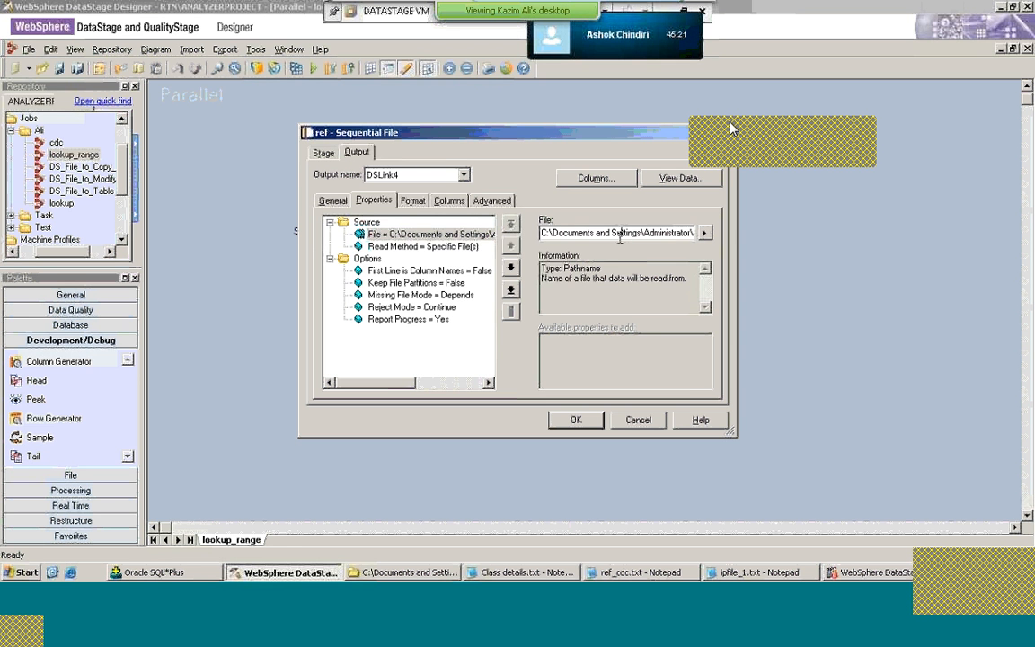
{"action": "key", "text": "End"}
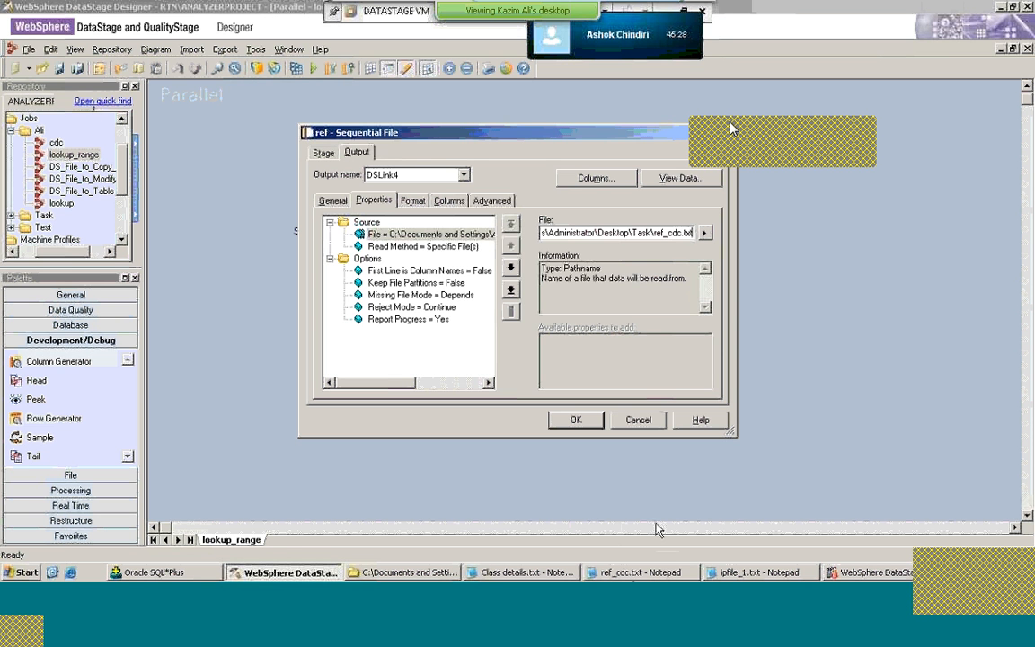
Step: Switch to the Notepad window holding ref_cdc.txt and start a new text file with the header ID1|ID2
{"action": "left_click", "coordinate": [639, 572]}
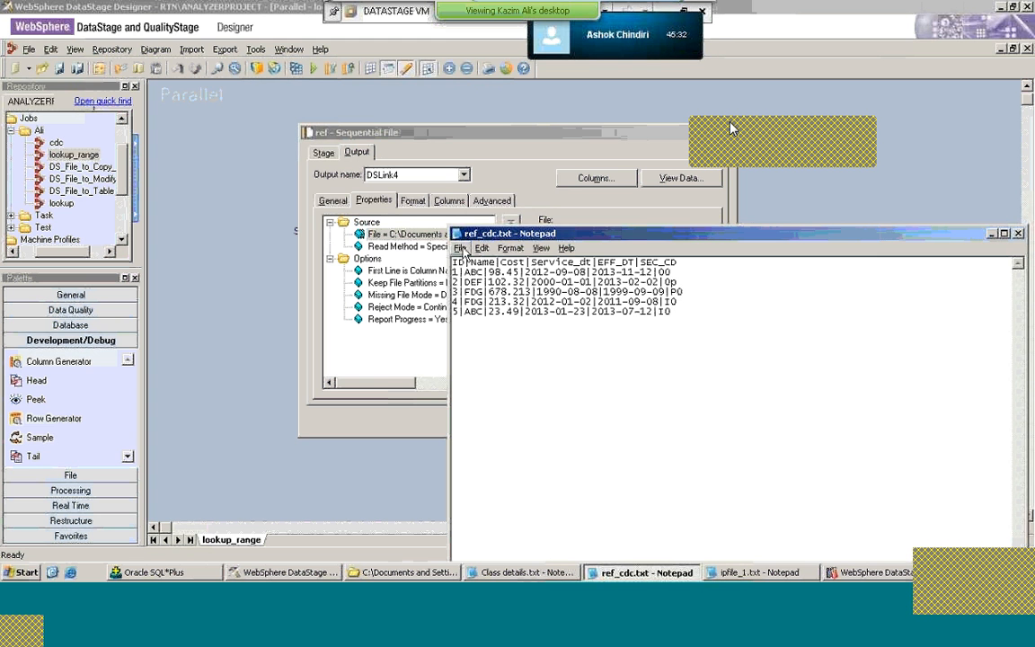
{"action": "left_click", "coordinate": [461, 248]}
{"action": "left_click", "coordinate": [486, 264]}
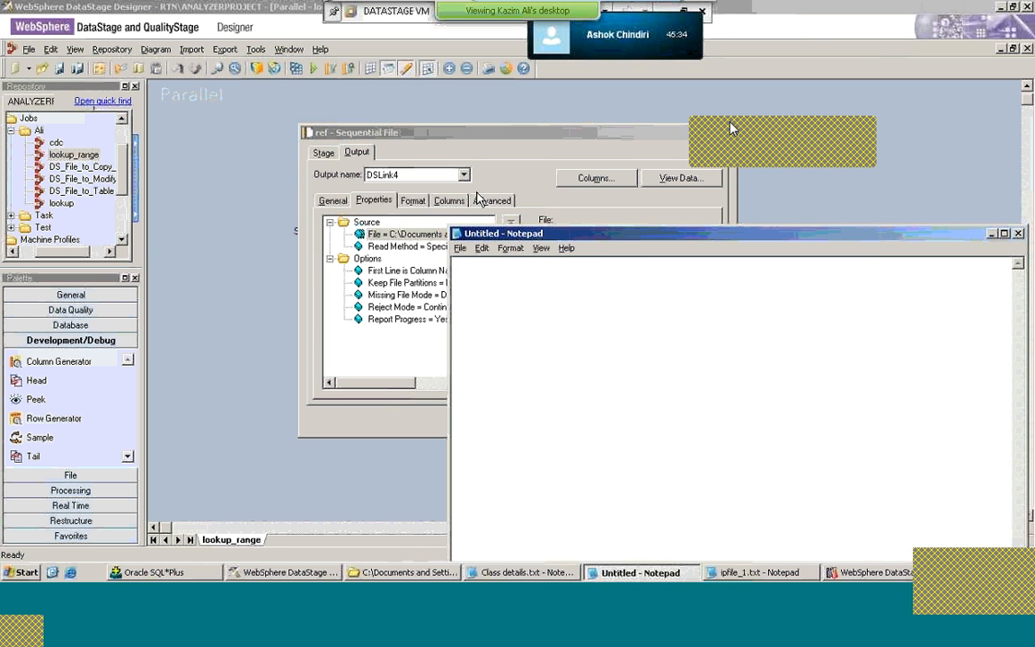
{"action": "type", "text": "ID1"}
{"action": "type", "text": ","}
{"action": "type", "text": "ID2"}
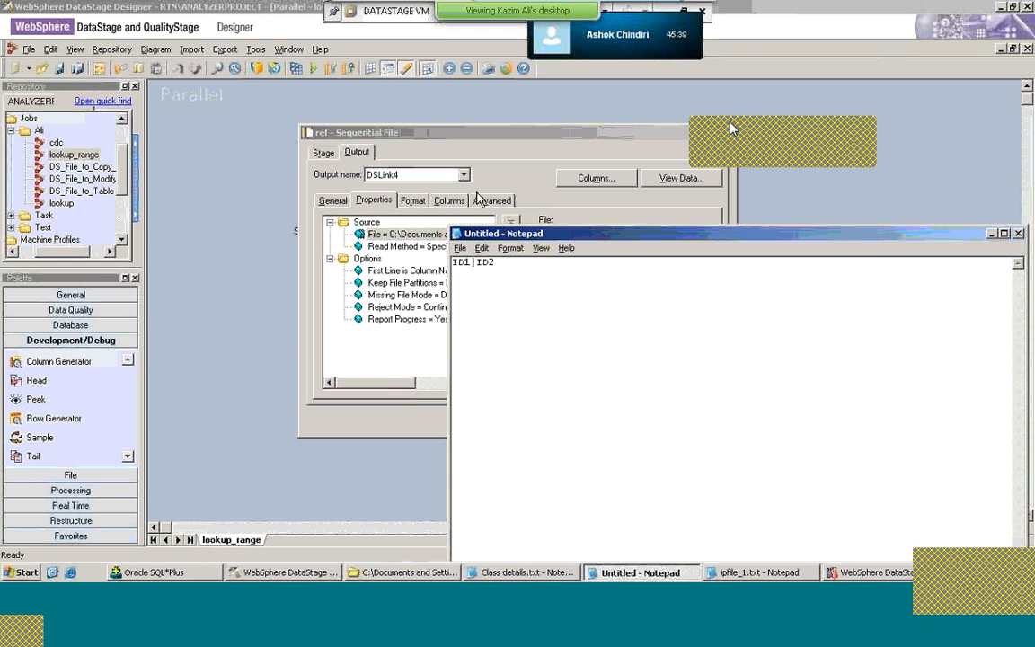
Step: Enter the data rows 1|3, 2|4, 1|5 and 4|5 below the header
{"action": "type", "text": "1|3"}
{"action": "key", "text": "Return"}
{"action": "type", "text": "1"}
{"action": "key", "text": "BackSpace"}
{"action": "type", "text": "2|4"}
{"action": "key", "text": "Return"}
{"action": "type", "text": "1|5"}
{"action": "key", "text": "Return"}
{"action": "type", "text": "4|5"}
Step: Append a third pipe-delimited column named ID with the values 1, 2, 3 and 4 for the four rows
{"action": "left_click", "coordinate": [500, 262]}
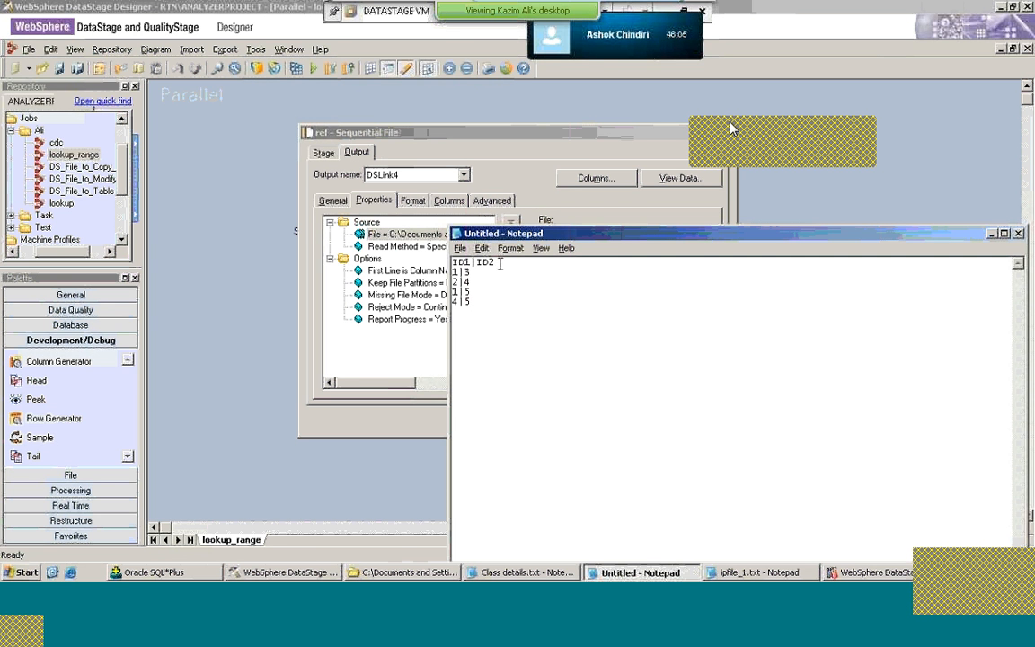
{"action": "type", "text": "|ID"}
{"action": "key", "text": "Down"}
{"action": "type", "text": "|1"}
{"action": "key", "text": "Down"}
{"action": "type", "text": "|2"}
{"action": "key", "text": "Down"}
{"action": "type", "text": "|3"}
{"action": "key", "text": "Down"}
{"action": "type", "text": "|4"}
Step: Save the new text file as range_ref.txt in the Task folder
{"action": "left_click", "coordinate": [460, 248]}
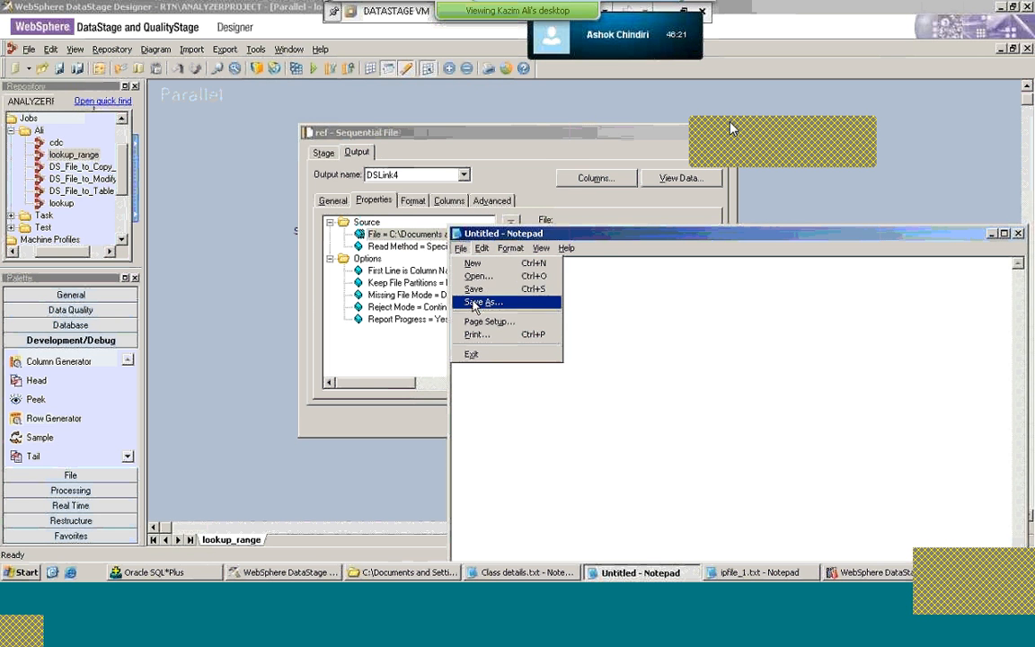
{"action": "left_click", "coordinate": [477, 302]}
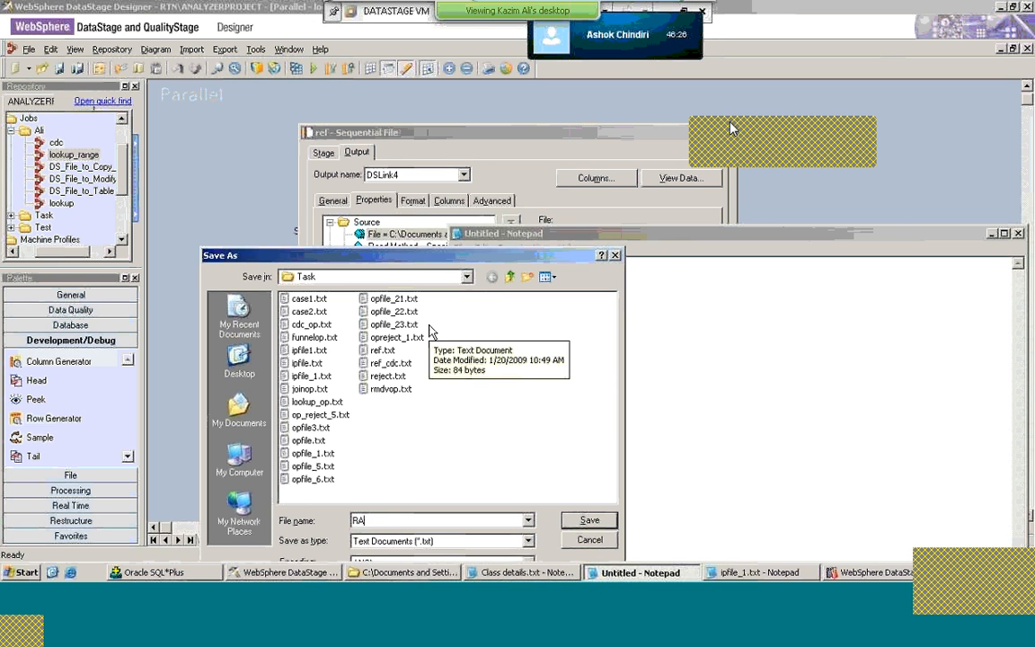
{"action": "key", "text": "BackSpace"}
{"action": "type", "text": "range_ref.txt"}
{"action": "key", "text": "Return"}
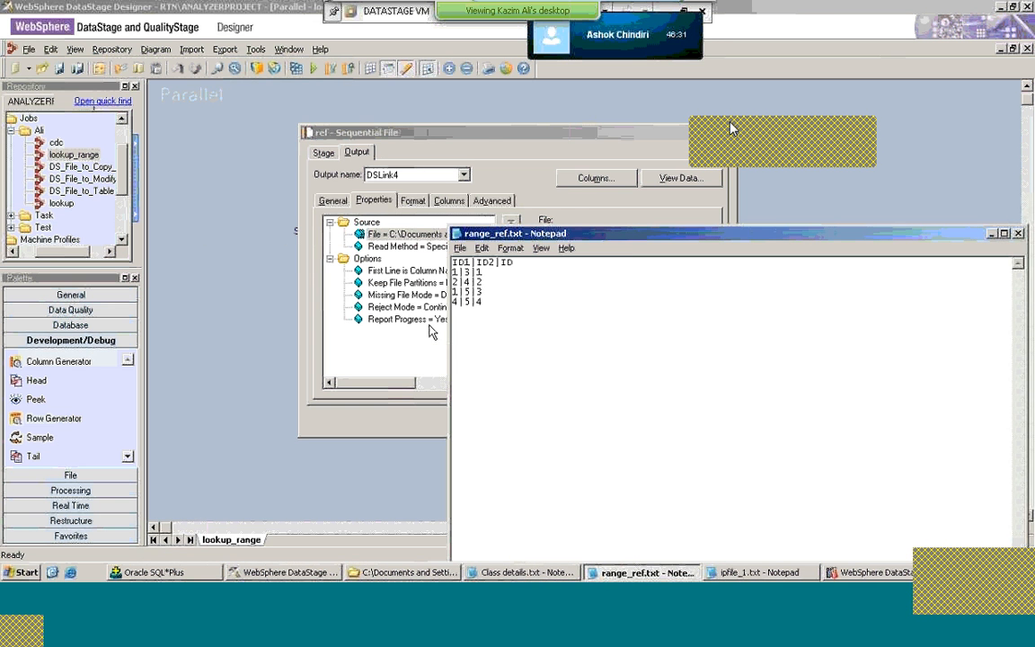
Step: Return to DataStage Designer and change the file name in the ref stage's source path to range_ref.txt
{"action": "left_click", "coordinate": [481, 141]}
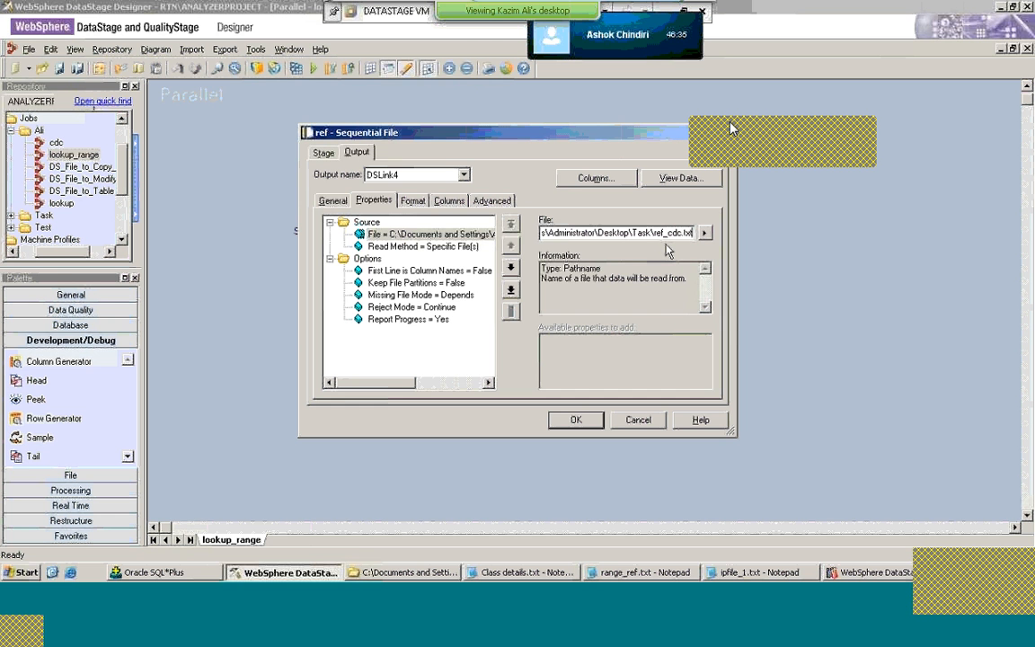
{"action": "key", "text": "Left"}
{"action": "key", "text": "Left"}
{"action": "key", "text": "Left"}
{"action": "key", "text": "Left"}
{"action": "key", "text": "BackSpace"}
{"action": "key", "text": "BackSpace"}
{"action": "key", "text": "BackSpace"}
{"action": "type", "text": "ref"}
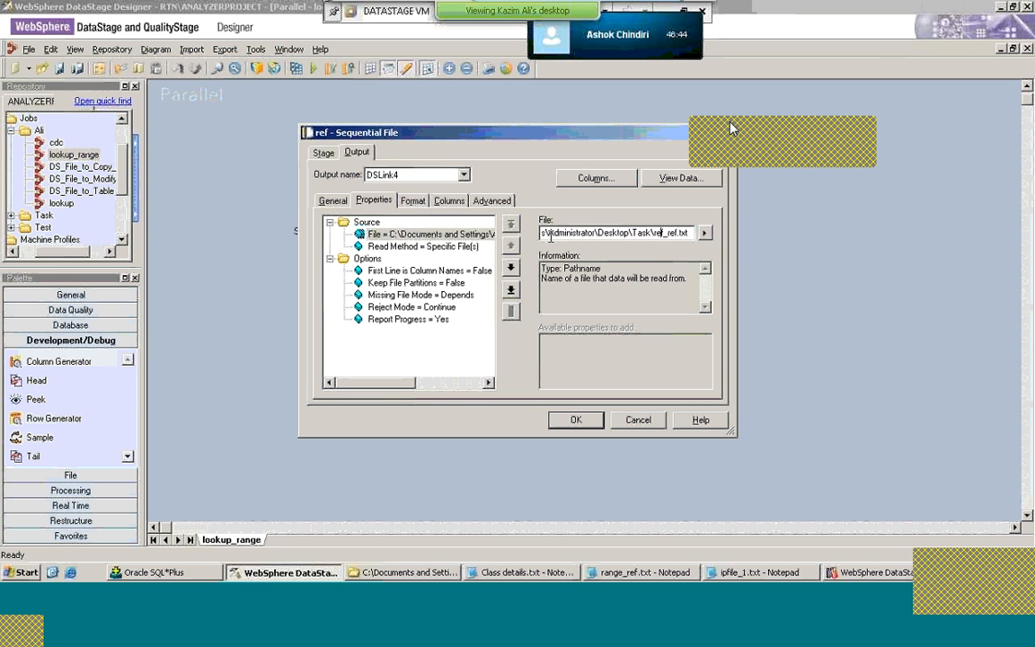
{"action": "key", "text": "BackSpace"}
{"action": "key", "text": "BackSpace"}
{"action": "key", "text": "BackSpace"}
{"action": "type", "text": "range"}
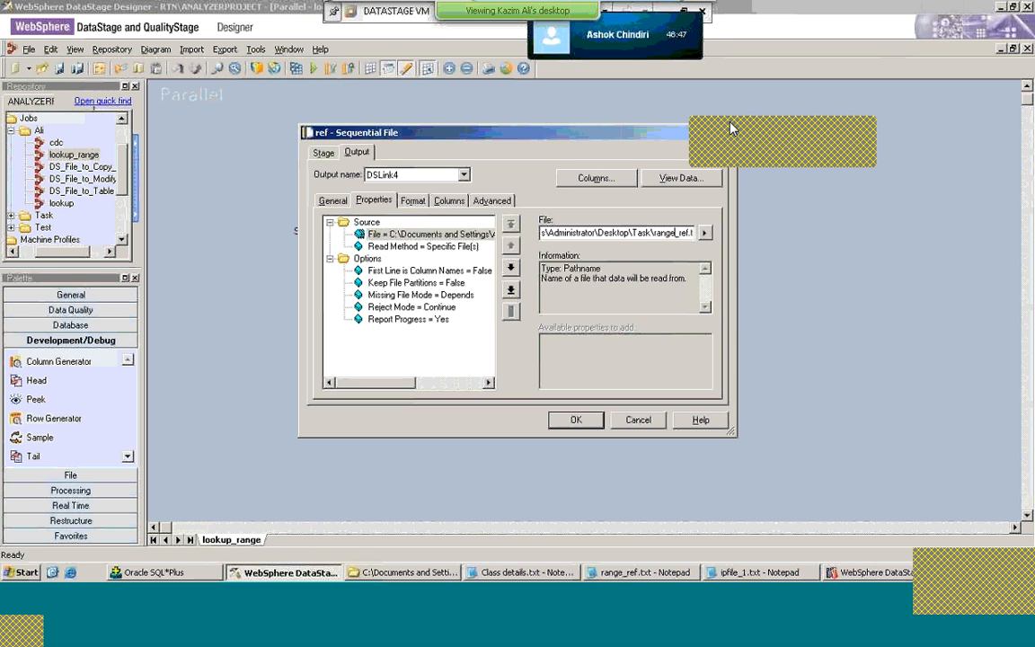
Step: Rename the ID column of DSLink4 in the ref stage as ID1
{"action": "left_click", "coordinate": [444, 201]}
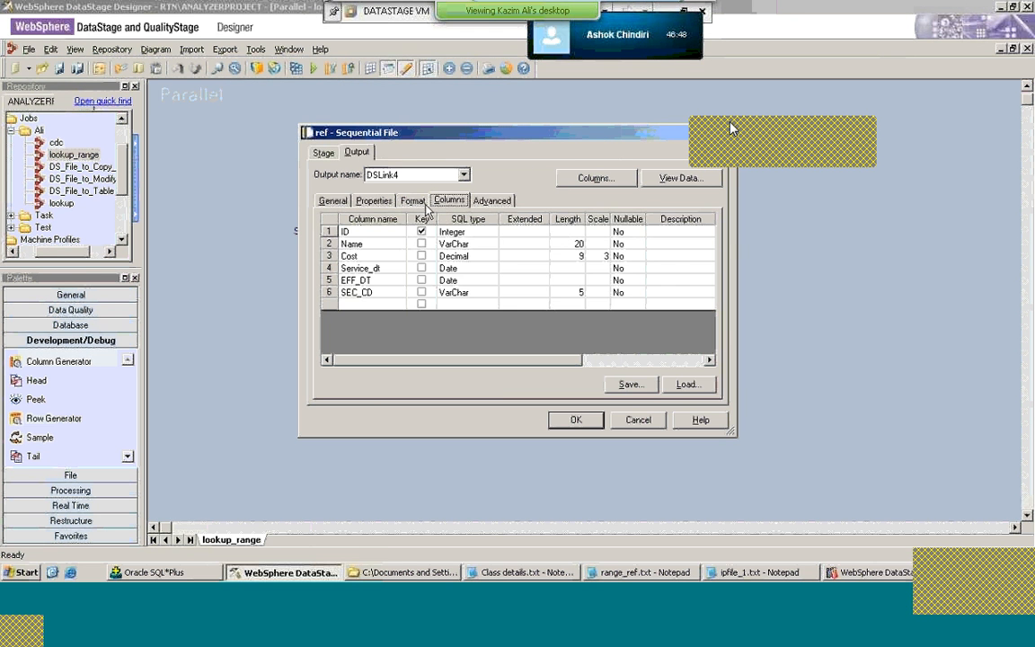
{"action": "left_click", "coordinate": [377, 231]}
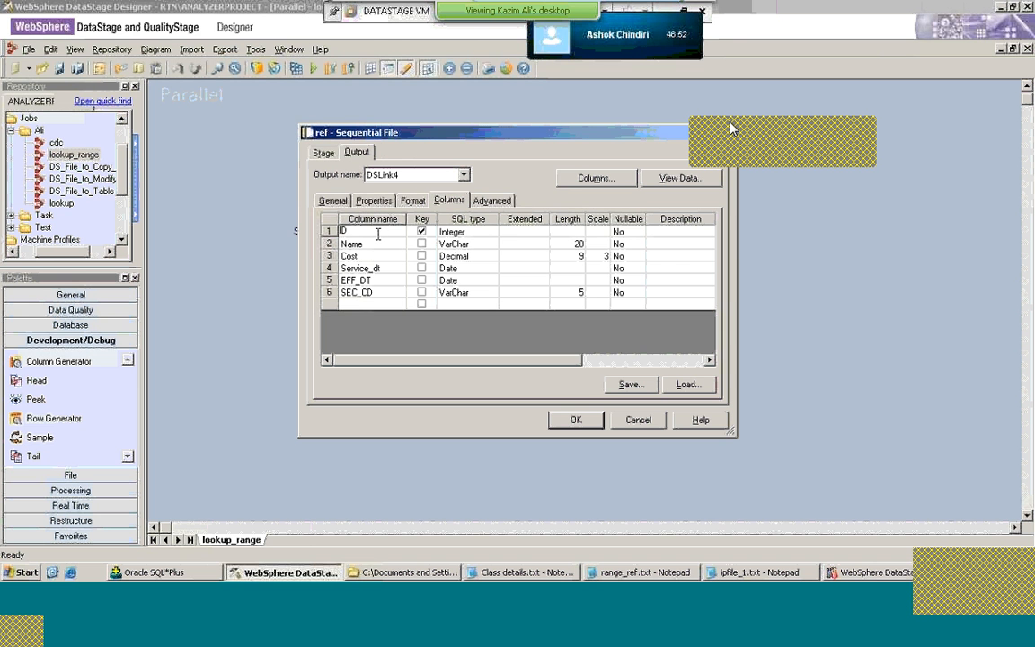
{"action": "type", "text": "1"}
Step: Rename the Name column as ID2 and set its SQL type to Integer
{"action": "double_click", "coordinate": [362, 244]}
{"action": "key", "text": "BackSpace"}
{"action": "key", "text": "BackSpace"}
{"action": "key", "text": "BackSpace"}
{"action": "key", "text": "BackSpace"}
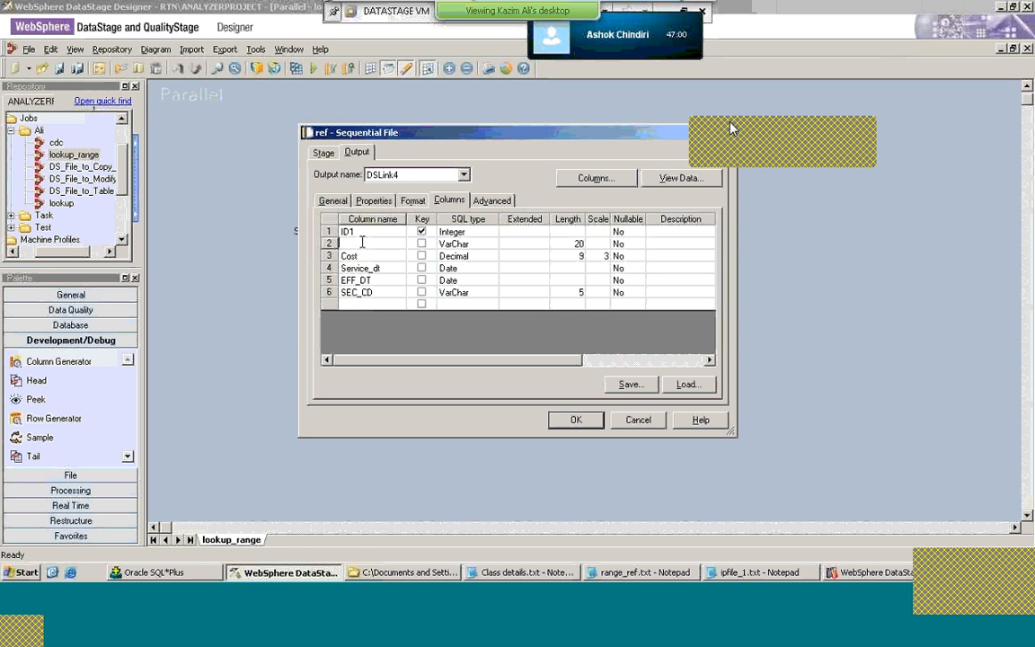
{"action": "type", "text": "ID2"}
{"action": "key", "text": "Tab"}
{"action": "key", "text": "Tab"}
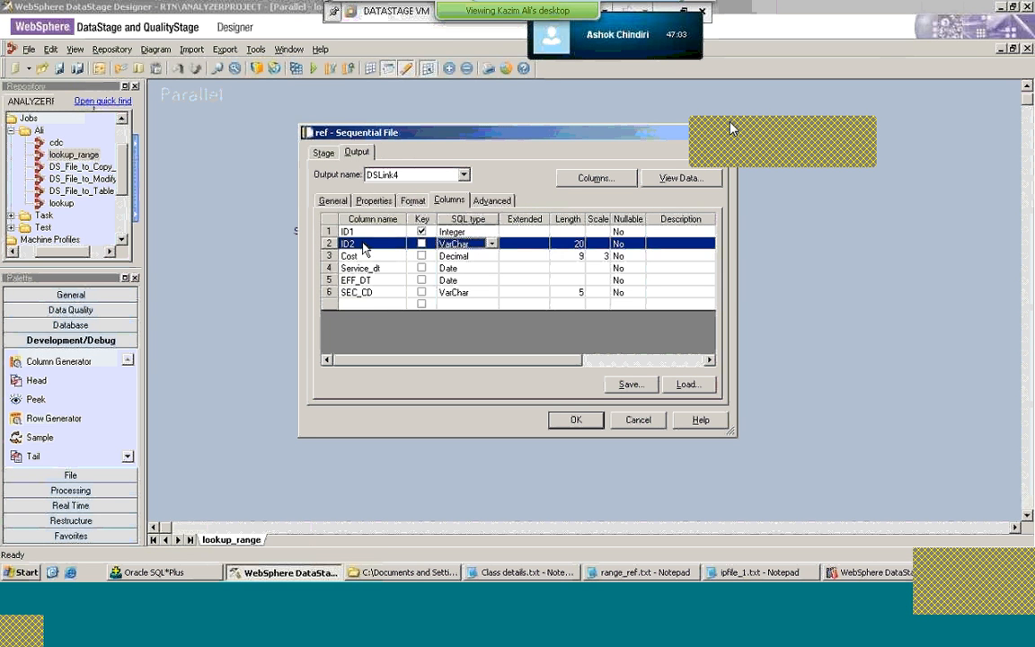
{"action": "key", "text": "i"}
{"action": "key", "text": "Tab"}
{"action": "key", "text": "Tab"}
{"action": "key", "text": "Tab"}
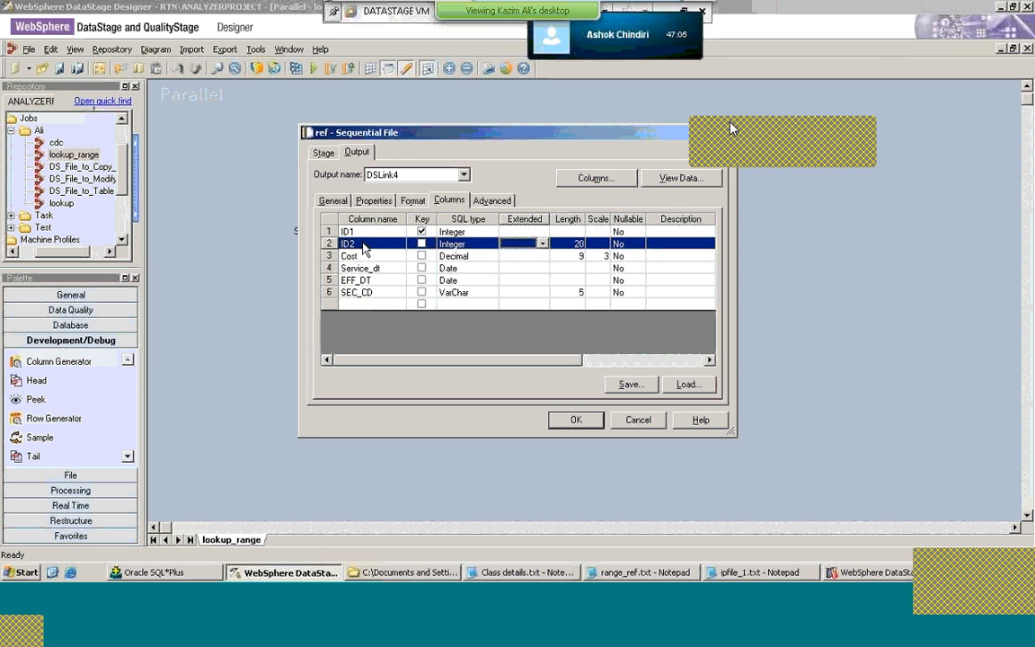
Step: Delete the ID2, Cost, Service_dt, EFF_DT and SEC_CD columns from the ref stage's column definitions
{"action": "key", "text": "shift+Tab"}
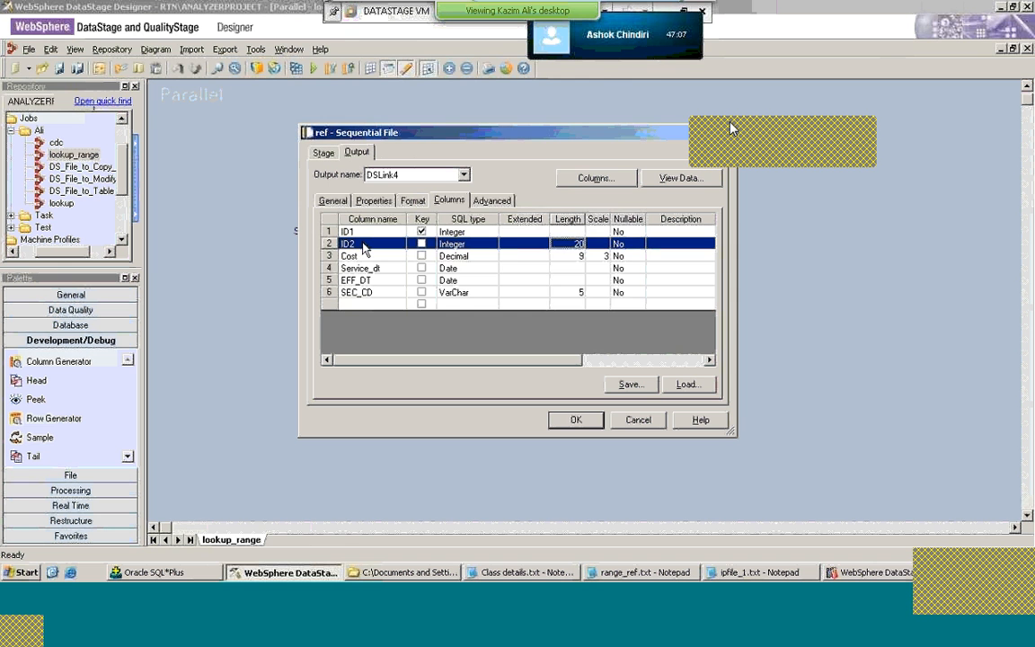
{"action": "key", "text": "Delete"}
{"action": "key", "text": "Return"}
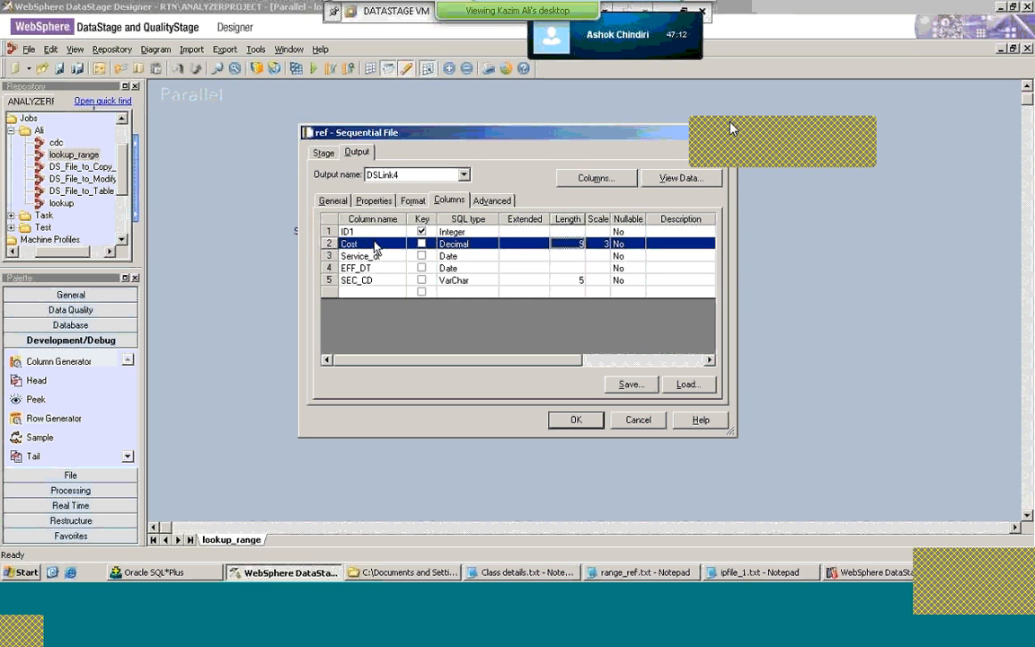
{"action": "right_click", "coordinate": [377, 243]}
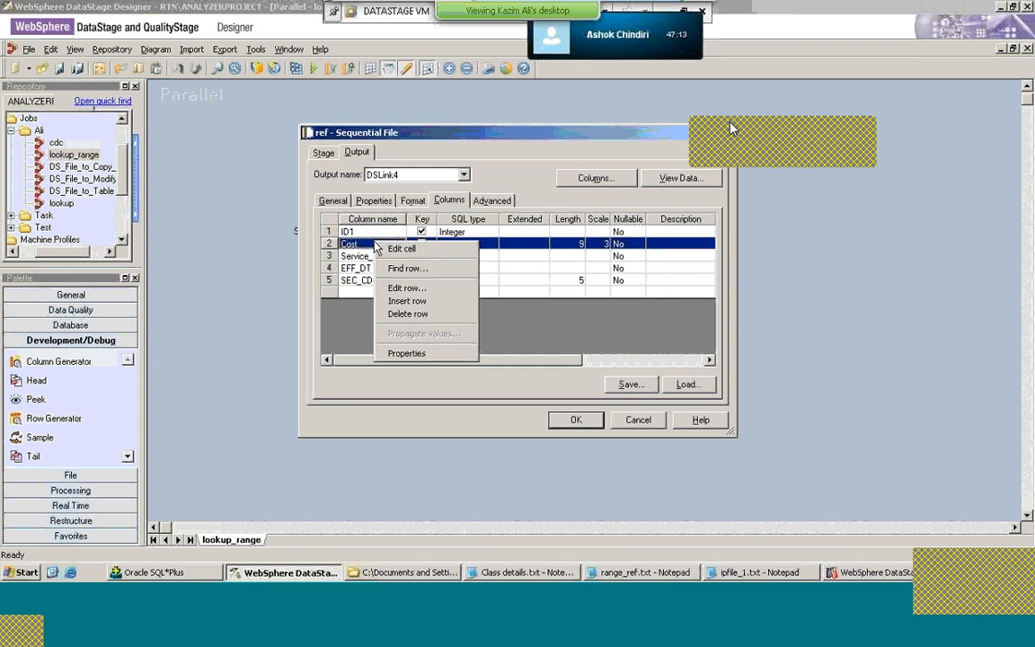
{"action": "left_click", "coordinate": [415, 315]}
{"action": "left_click", "coordinate": [490, 337]}
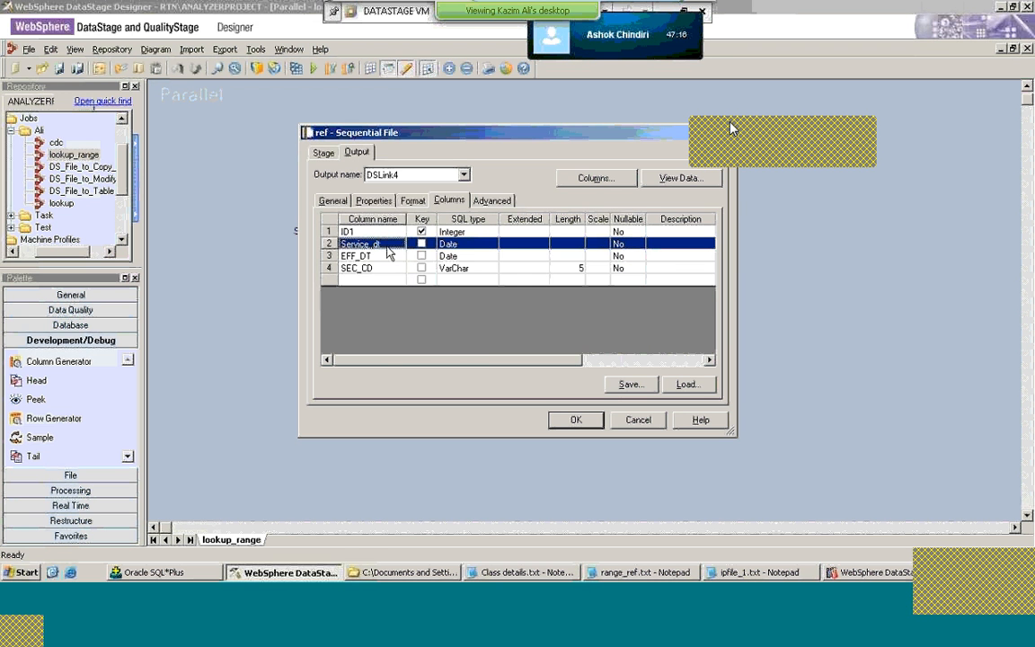
{"action": "right_click", "coordinate": [388, 247]}
{"action": "left_click", "coordinate": [422, 319]}
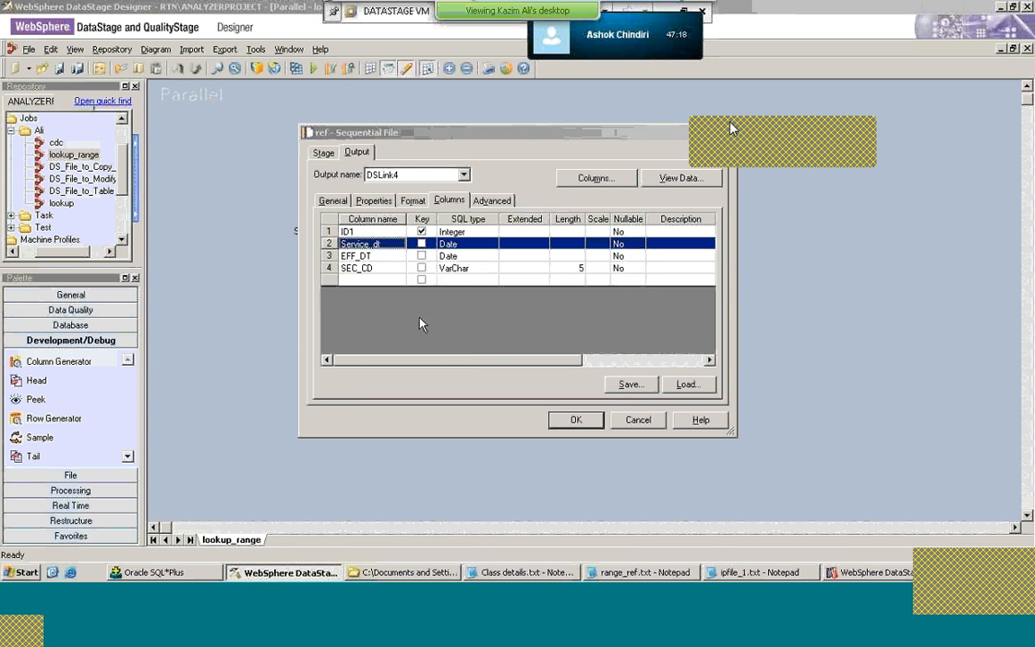
{"action": "left_click", "coordinate": [485, 337]}
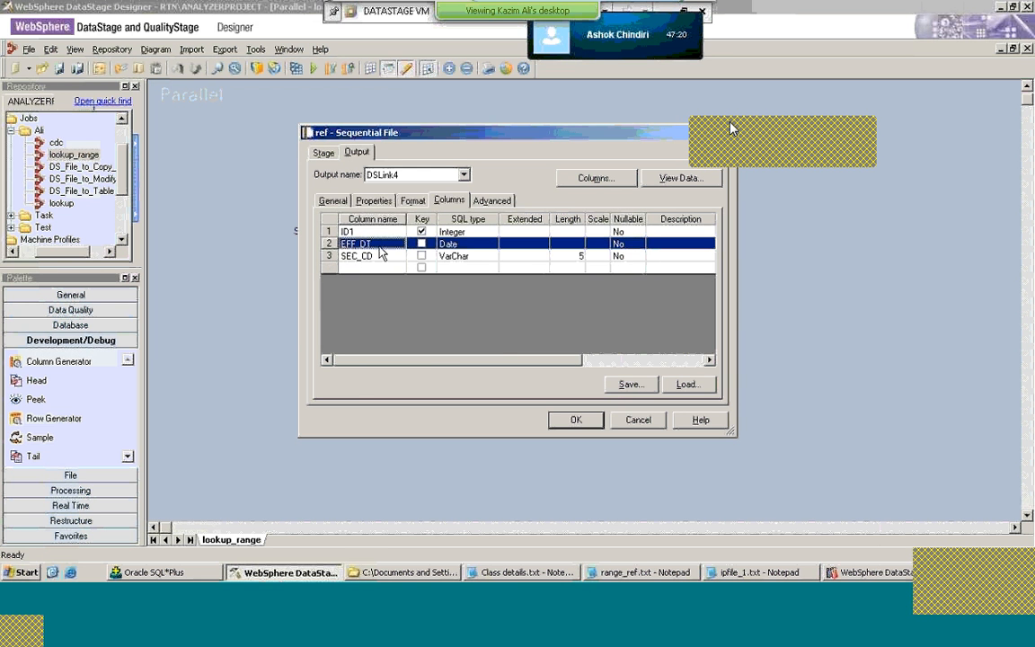
{"action": "right_click", "coordinate": [385, 245]}
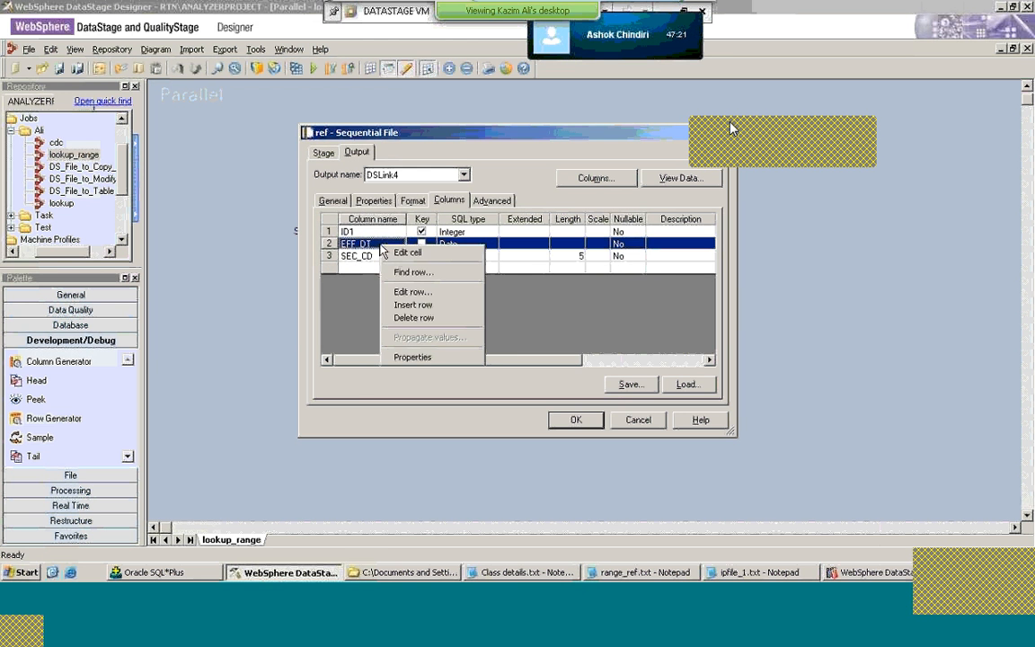
{"action": "left_click", "coordinate": [412, 319]}
{"action": "left_click", "coordinate": [492, 337]}
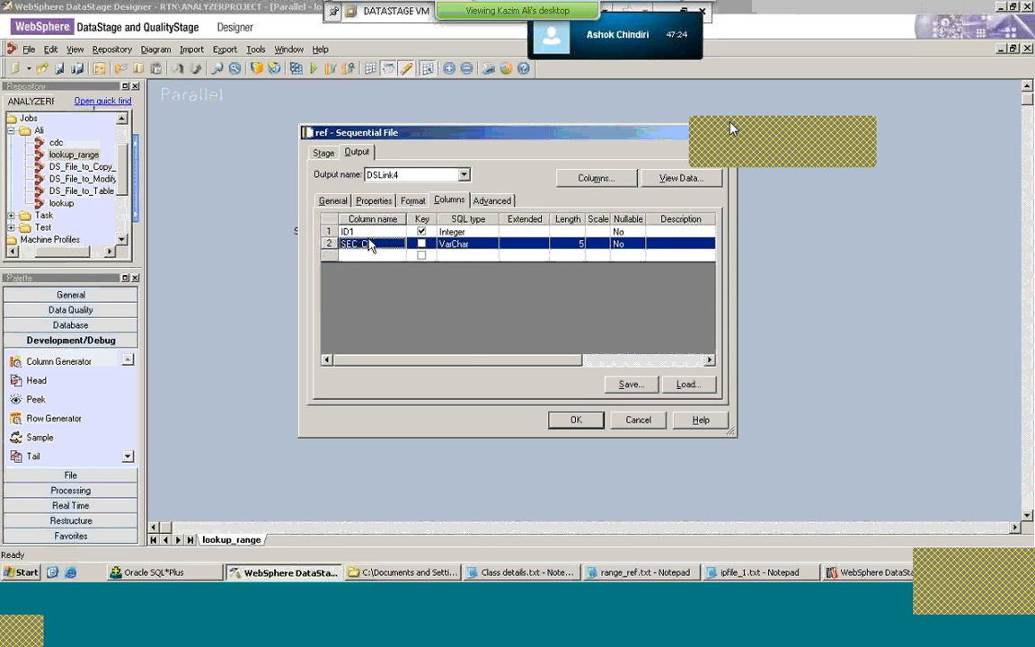
{"action": "right_click", "coordinate": [369, 249]}
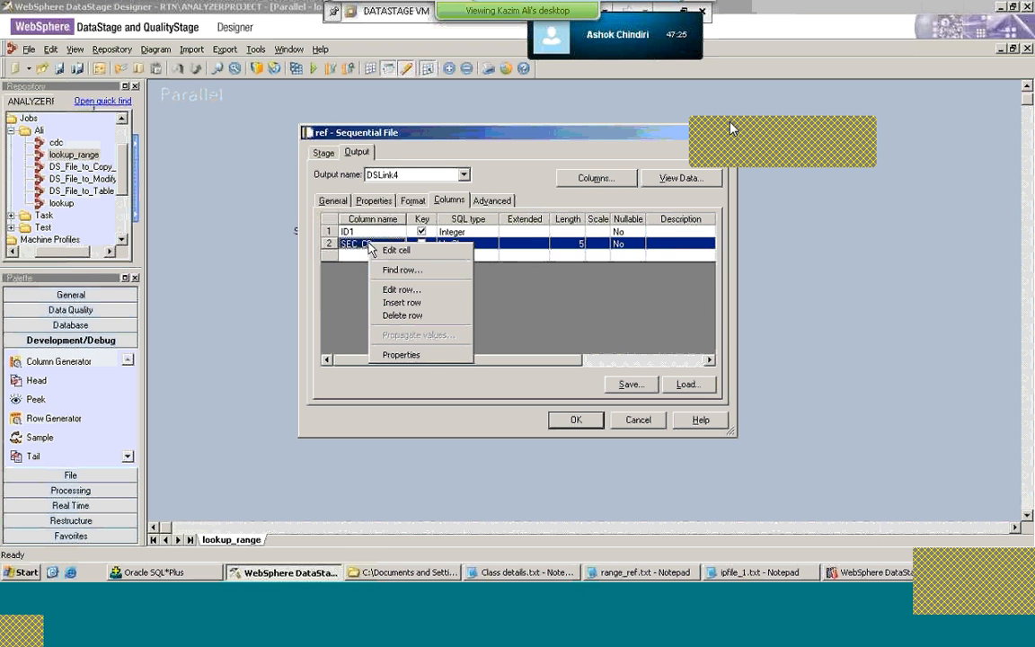
{"action": "left_click", "coordinate": [396, 316]}
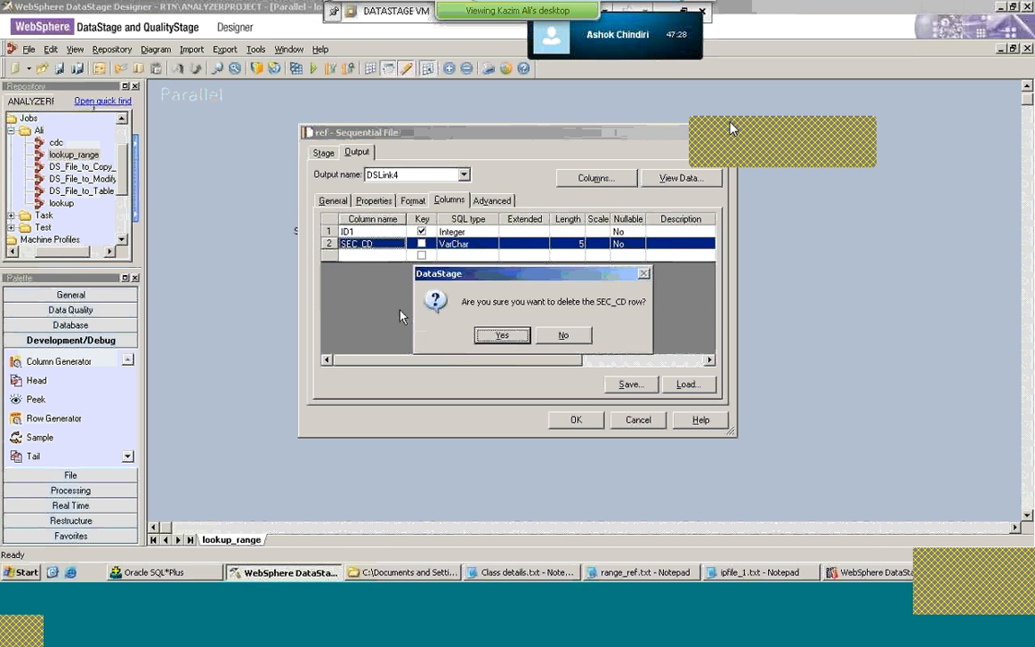
{"action": "left_click", "coordinate": [430, 338]}
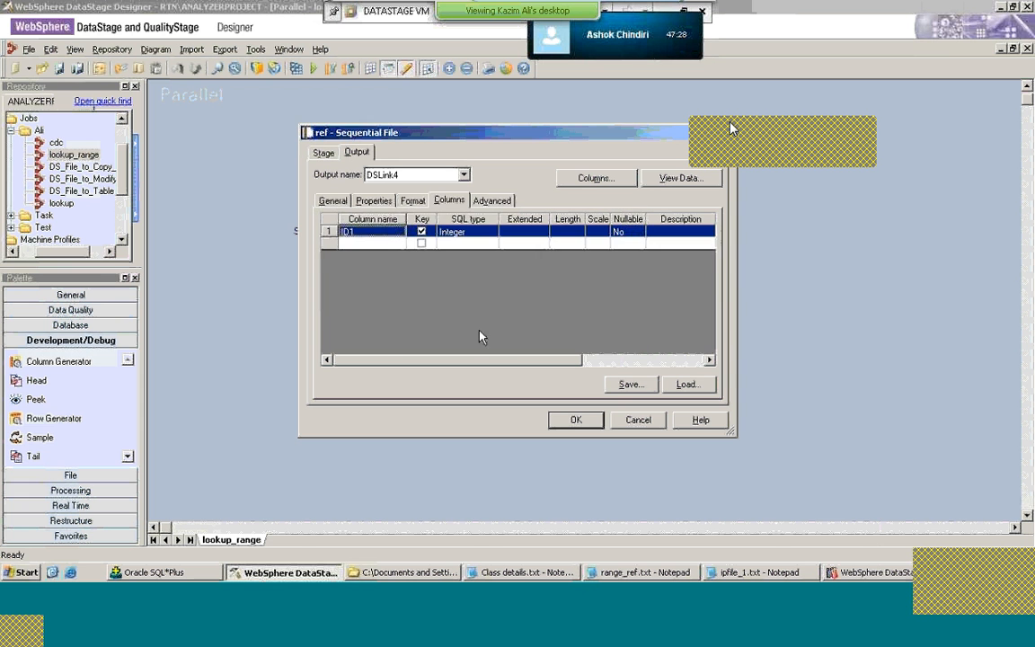
Step: Add an Integer column named ID2 and remove the key setting from ID1
{"action": "left_click", "coordinate": [383, 242]}
{"action": "type", "text": "I"}
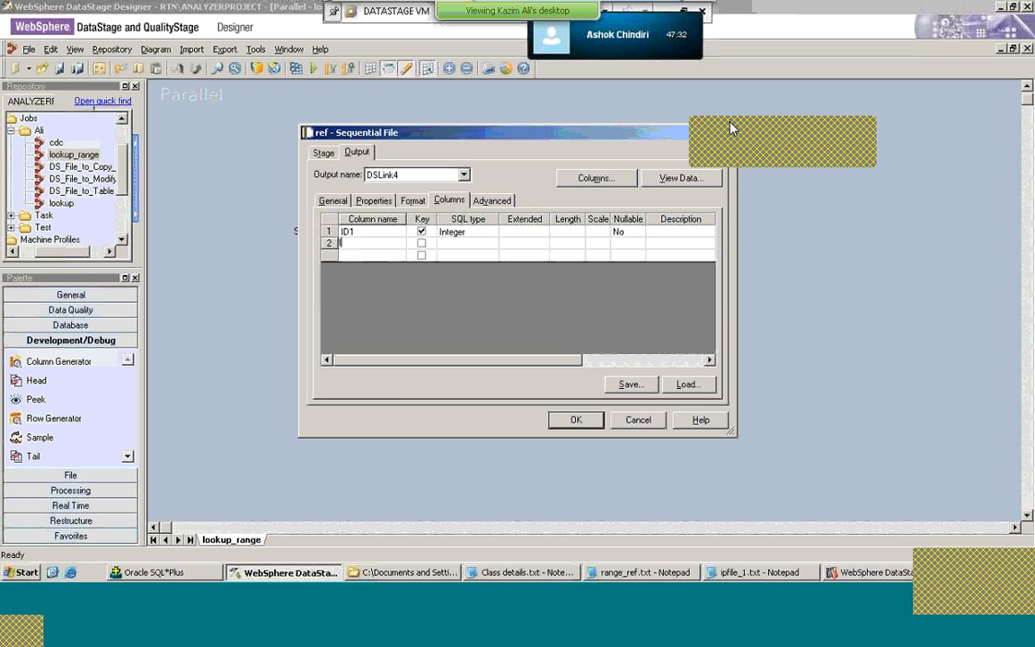
{"action": "type", "text": "D2"}
{"action": "key", "text": "Tab"}
{"action": "key", "text": "Tab"}
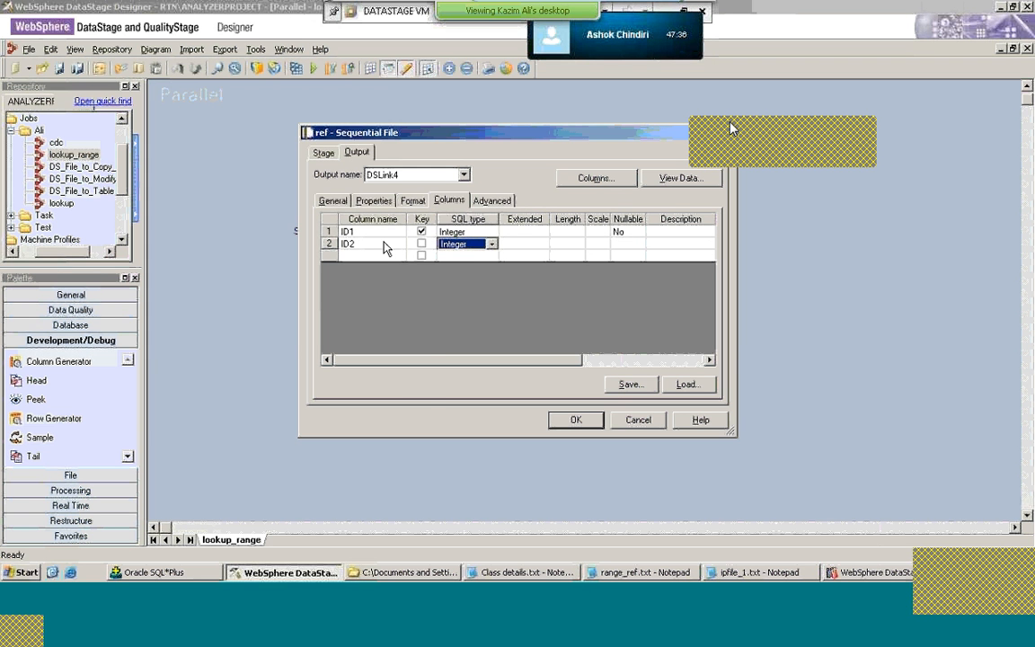
{"action": "left_click", "coordinate": [423, 233]}
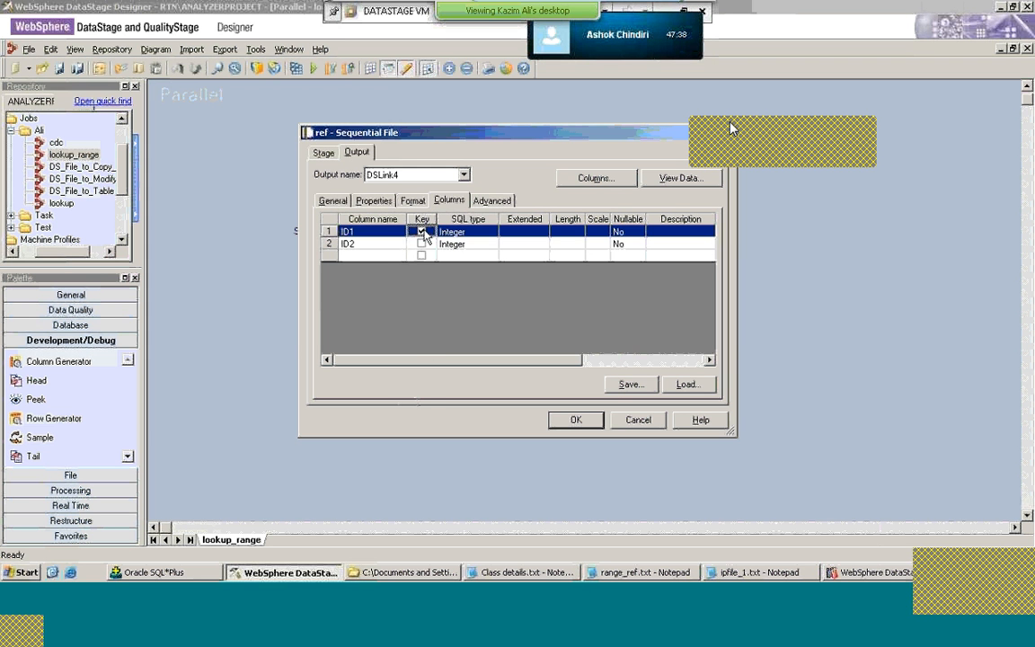
Step: Add an Integer column named ID to the ref stage's column definitions and mark it as key
{"action": "left_click", "coordinate": [373, 256]}
{"action": "left_click", "coordinate": [373, 256]}
{"action": "type", "text": "ID"}
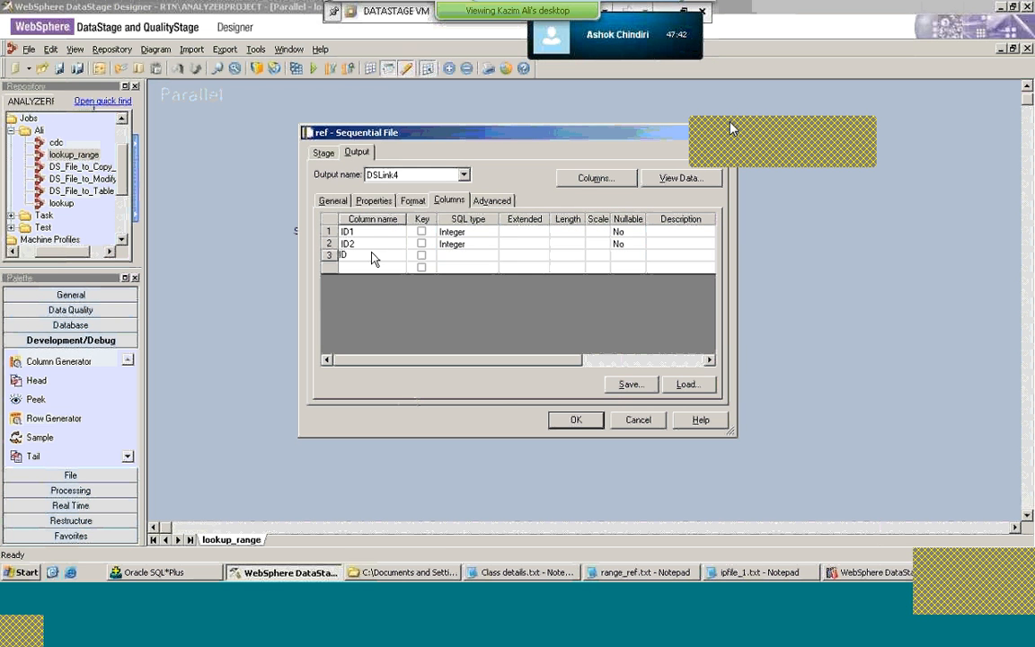
{"action": "key", "text": "Return"}
{"action": "key", "text": "Tab"}
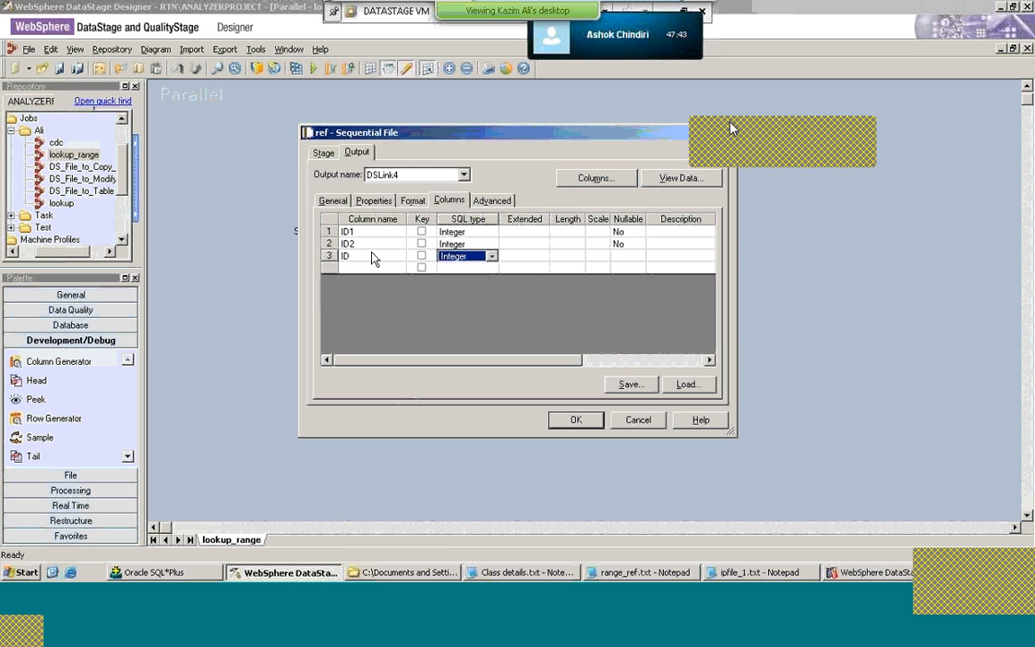
{"action": "left_click", "coordinate": [423, 257]}
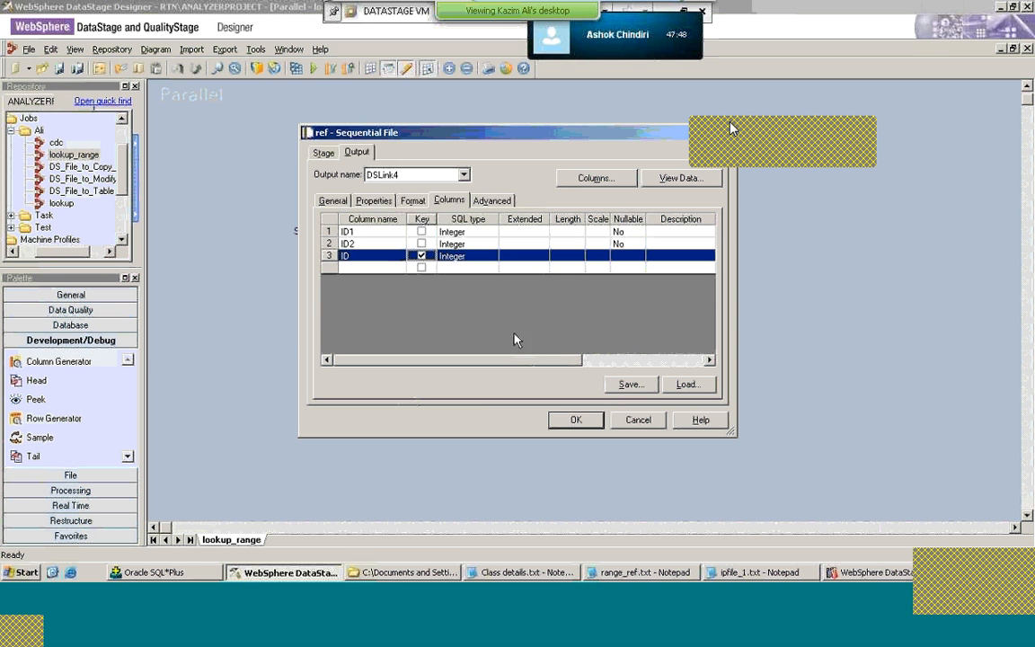
{"action": "left_click", "coordinate": [569, 422]}
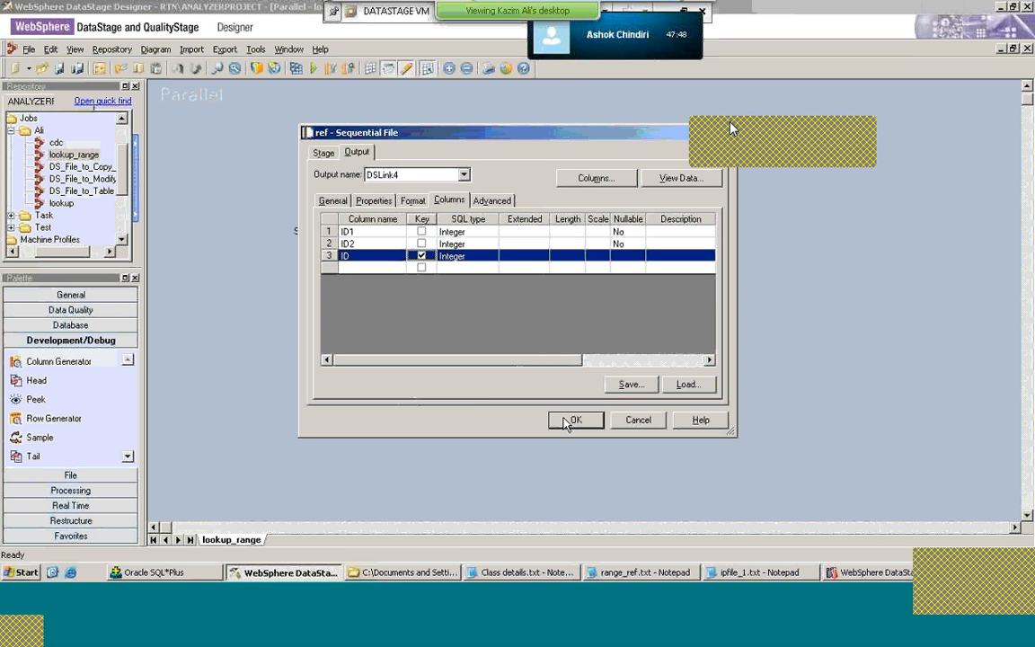
Step: Set Nullable to No for ID and to Yes for ID1 and ID2, and accept the ref stage's settings
{"action": "left_click", "coordinate": [625, 257]}
{"action": "left_click", "coordinate": [639, 256]}
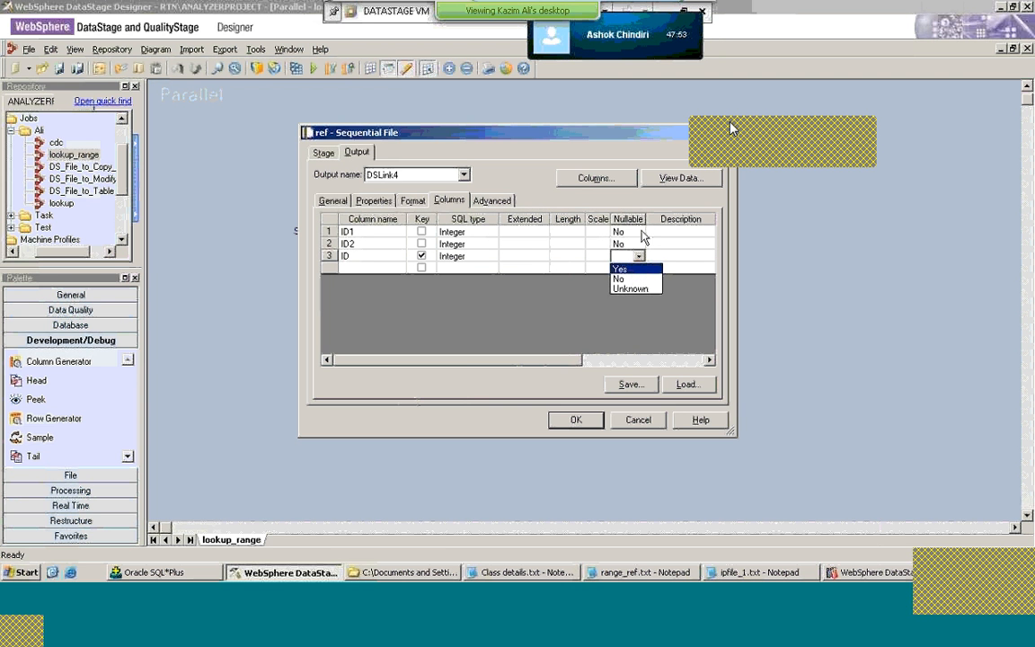
{"action": "left_click", "coordinate": [642, 235]}
{"action": "left_click", "coordinate": [640, 232]}
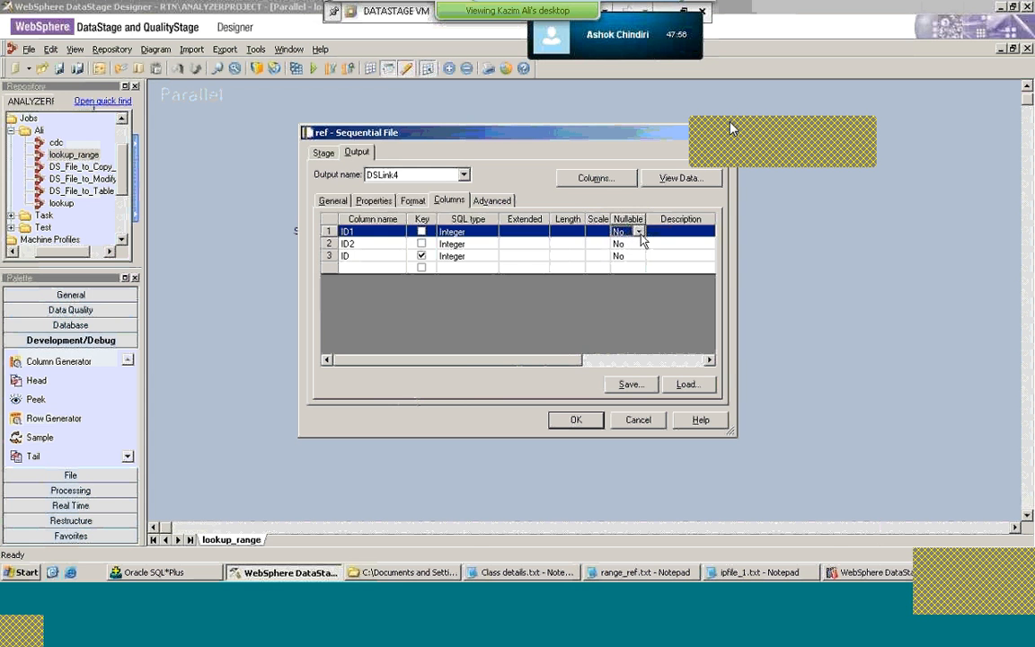
{"action": "left_click", "coordinate": [639, 232]}
{"action": "left_click", "coordinate": [635, 245]}
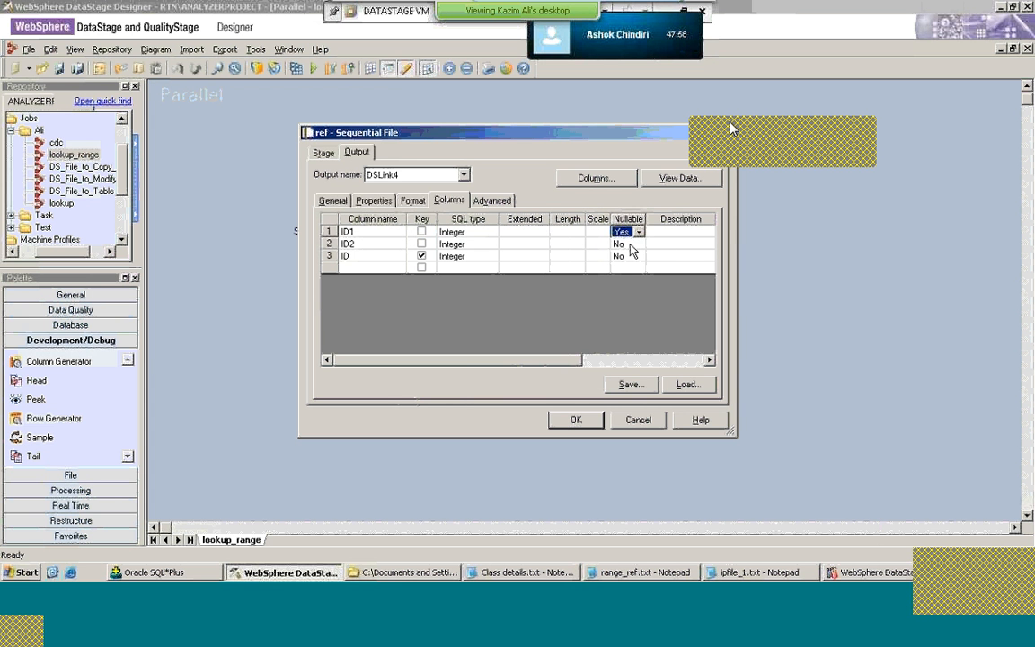
{"action": "left_click", "coordinate": [631, 244]}
{"action": "left_click", "coordinate": [632, 243]}
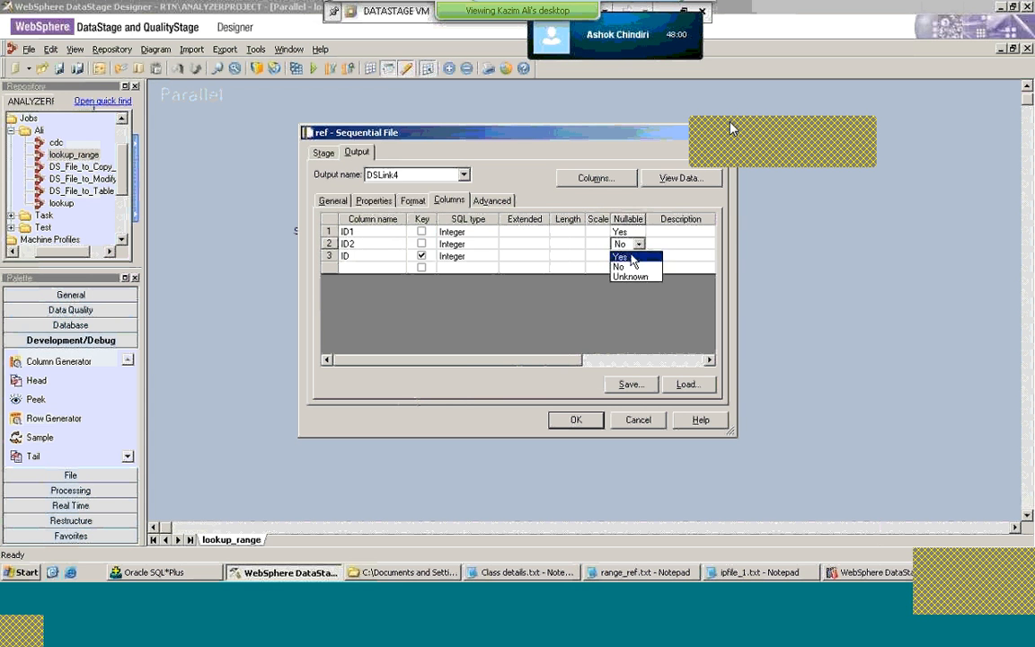
{"action": "left_click", "coordinate": [631, 255]}
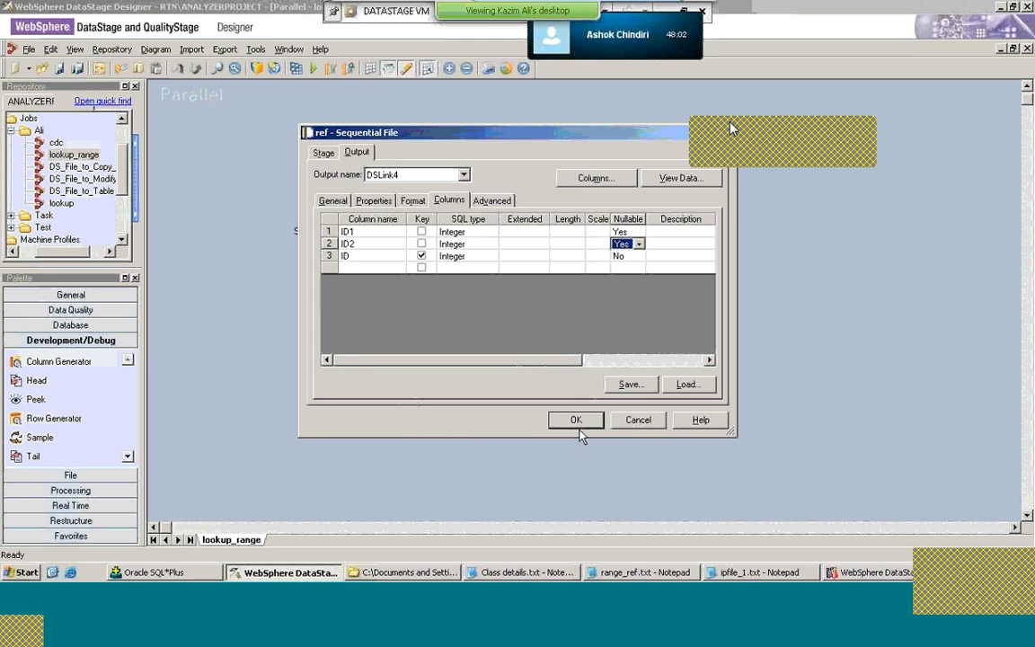
{"action": "left_click", "coordinate": [579, 421]}
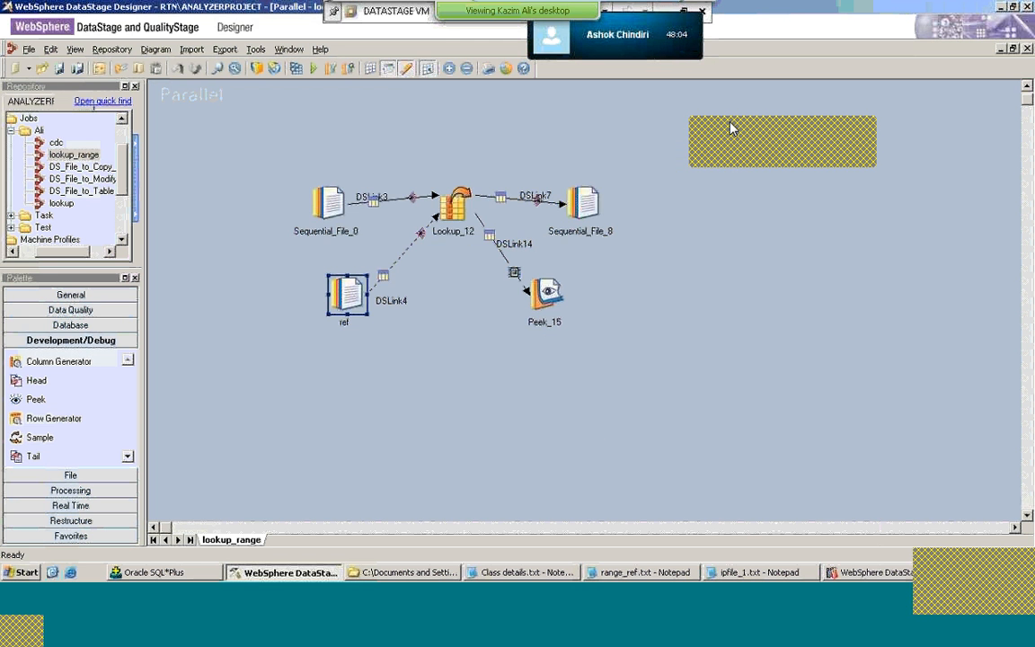
Step: Review the format settings of the ref stage, including its field delimiter and quote options
{"action": "double_click", "coordinate": [347, 293]}
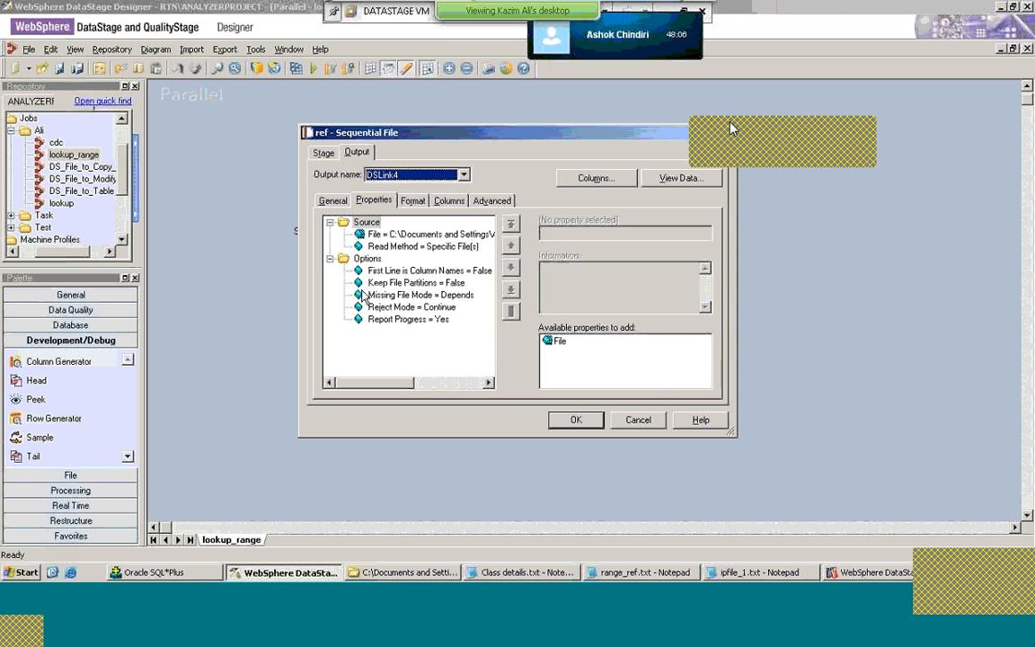
{"action": "left_click", "coordinate": [418, 203]}
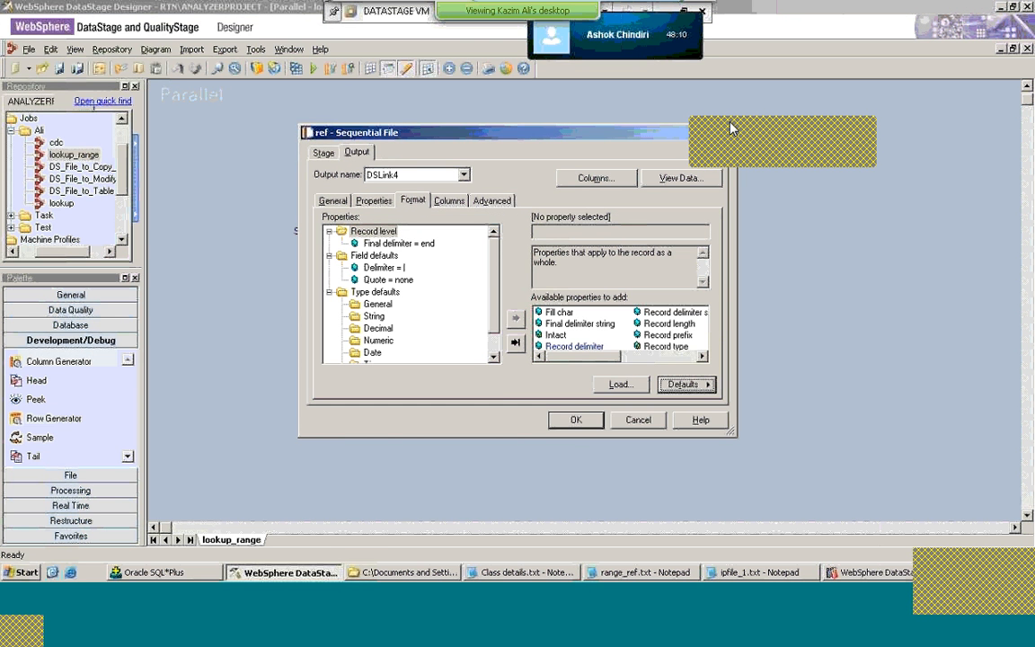
{"action": "left_click", "coordinate": [588, 425]}
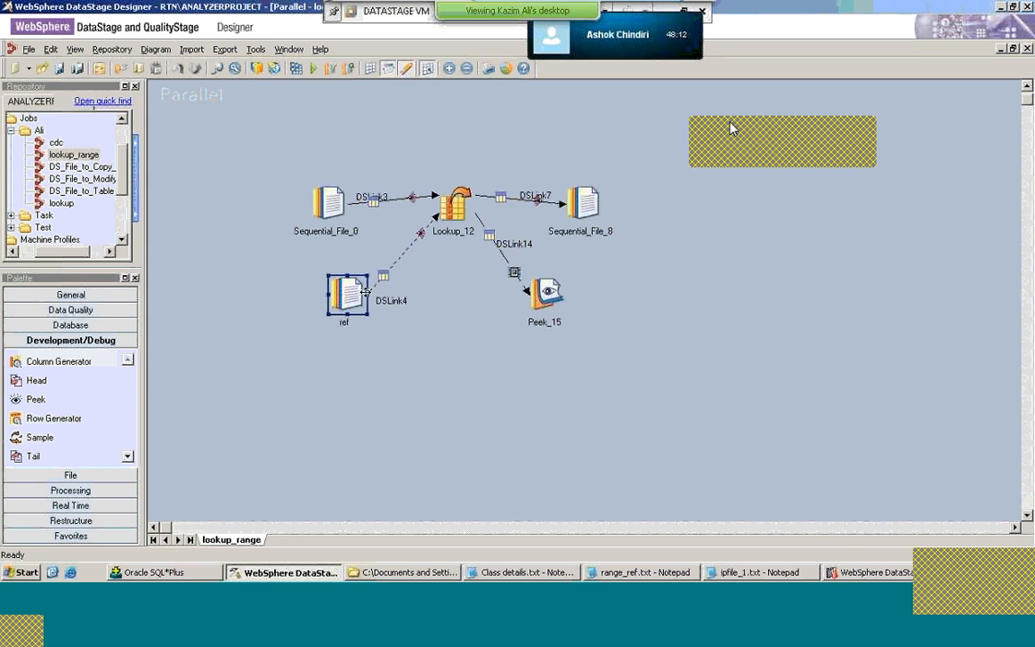
Step: Preview the ref stage's data on DSLink4, displaying up to 100 rows
{"action": "double_click", "coordinate": [348, 293]}
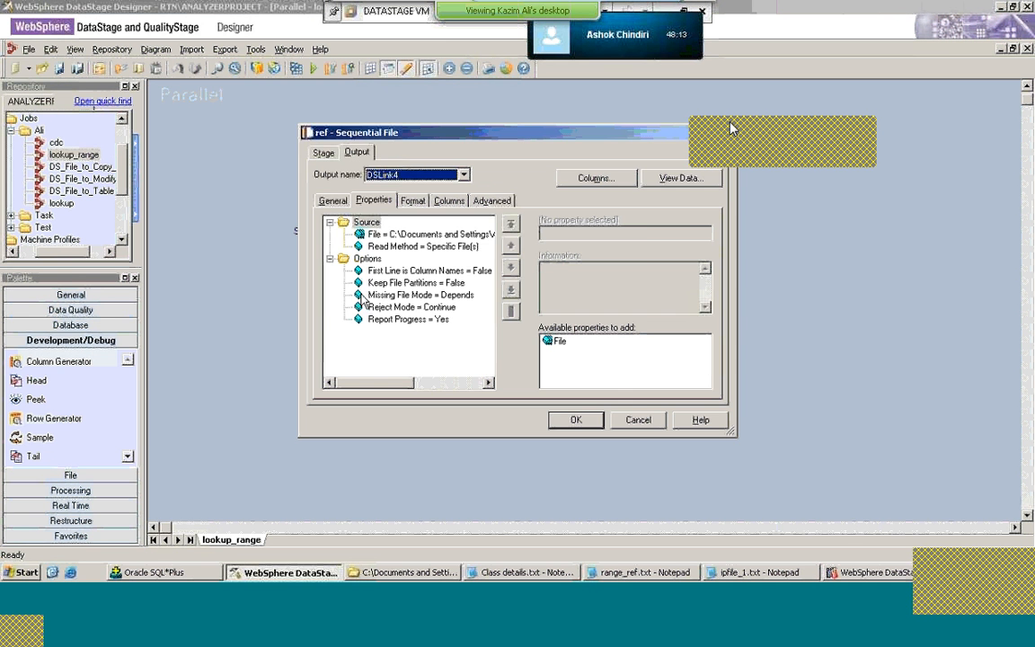
{"action": "left_click", "coordinate": [661, 178]}
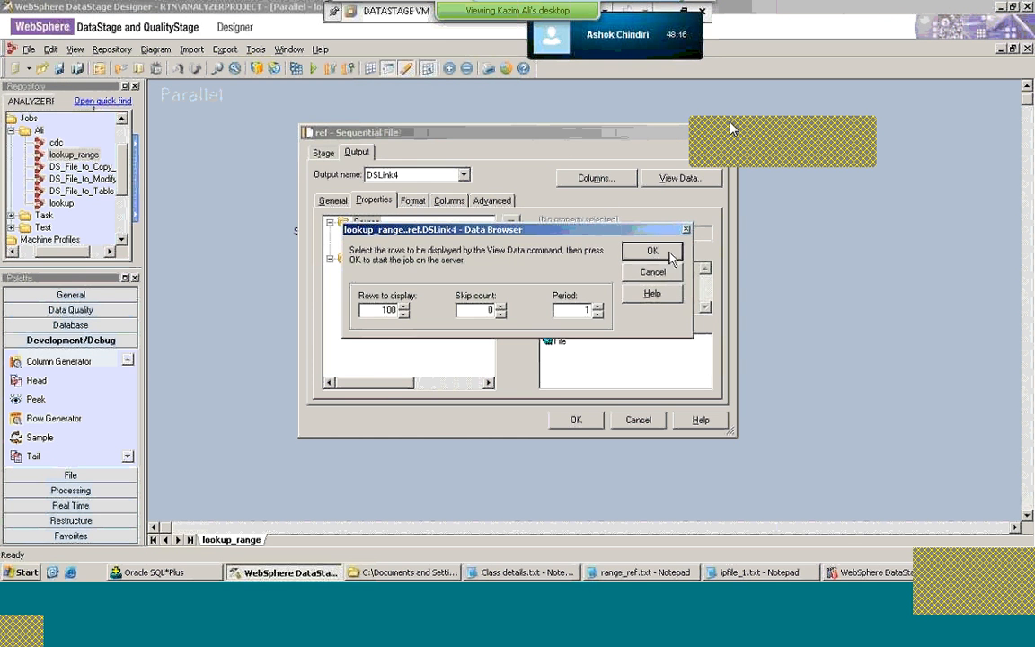
{"action": "left_click", "coordinate": [670, 250]}
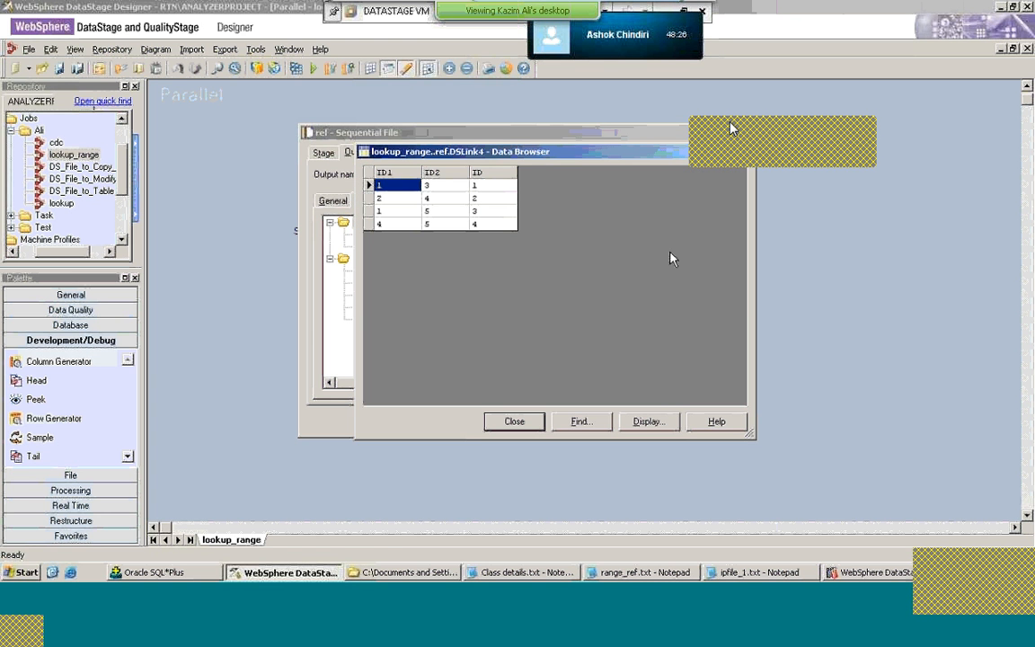
{"action": "left_click", "coordinate": [526, 423]}
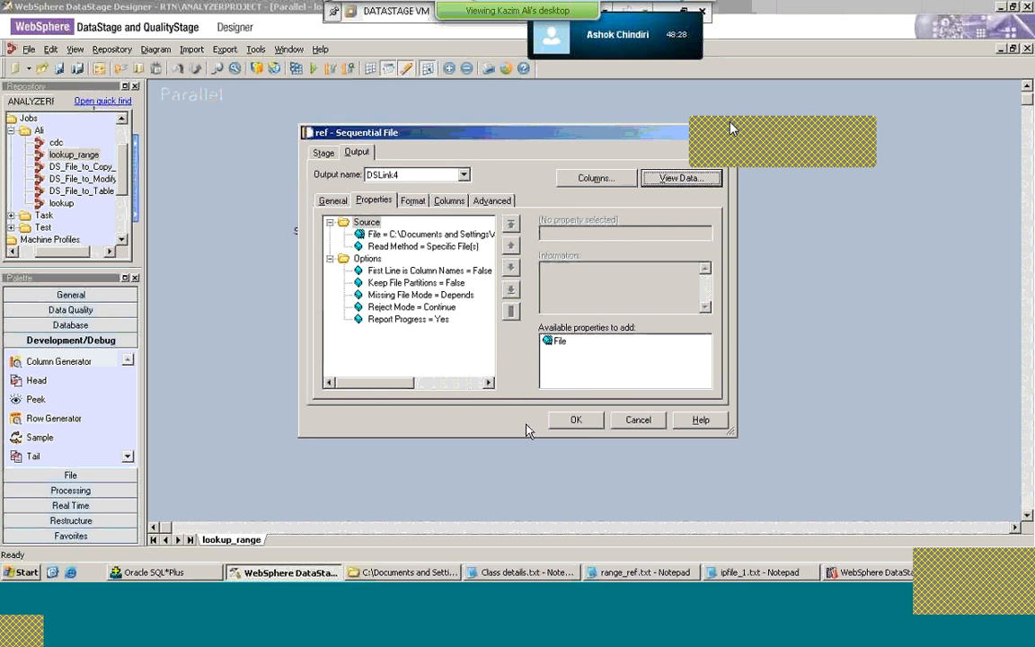
{"action": "left_click", "coordinate": [578, 421]}
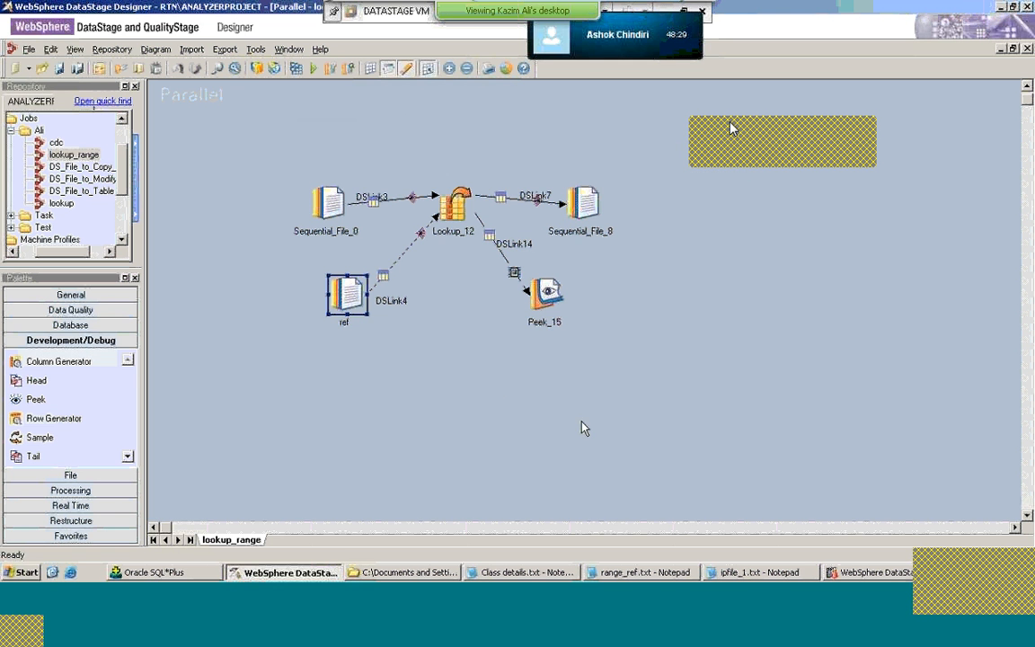
Step: Delete the Name_n and Cost_n output columns from DSLink7 in the Lookup_12 stage
{"action": "left_click", "coordinate": [455, 207]}
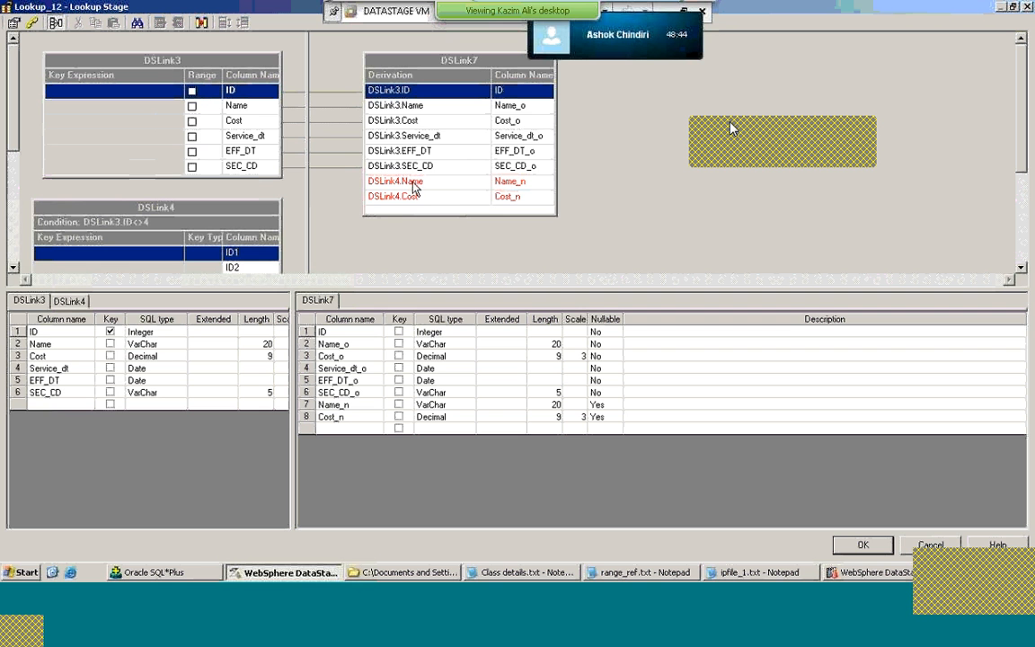
{"action": "right_click", "coordinate": [338, 406]}
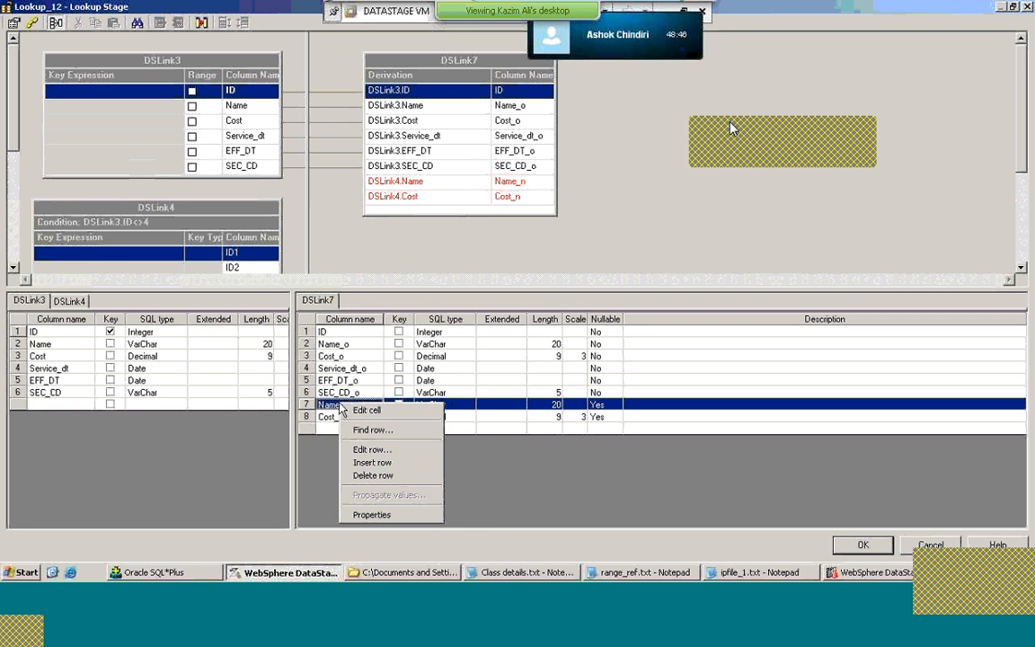
{"action": "left_click", "coordinate": [372, 481]}
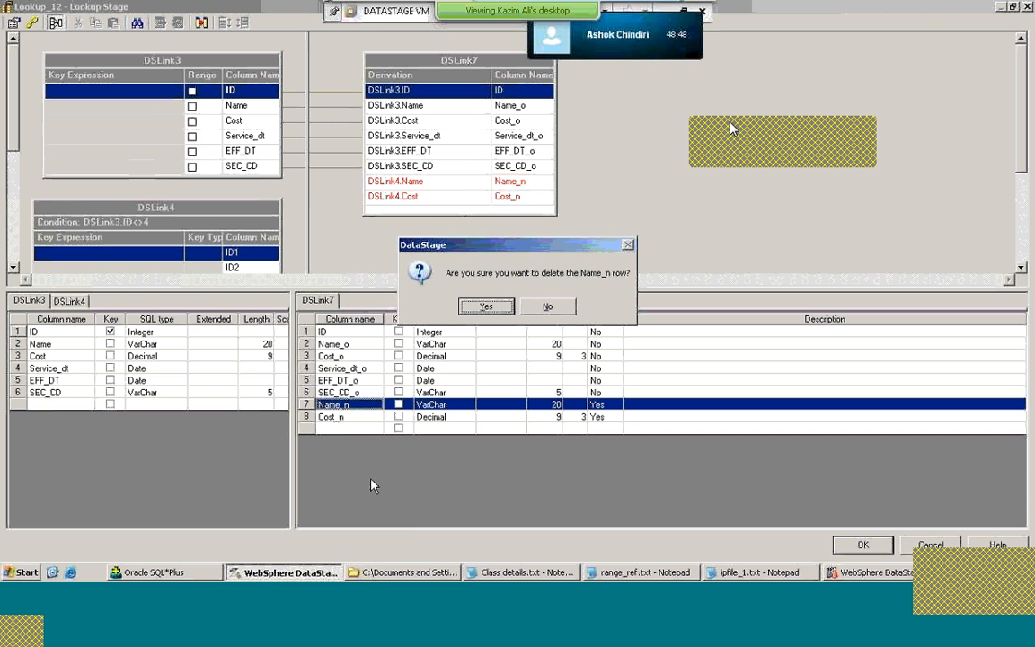
{"action": "left_click", "coordinate": [486, 307]}
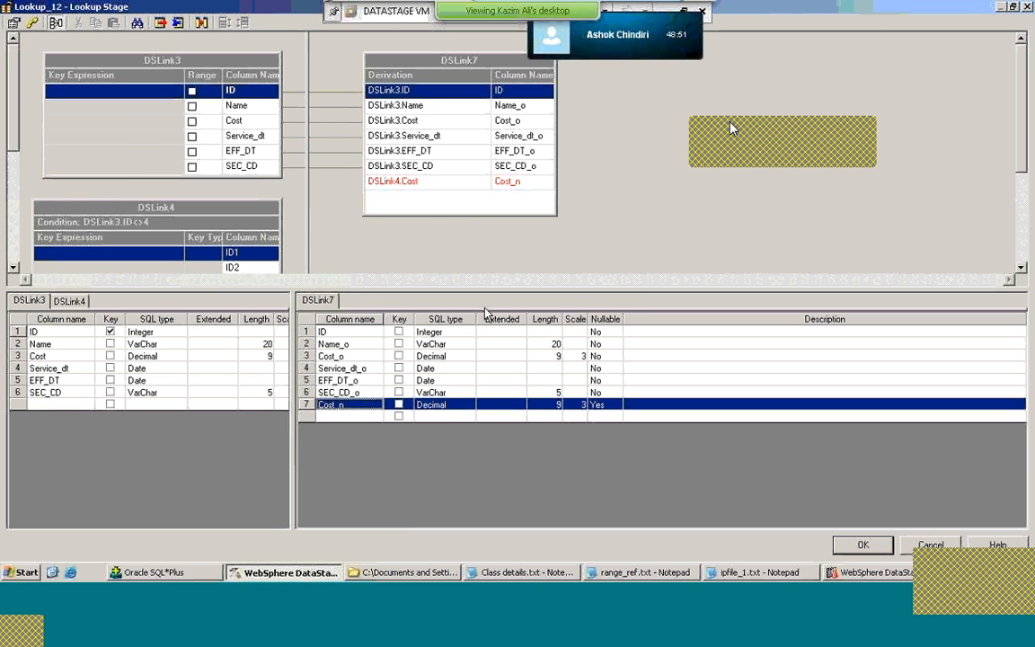
{"action": "right_click", "coordinate": [370, 410]}
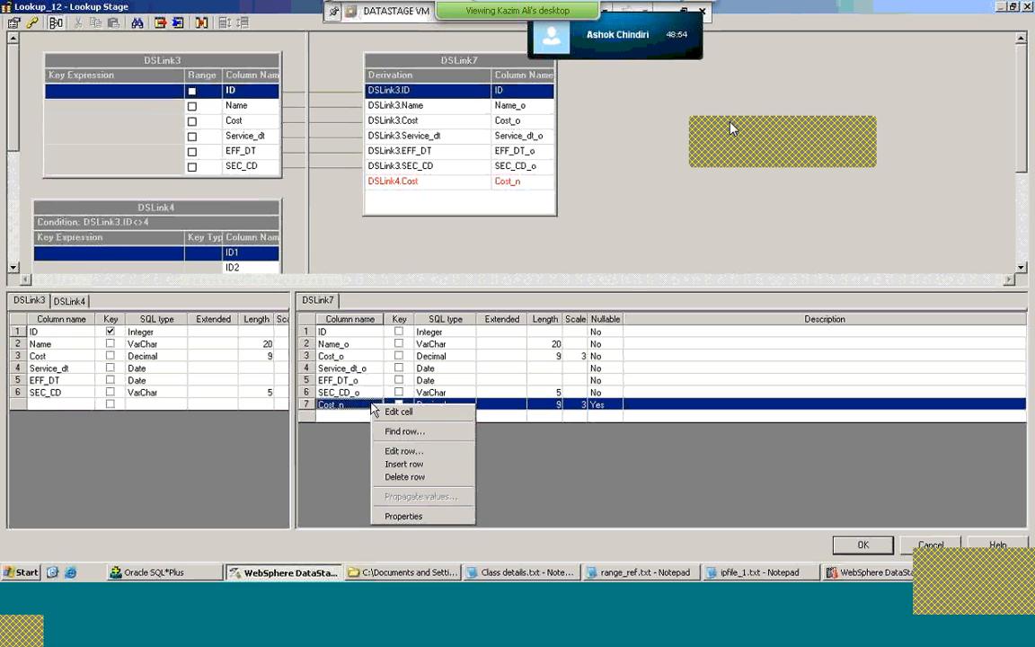
{"action": "left_click", "coordinate": [399, 477]}
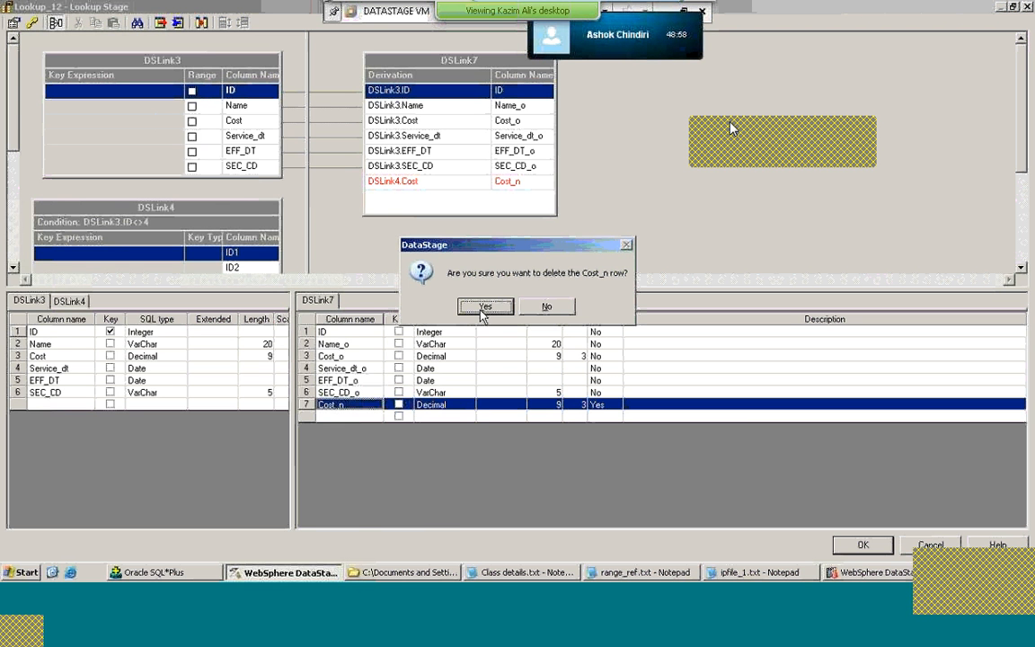
{"action": "left_click", "coordinate": [482, 309]}
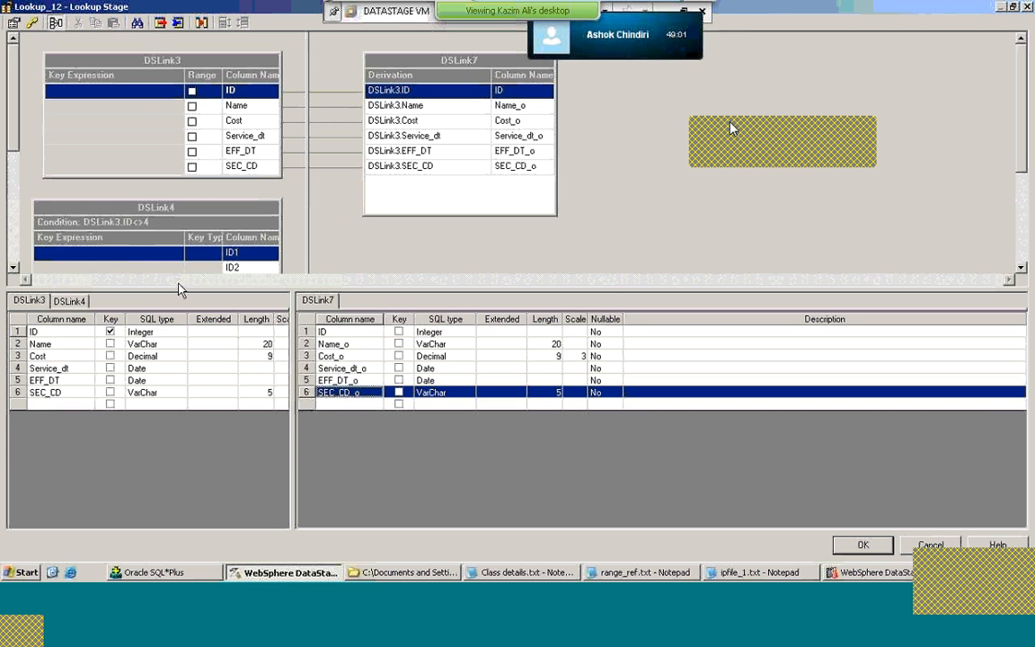
Step: Set the key type of DSLink4's ID column to Range and map DSLink3.ID as its key expression
{"action": "left_click", "coordinate": [79, 302]}
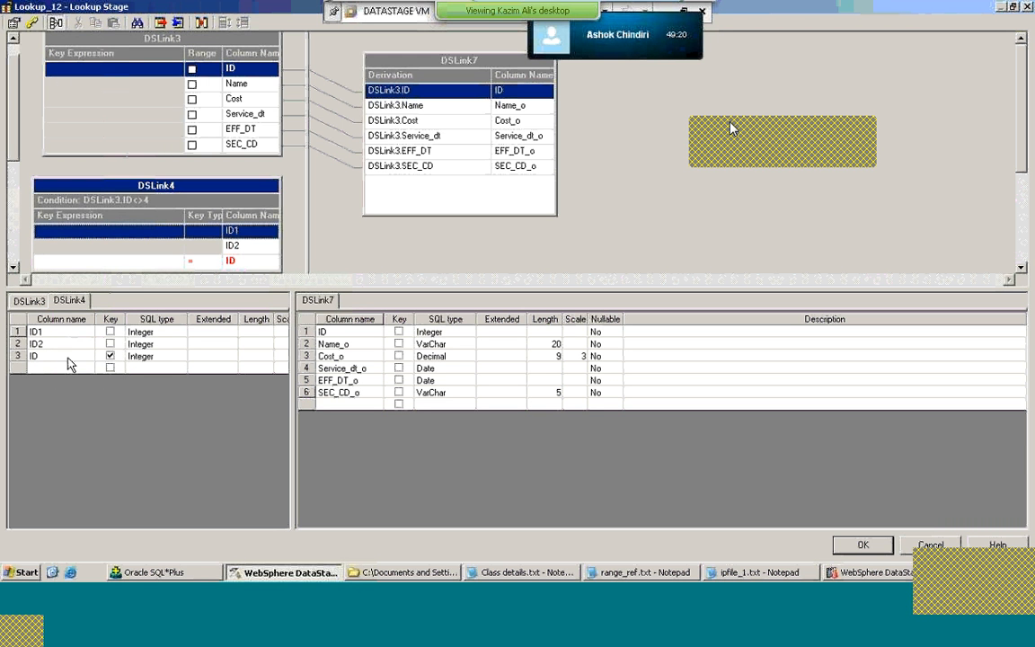
{"action": "left_click", "coordinate": [70, 363]}
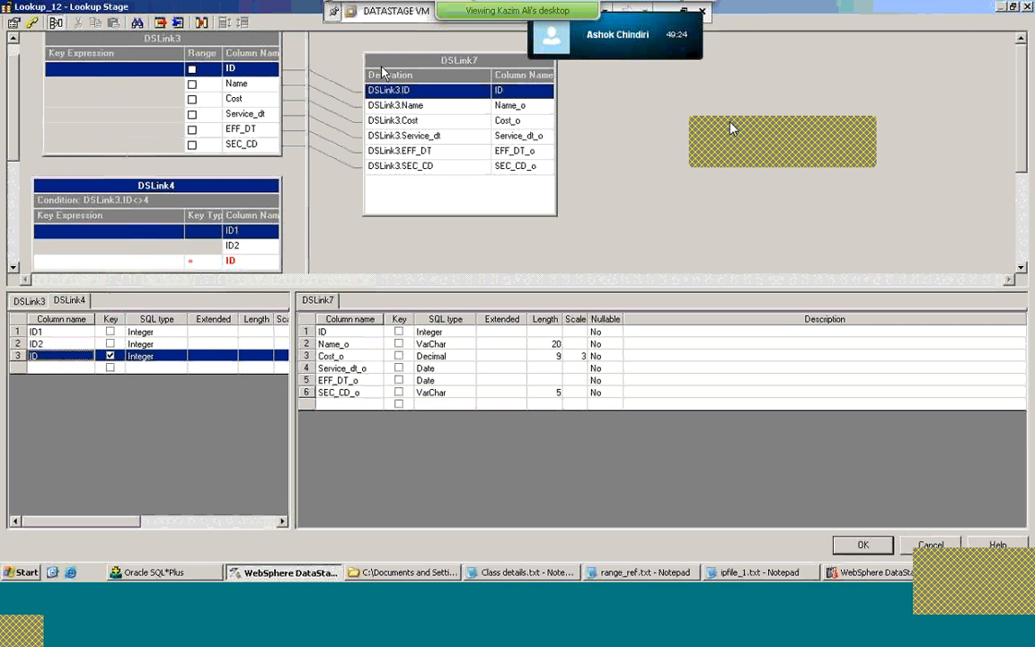
{"action": "left_click", "coordinate": [205, 262]}
{"action": "left_click", "coordinate": [207, 262]}
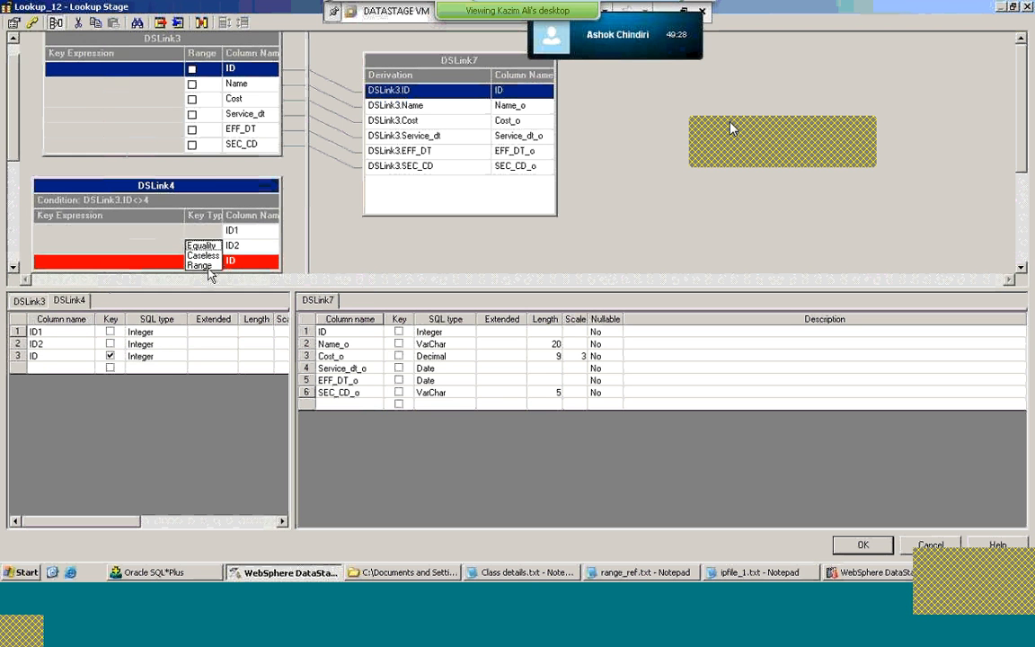
{"action": "left_click", "coordinate": [205, 267]}
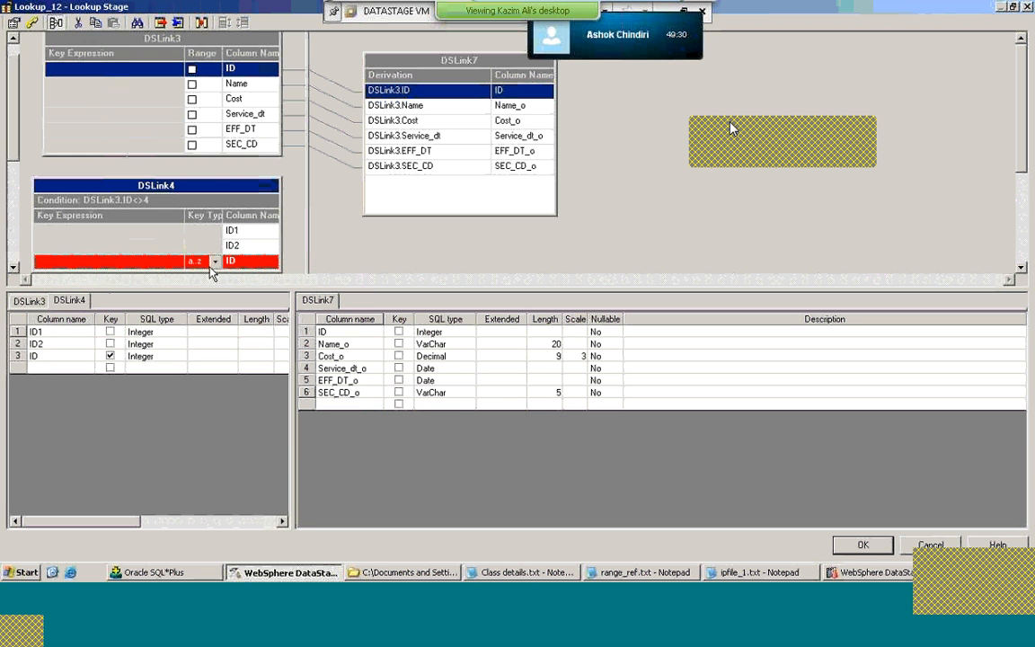
{"action": "left_click", "coordinate": [214, 263]}
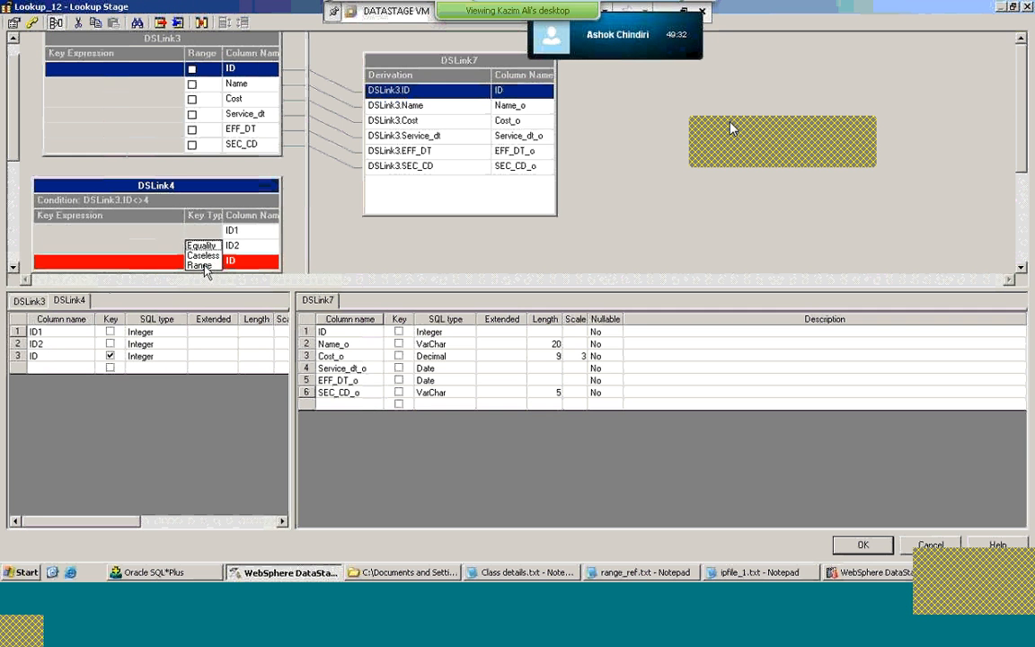
{"action": "left_click", "coordinate": [212, 266]}
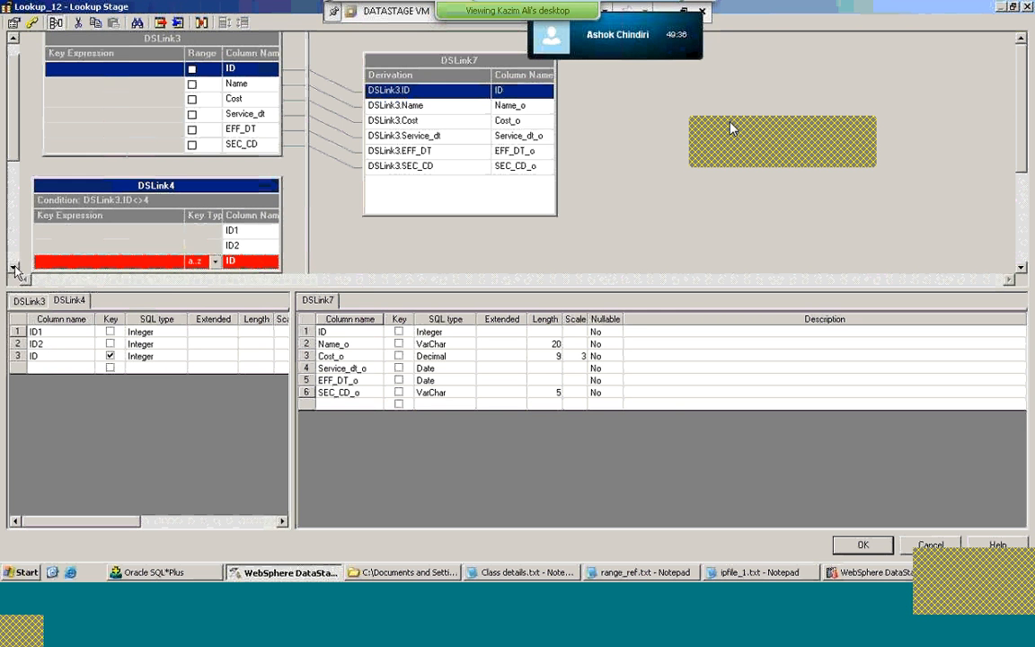
{"action": "scroll", "coordinate": [18, 262], "scroll_direction": "down", "scroll_amount": 2}
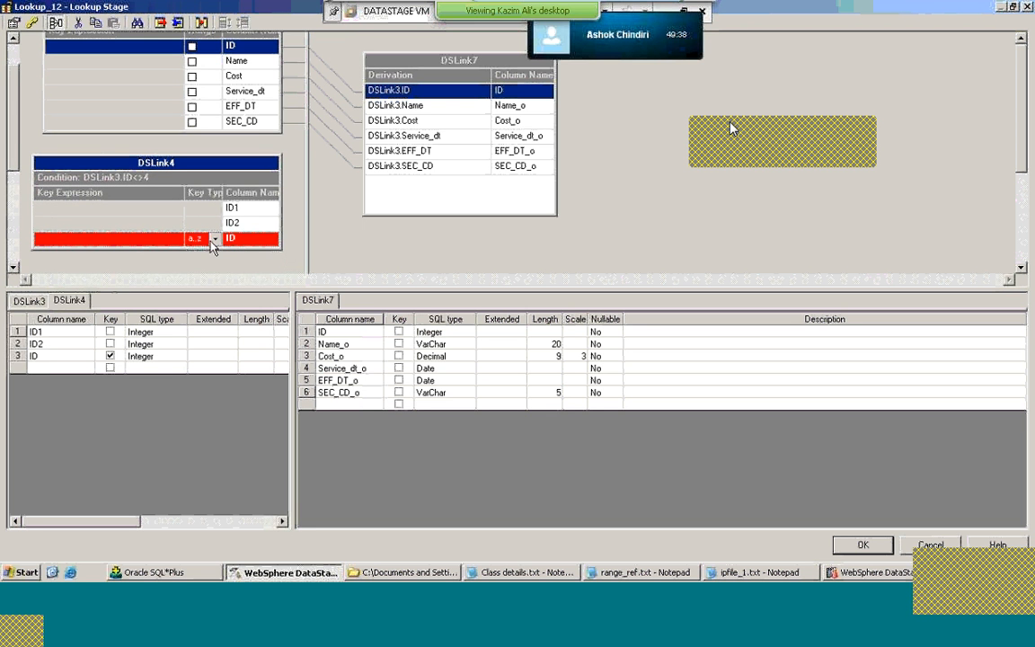
{"action": "left_click", "coordinate": [215, 240]}
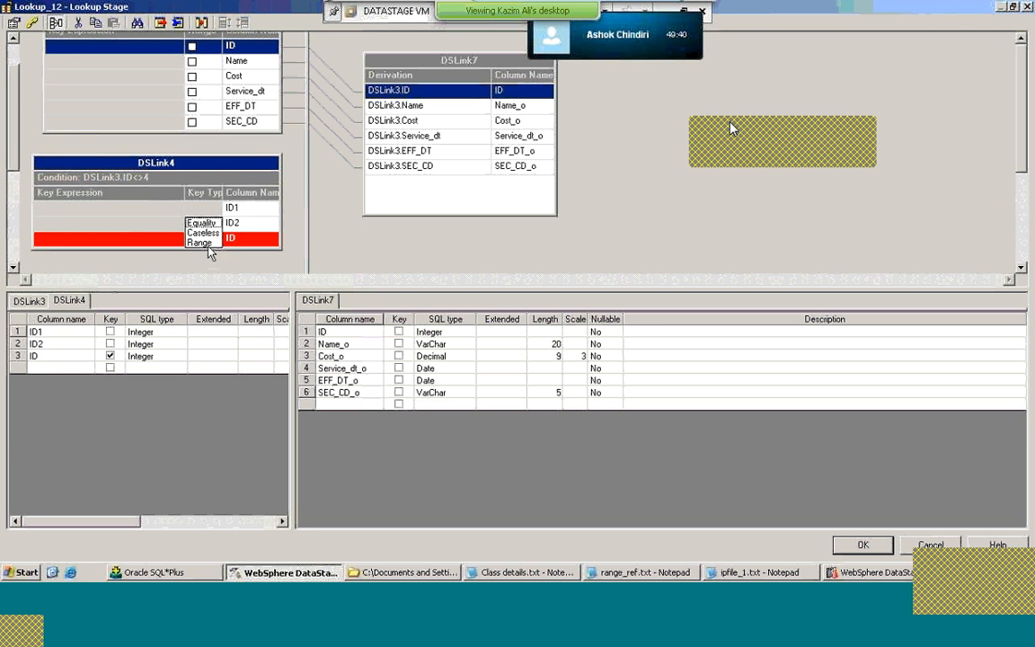
{"action": "left_click", "coordinate": [197, 242]}
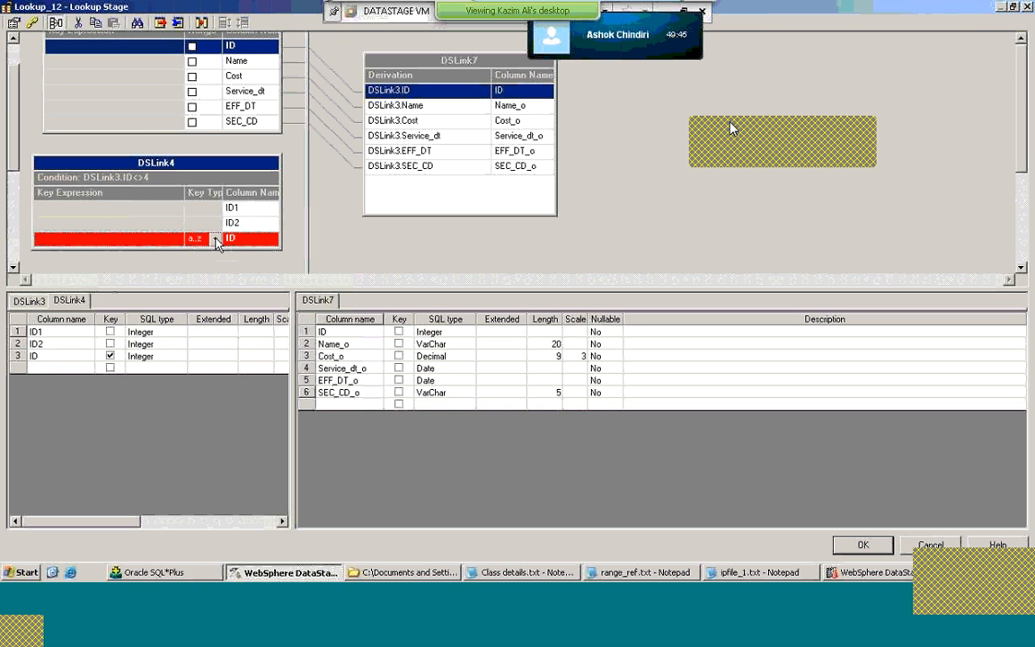
{"action": "left_click", "coordinate": [215, 240]}
{"action": "left_click", "coordinate": [207, 244]}
{"action": "left_click_drag", "start_coordinate": [47, 50], "coordinate": [51, 238]}
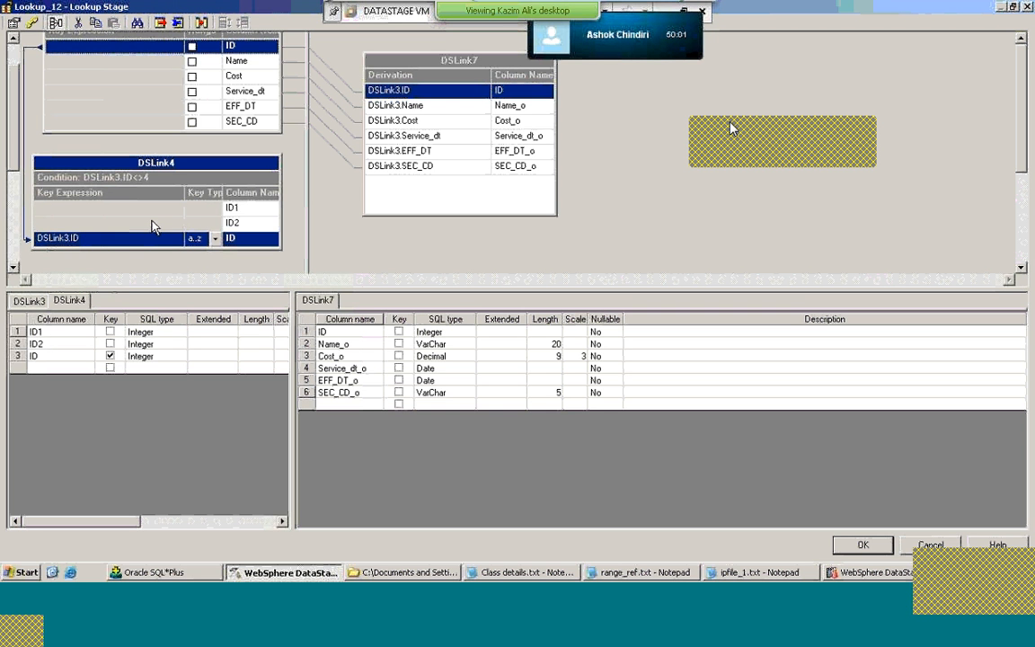
Step: Switch the key type of DSLink4's ID column to Equality and back to Range
{"action": "left_click", "coordinate": [215, 239]}
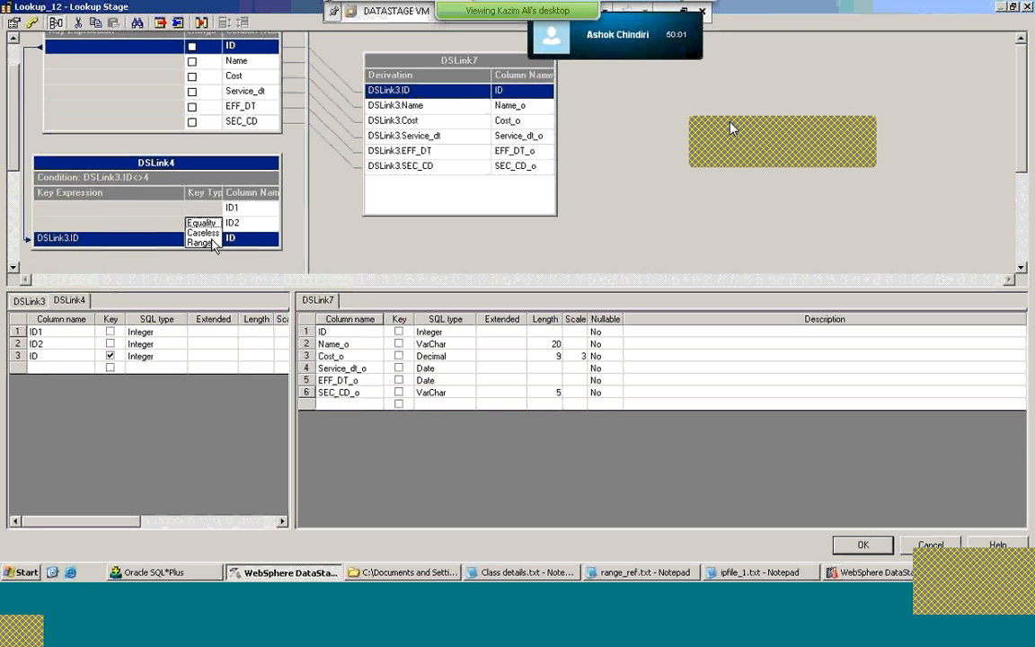
{"action": "left_click", "coordinate": [212, 224]}
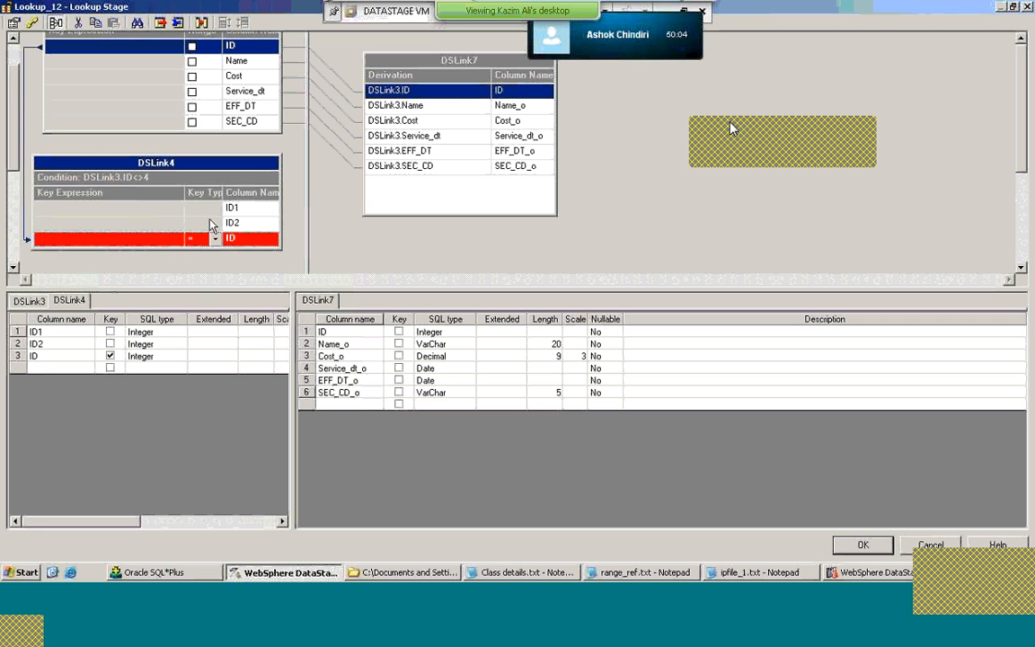
{"action": "left_click", "coordinate": [215, 238]}
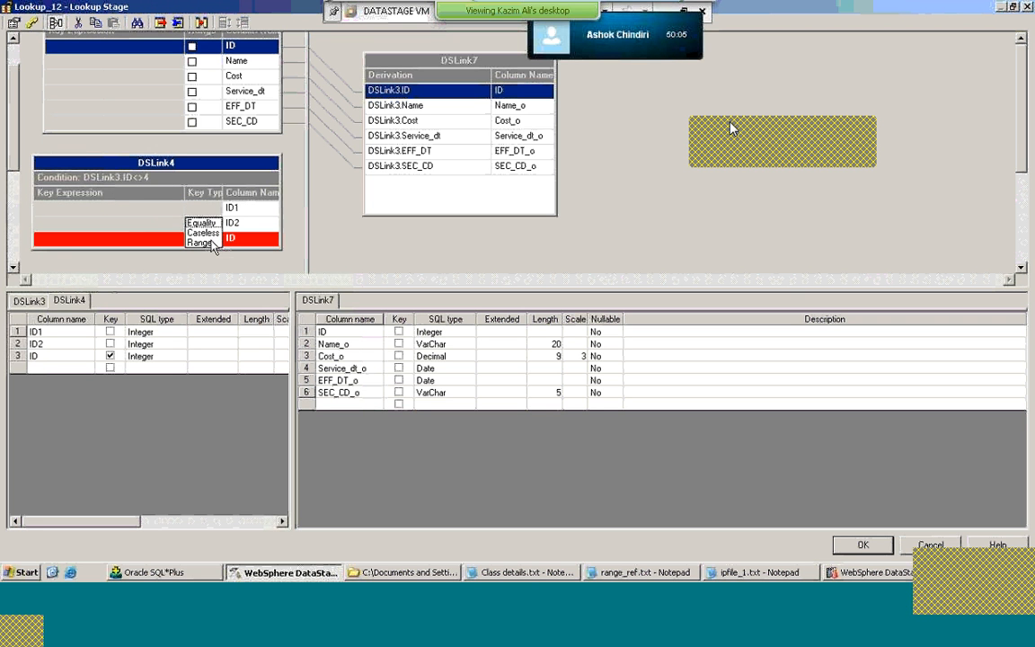
{"action": "left_click", "coordinate": [202, 242]}
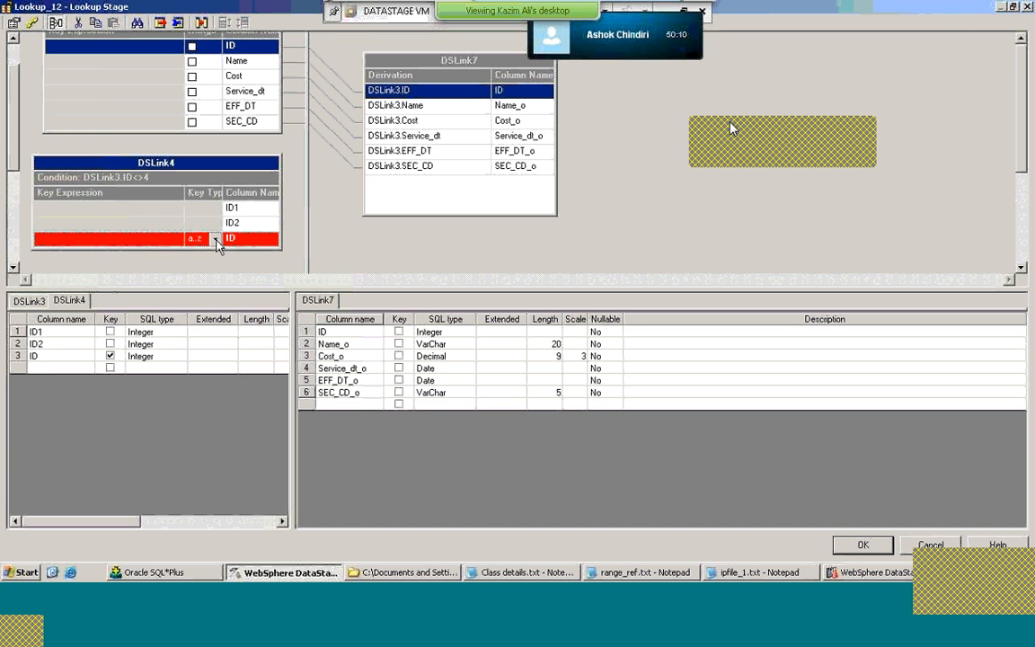
{"action": "left_click", "coordinate": [216, 242]}
{"action": "left_click", "coordinate": [210, 246]}
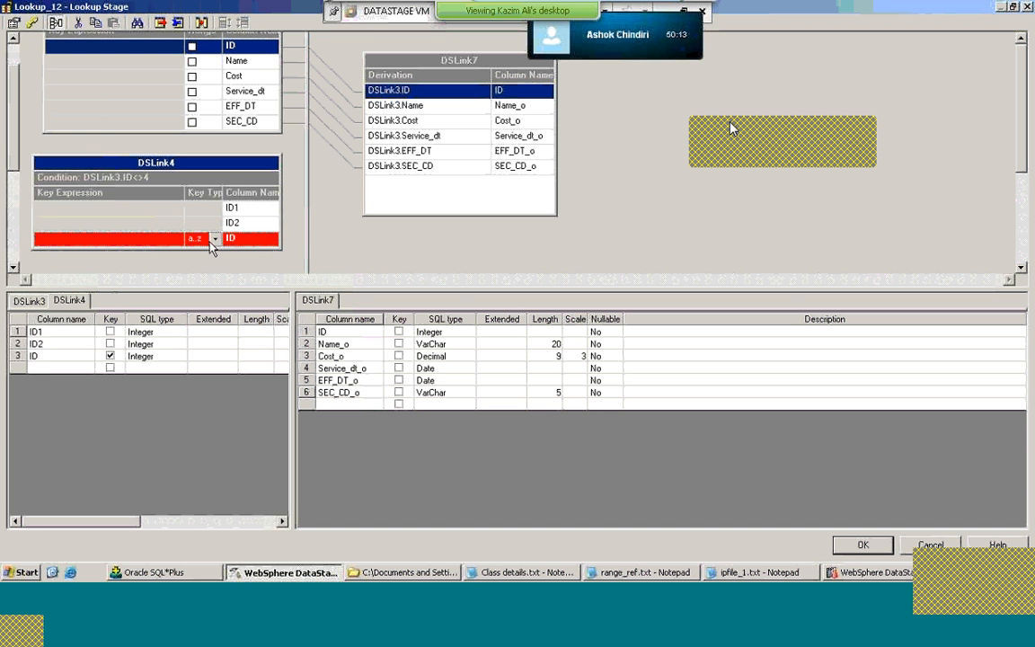
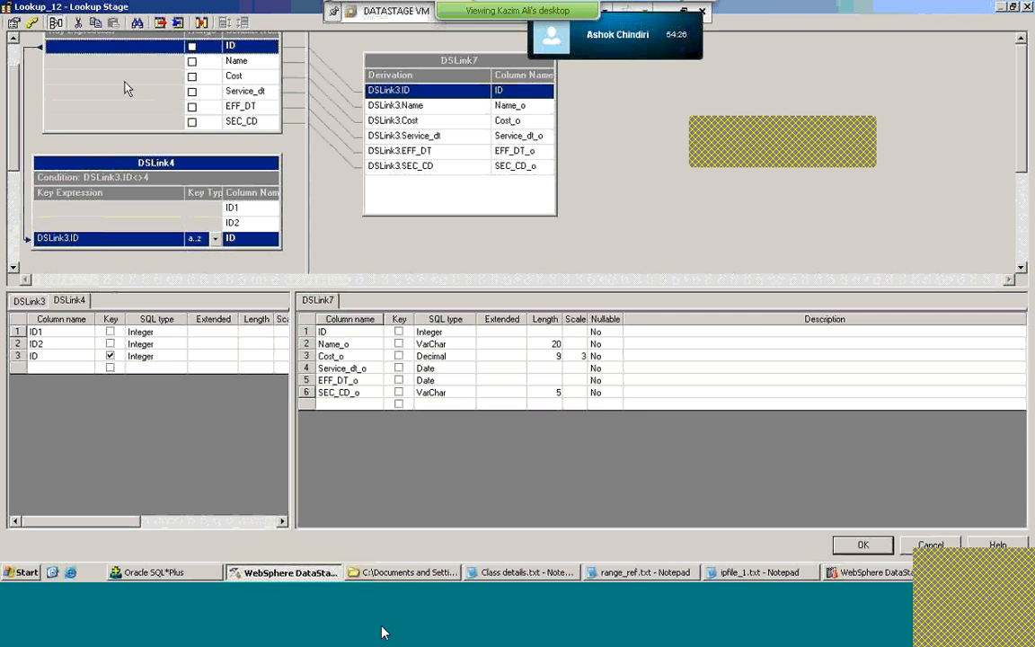
Step: Clear the key flag on DSLink4's ID column and mark ID2 and ID1 as keys instead
{"action": "left_click", "coordinate": [203, 212]}
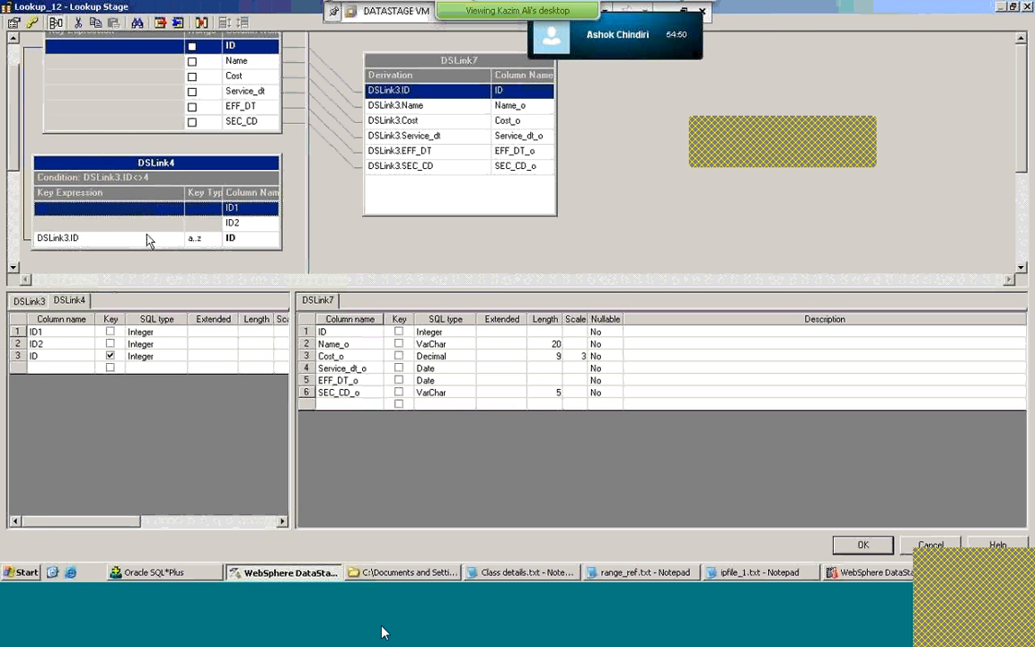
{"action": "left_click", "coordinate": [110, 357]}
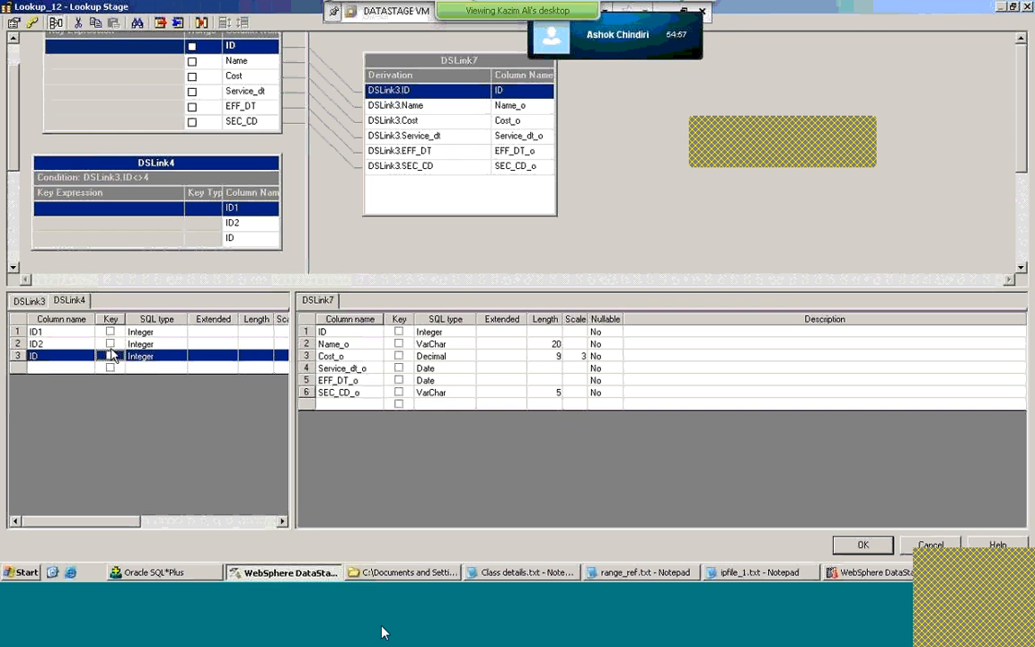
{"action": "left_click", "coordinate": [109, 344]}
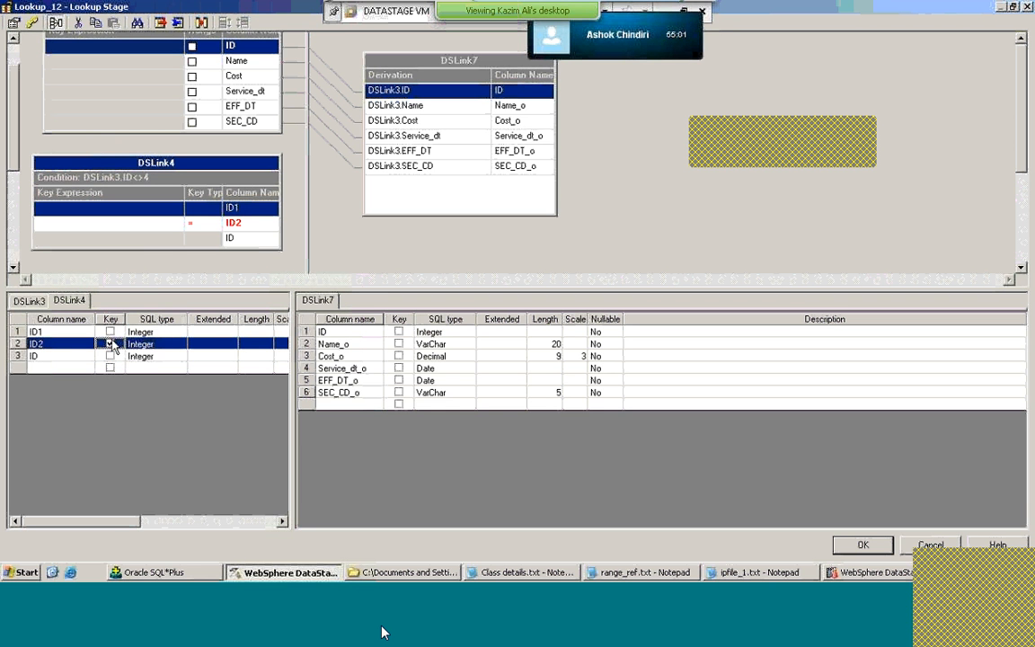
{"action": "left_click", "coordinate": [110, 332]}
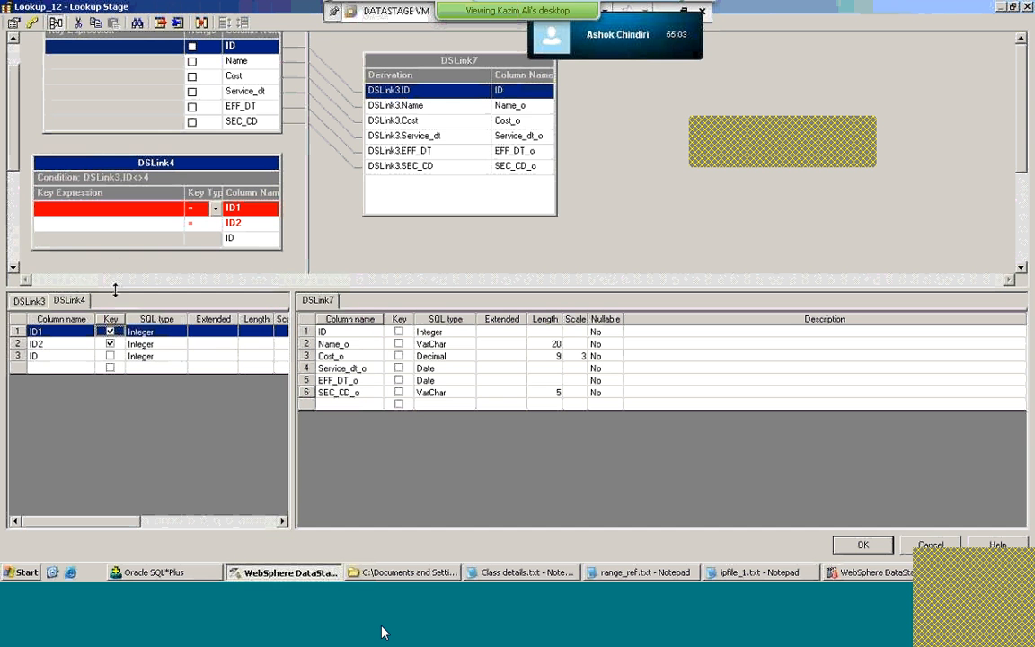
Step: Set the key type of DSLink4's ID1 and ID2 columns to Range
{"action": "left_click", "coordinate": [216, 210]}
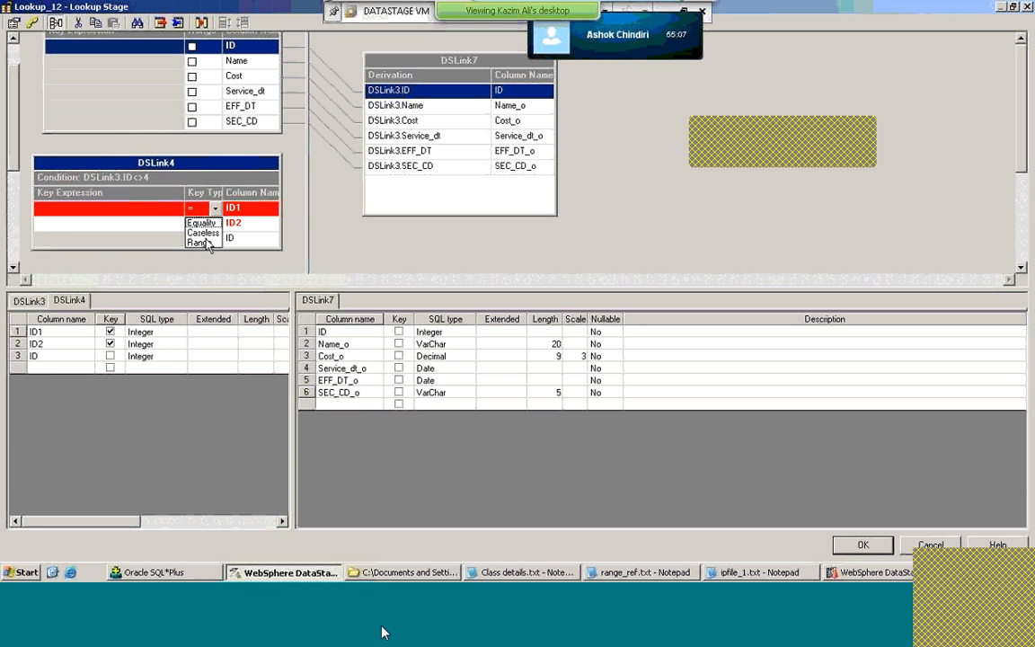
{"action": "left_click", "coordinate": [200, 243]}
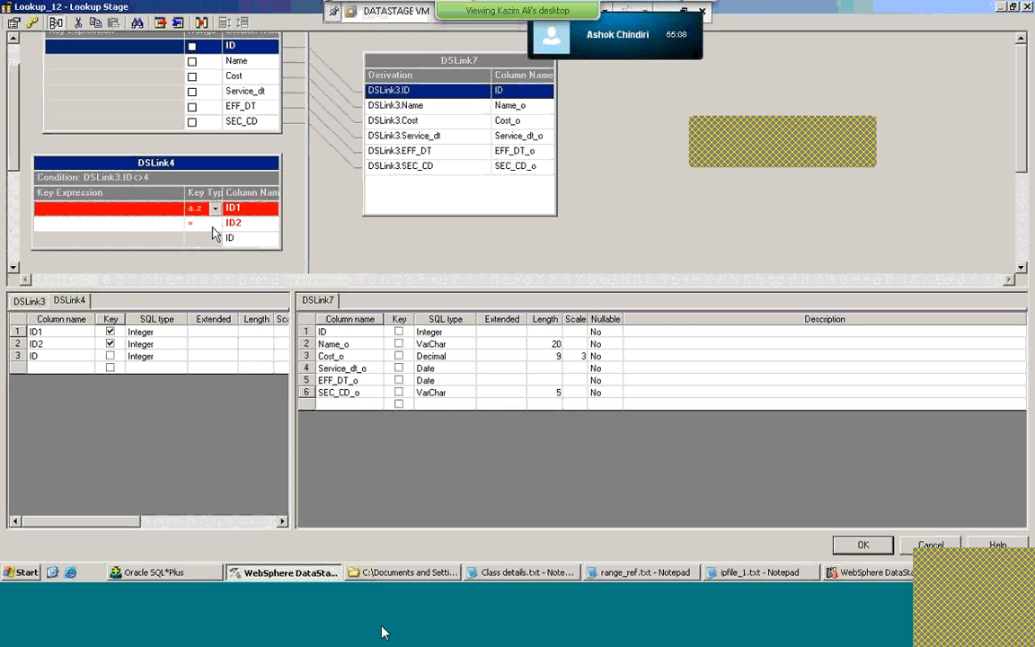
{"action": "left_click", "coordinate": [214, 232]}
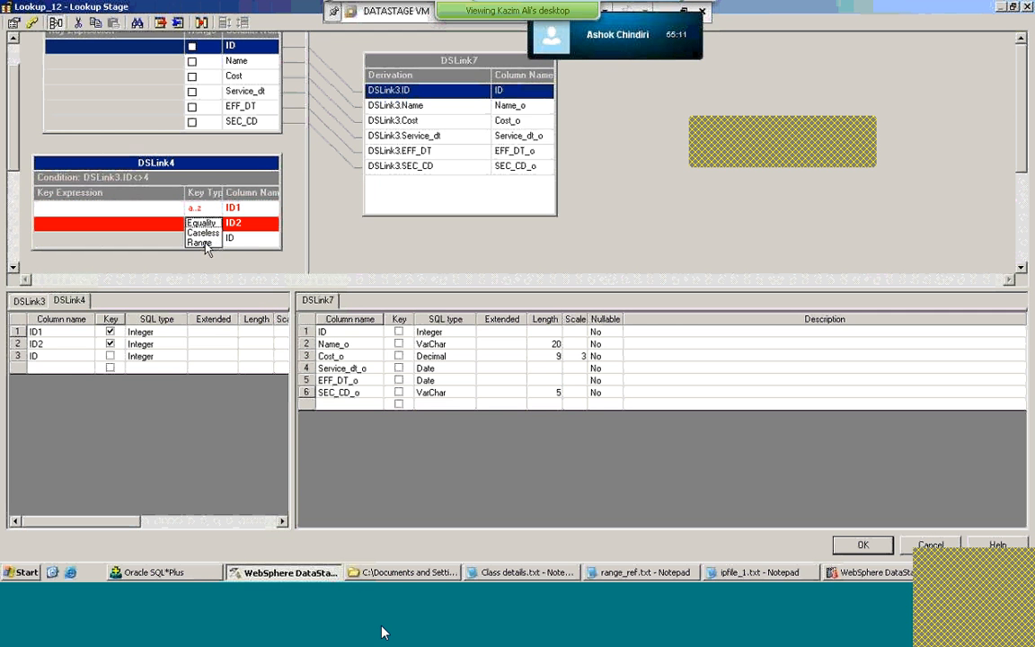
{"action": "left_click", "coordinate": [207, 243]}
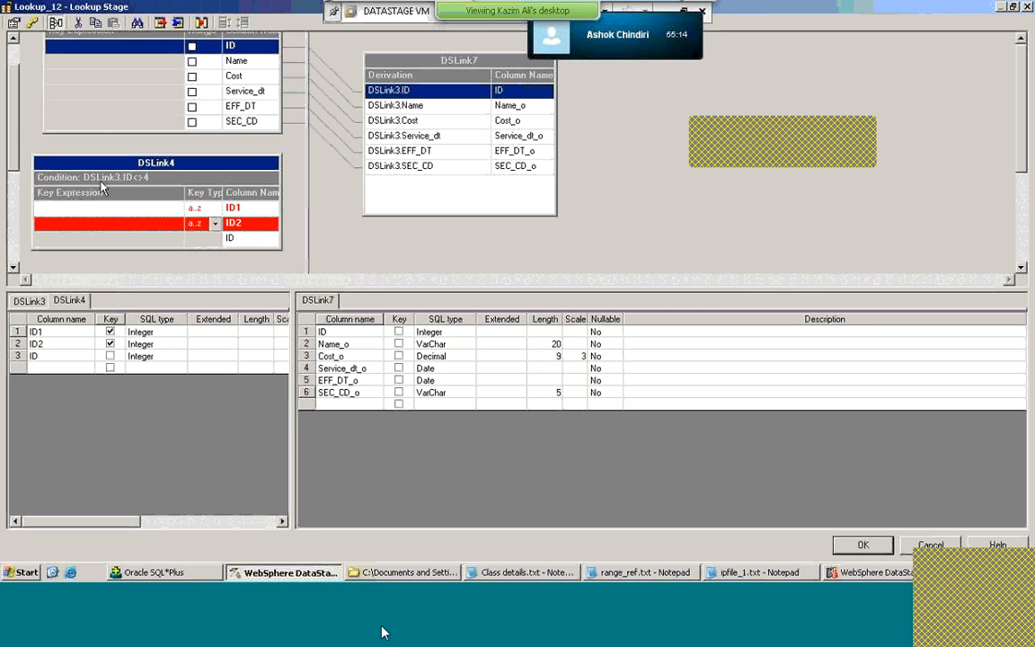
Step: Try to define a range expression for DSLink4.ID1 with operator < against DSLink3.ID, and exit Lookup_12 without saving the changes
{"action": "double_click", "coordinate": [99, 207]}
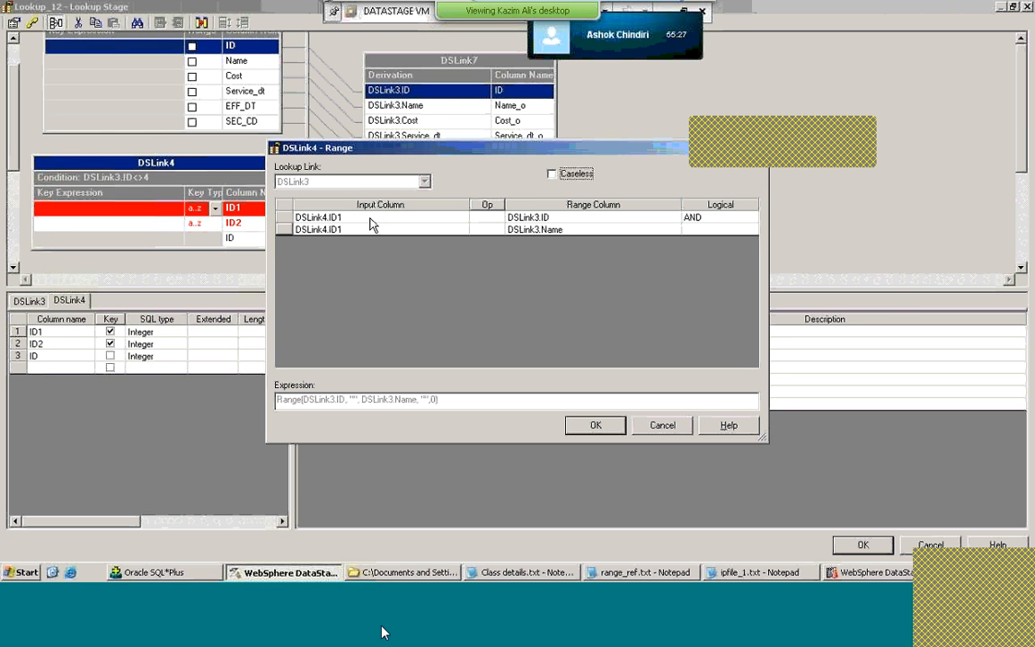
{"action": "left_click", "coordinate": [490, 219]}
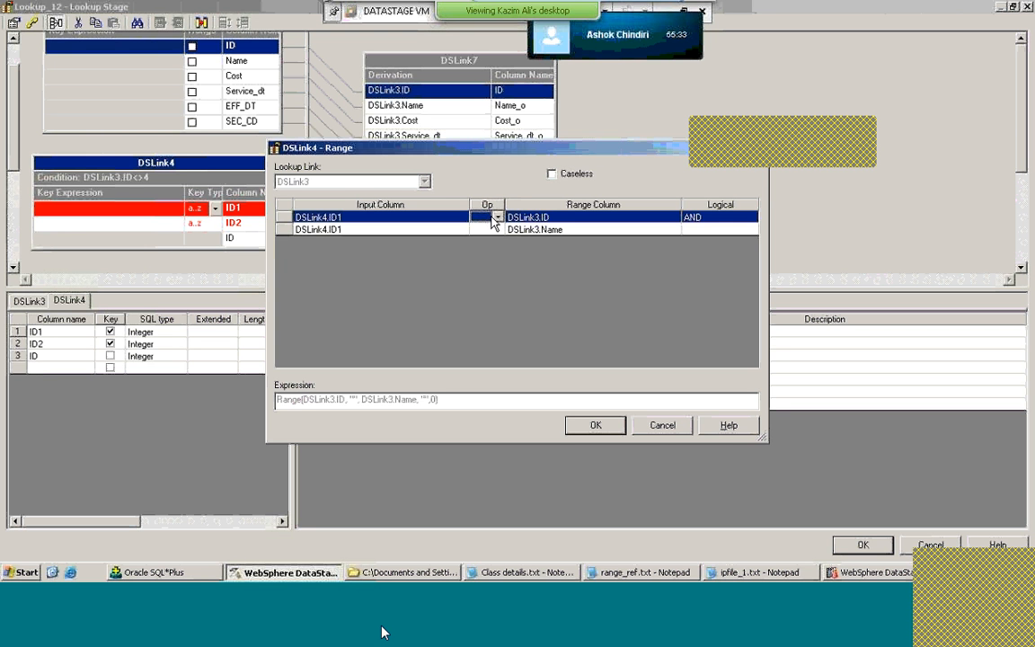
{"action": "left_click", "coordinate": [500, 219]}
{"action": "left_click", "coordinate": [490, 239]}
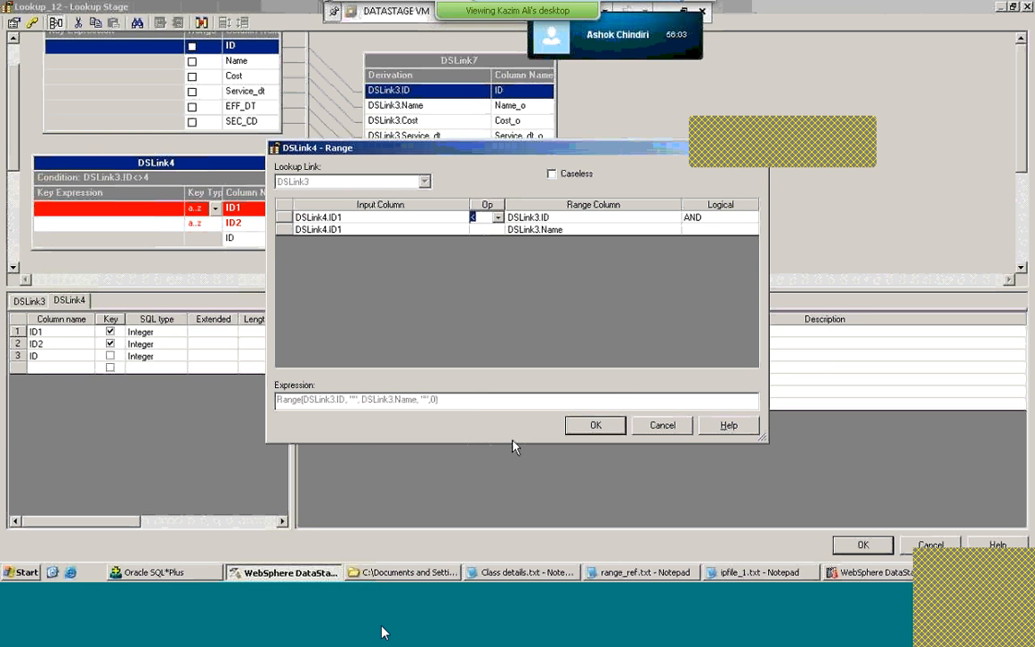
{"action": "left_click", "coordinate": [595, 428]}
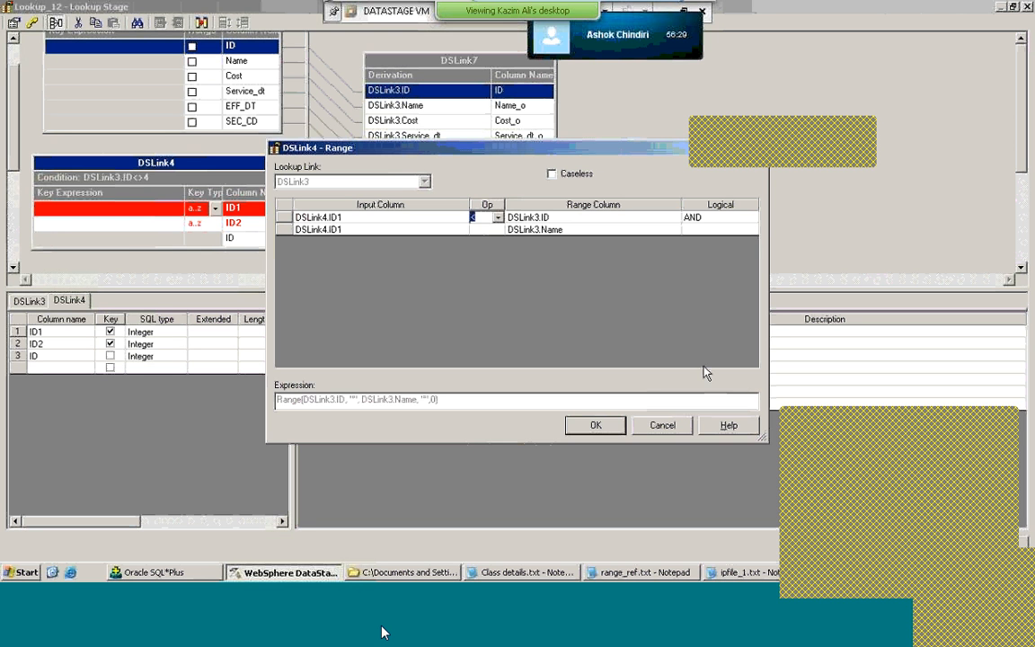
{"action": "left_click", "coordinate": [662, 426]}
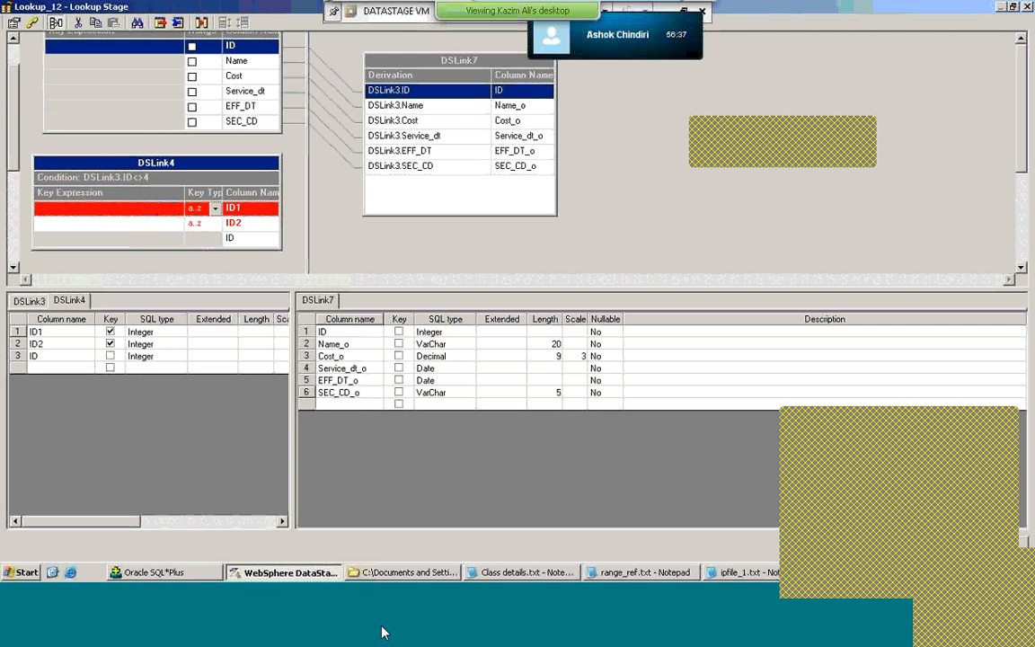
{"action": "key", "text": "Escape"}
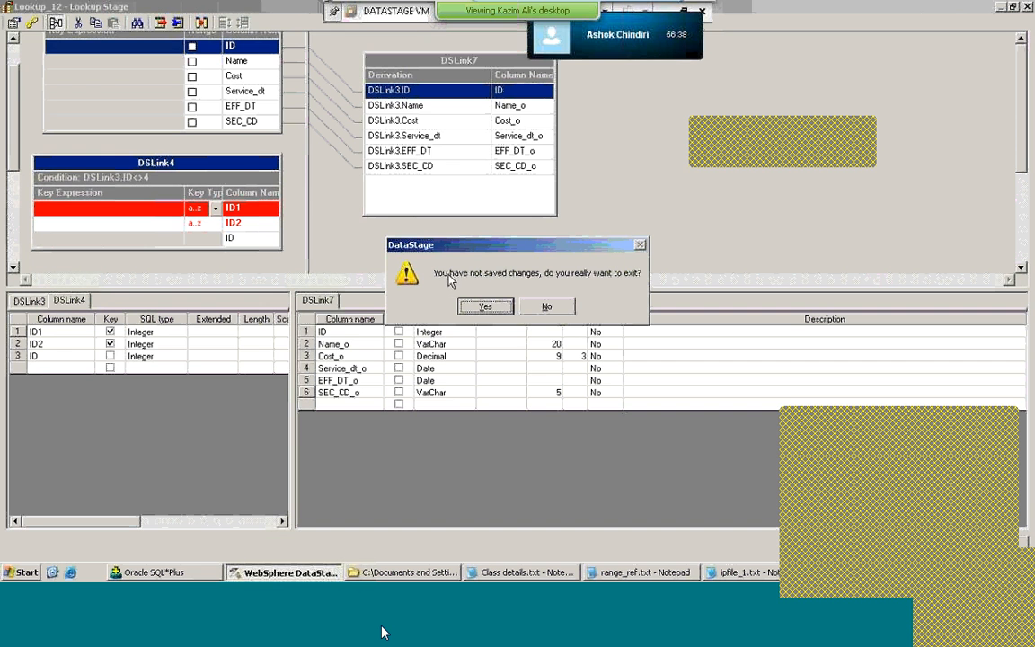
{"action": "left_click", "coordinate": [485, 306]}
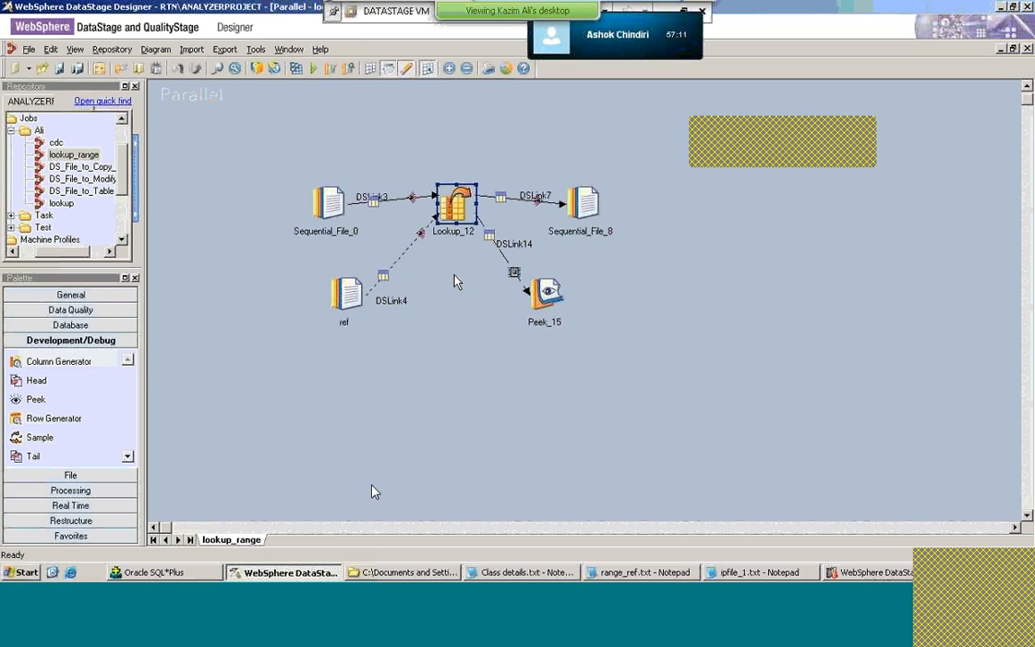
Step: Switch to the web browser and check the Range LookUp page and the open Gmail message
{"action": "left_click", "coordinate": [300, 644]}
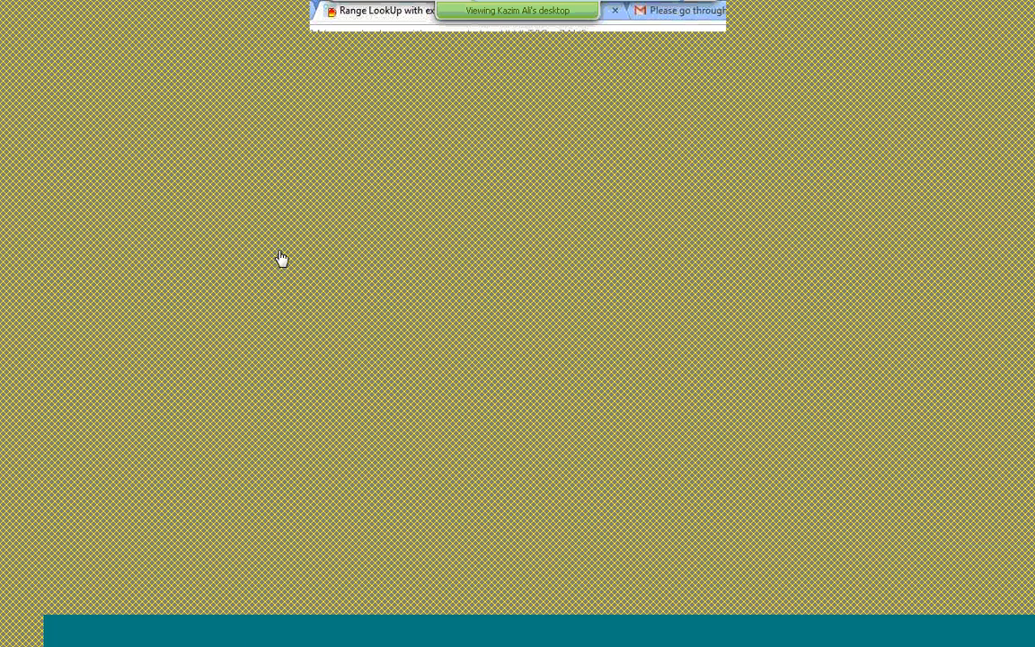
{"action": "left_click", "coordinate": [363, 36]}
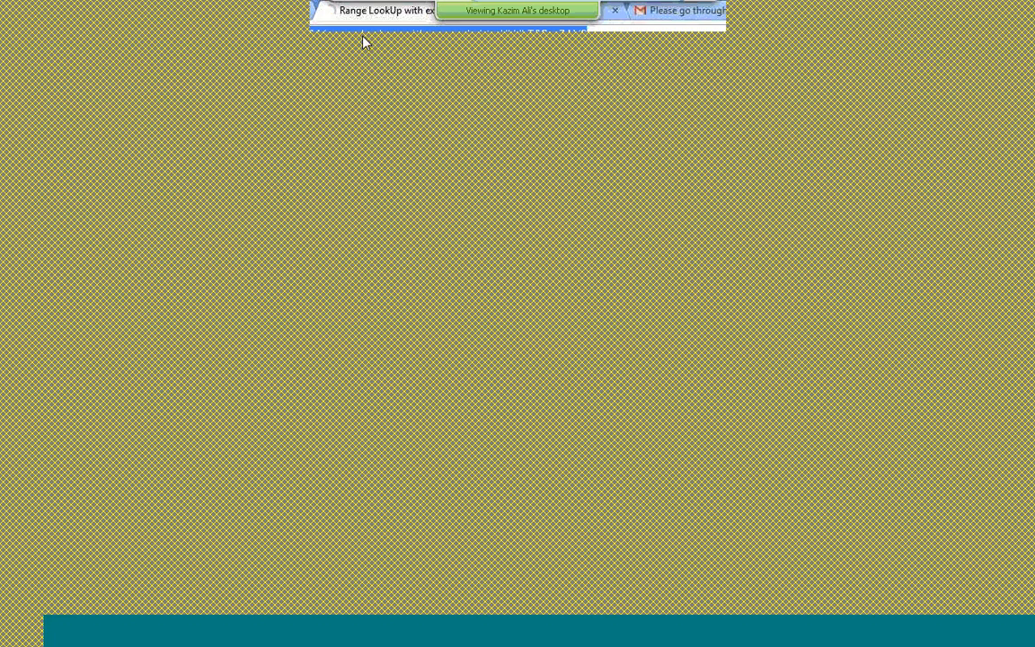
{"action": "left_click", "coordinate": [277, 640]}
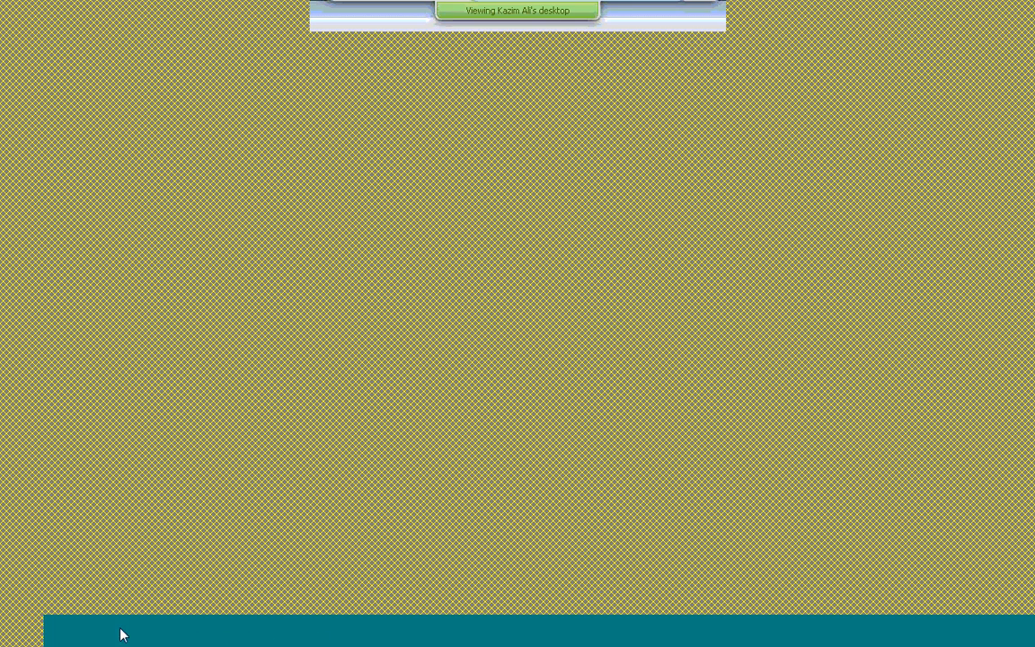
{"action": "left_click", "coordinate": [85, 631]}
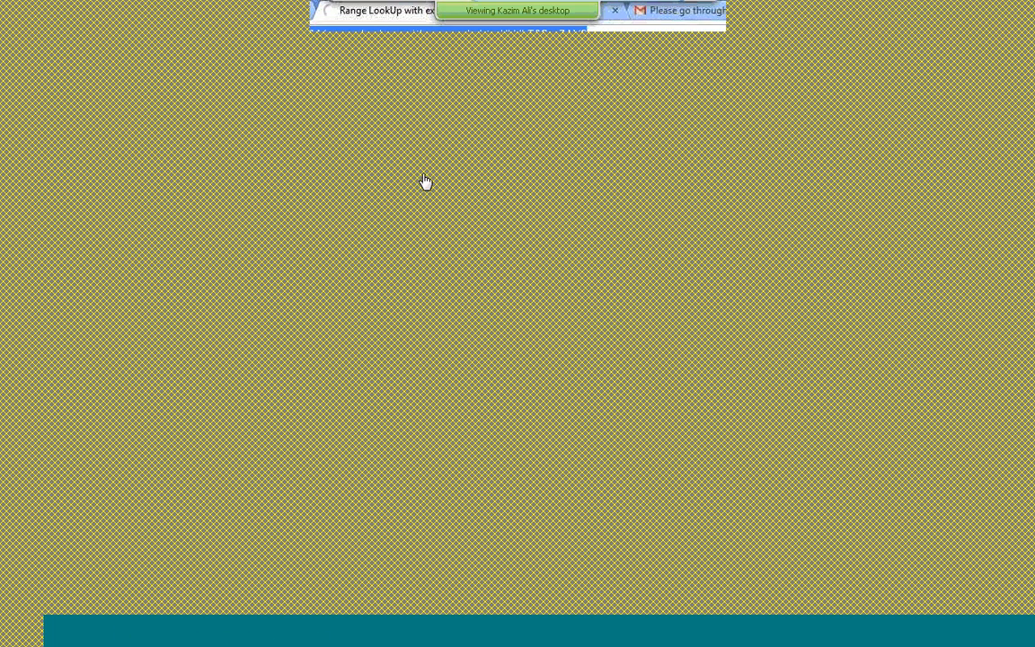
{"action": "left_click", "coordinate": [665, 11]}
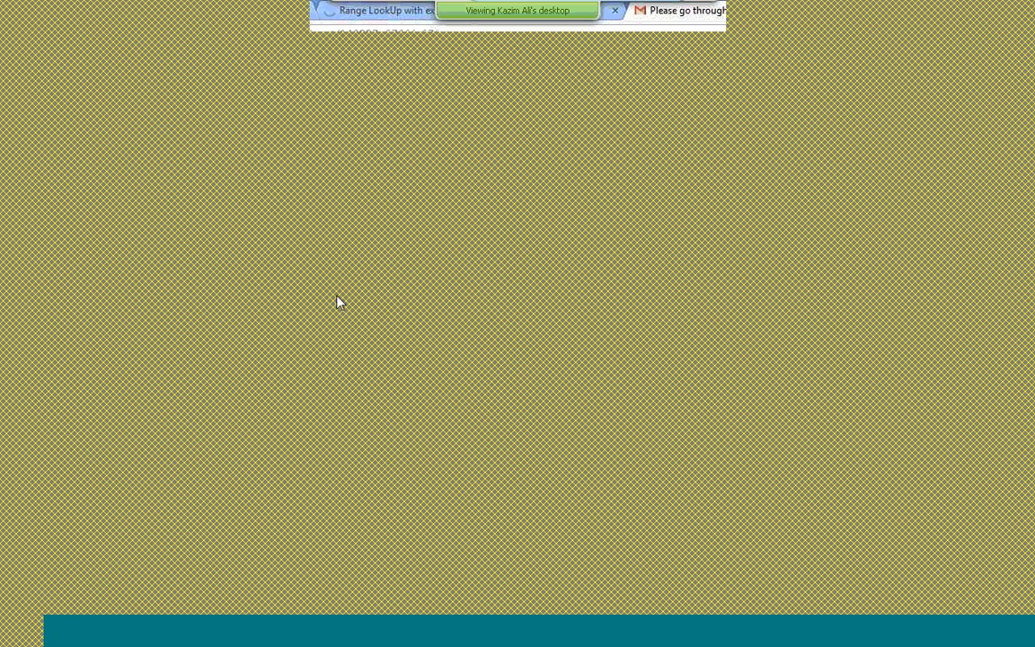